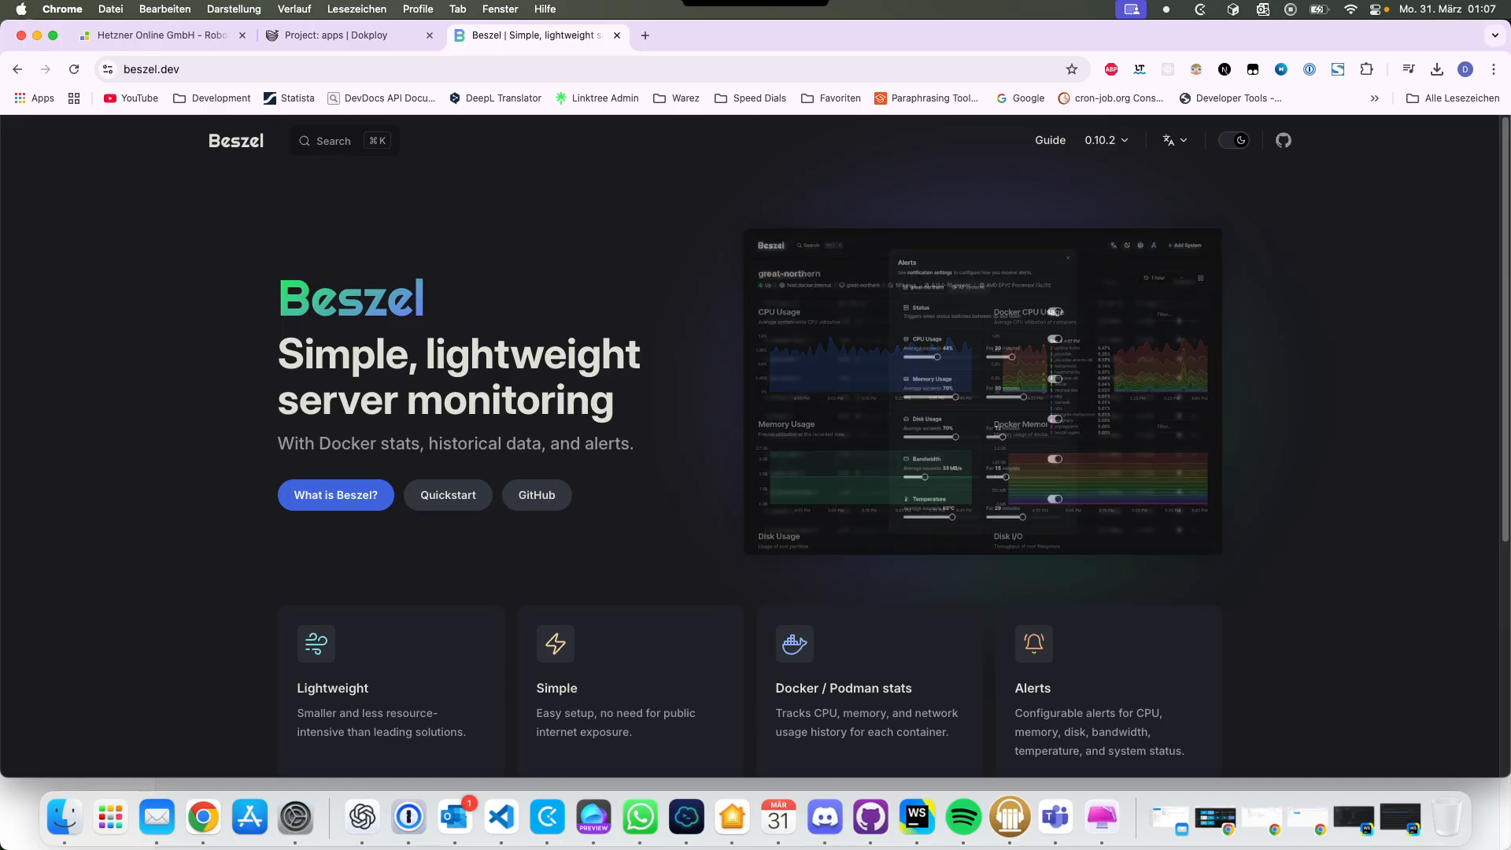
# Step: Browse the Beszel docs from 'What is Beszel?' to the Agent Installation guide
pyautogui.scroll(-2, 755, 440)
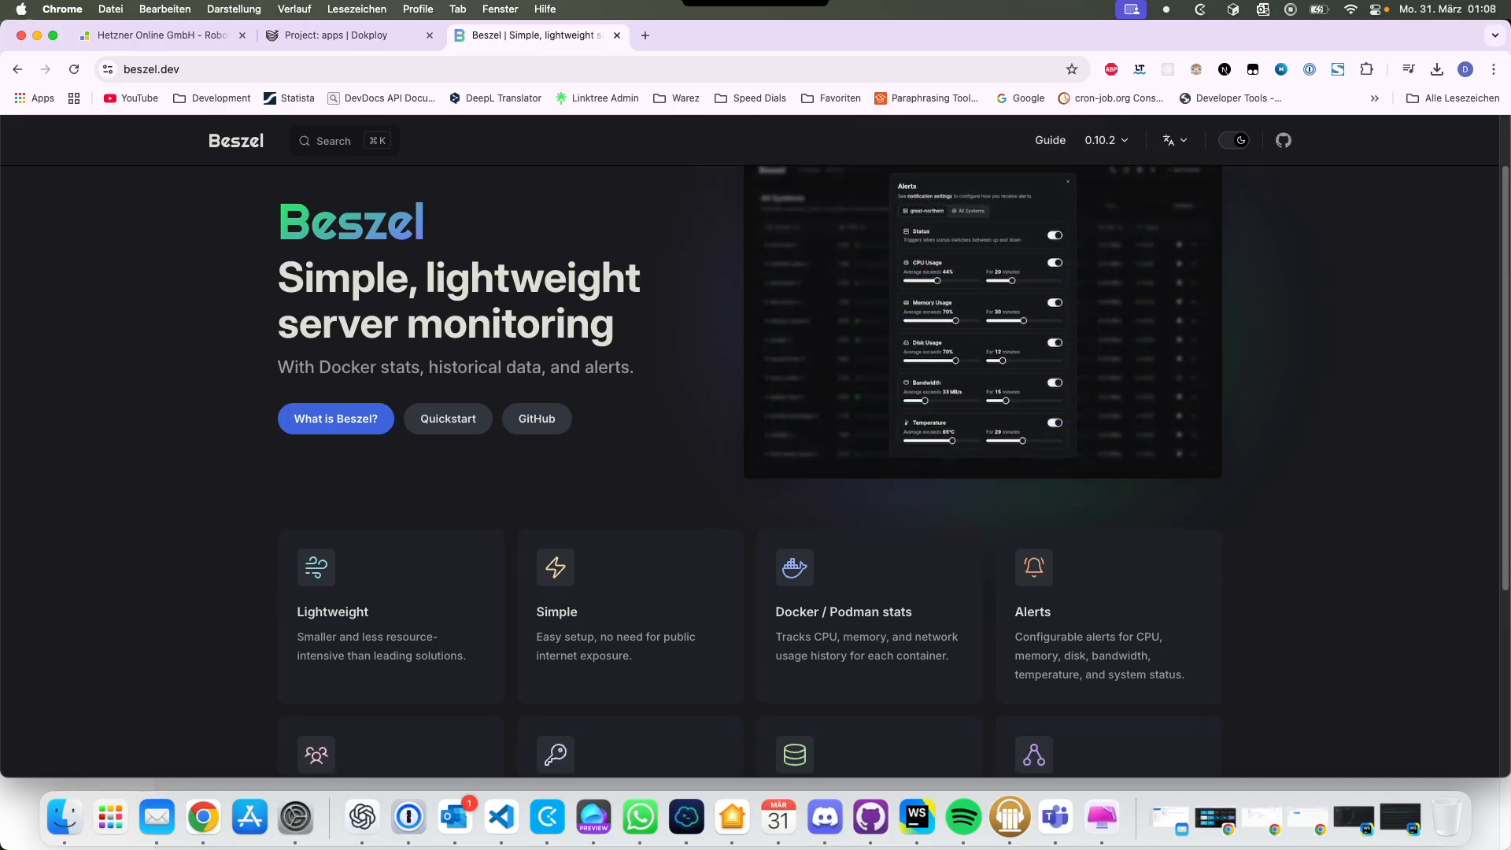
pyautogui.scroll(-5, 755, 441)
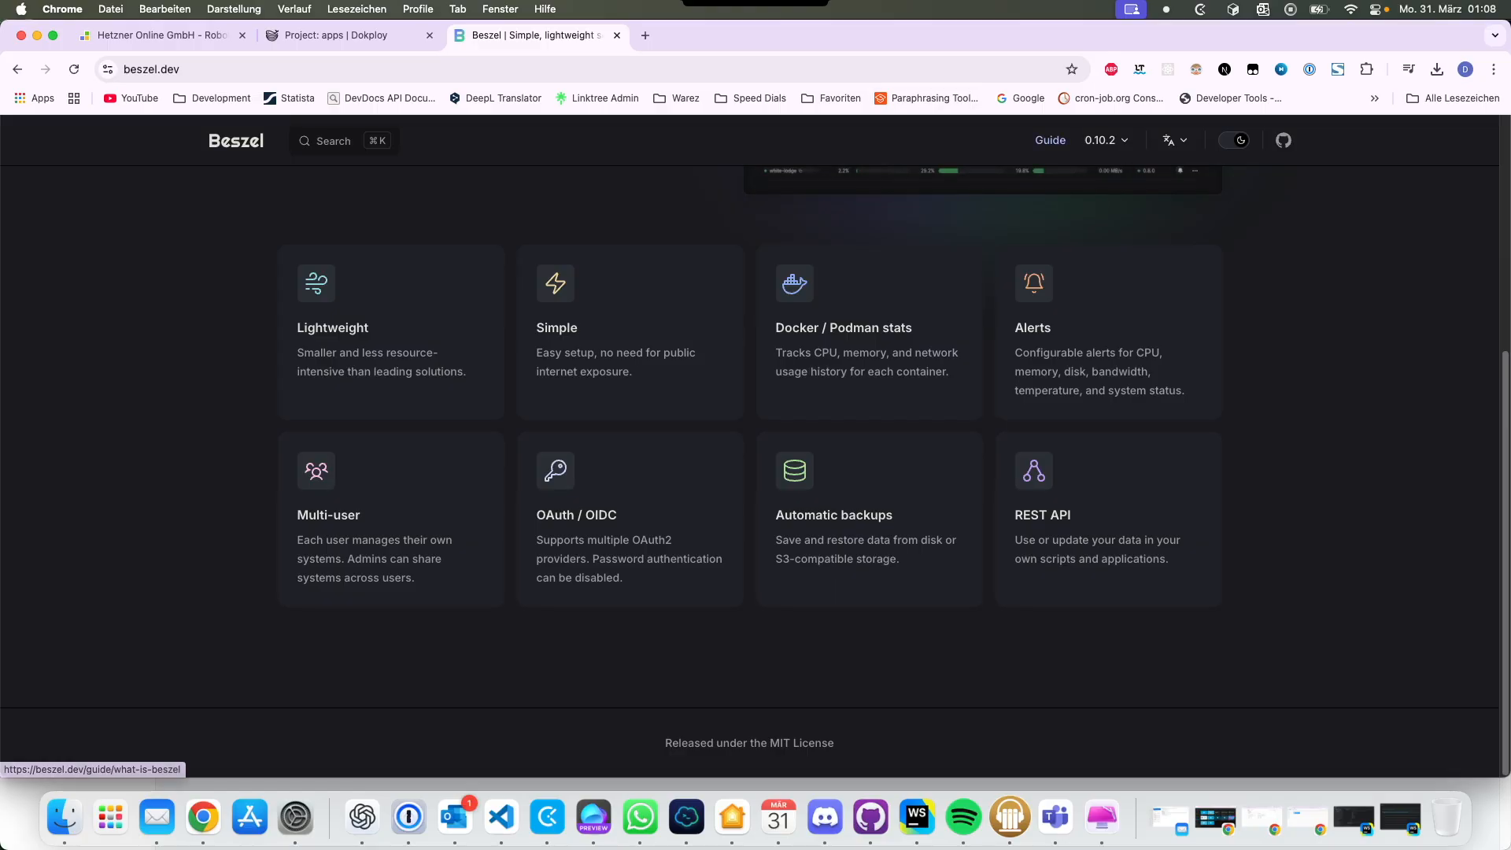
pyautogui.click(1049, 140)
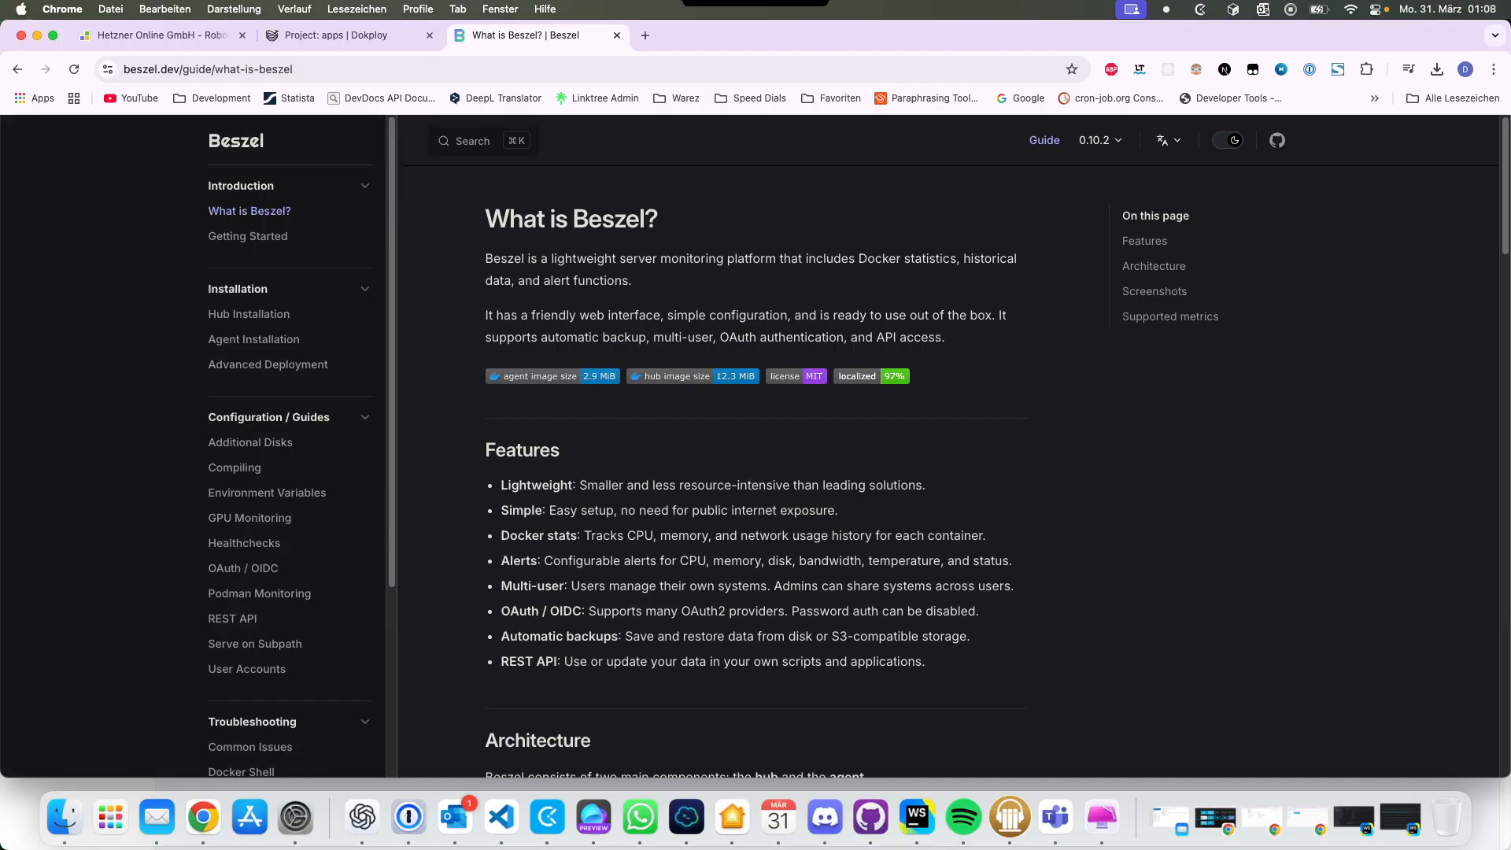
pyautogui.scroll(-2, 260, 598)
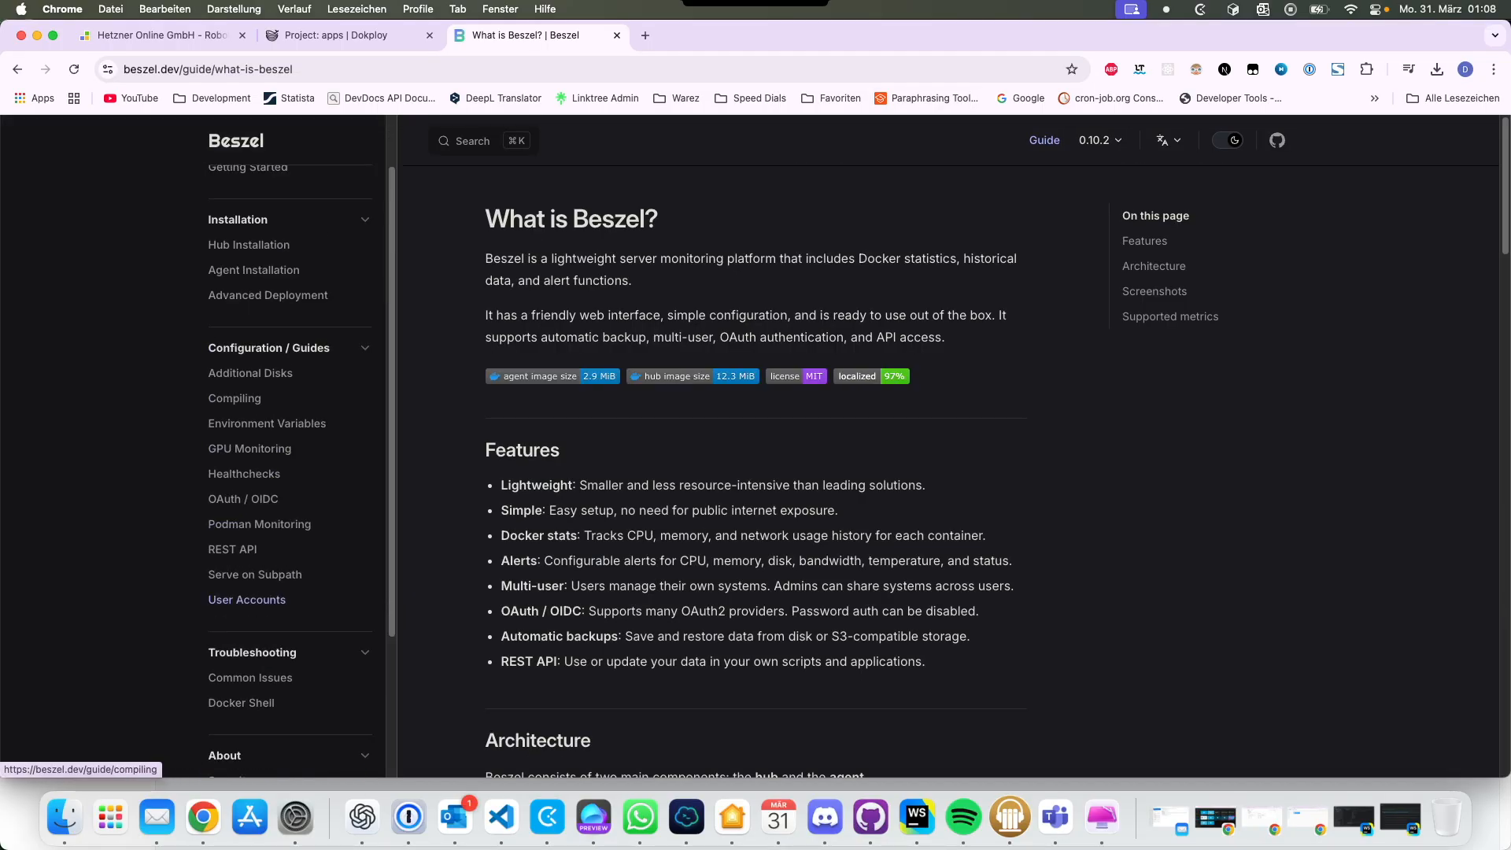
pyautogui.scroll(2, 253, 339)
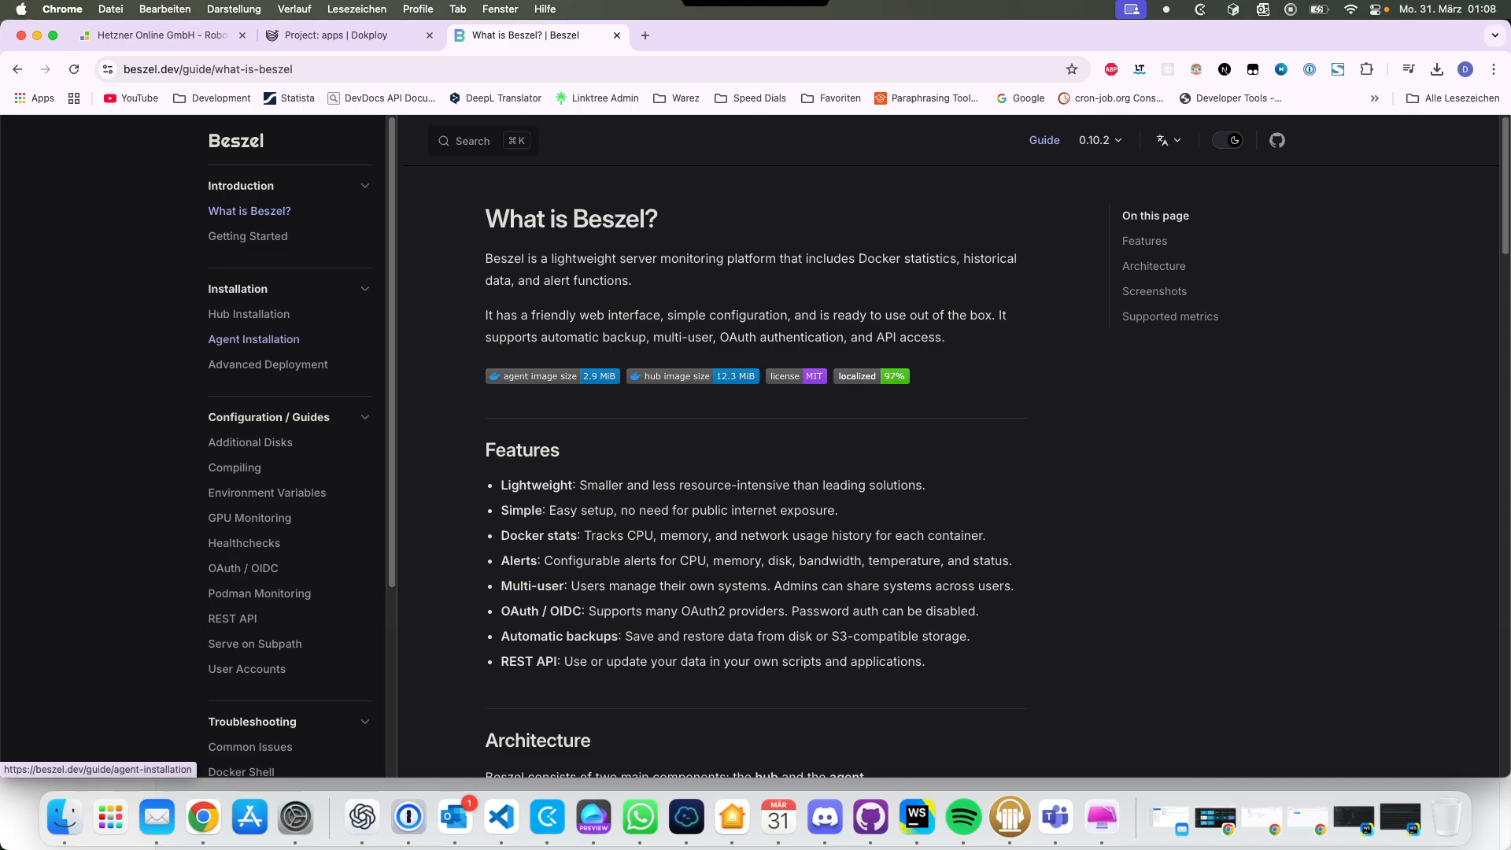
pyautogui.click(254, 339)
# Step: Select the docker-compose.yml example in the Hub Installation guide and return to Dokploy
pyautogui.click(249, 314)
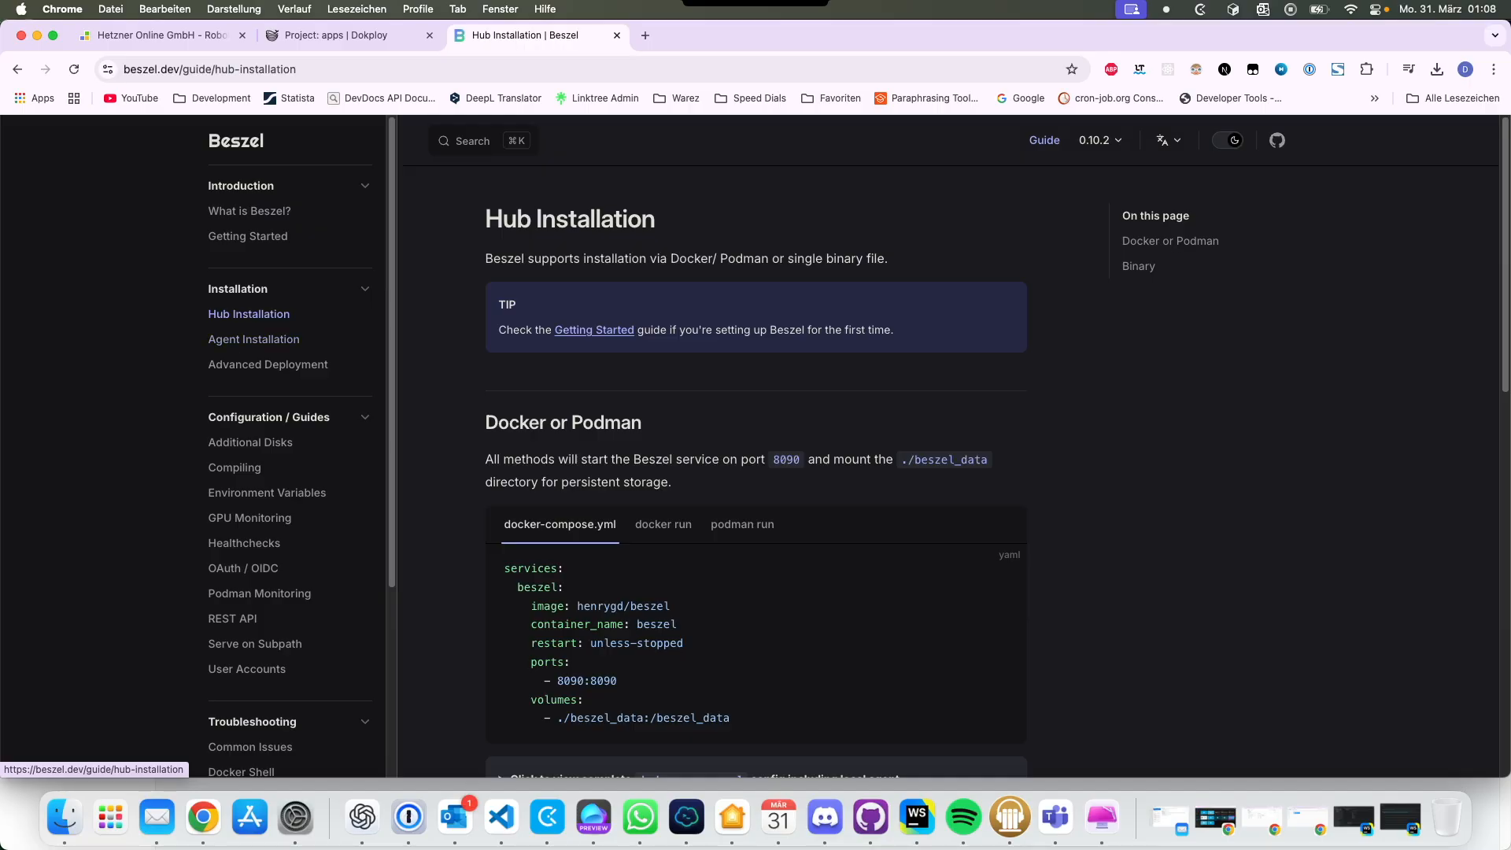
pyautogui.scroll(-2, 755, 472)
pyautogui.scroll(3, 550, 216)
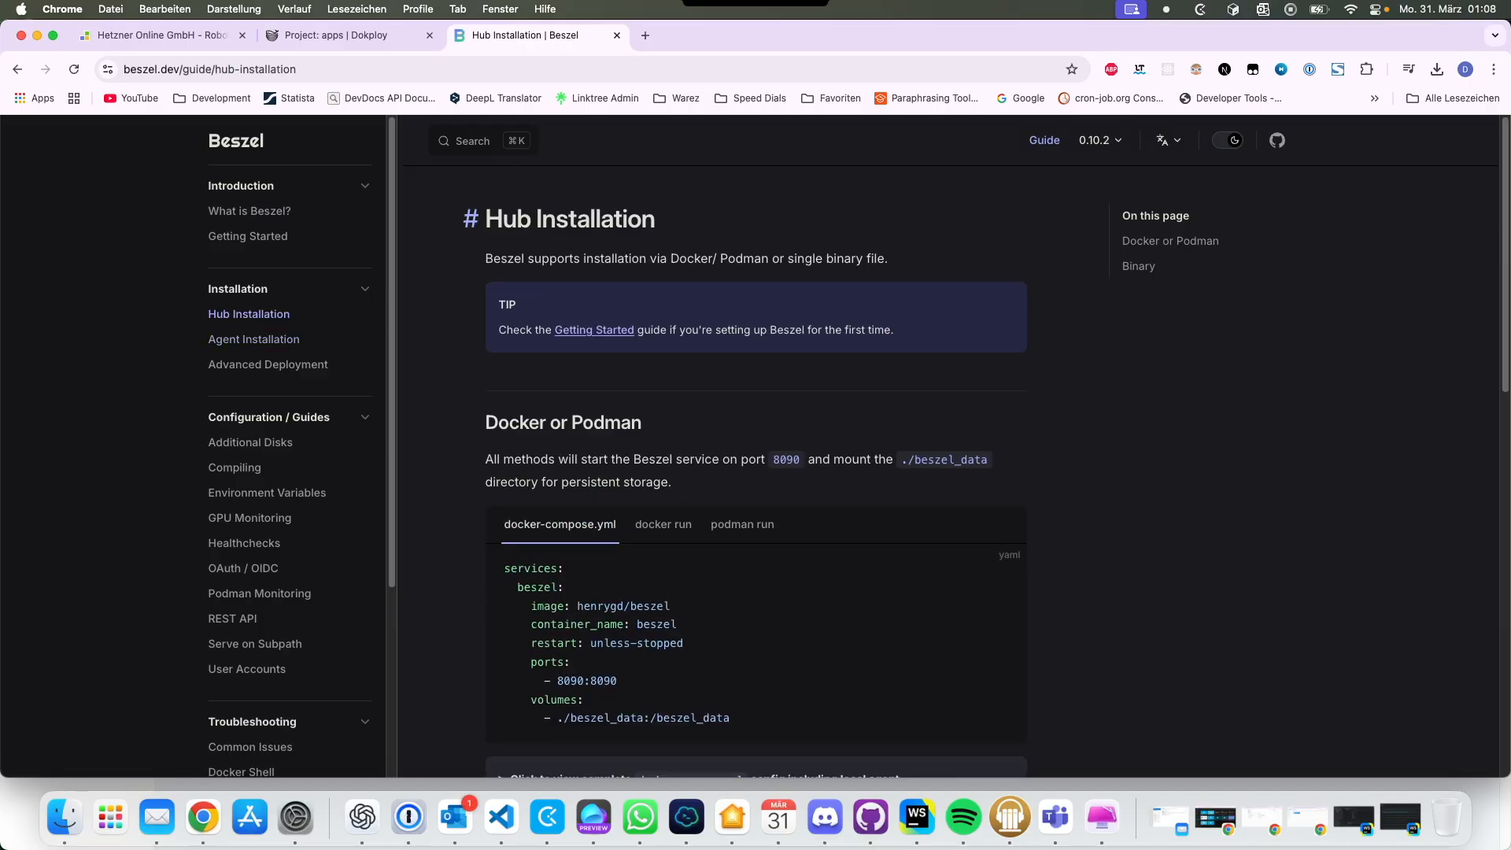
pyautogui.scroll(-3, 551, 216)
pyautogui.moveTo(732, 526); pyautogui.dragTo(503, 374)
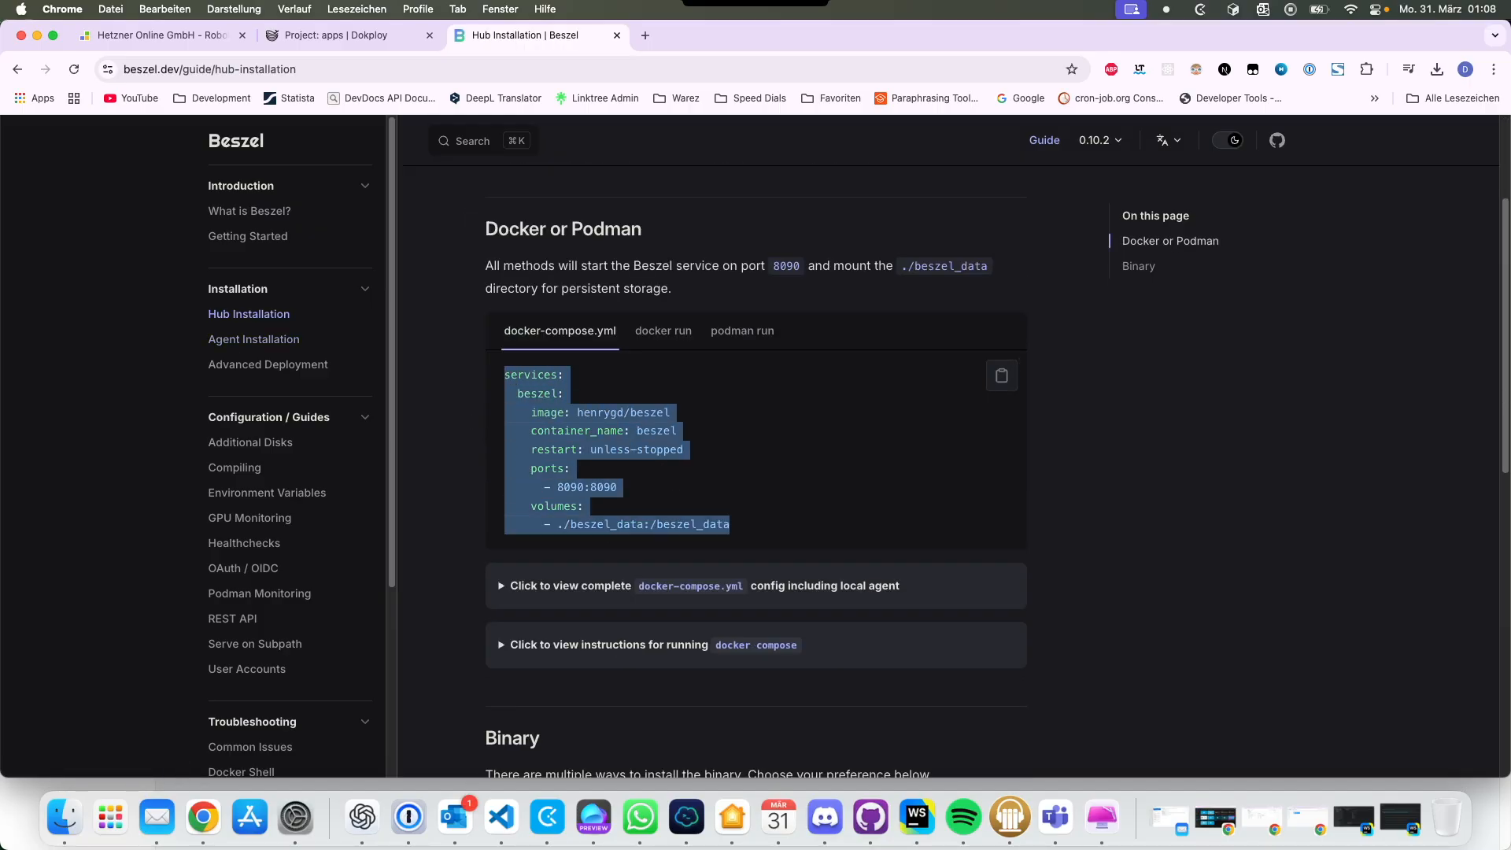
pyautogui.click(347, 36)
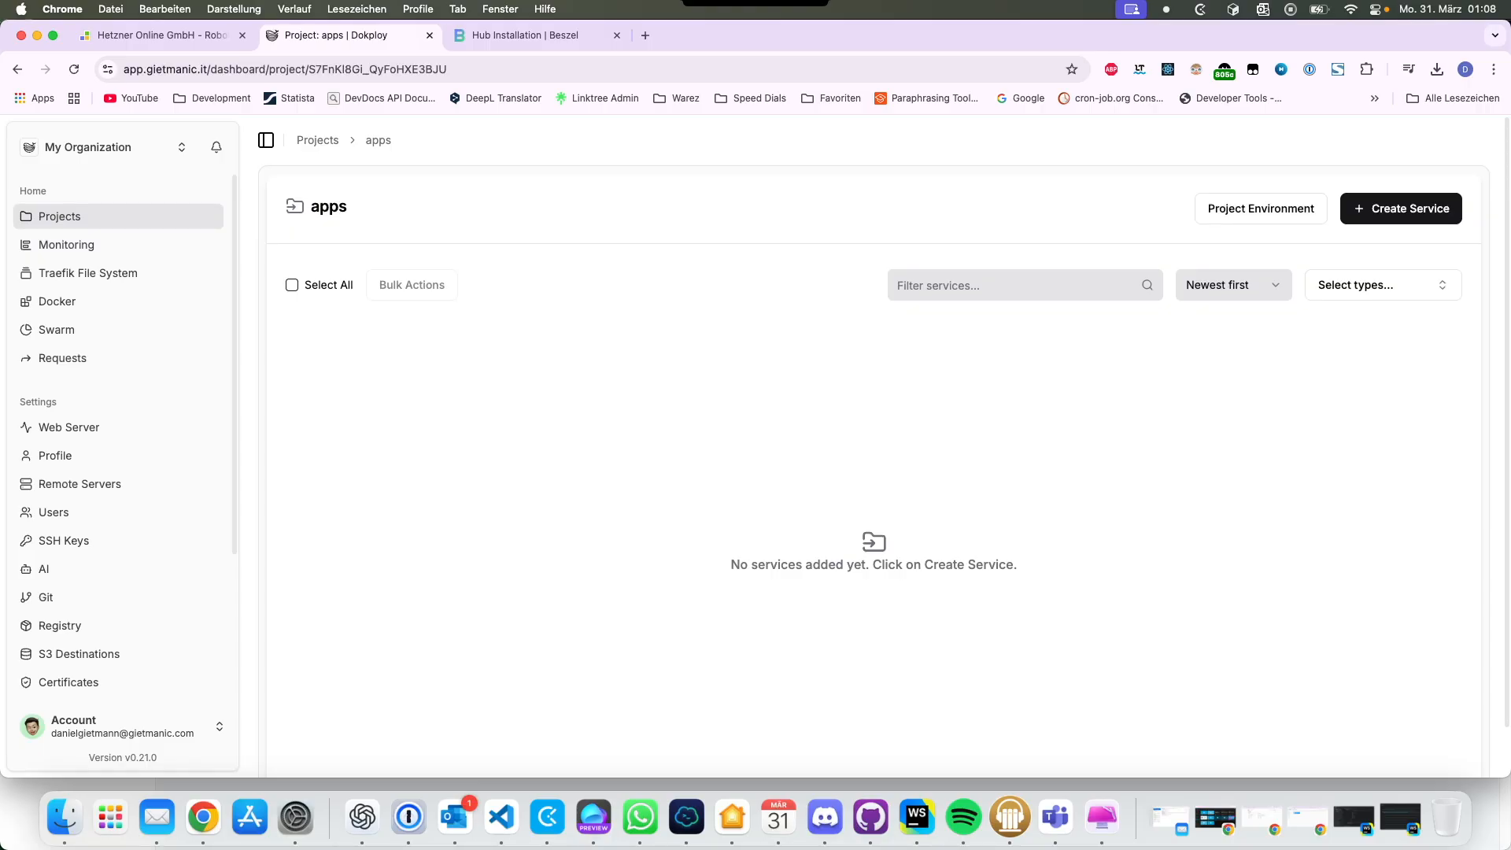
# Step: Start a new Compose service from Dokploy's Create Service menu instead of a template
pyautogui.click(1400, 207)
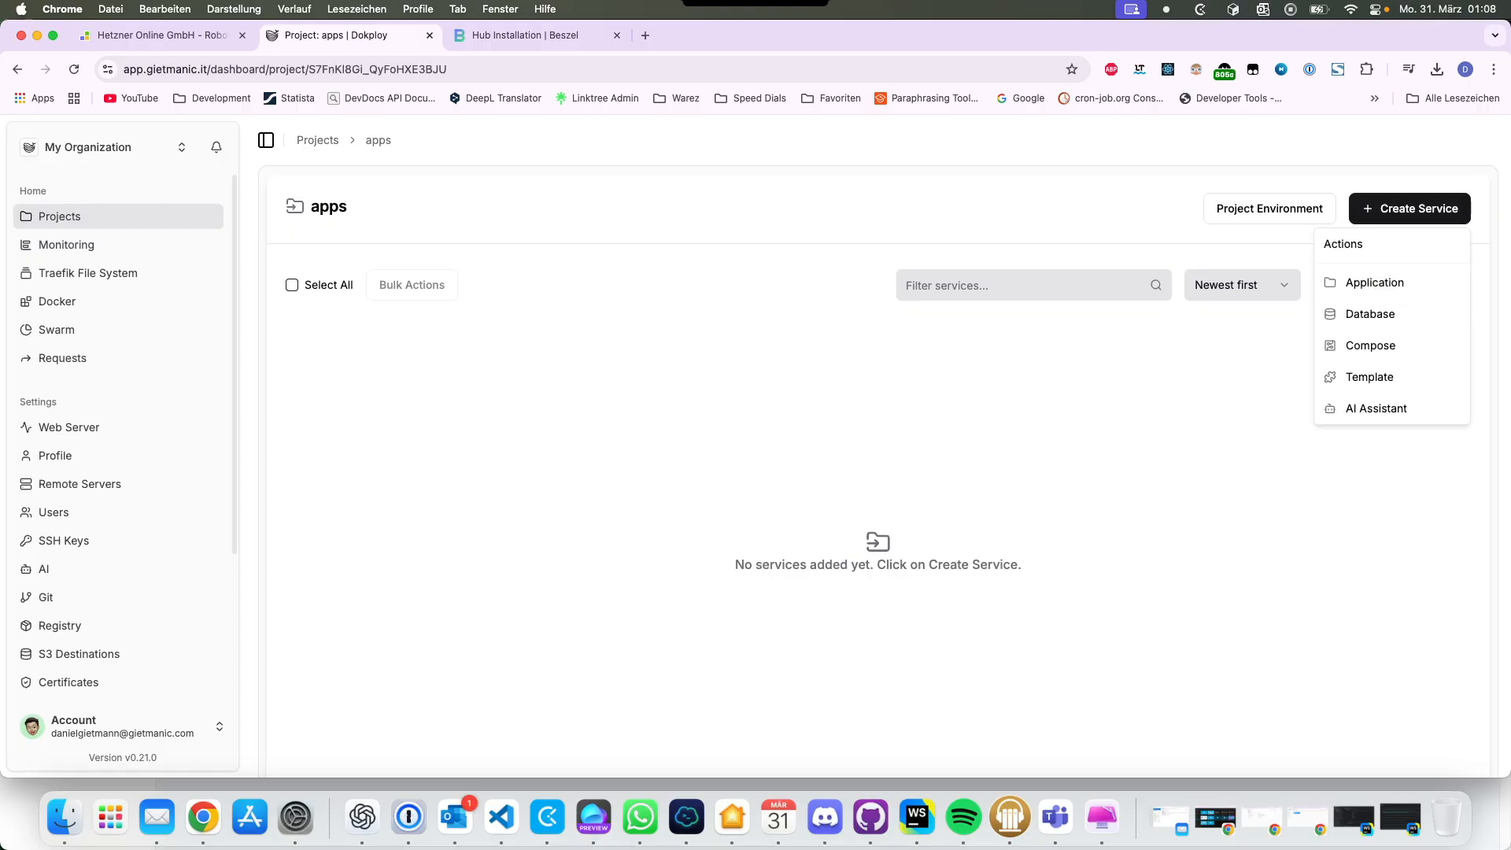
pyautogui.click(1369, 377)
pyautogui.press('Escape')
pyautogui.press('Escape')
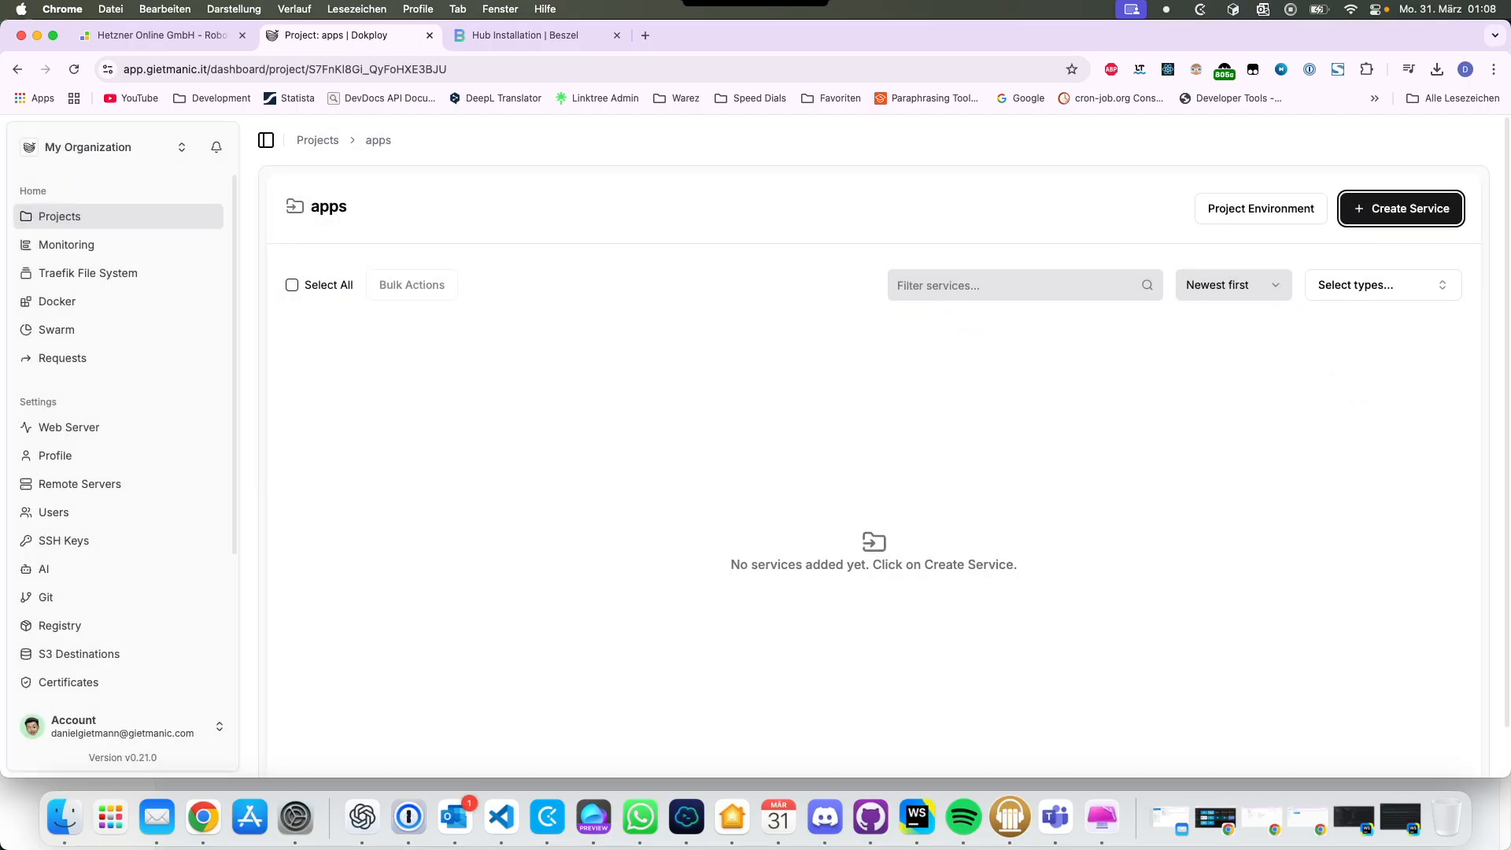
pyautogui.click(1400, 208)
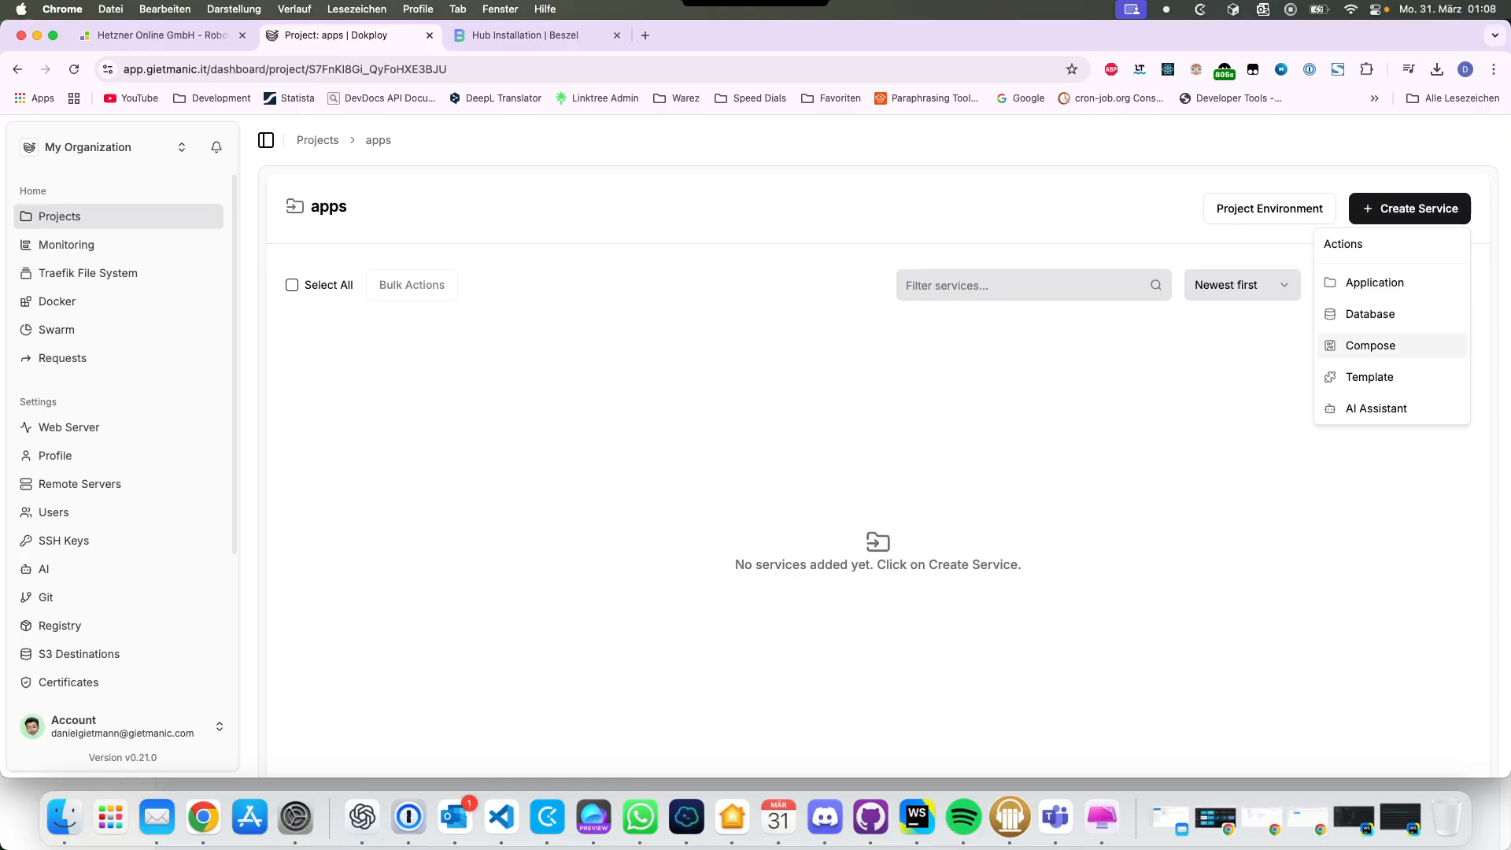
pyautogui.click(1370, 344)
# Step: Name the Compose service 'beszel', copied from the docs address, leaving the server unset
pyautogui.click(527, 35)
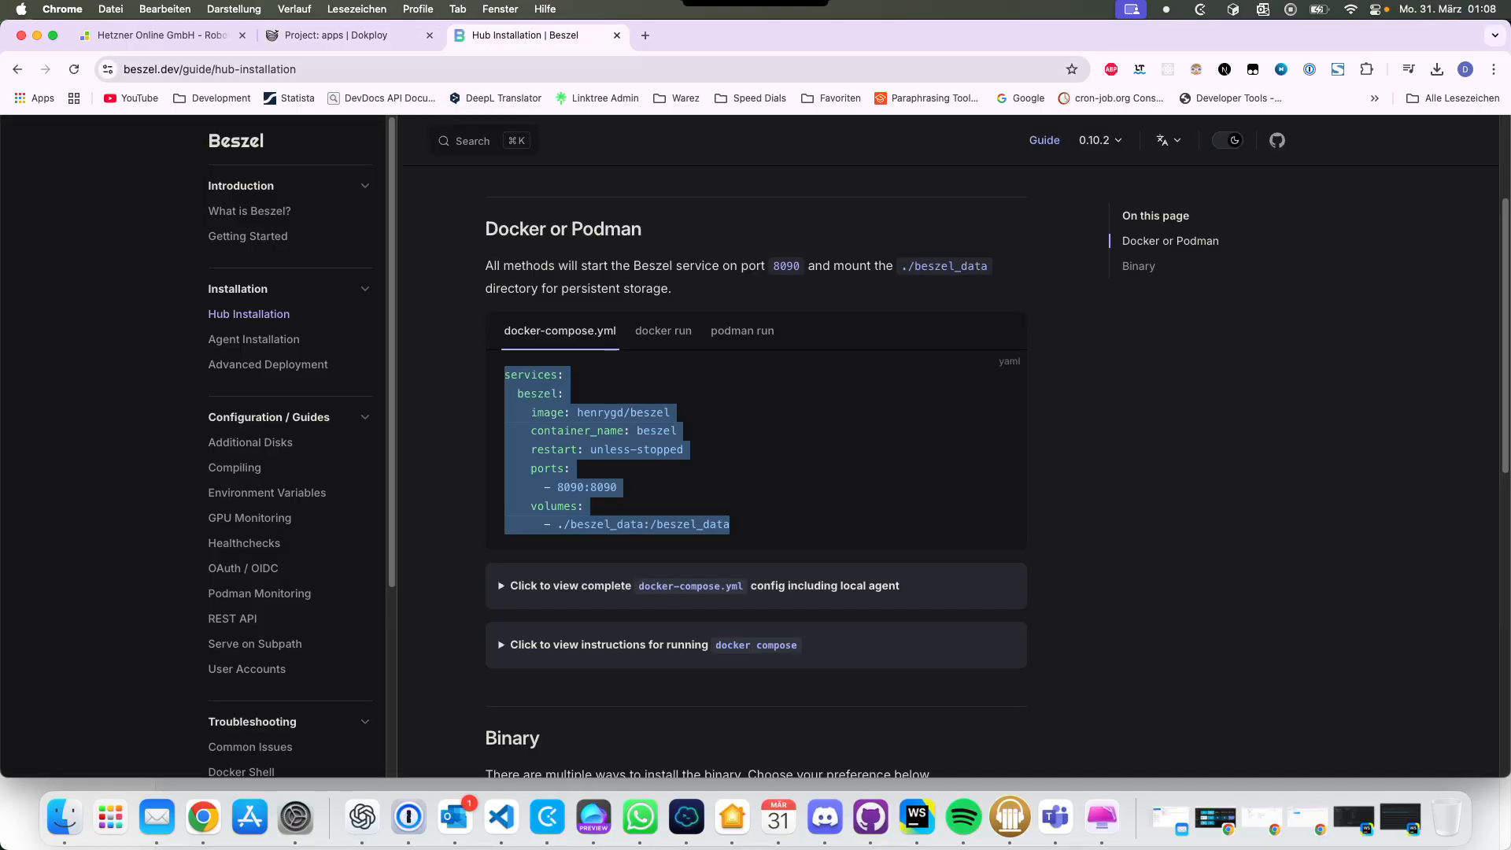
pyautogui.doubleClick(141, 69)
pyautogui.press('super+c')
pyautogui.click(337, 36)
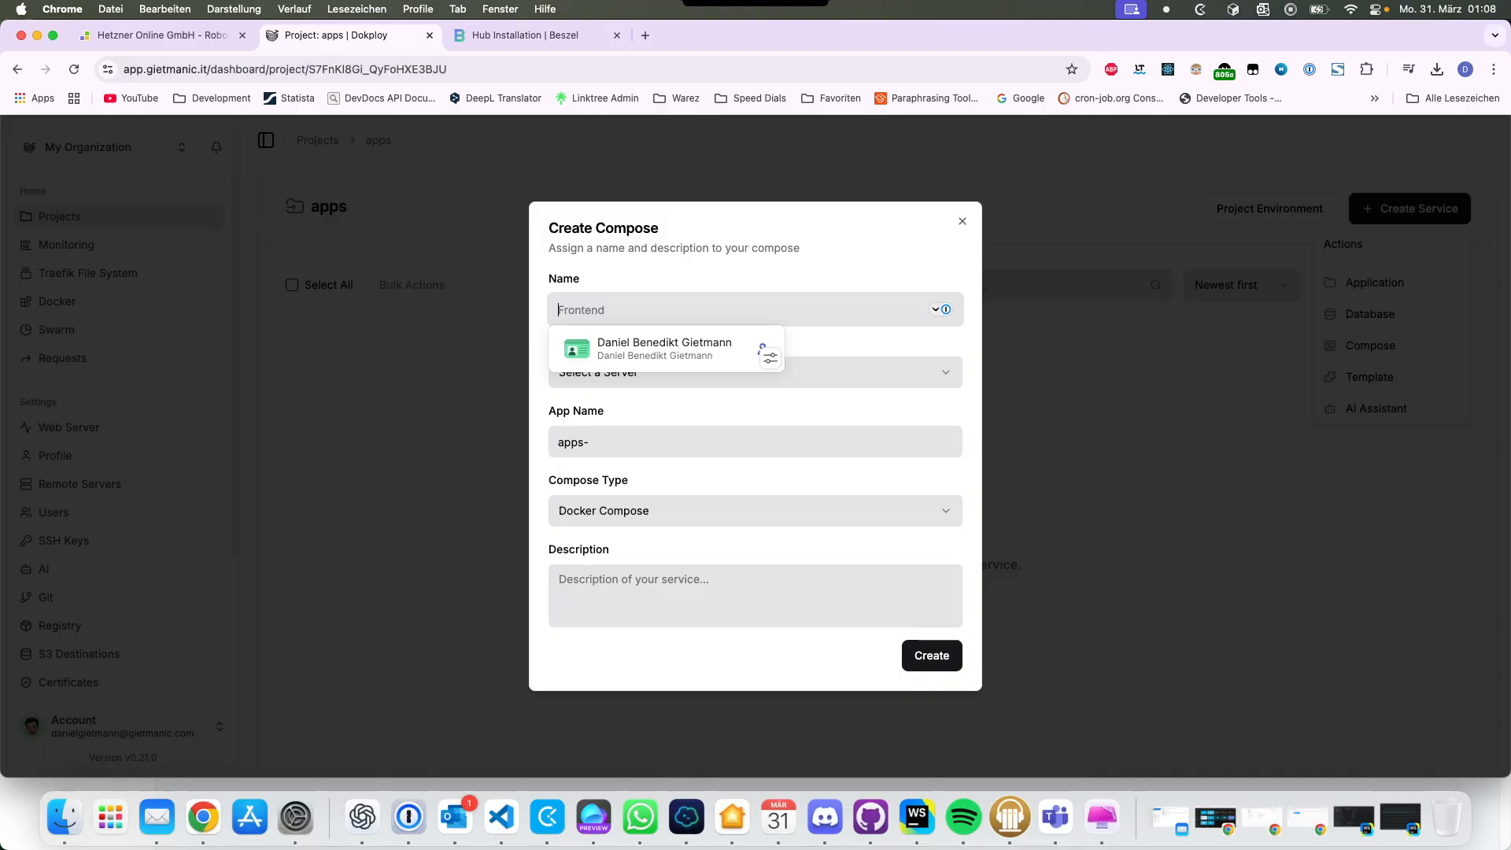
pyautogui.press('super+v')
pyautogui.press('Tab')
pyautogui.press('space')
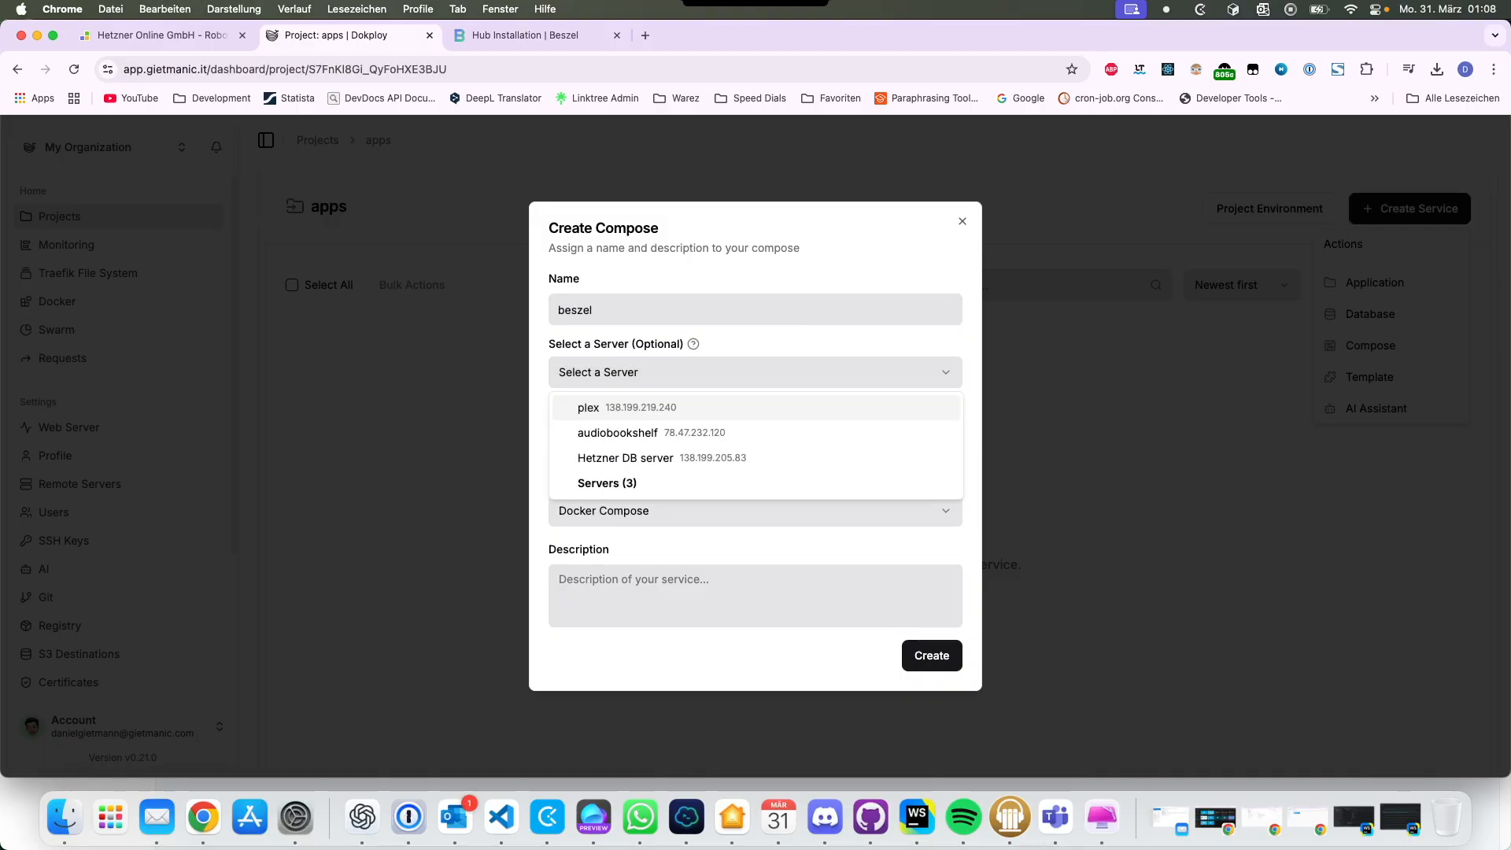
pyautogui.press('Down')
pyautogui.press('Down')
pyautogui.press('Up')
pyautogui.press('Down')
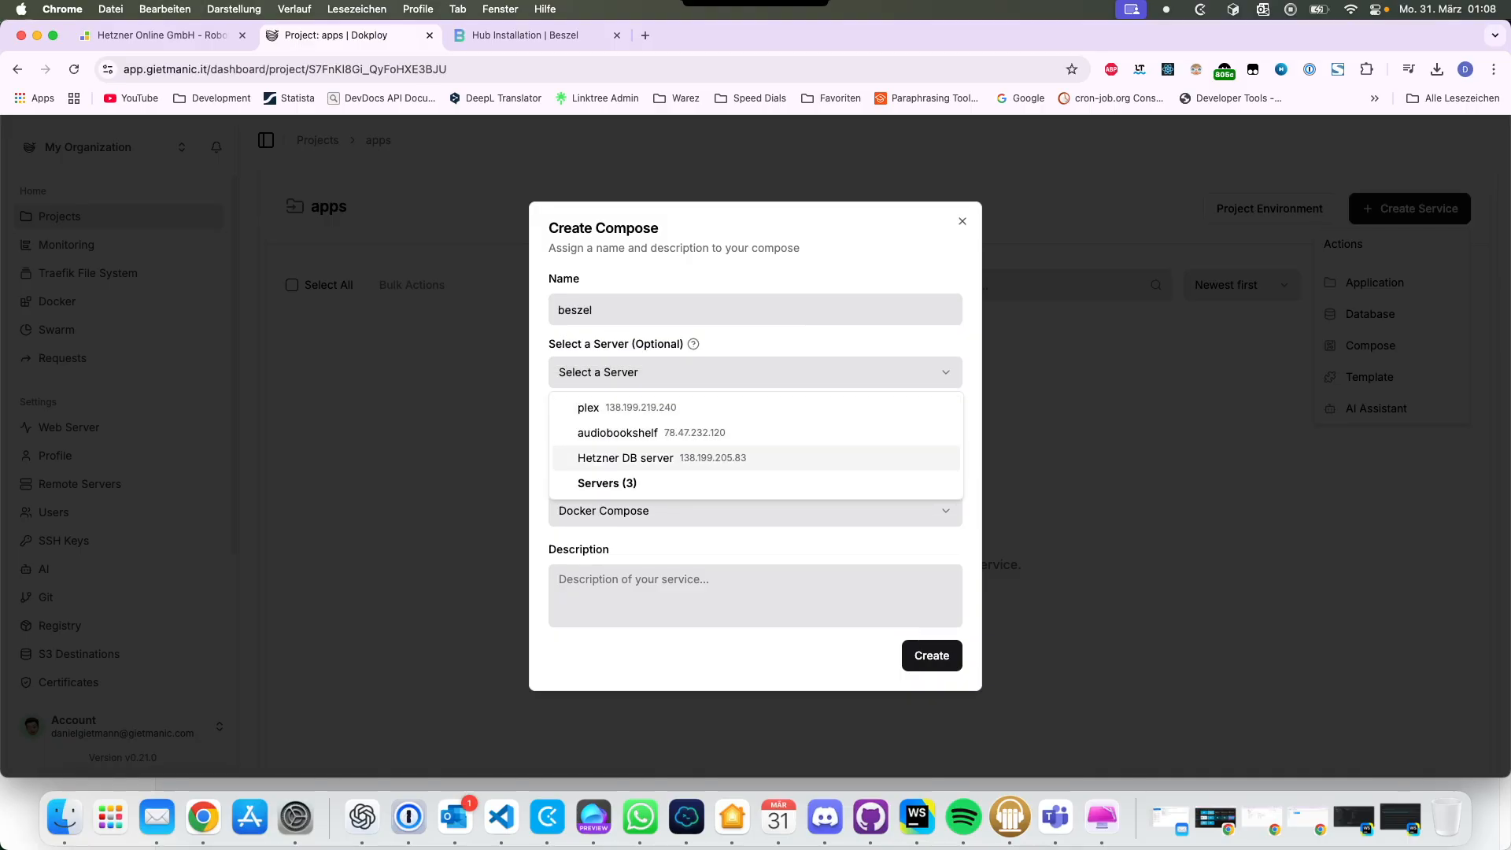
pyautogui.press('Escape')
# Step: Copy the docs' docker-compose example and create the beszel service
pyautogui.hotkey('ctrl', 'Tab')
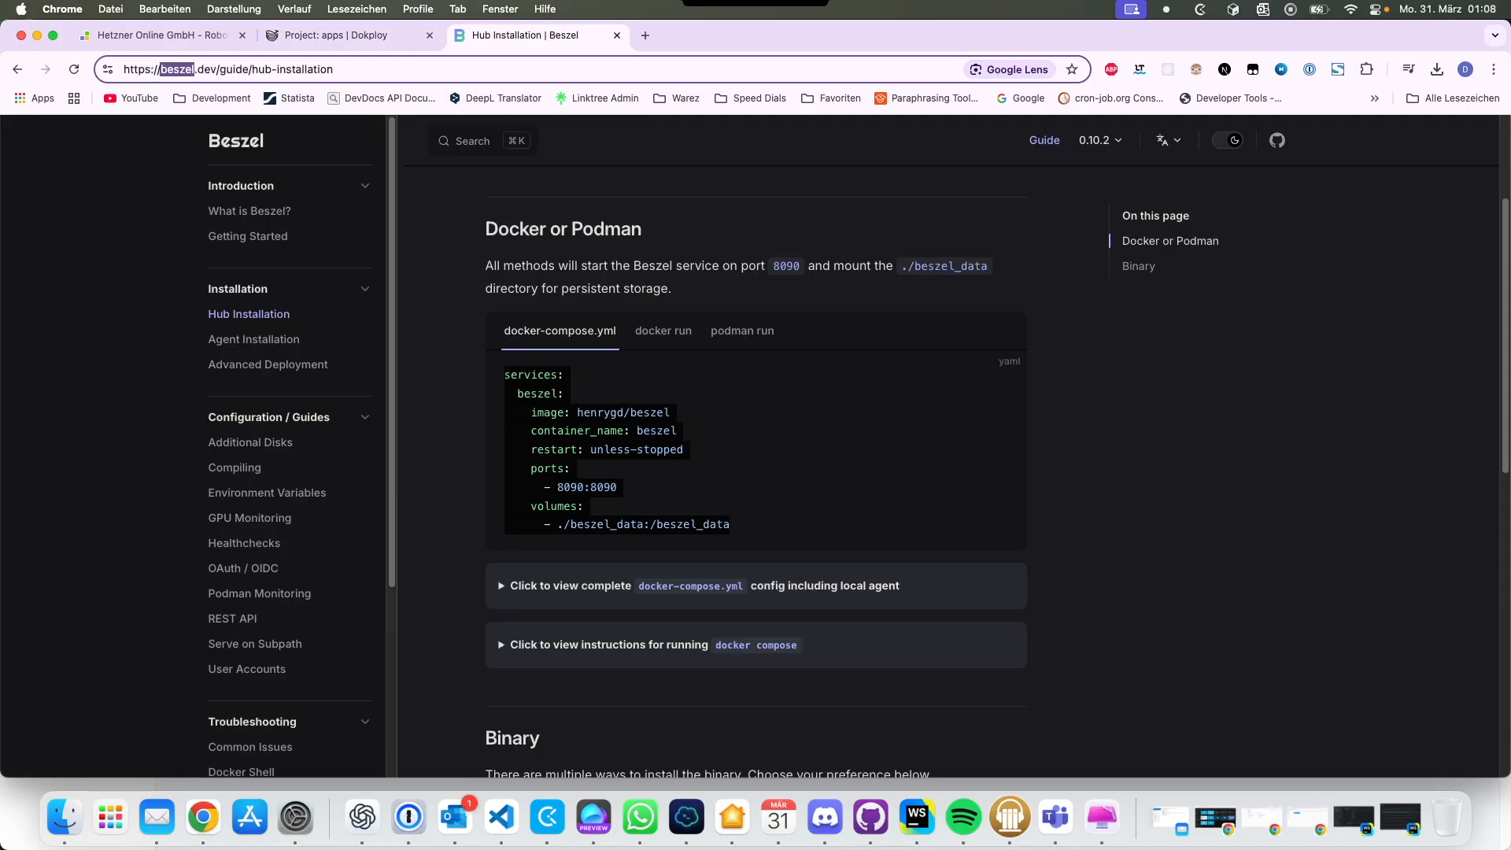
pyautogui.click(1002, 375)
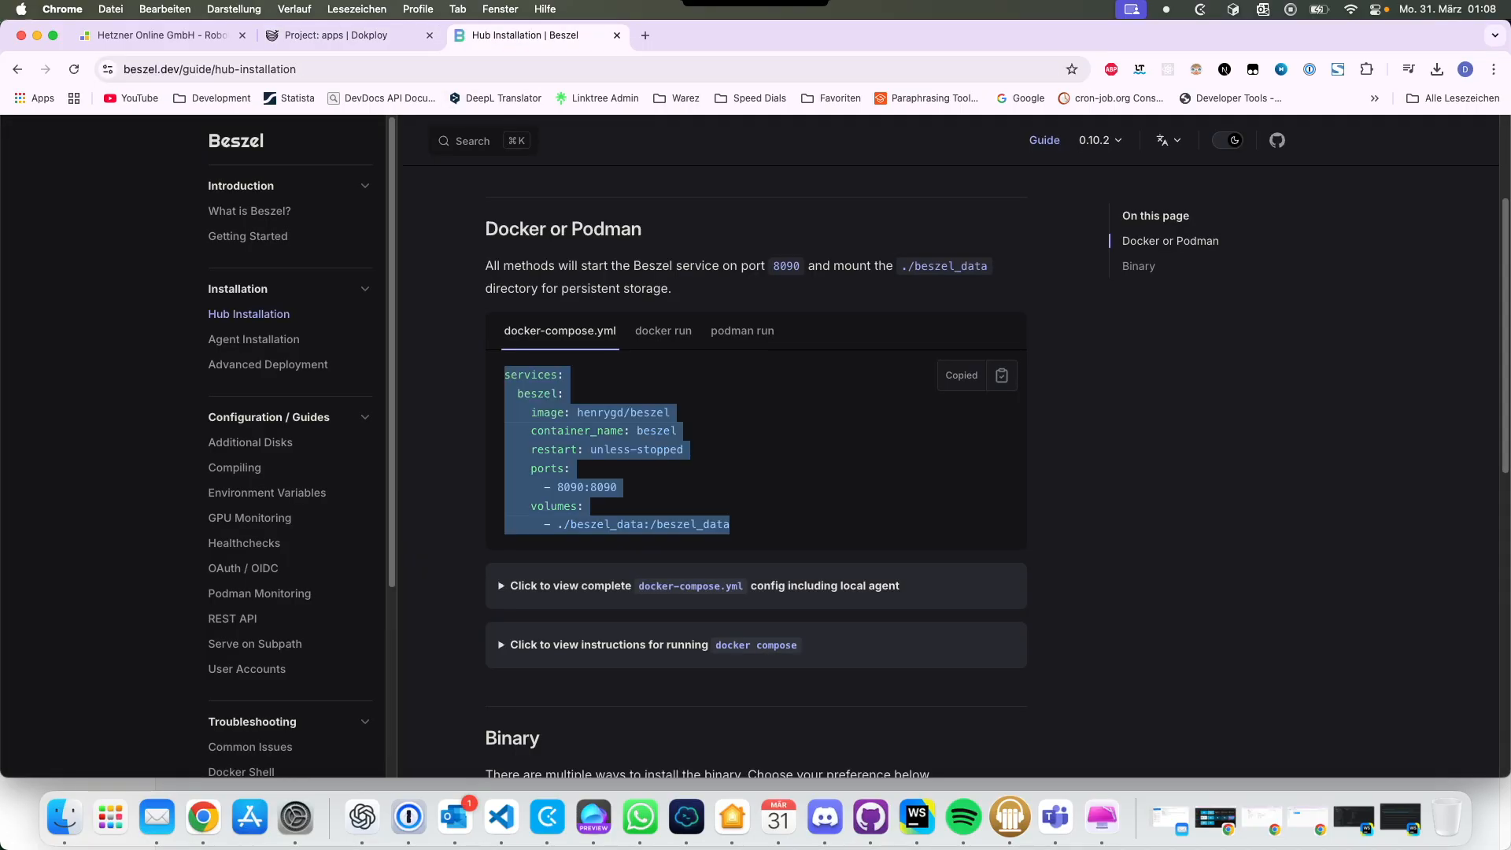
pyautogui.click(354, 36)
pyautogui.click(931, 655)
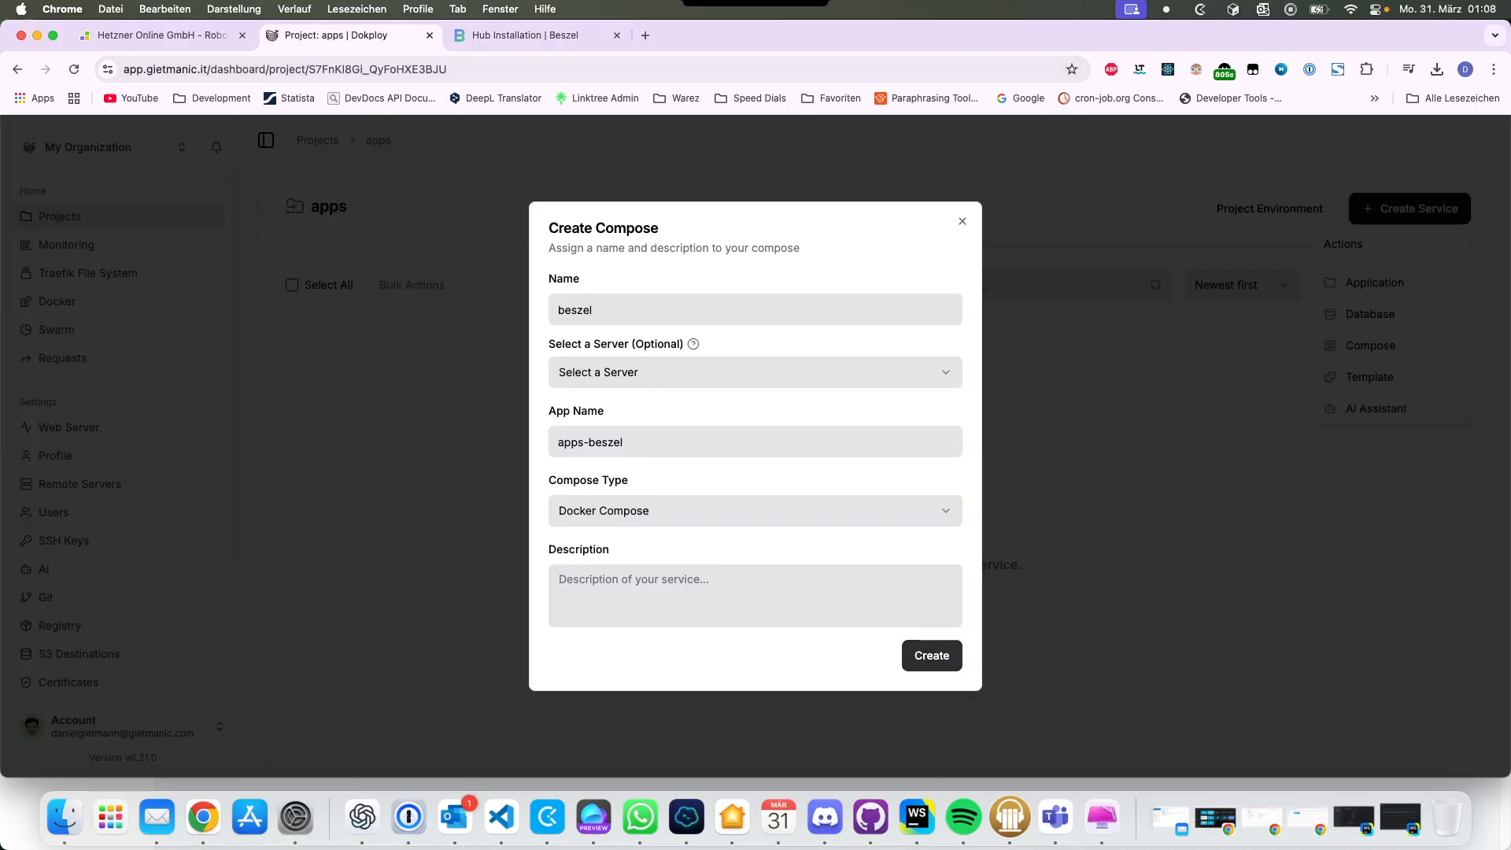
pyautogui.click(477, 367)
# Step: Choose the Raw provider, paste the Beszel docker-compose config, and save it
pyautogui.click(478, 367)
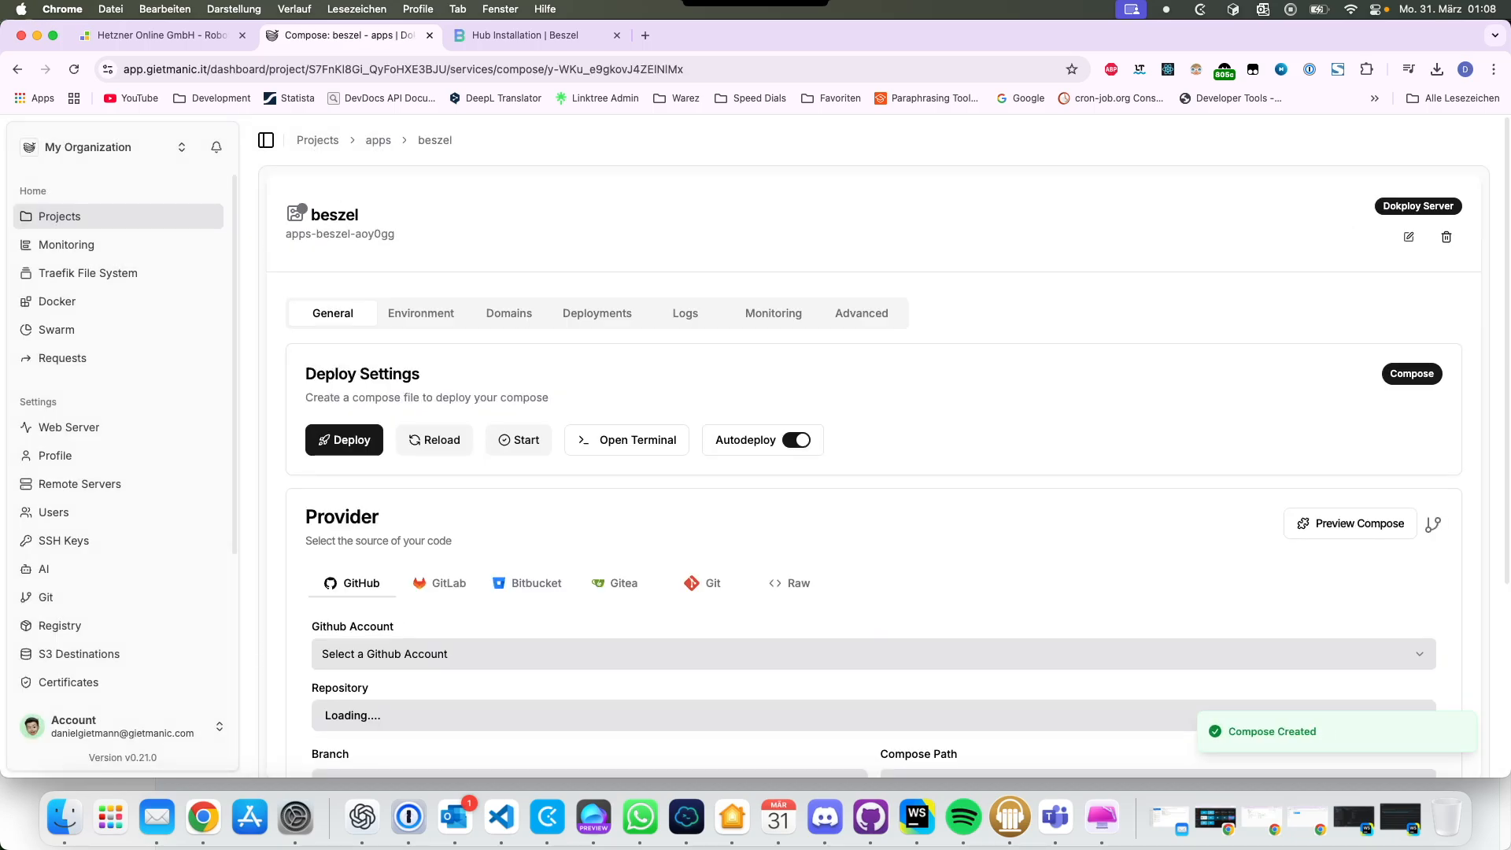
pyautogui.click(790, 583)
pyautogui.scroll(-3, 790, 583)
pyautogui.click(790, 579)
pyautogui.press('super+v')
pyautogui.scroll(-2, 873, 472)
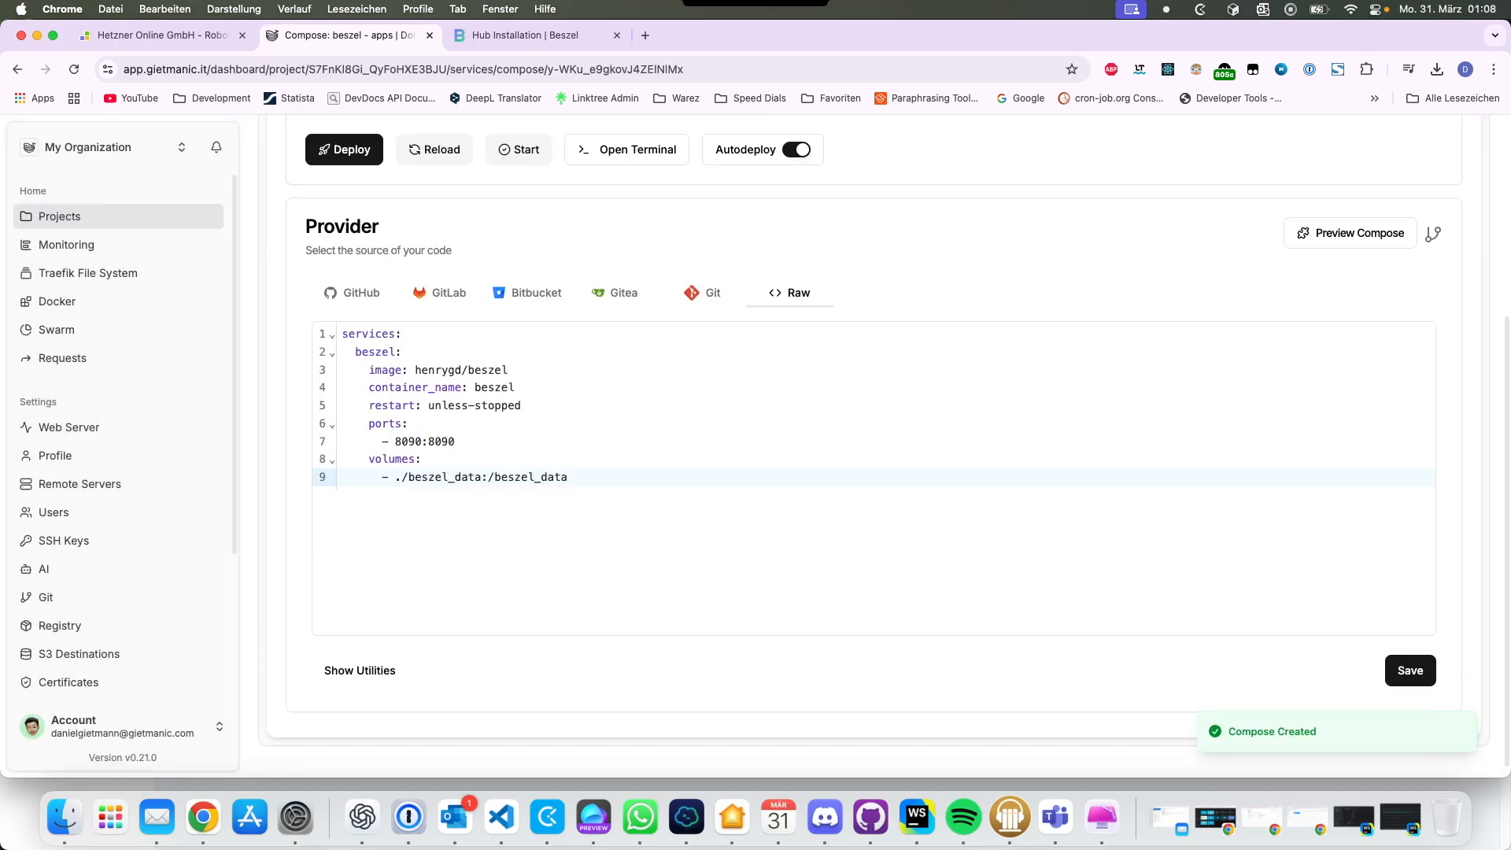
pyautogui.click(1410, 670)
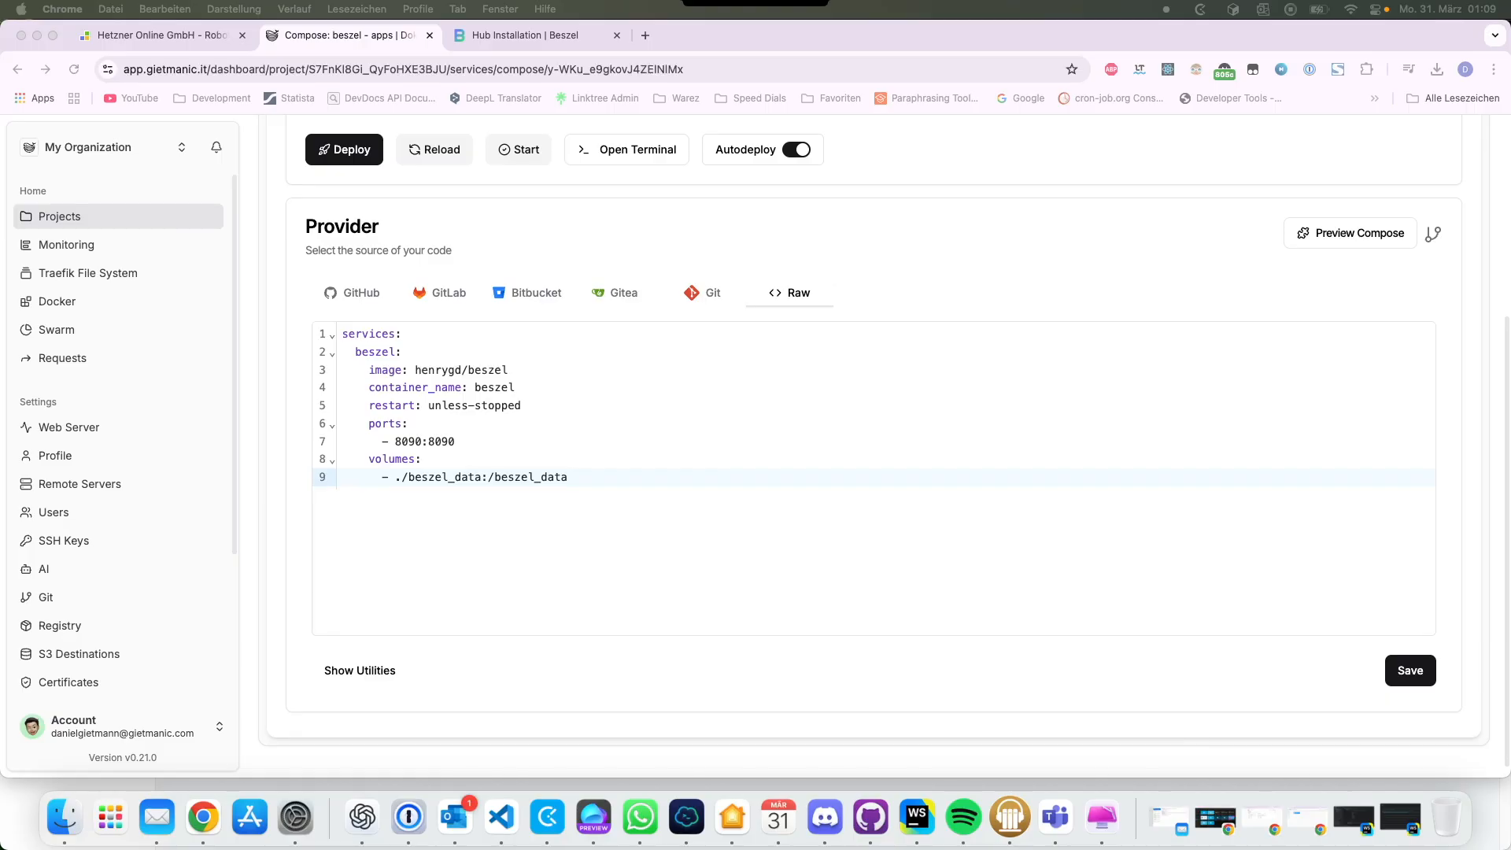
# Step: Add a top-level volumes: block declaring beszel_data below the service
pyautogui.scroll(-1, 874, 433)
pyautogui.click(383, 465)
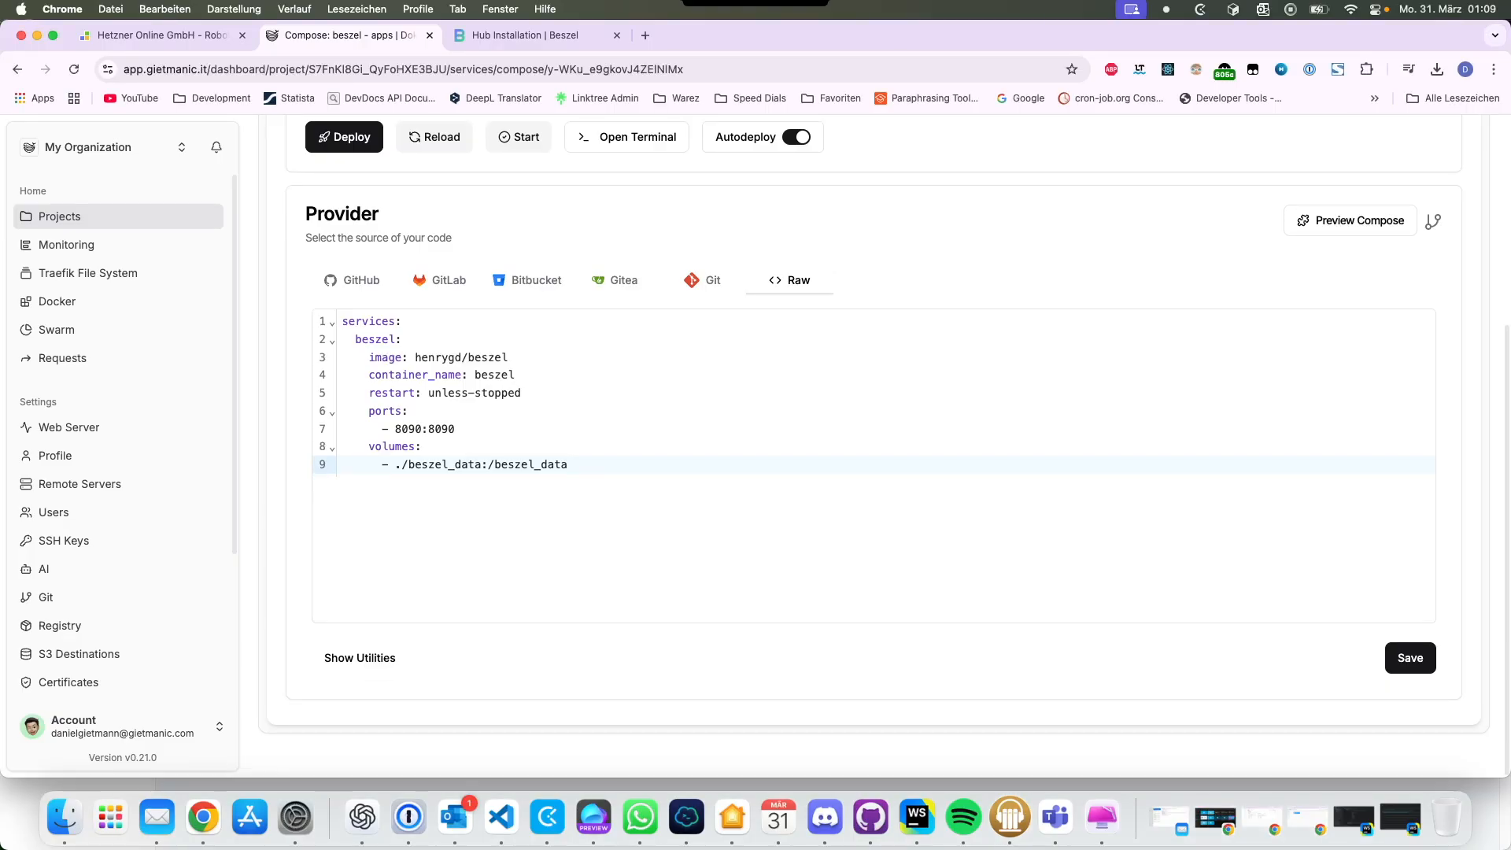
pyautogui.moveTo(382, 464); pyautogui.dragTo(568, 465)
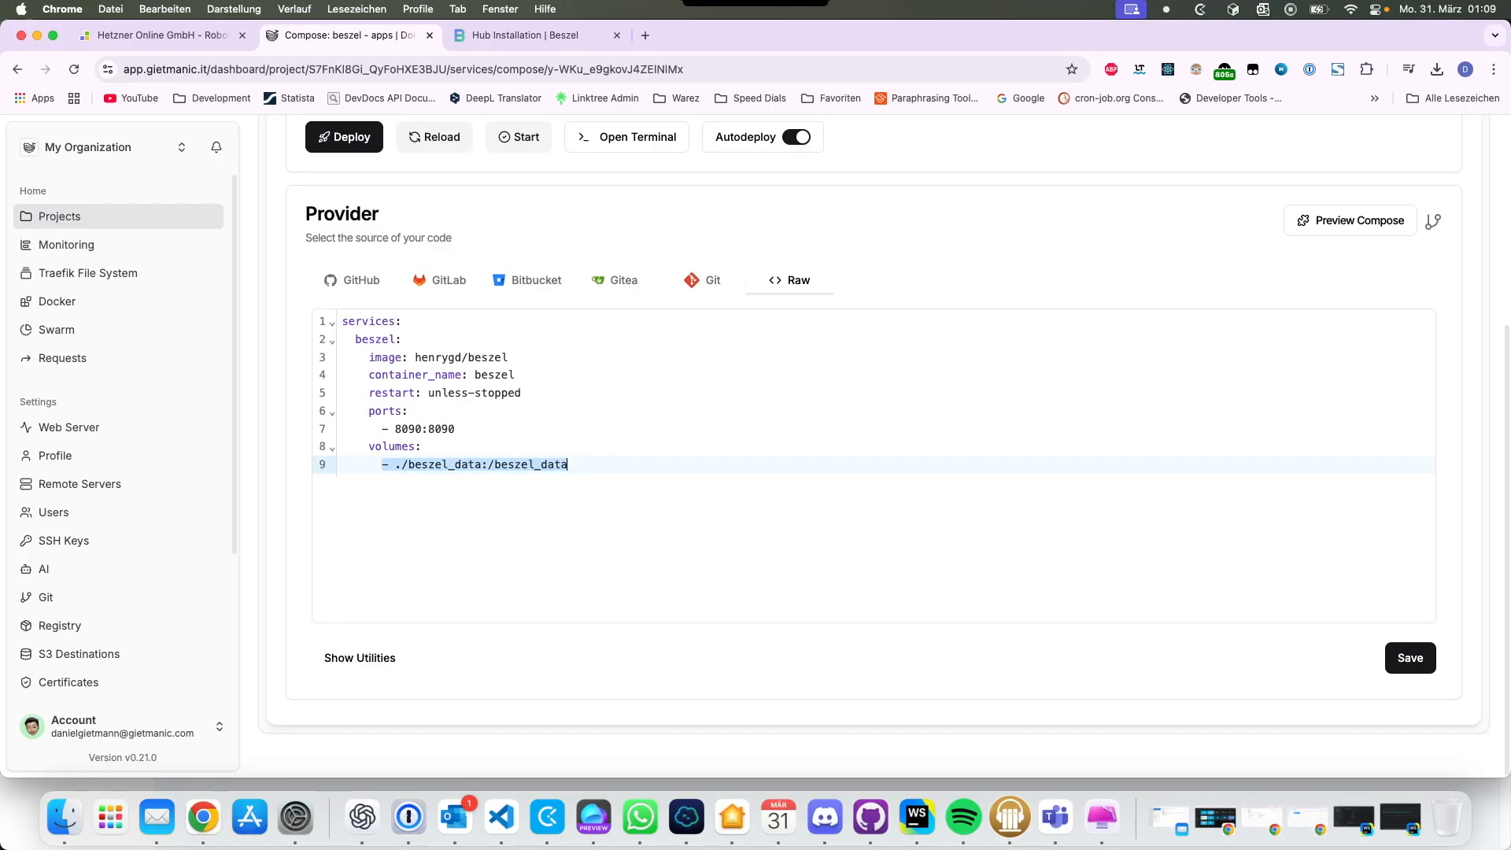
pyautogui.click(568, 465)
pyautogui.click(568, 465)
pyautogui.press('Return')
pyautogui.press('Return')
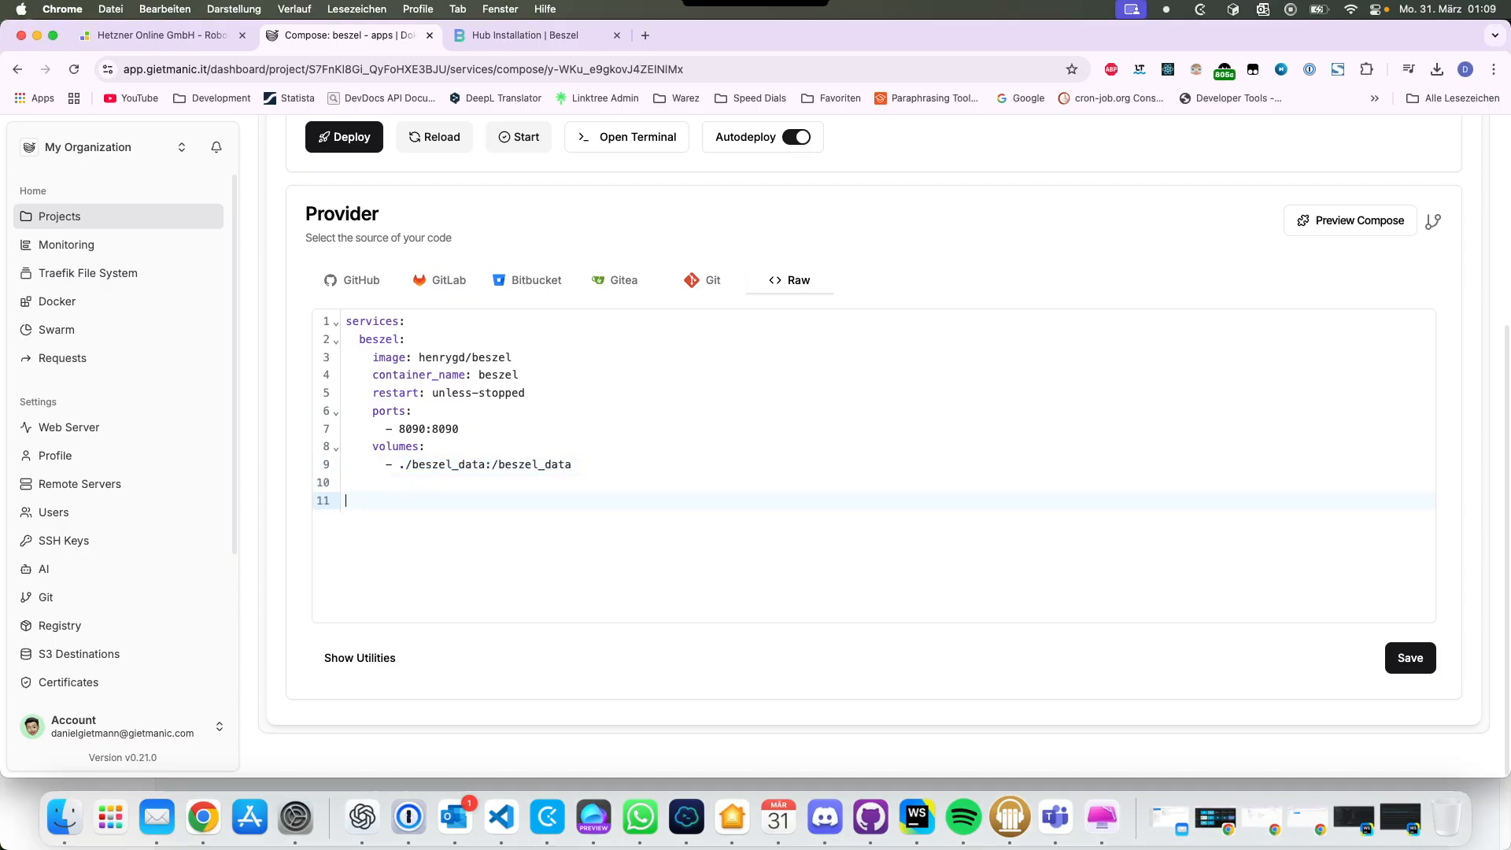
pyautogui.write('volu')
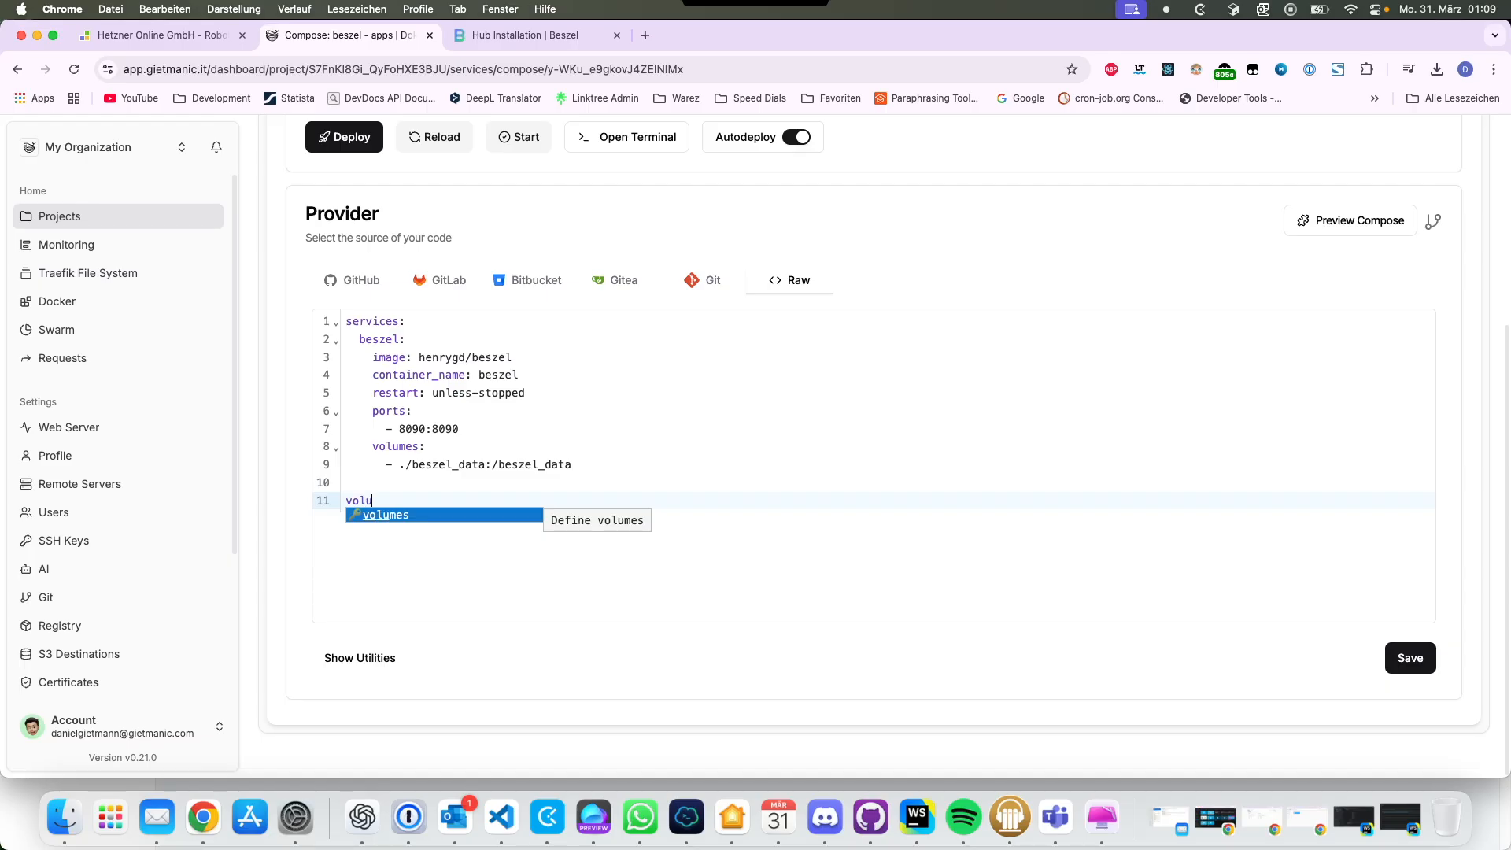
pyautogui.press('Tab')
pyautogui.press('BackSpace')
pyautogui.press('BackSpace')
pyautogui.press('BackSpace')
pyautogui.press('BackSpace')
pyautogui.press('BackSpace')
pyautogui.press('BackSpace')
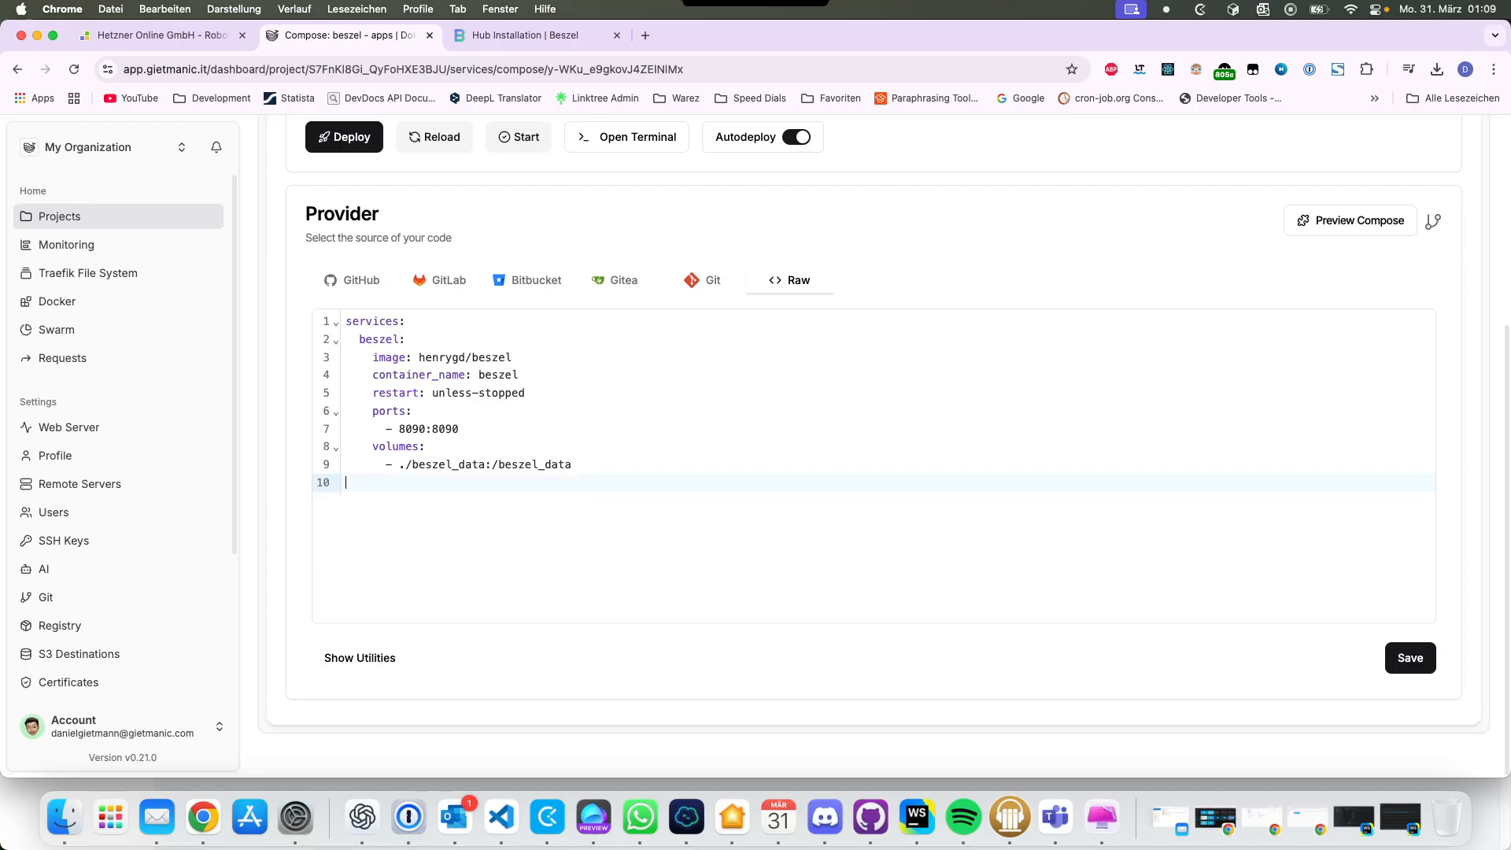
pyautogui.press('Return')
pyautogui.write('volumes:')
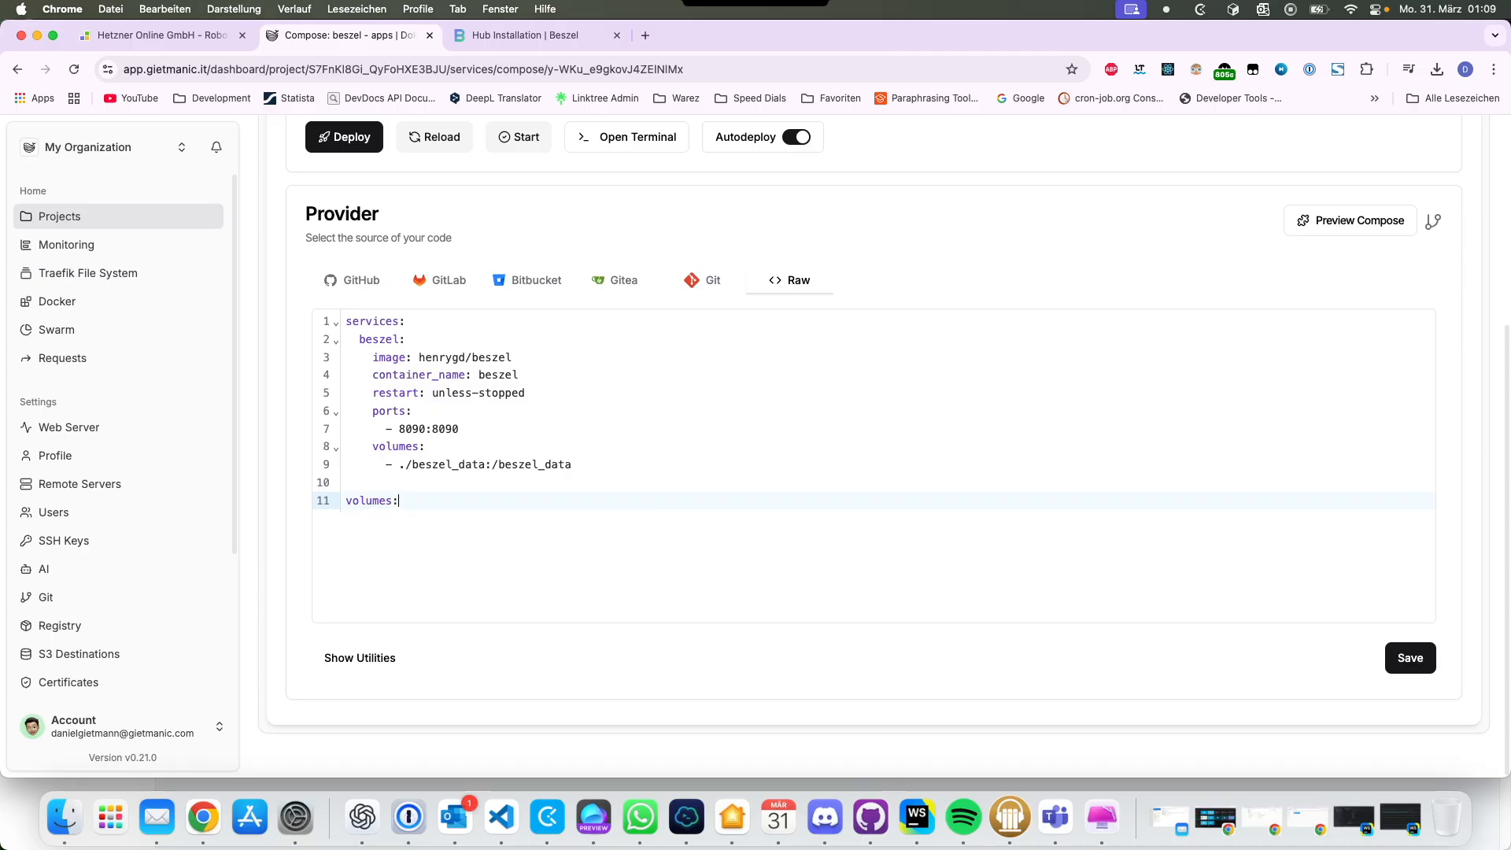
pyautogui.press('Return')
pyautogui.write('bs')
pyautogui.press('Return')
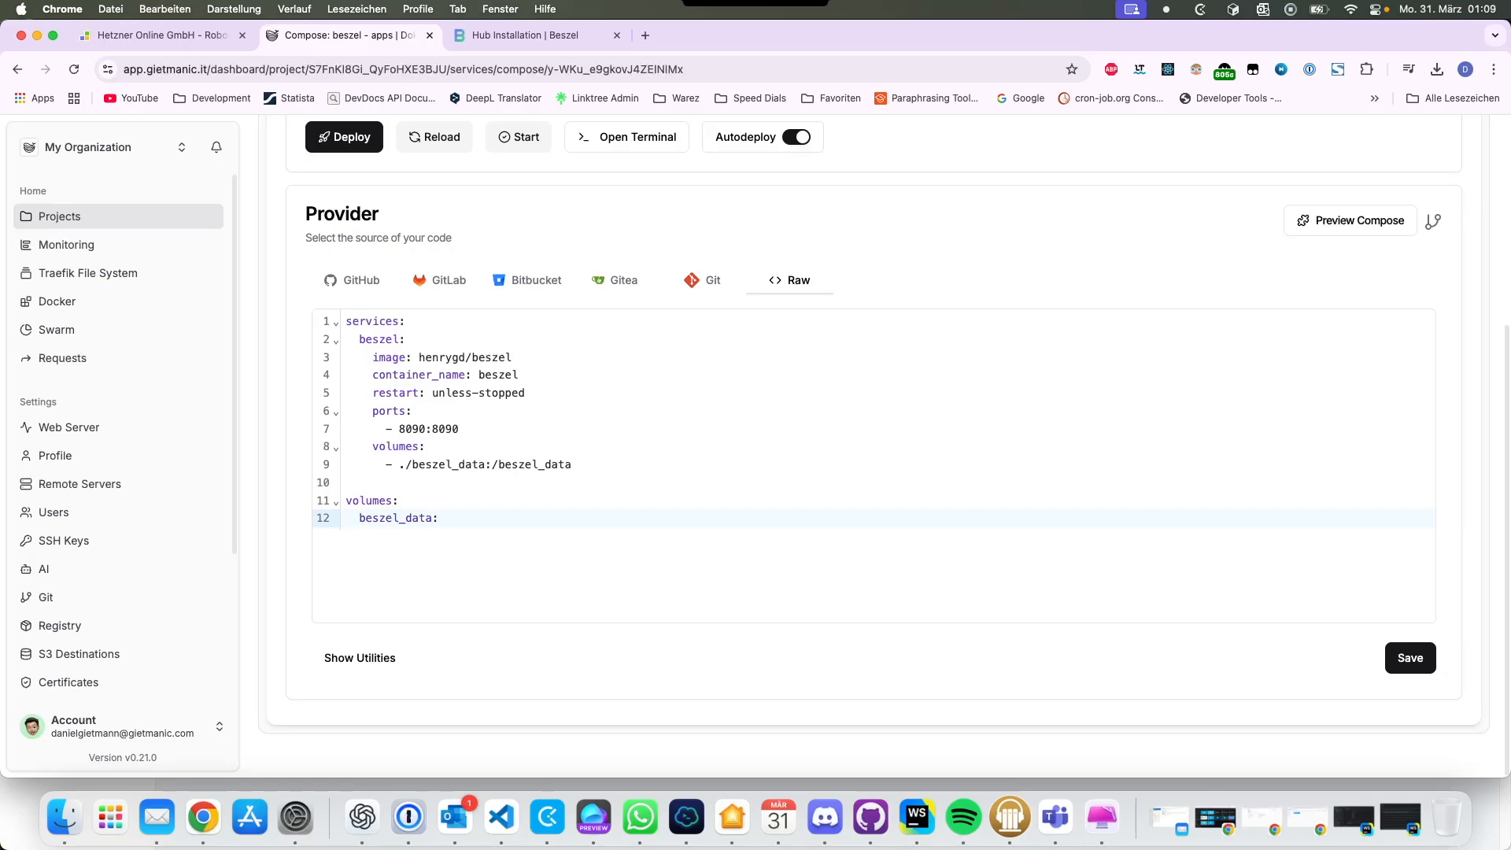
# Step: Replace ./beszel_data on line 9 with the named volume beszel_data
pyautogui.moveTo(399, 465); pyautogui.dragTo(485, 464)
pyautogui.press('super+v')
pyautogui.press('Down')
pyautogui.press('Down')
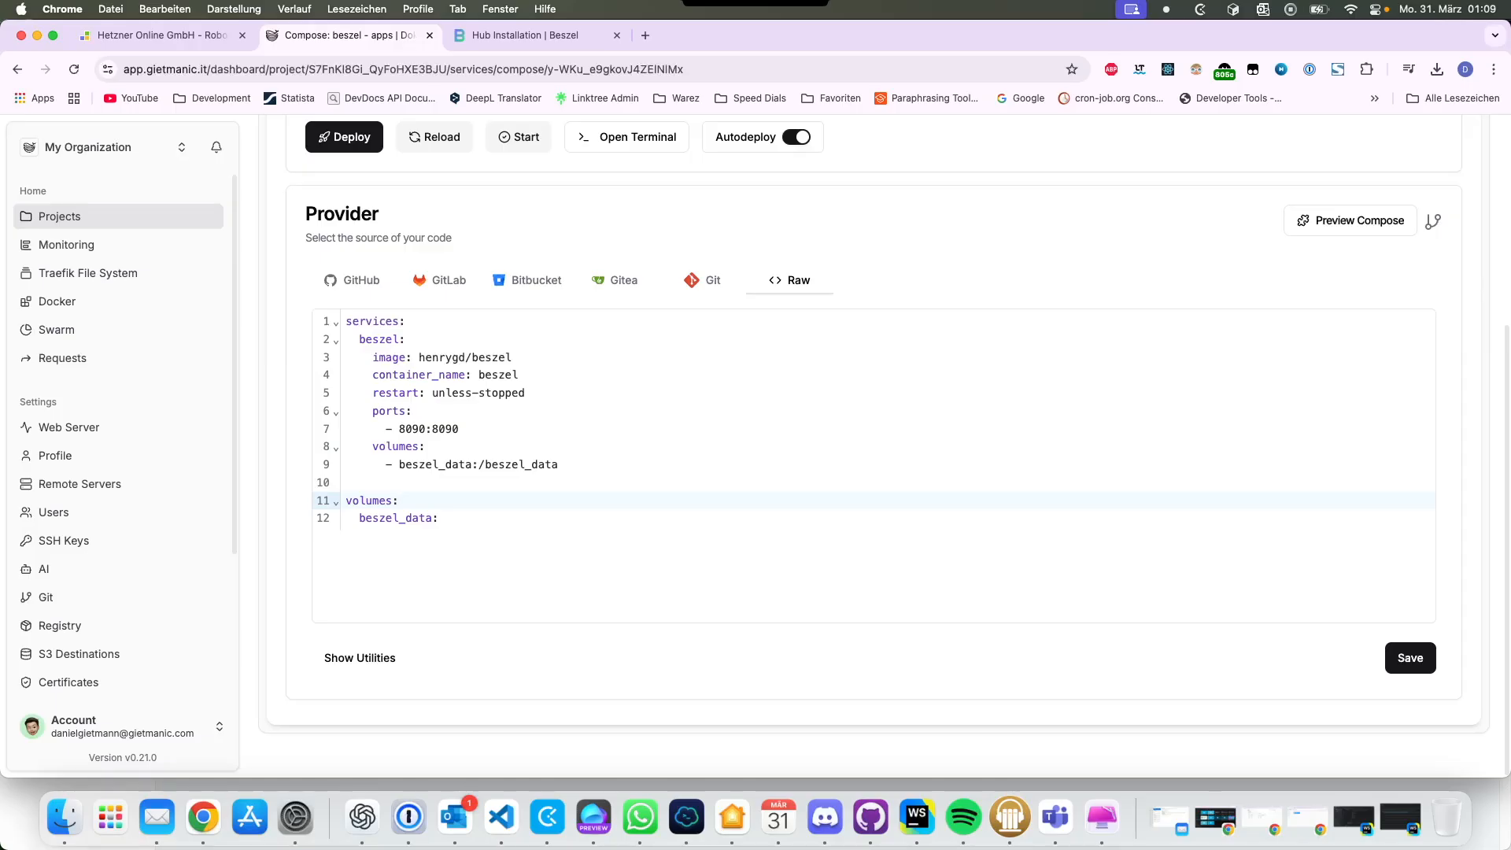
pyautogui.moveTo(459, 428); pyautogui.dragTo(352, 410)
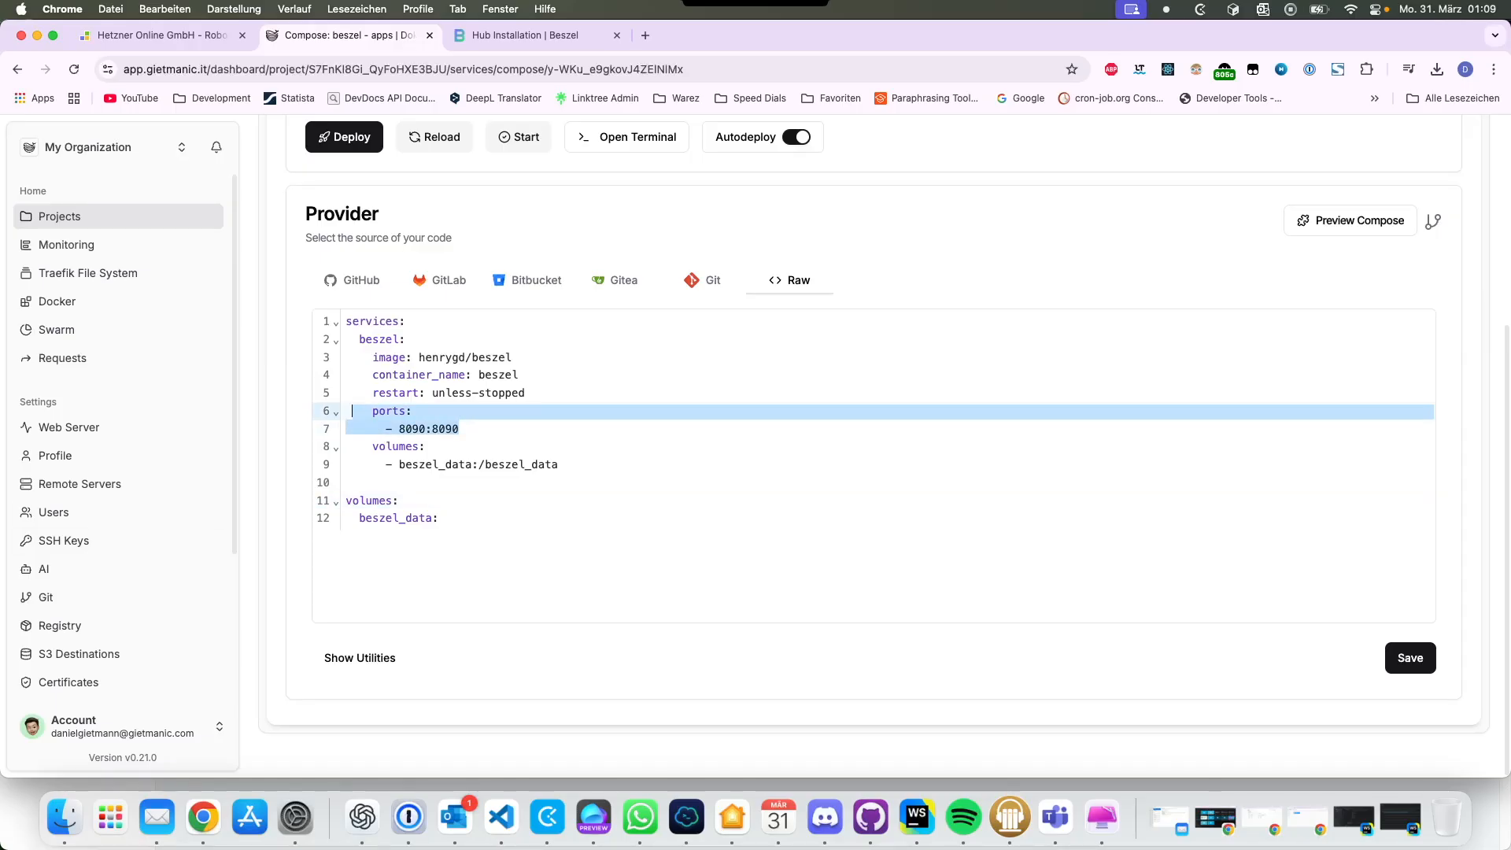
pyautogui.moveTo(441, 518); pyautogui.dragTo(346, 519)
# Step: Add a top-level networks block declaring dokploy-network with external: true
pyautogui.click(439, 519)
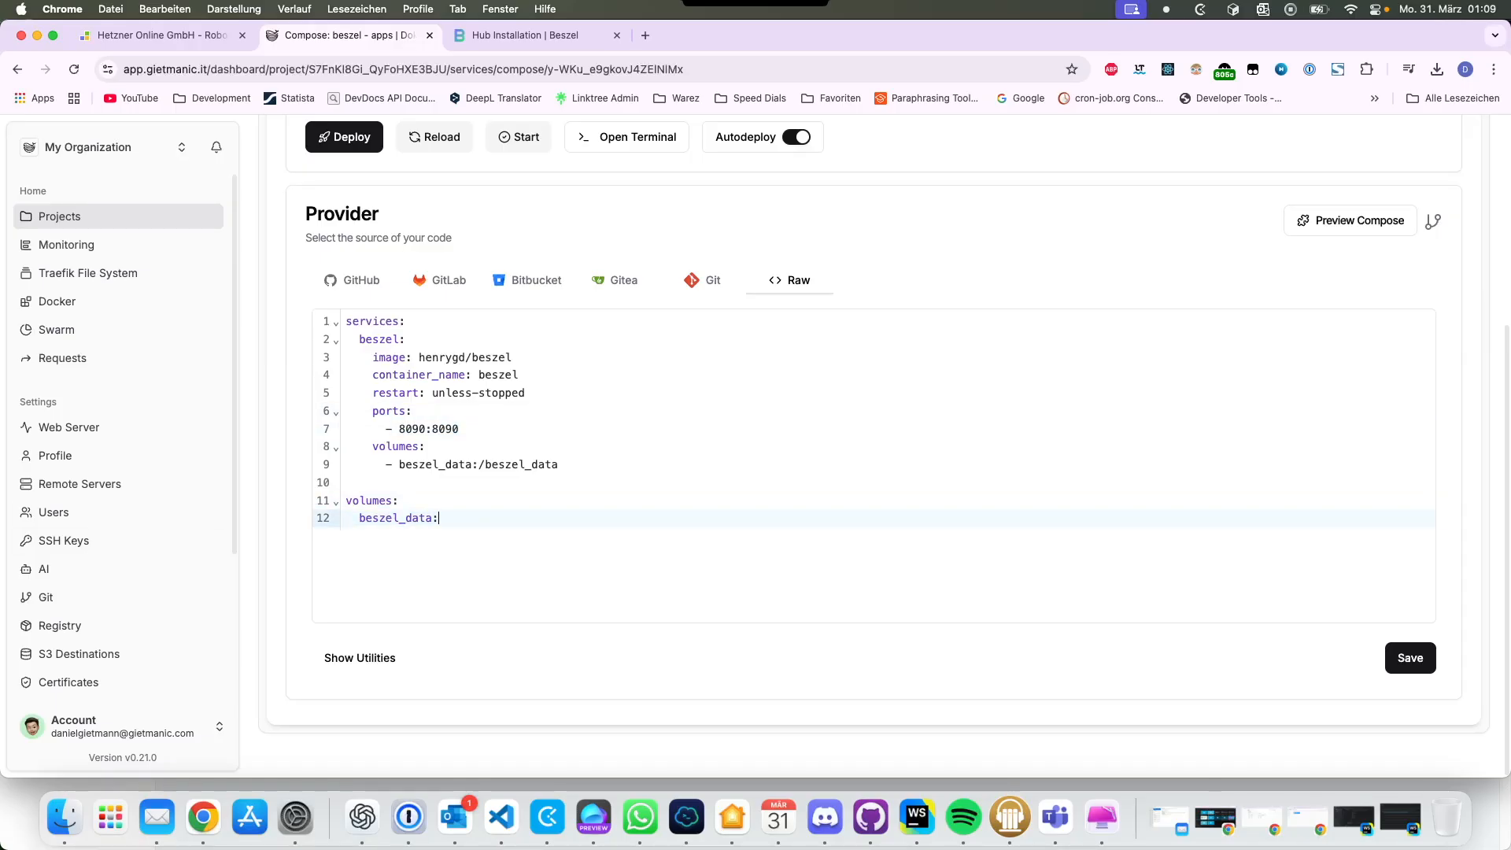
pyautogui.press('Return')
pyautogui.press('Return')
pyautogui.write('net')
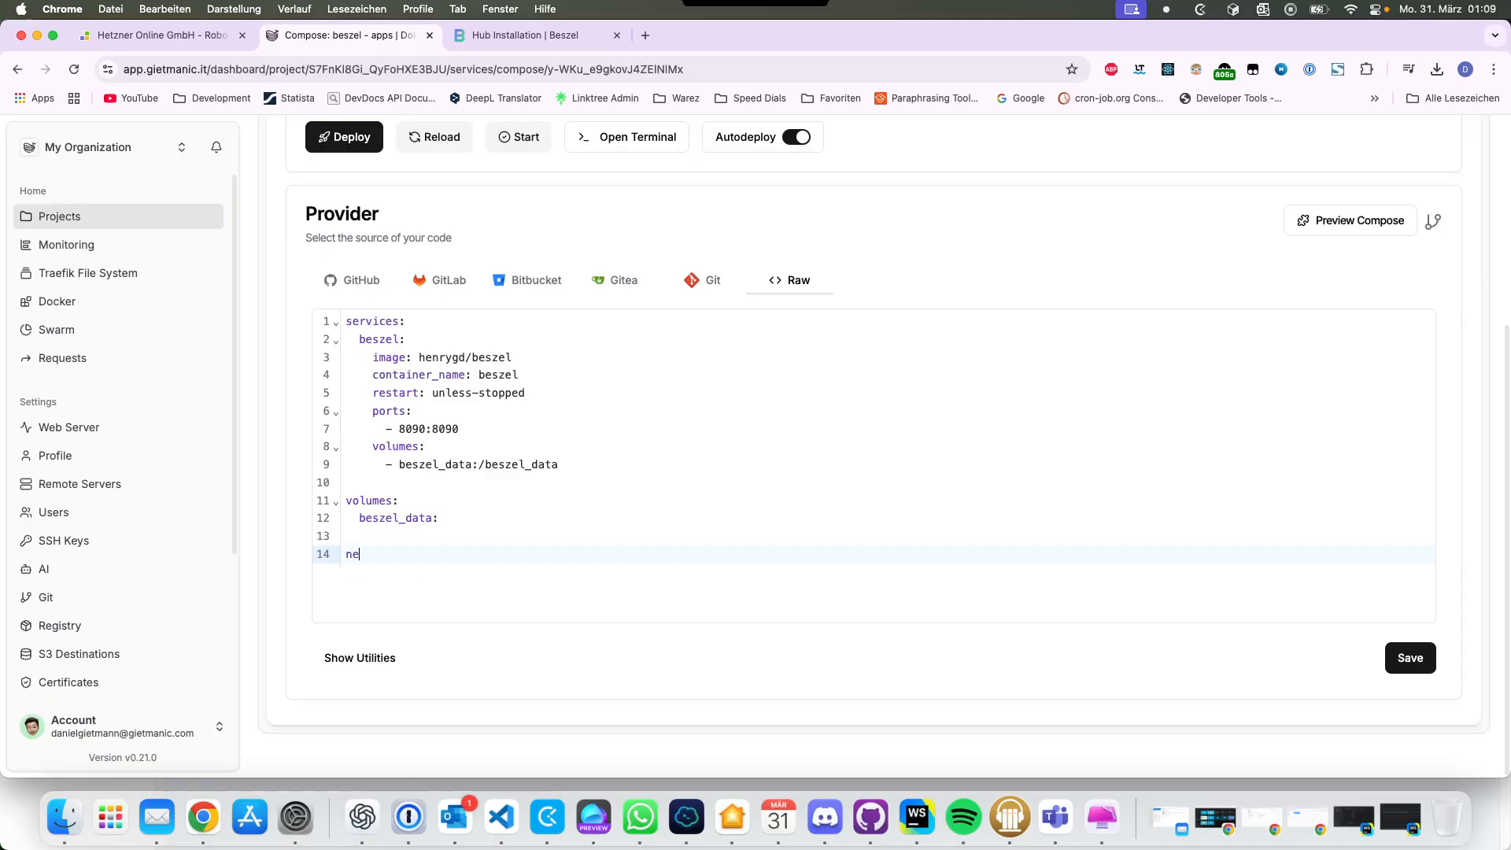
pyautogui.press('Return')
pyautogui.press('BackSpace')
pyautogui.press('BackSpace')
pyautogui.press('BackSpace')
pyautogui.press('BackSpace')
pyautogui.press('BackSpace')
pyautogui.press('BackSpace')
pyautogui.press('BackSpace')
pyautogui.press('BackSpace')
pyautogui.press('BackSpace')
pyautogui.write('works')
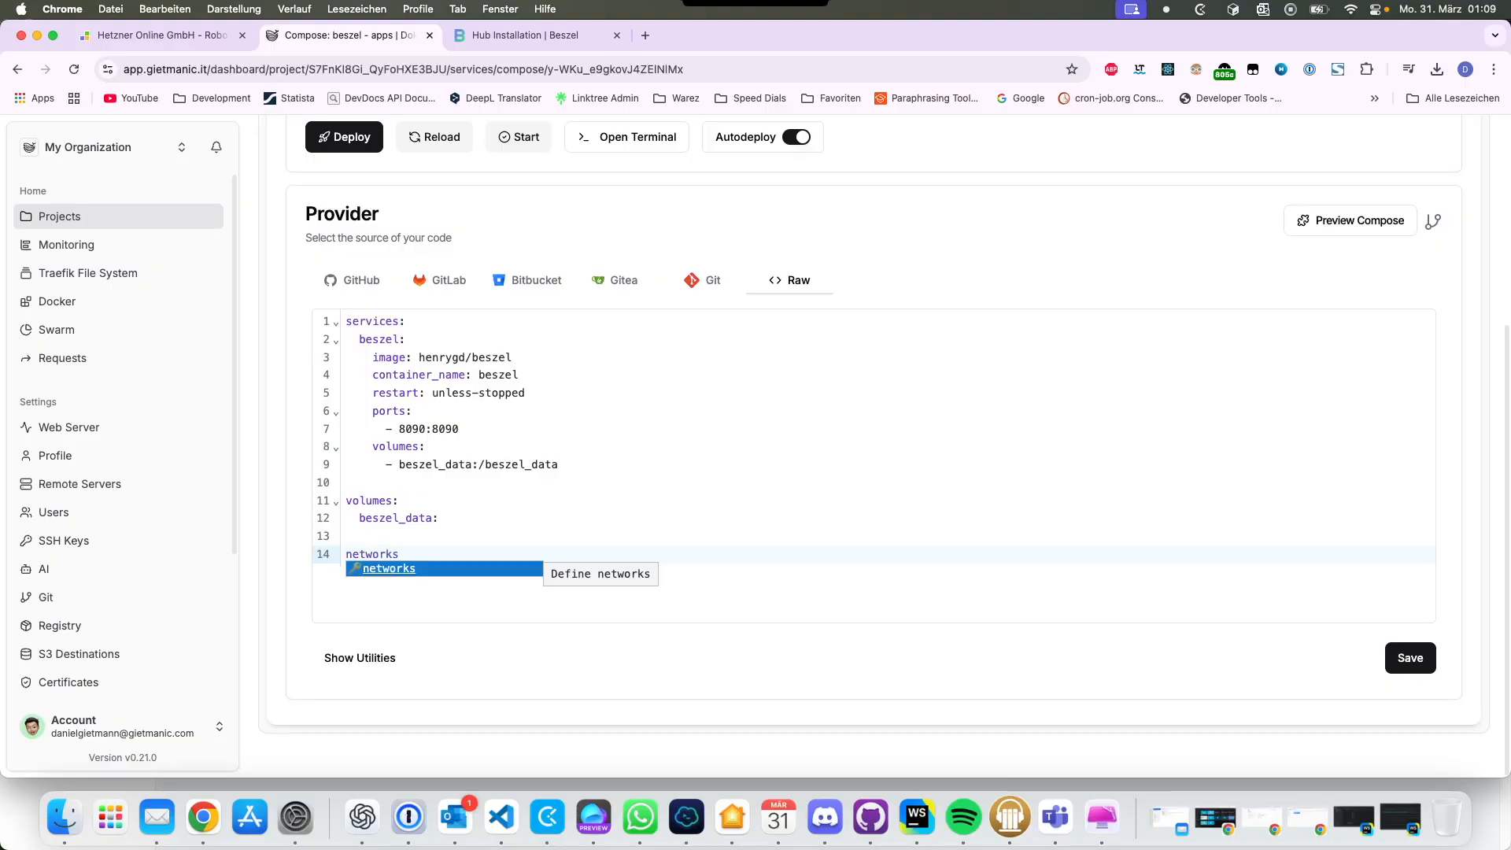
pyautogui.press('Return')
pyautogui.press('Return')
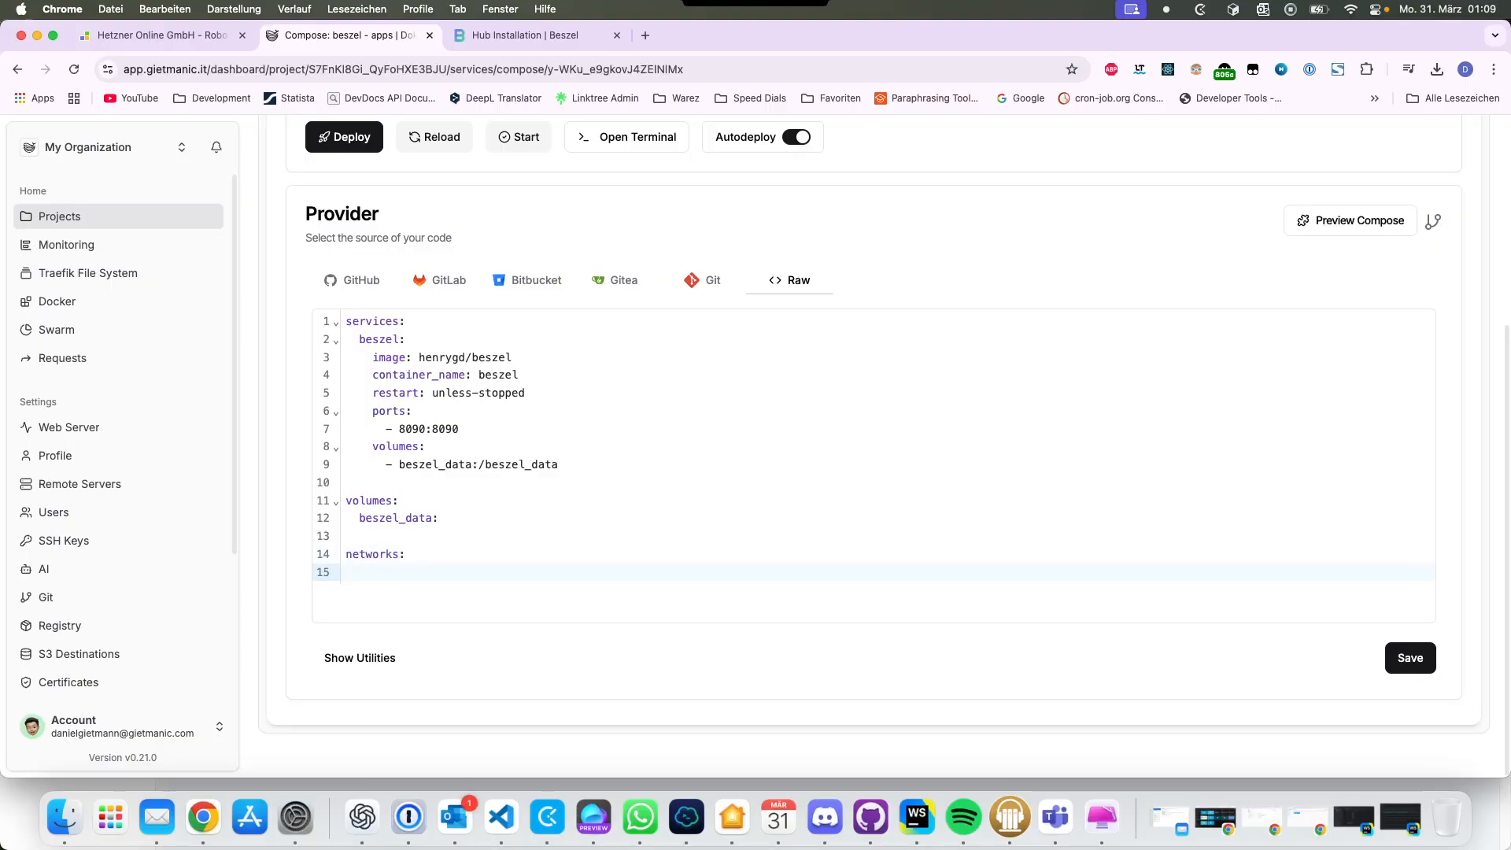
pyautogui.write('dokploy-network:')
pyautogui.press('Return')
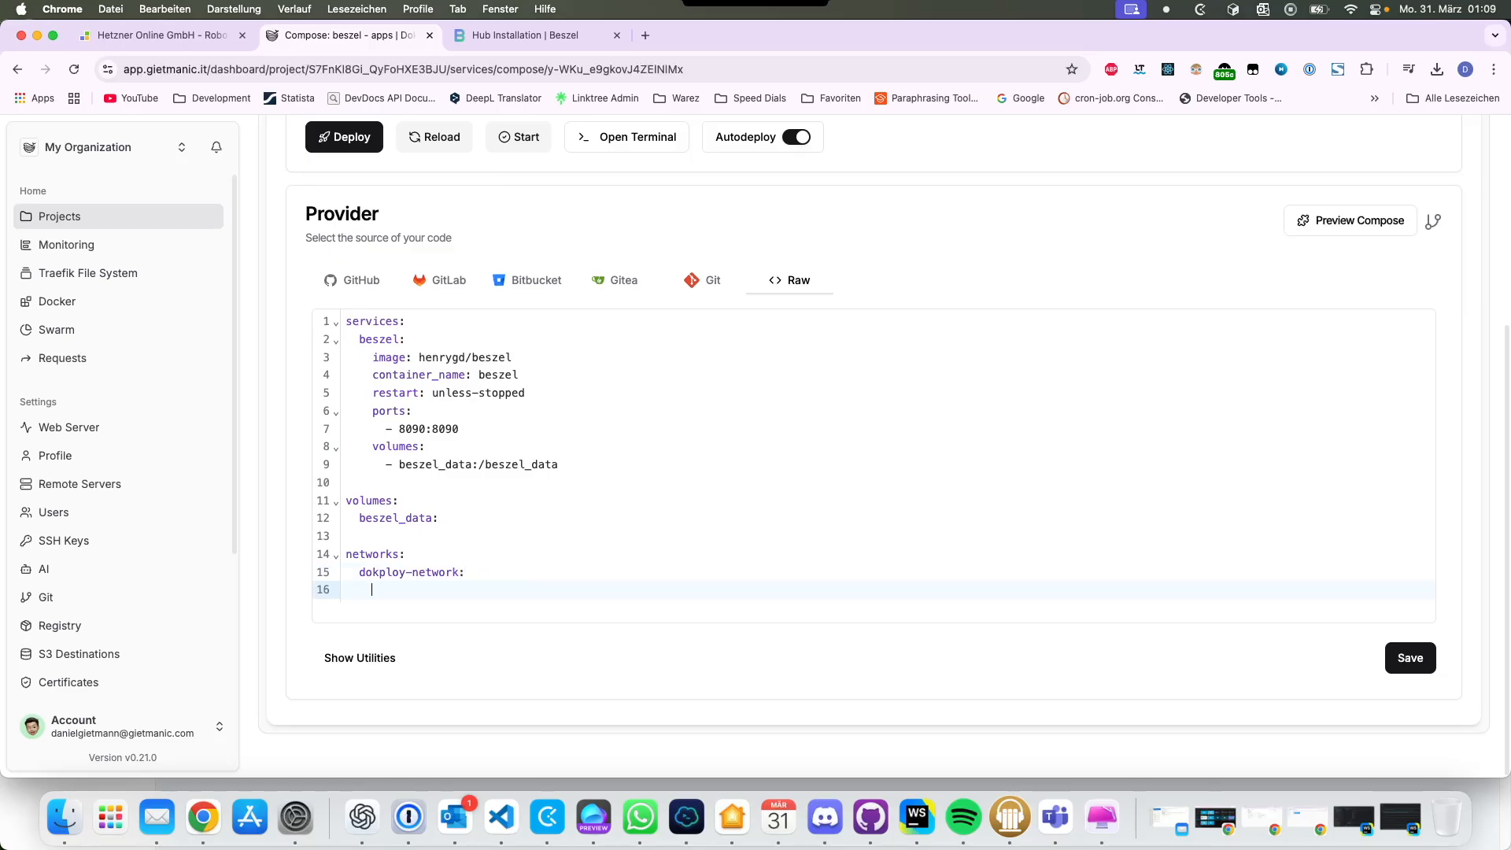
pyautogui.write('external:true')
# Step: Replace the beszel service's ports block with networks: - dokploy-network
pyautogui.click(418, 464)
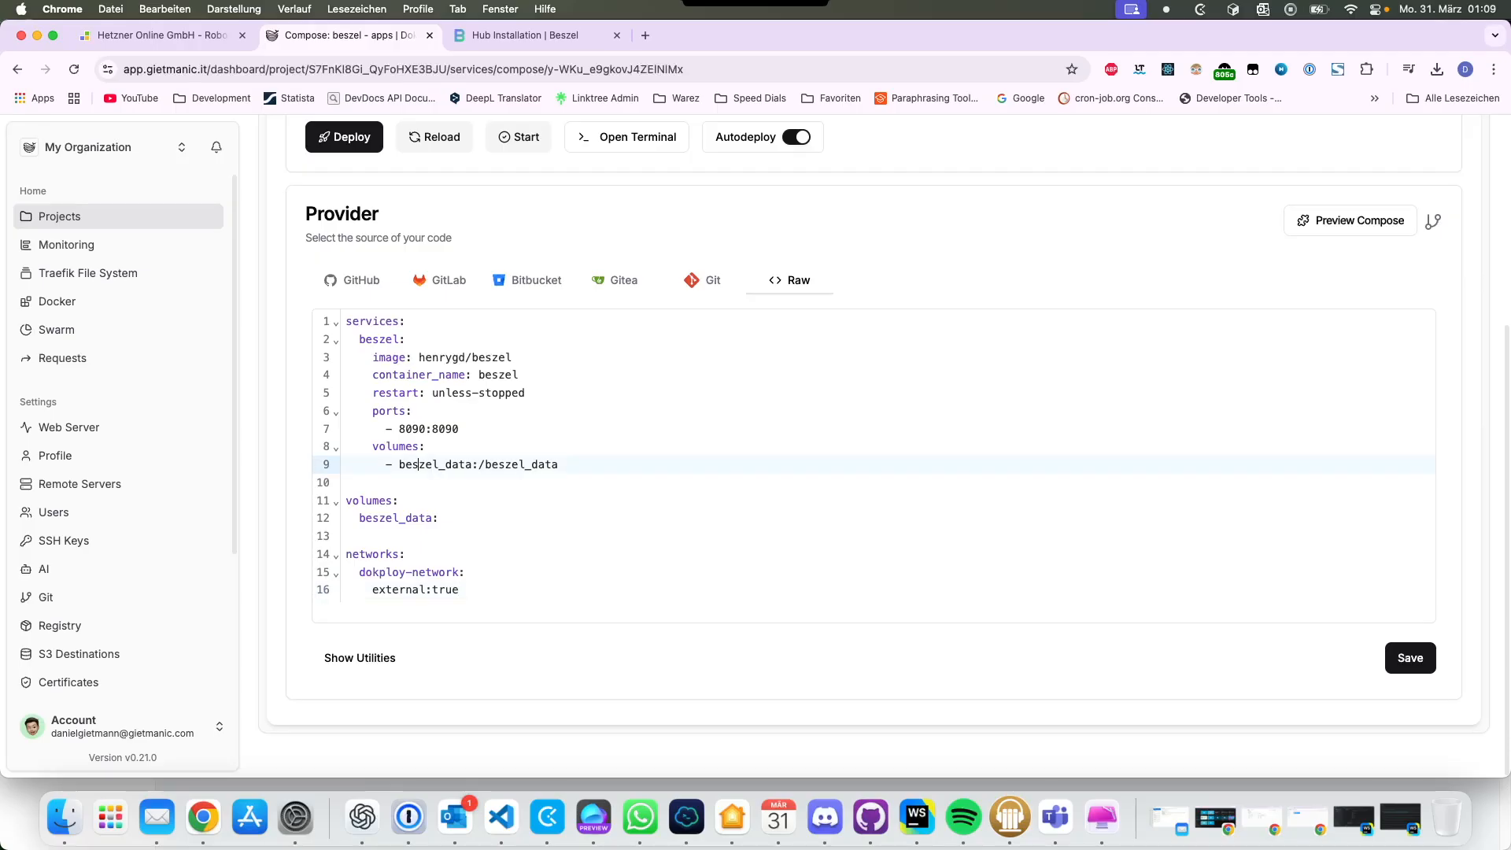
pyautogui.moveTo(459, 429); pyautogui.dragTo(346, 409)
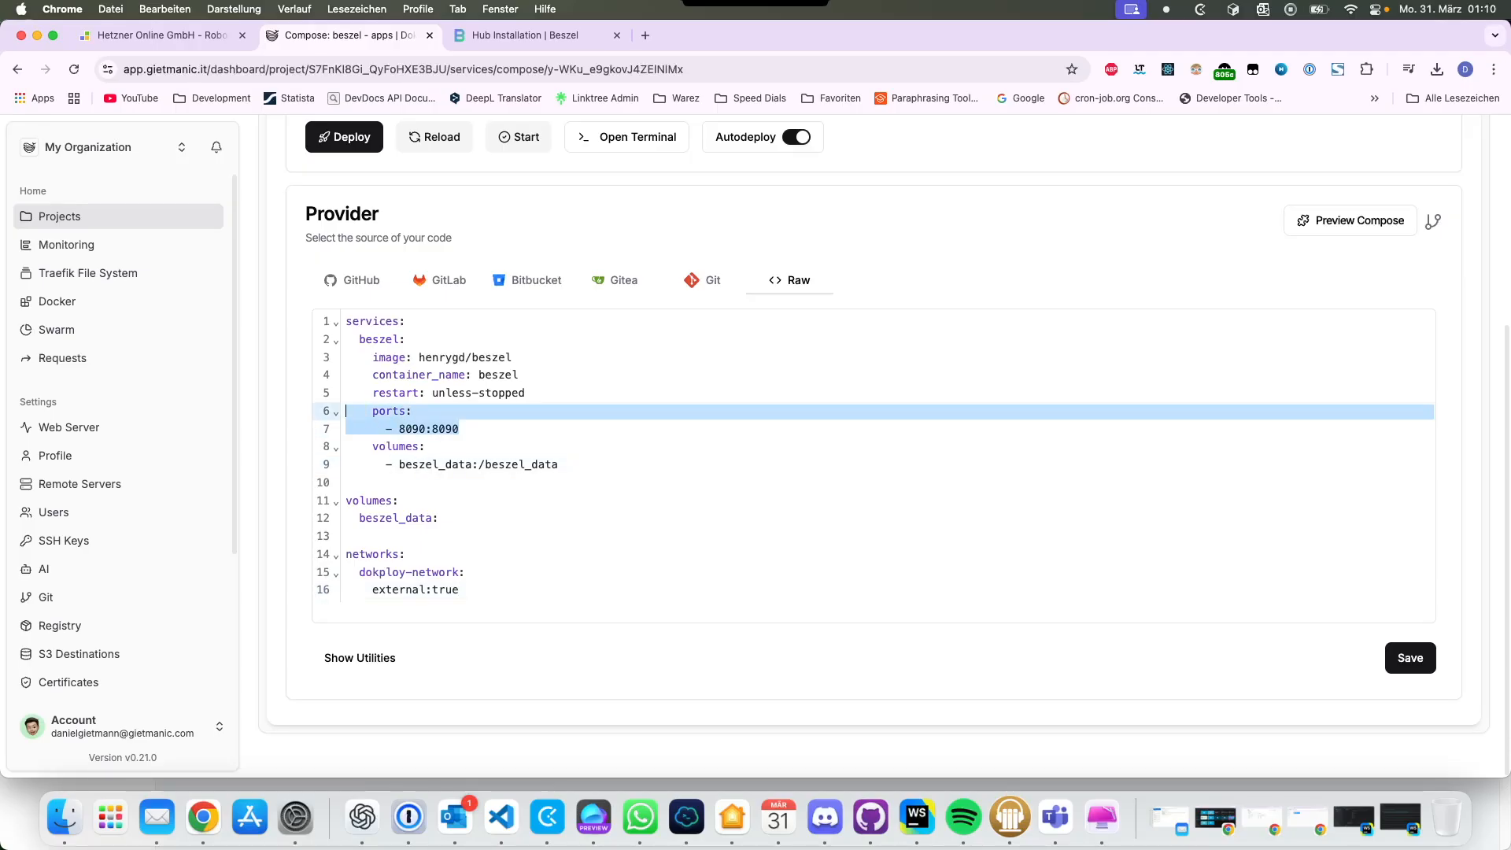
pyautogui.press('BackSpace')
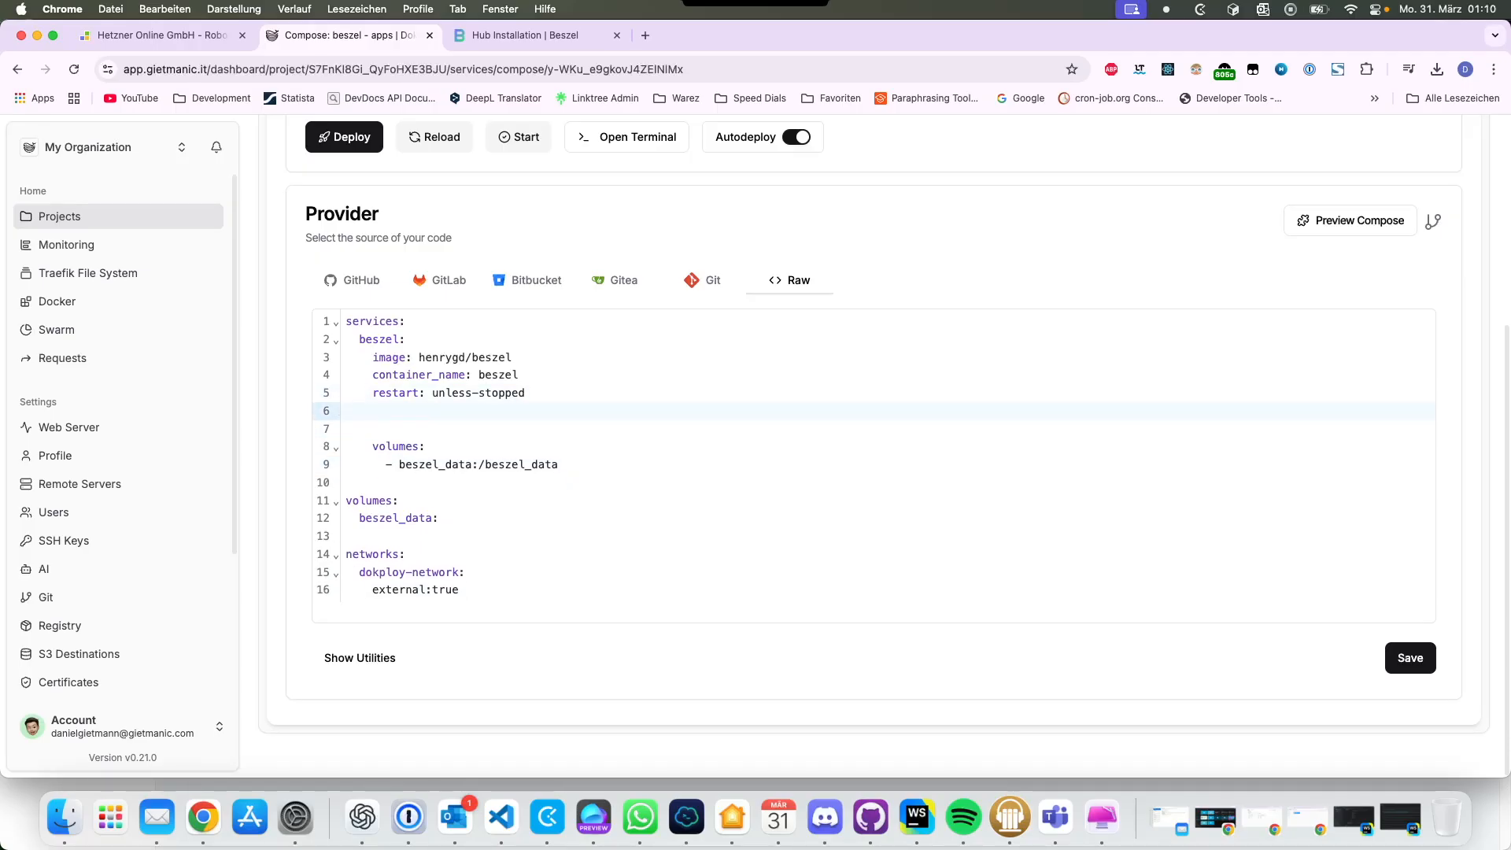
pyautogui.write('netw')
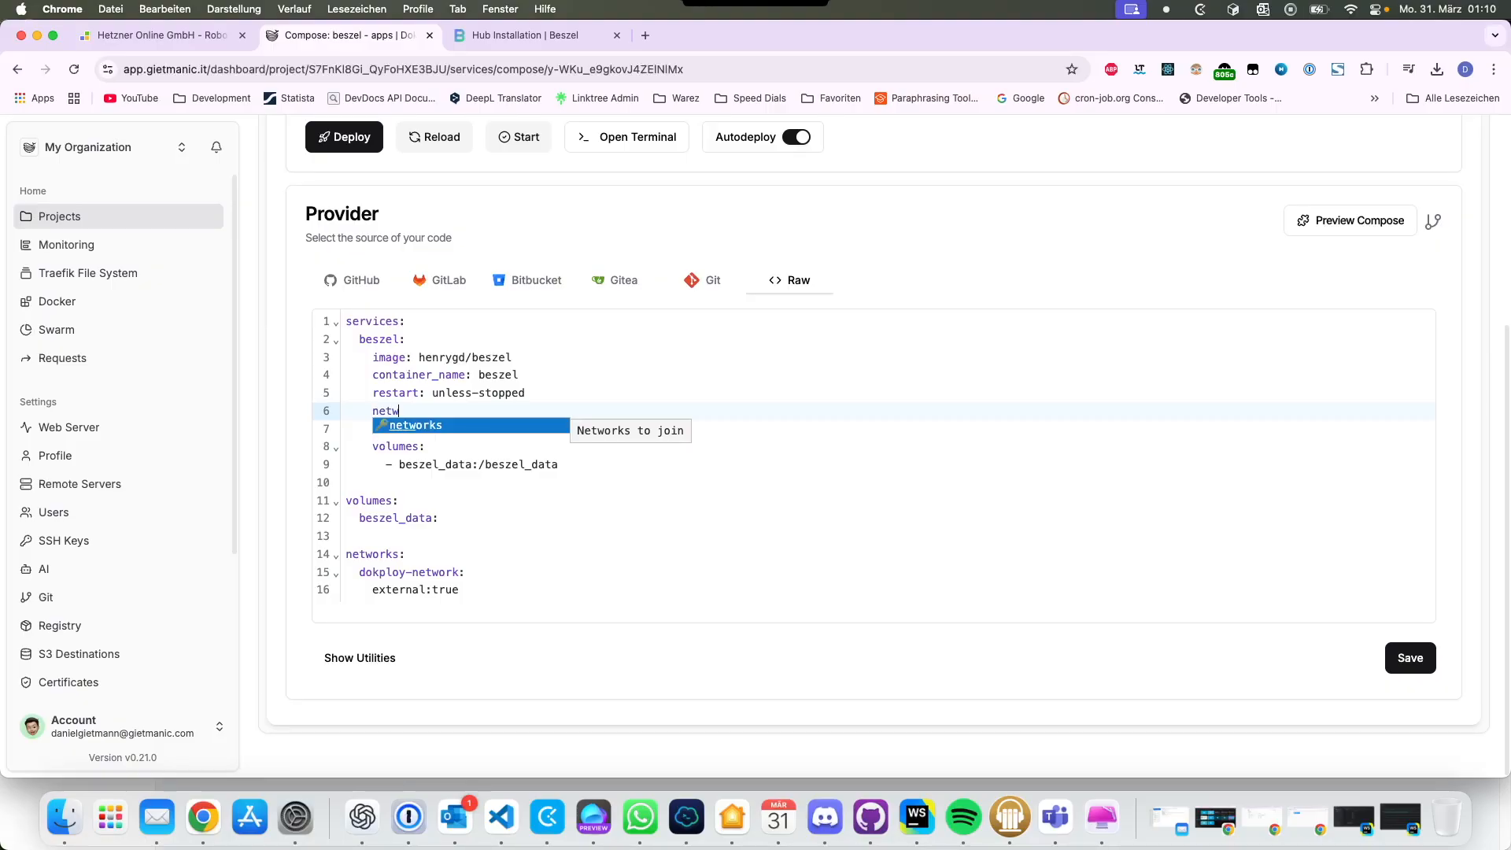
pyautogui.press('Return')
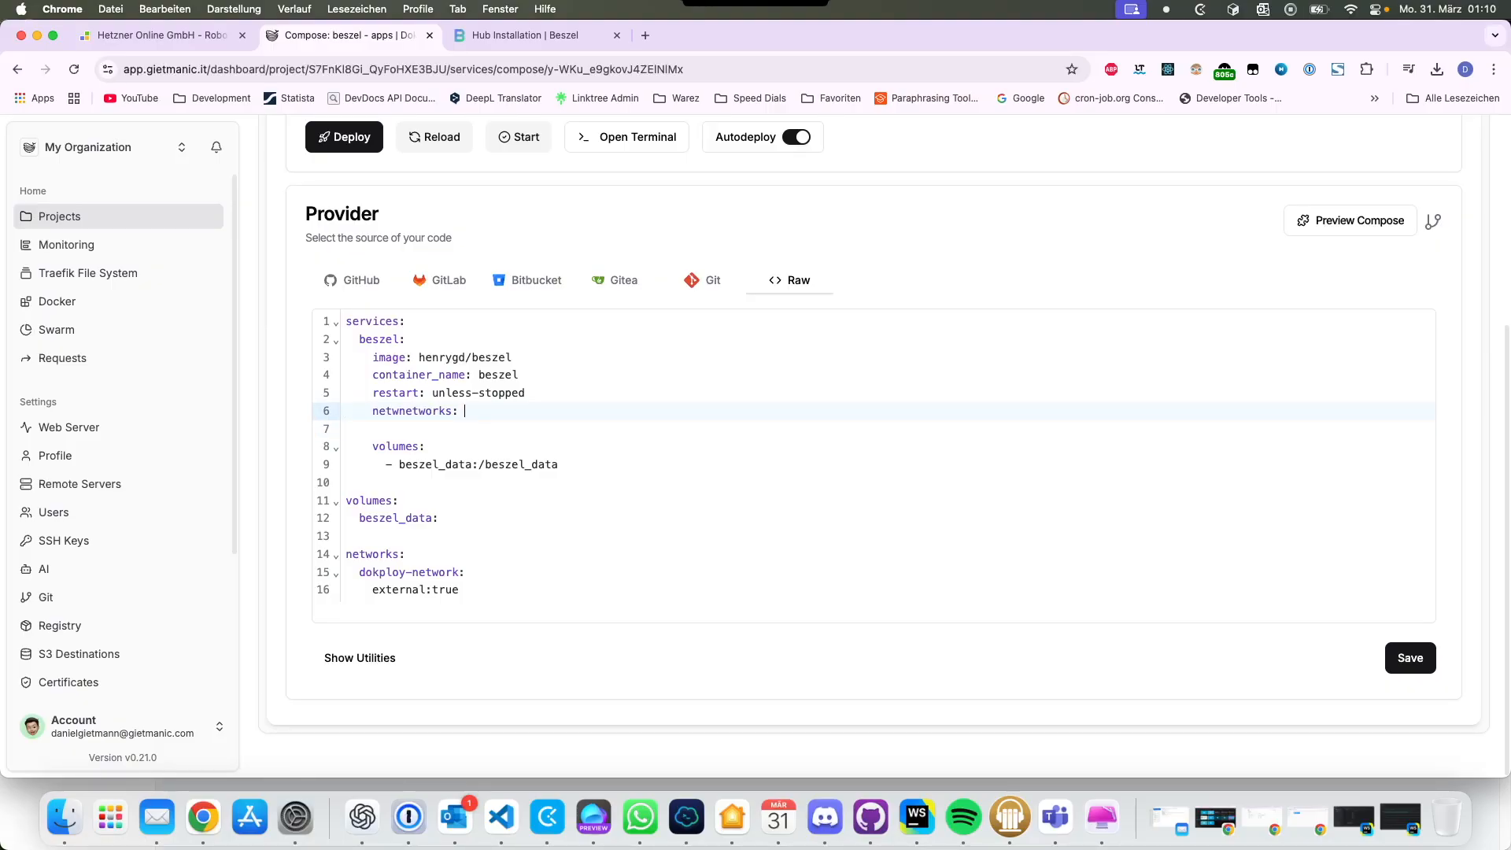
pyautogui.press('BackSpace')
pyautogui.press('BackSpace')
pyautogui.press('BackSpace')
pyautogui.press('BackSpace')
pyautogui.press('BackSpace')
pyautogui.press('End')
pyautogui.press('Return')
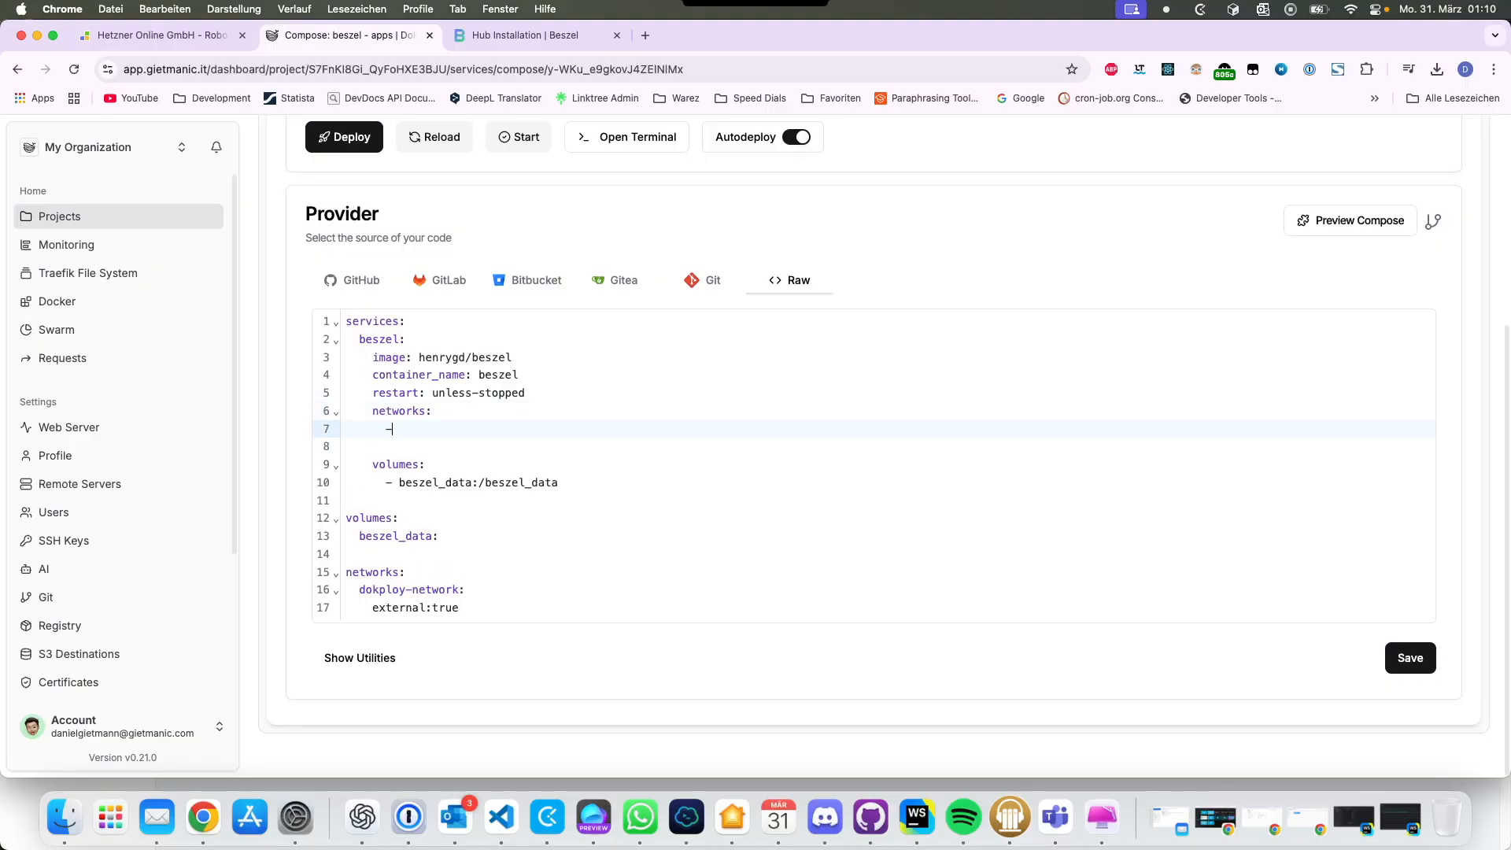
pyautogui.write('- dokploy-n')
# Step: Complete the dokploy-network name, remove the blank line 8, and save the compose file
pyautogui.moveTo(360, 590); pyautogui.dragTo(459, 590)
pyautogui.press('super+c')
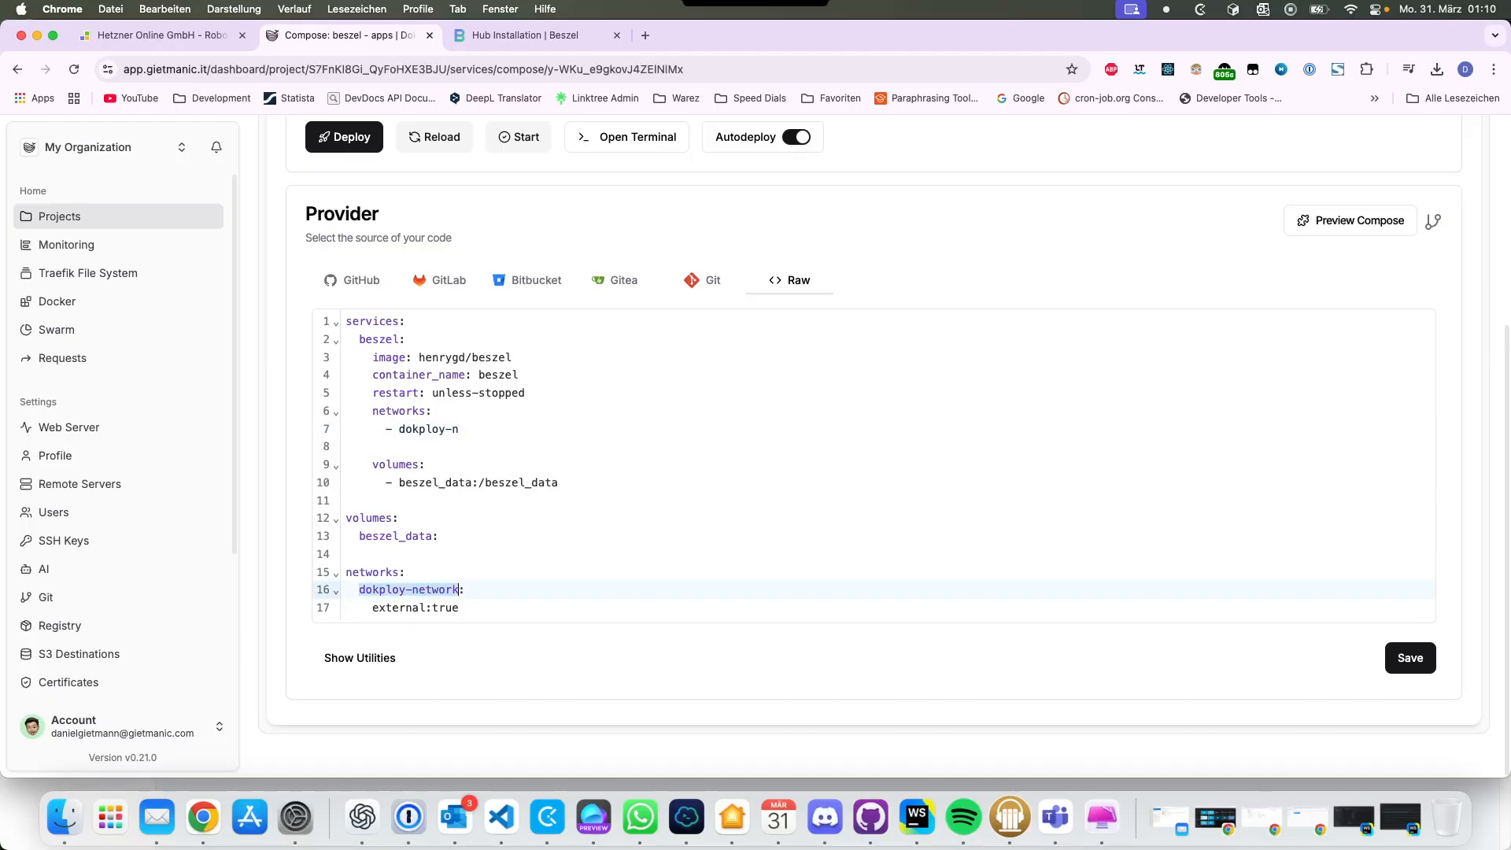
pyautogui.moveTo(399, 429); pyautogui.dragTo(459, 429)
pyautogui.press('super+v')
pyautogui.click(347, 446)
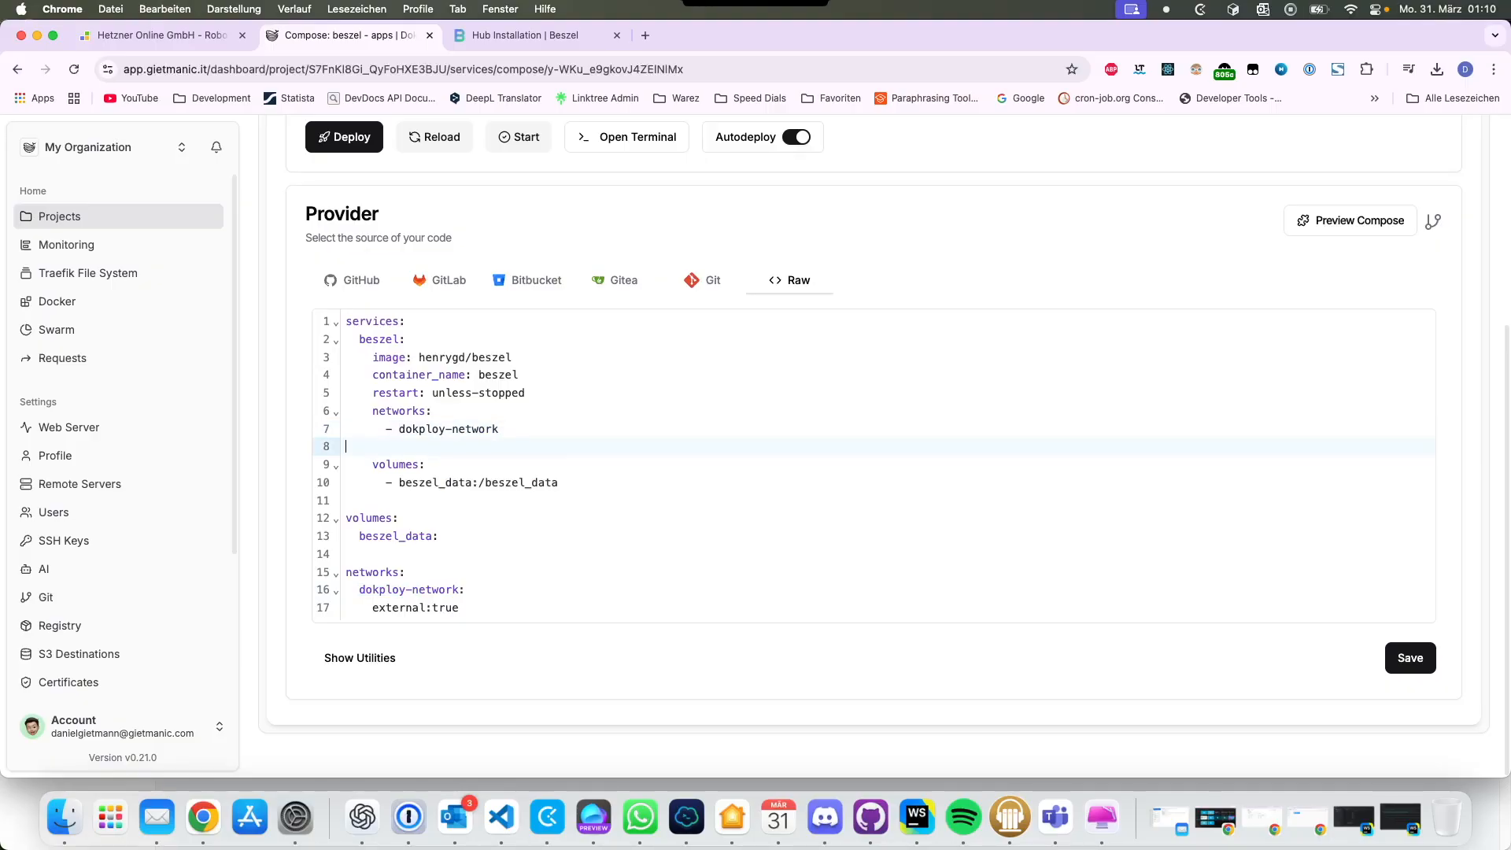
pyautogui.press('BackSpace')
pyautogui.click(1410, 658)
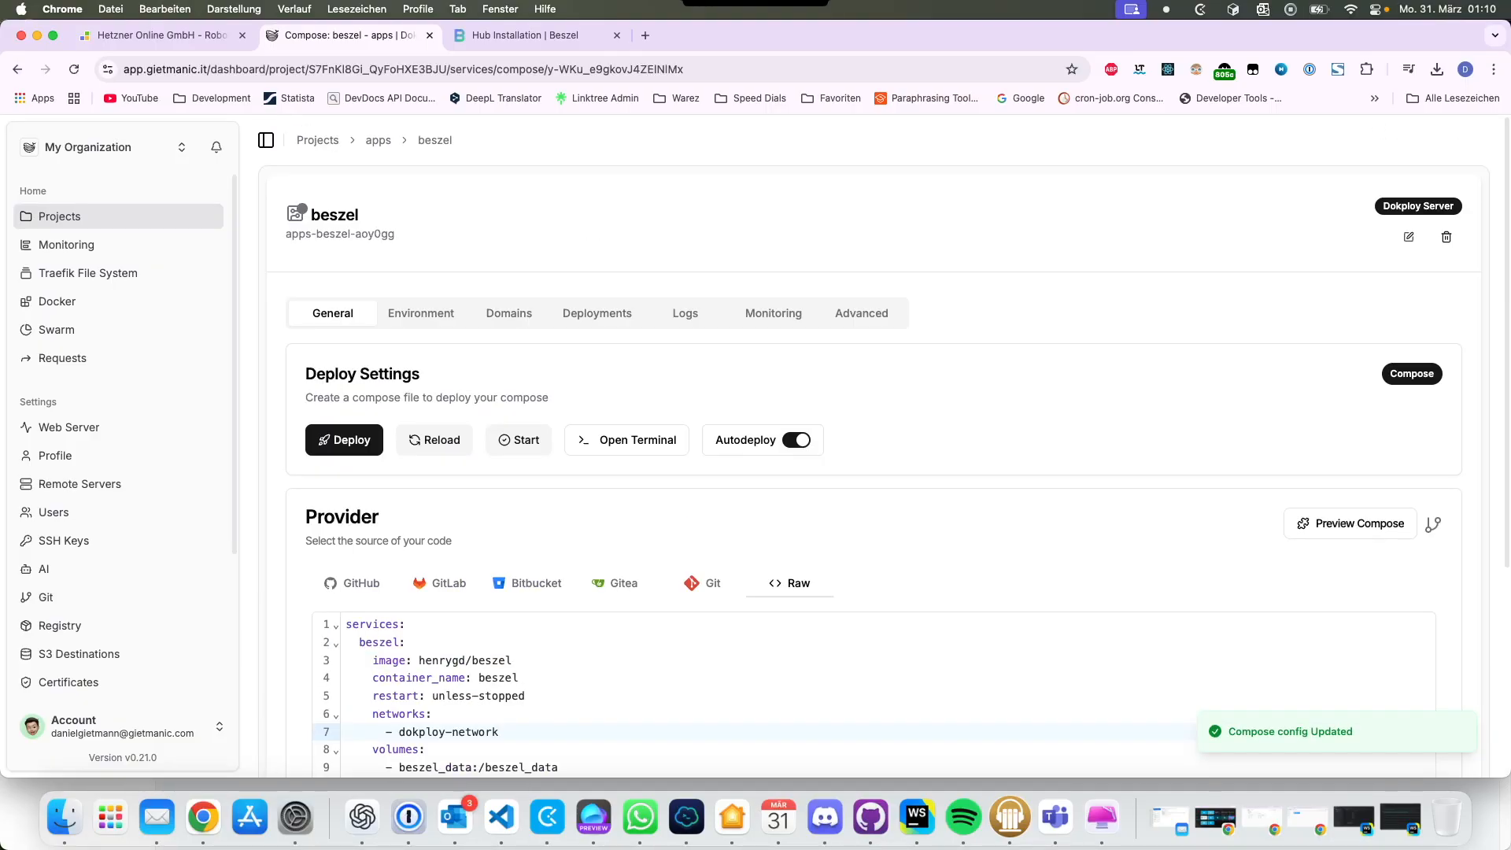
# Step: Add a domain for the beszel service with an auto-generated traefik.me host
pyautogui.click(509, 313)
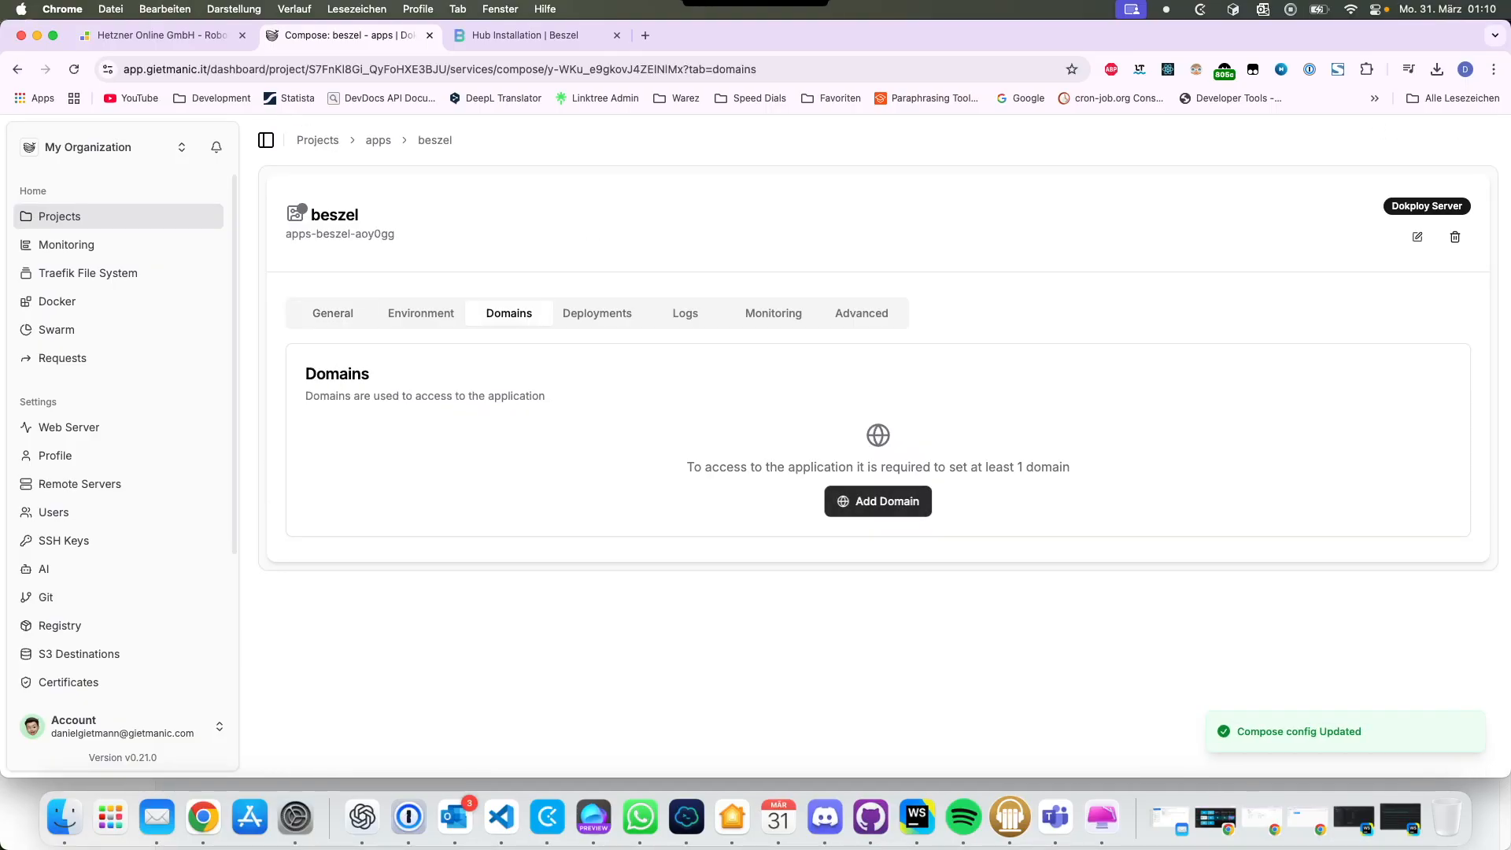
pyautogui.click(878, 500)
pyautogui.click(710, 369)
pyautogui.click(969, 369)
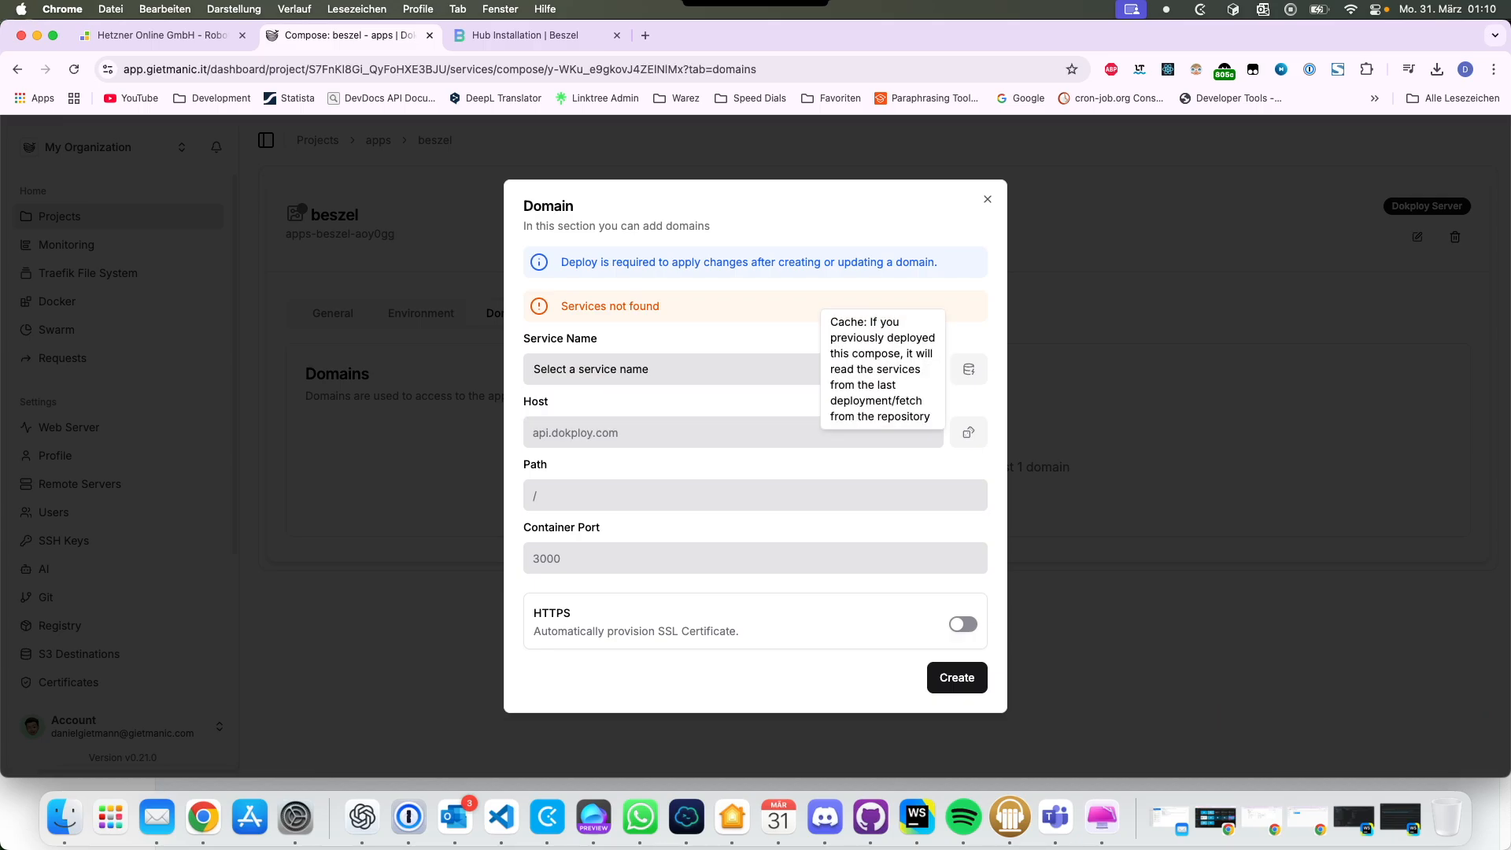
pyautogui.click(924, 369)
pyautogui.click(708, 350)
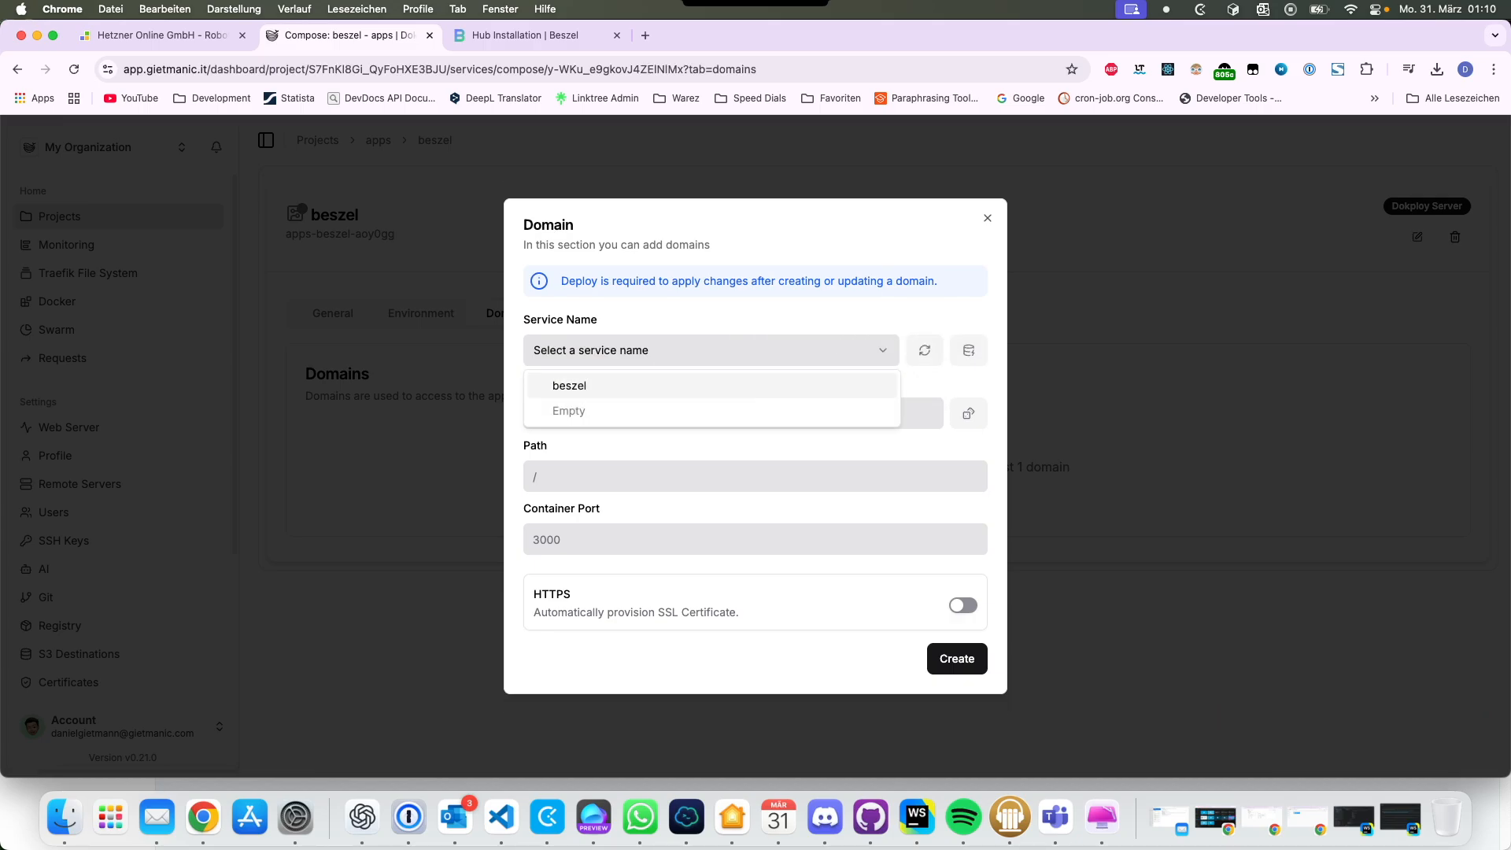
pyautogui.click(551, 386)
pyautogui.click(968, 413)
# Step: Set container port 8090, enable HTTPS with Let's Encrypt, and create the domain
pyautogui.click(755, 476)
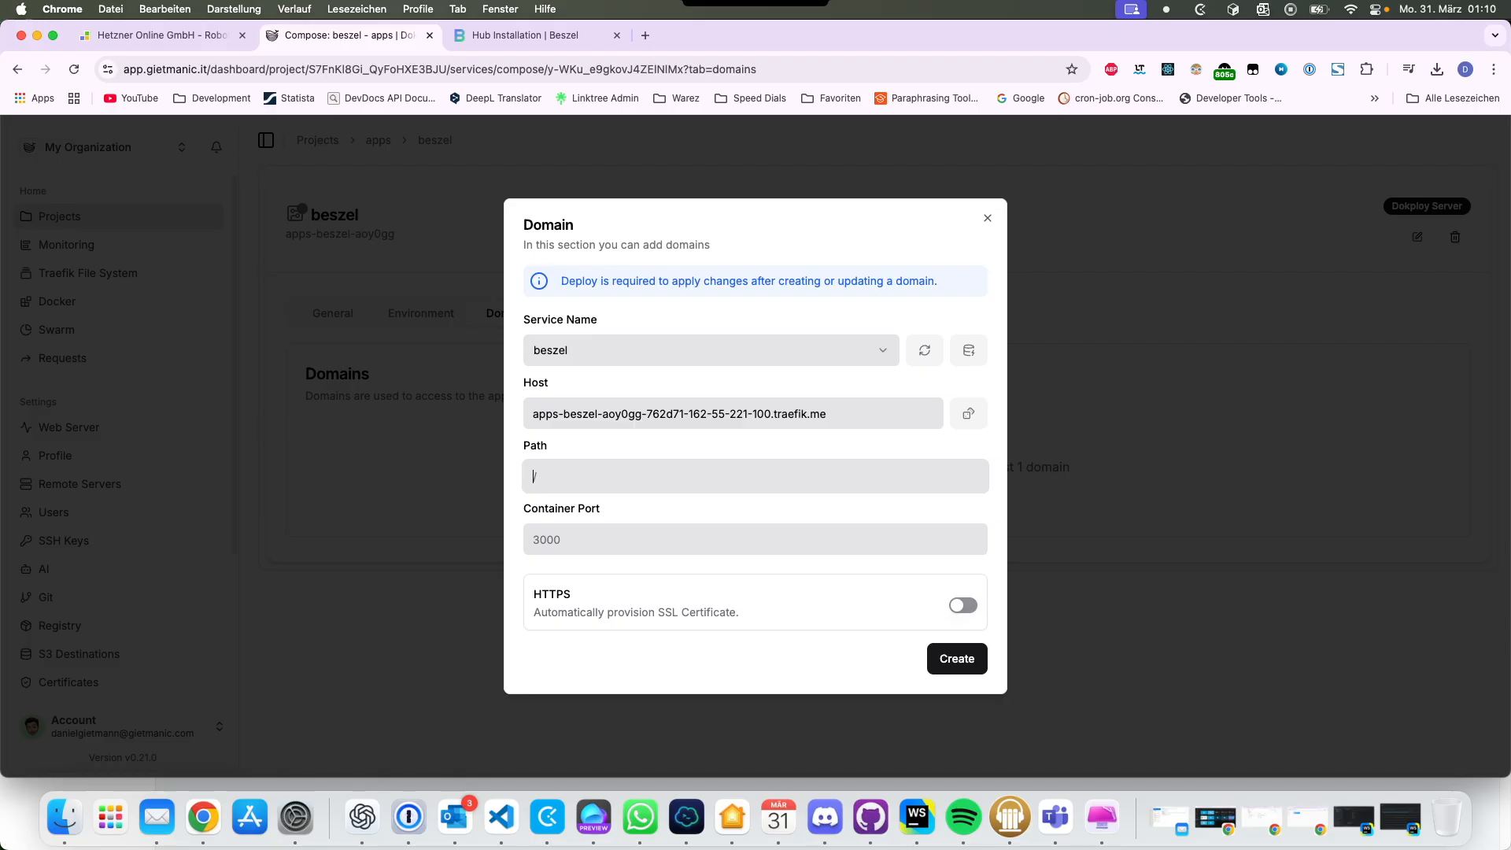
pyautogui.press('Tab')
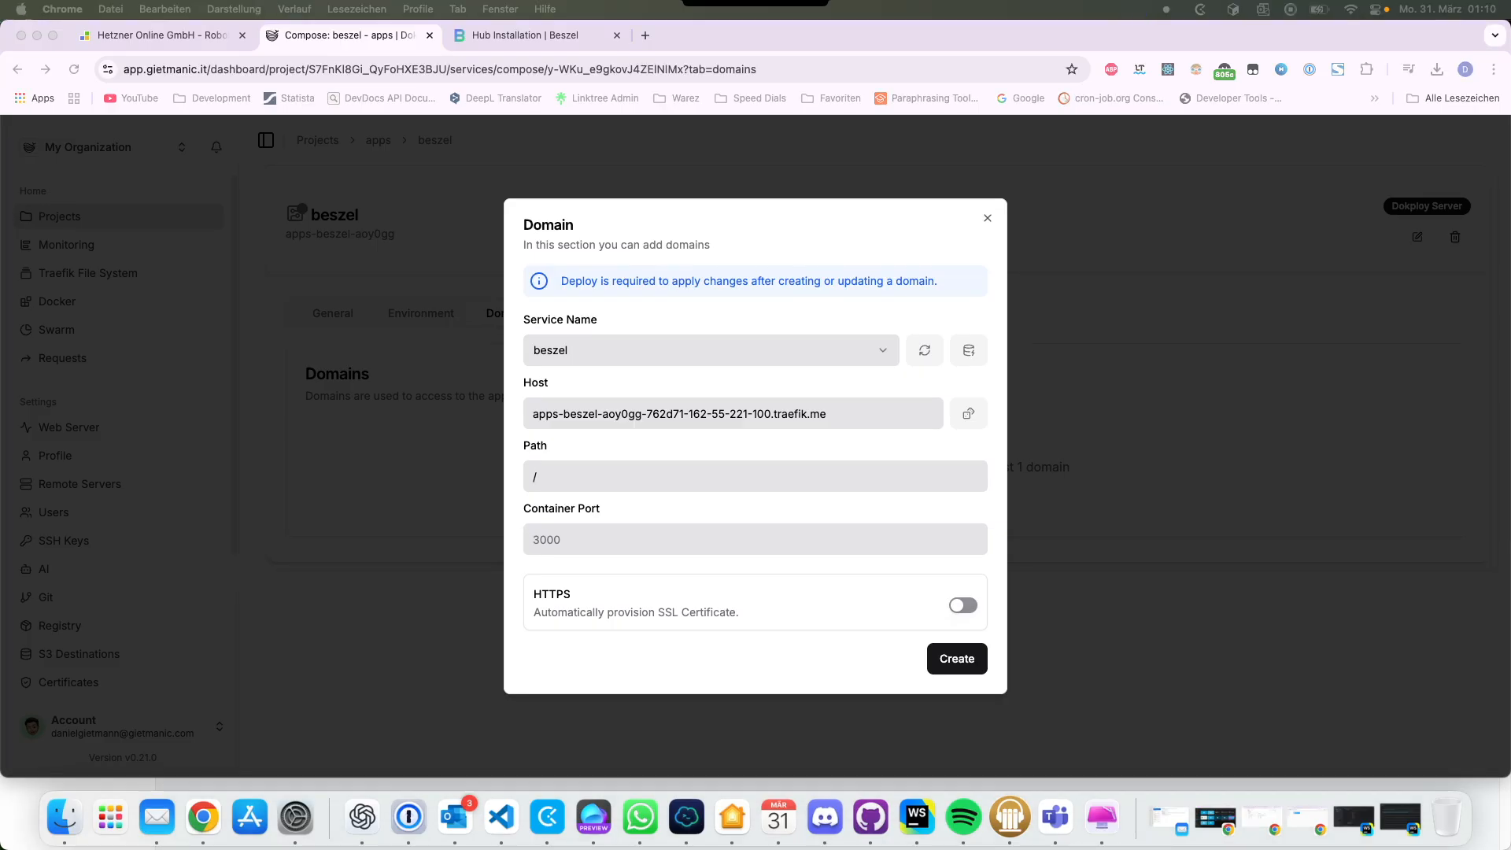
pyautogui.click(755, 539)
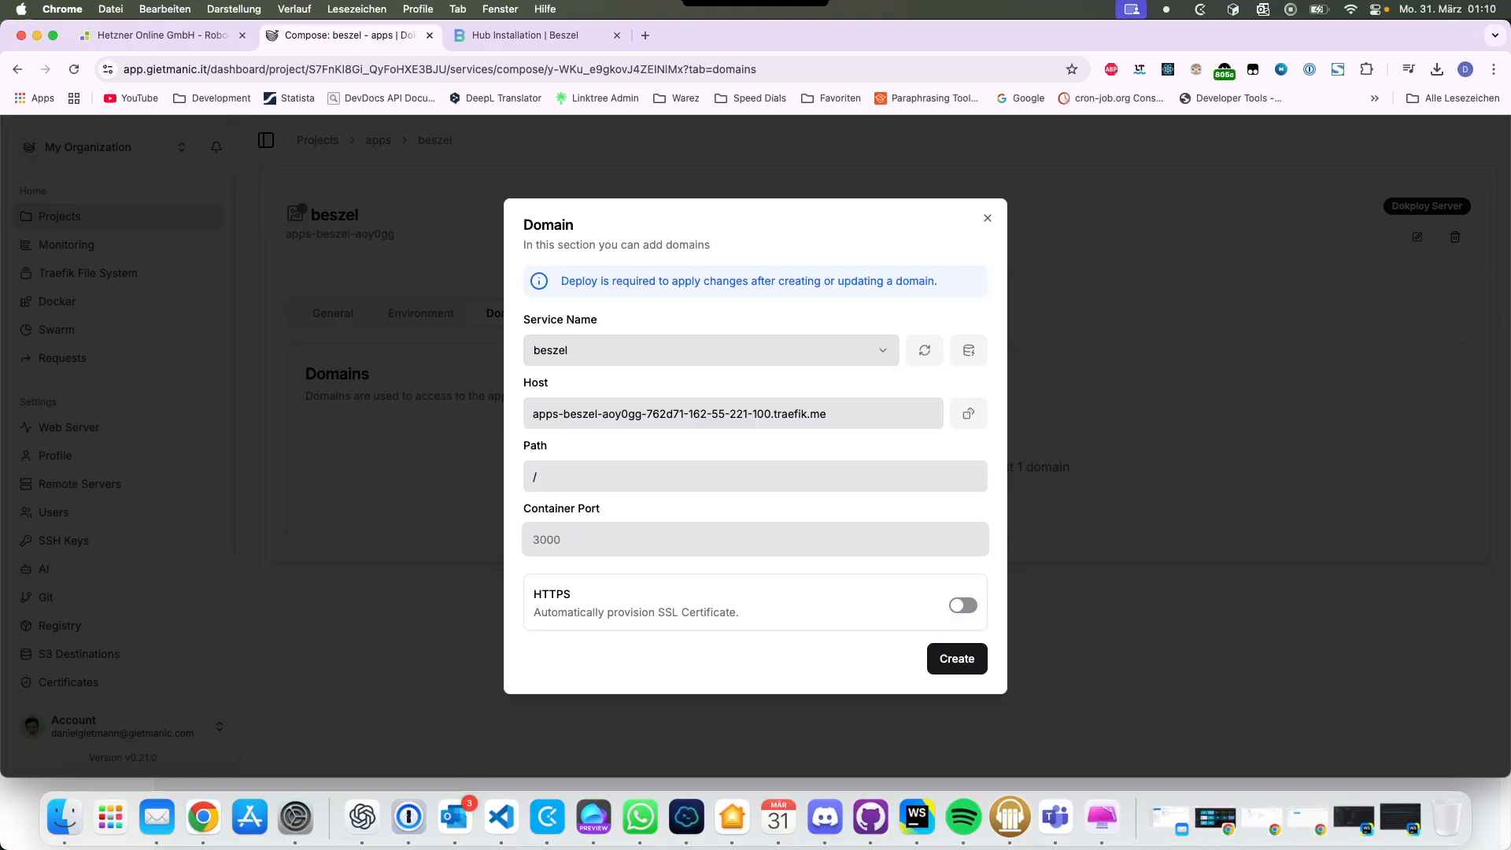
pyautogui.write('8109')
pyautogui.press('BackSpace')
pyautogui.press('BackSpace')
pyautogui.press('BackSpace')
pyautogui.write('090')
pyautogui.click(962, 605)
pyautogui.click(755, 645)
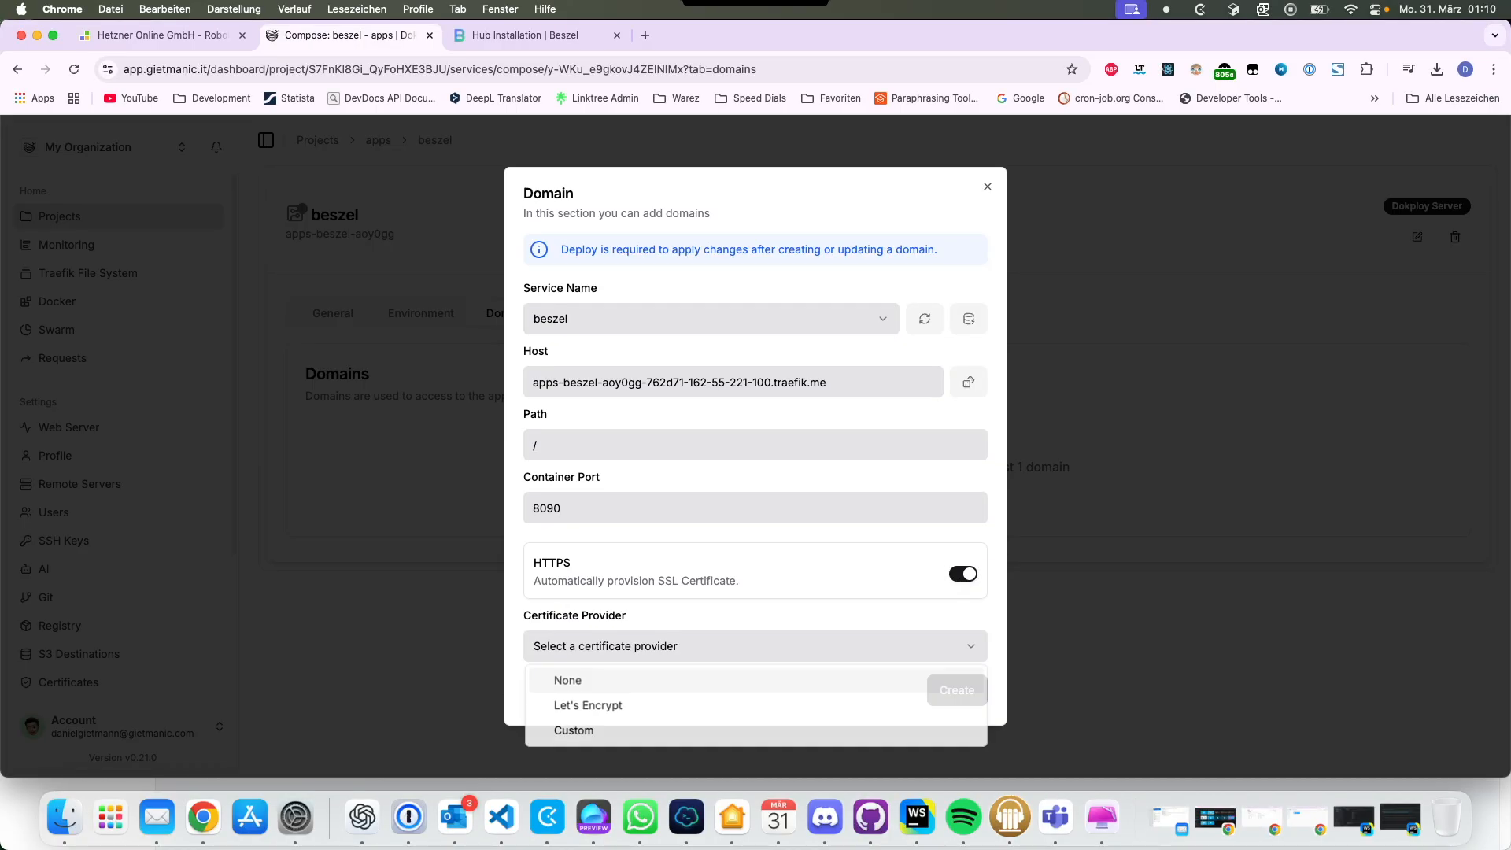
pyautogui.click(587, 707)
pyautogui.click(957, 690)
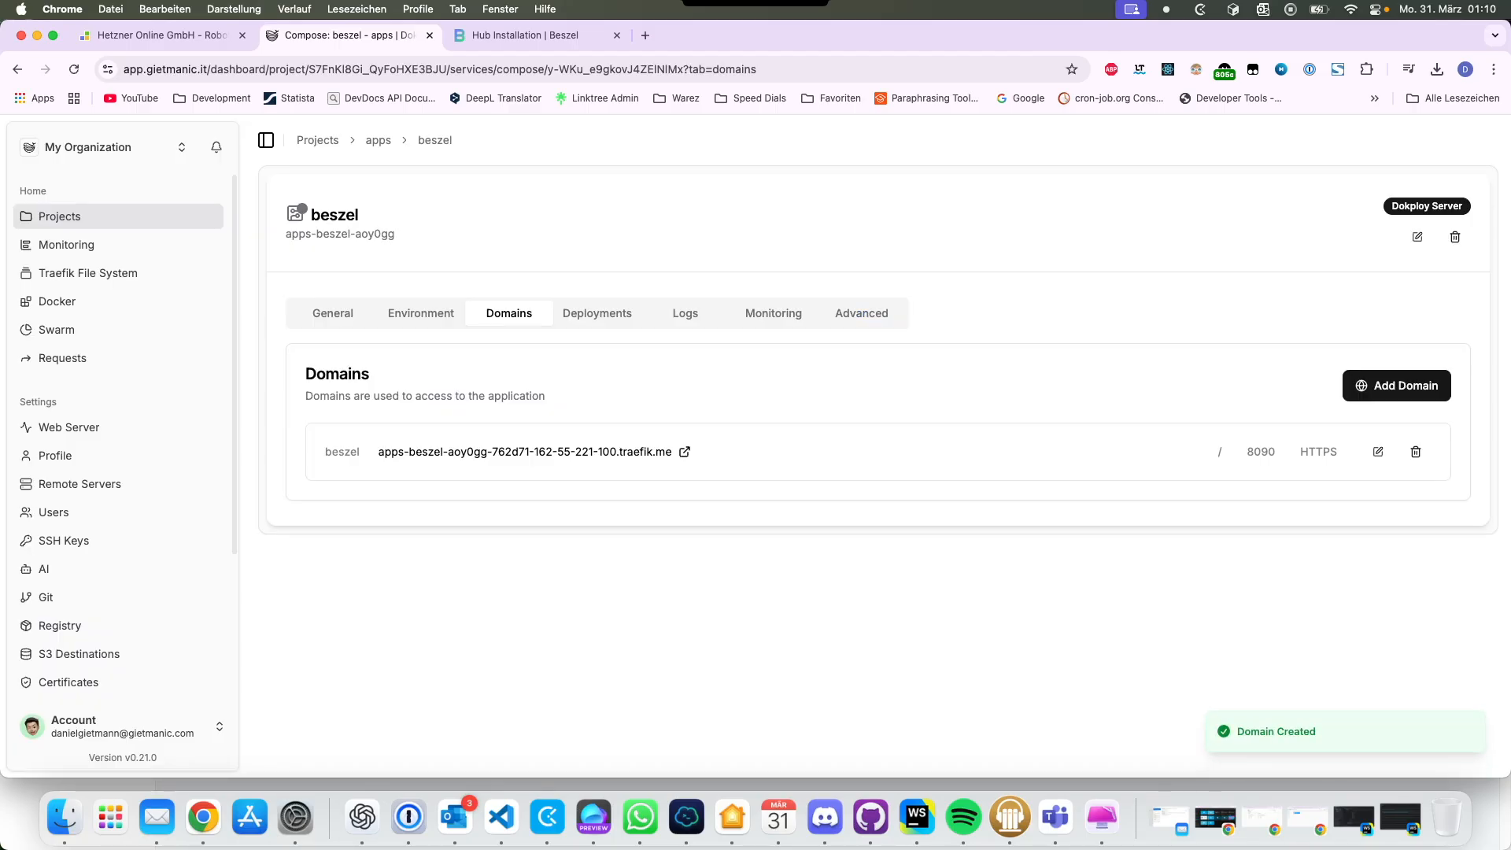
# Step: Deploy the beszel compose, check the deployment log, and return to Domains
pyautogui.click(333, 313)
pyautogui.click(344, 440)
pyautogui.click(903, 474)
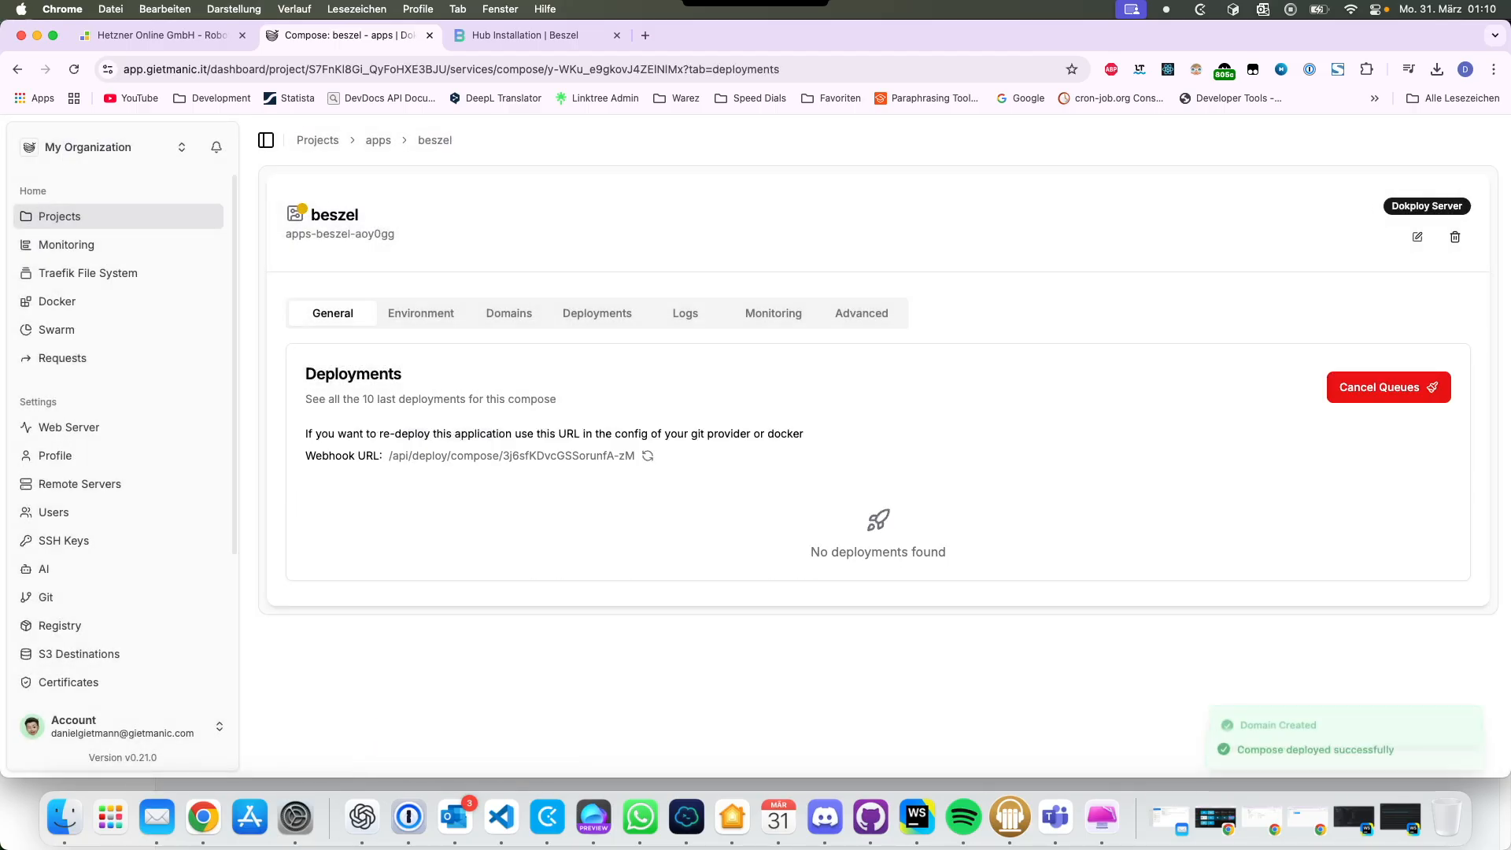
pyautogui.click(1411, 527)
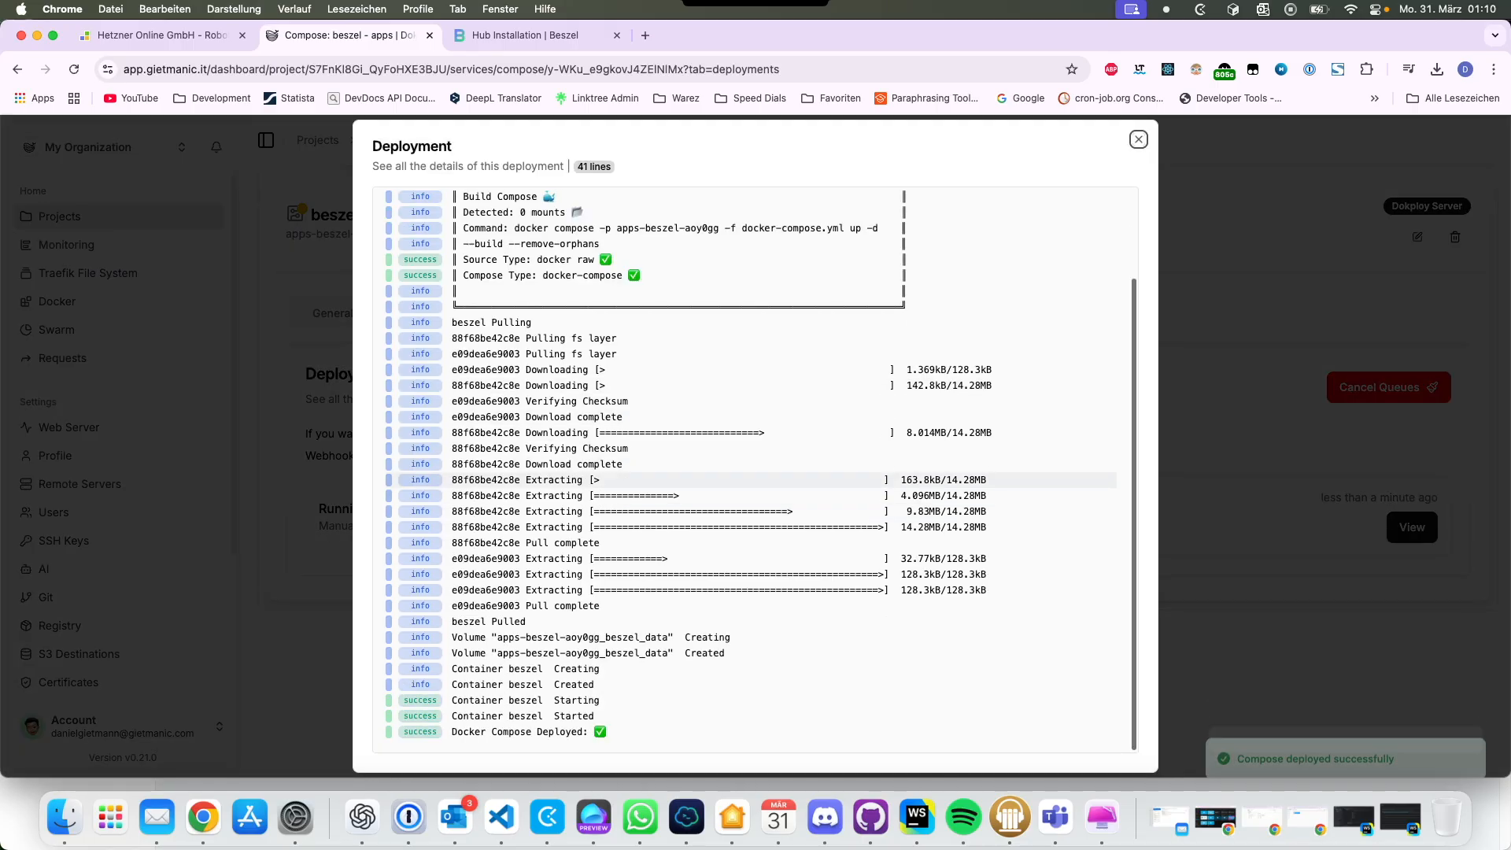
pyautogui.press('Escape')
pyautogui.click(509, 313)
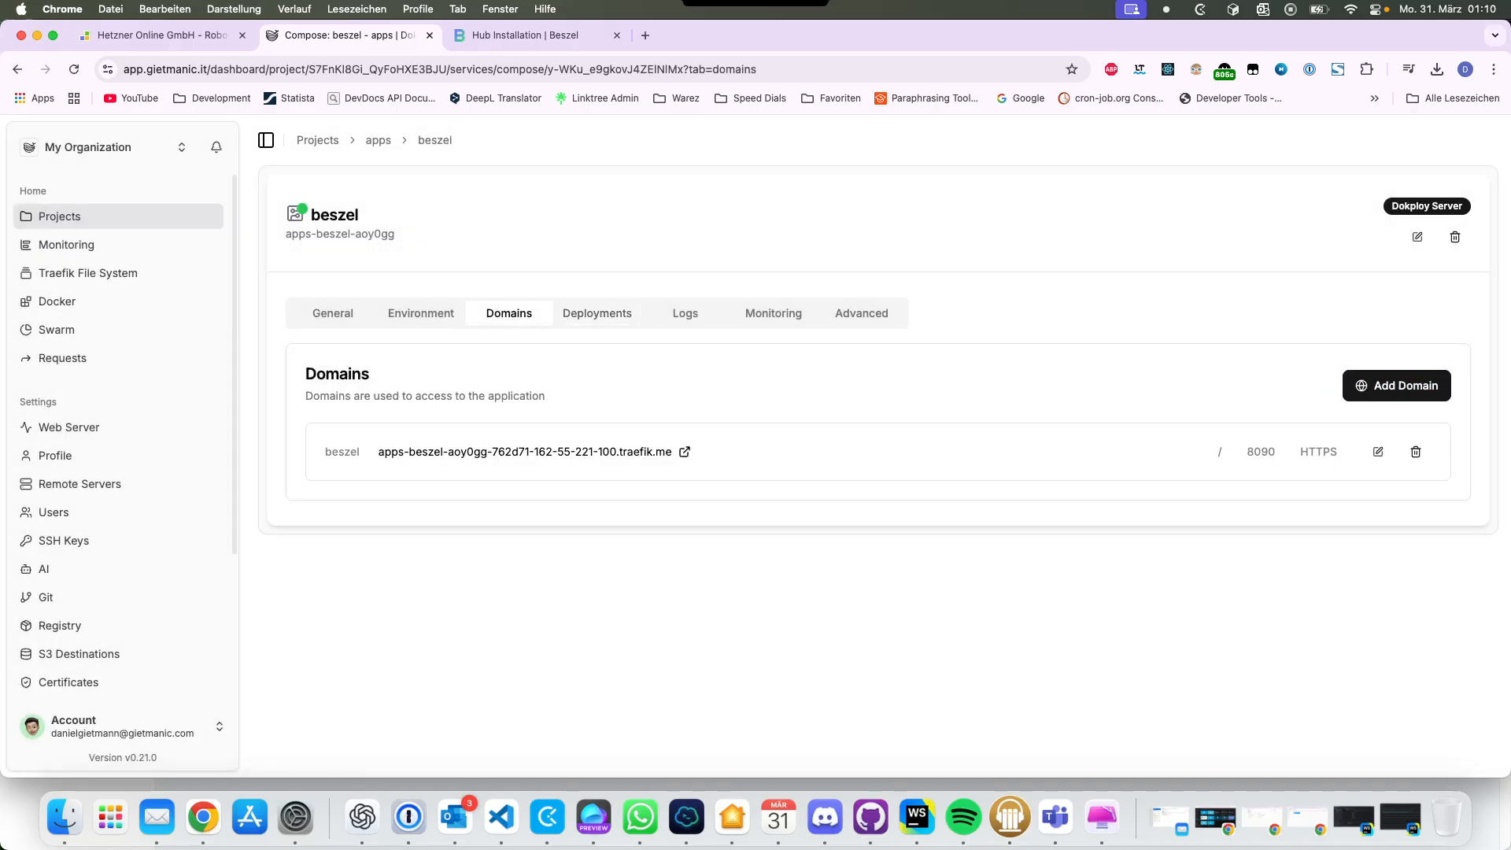
# Step: Open the beszel domain past the certificate warning and create the admin account with e-mail and password
pyautogui.click(525, 452)
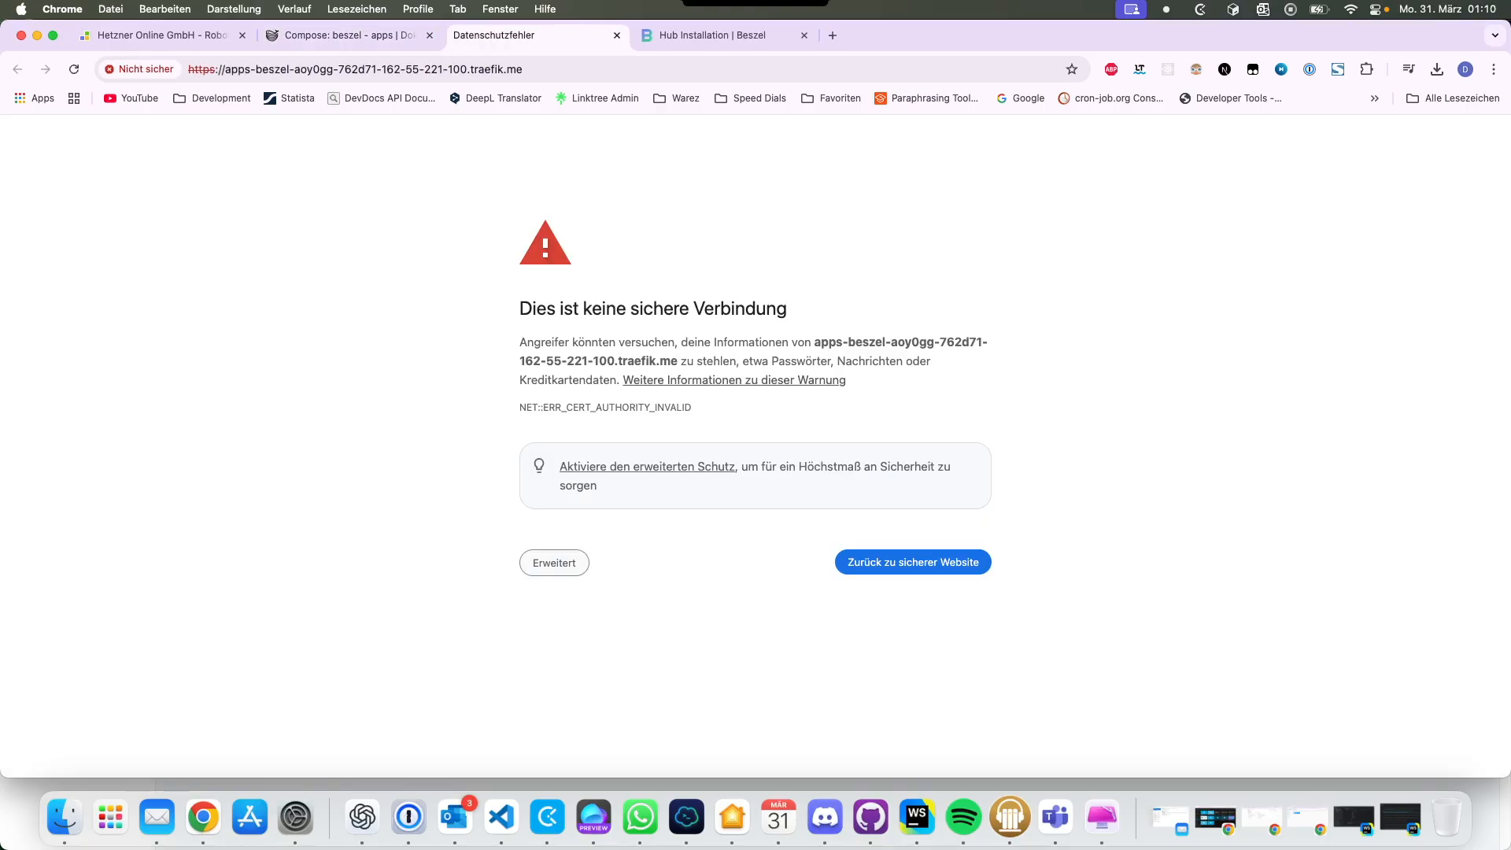
pyautogui.click(706, 701)
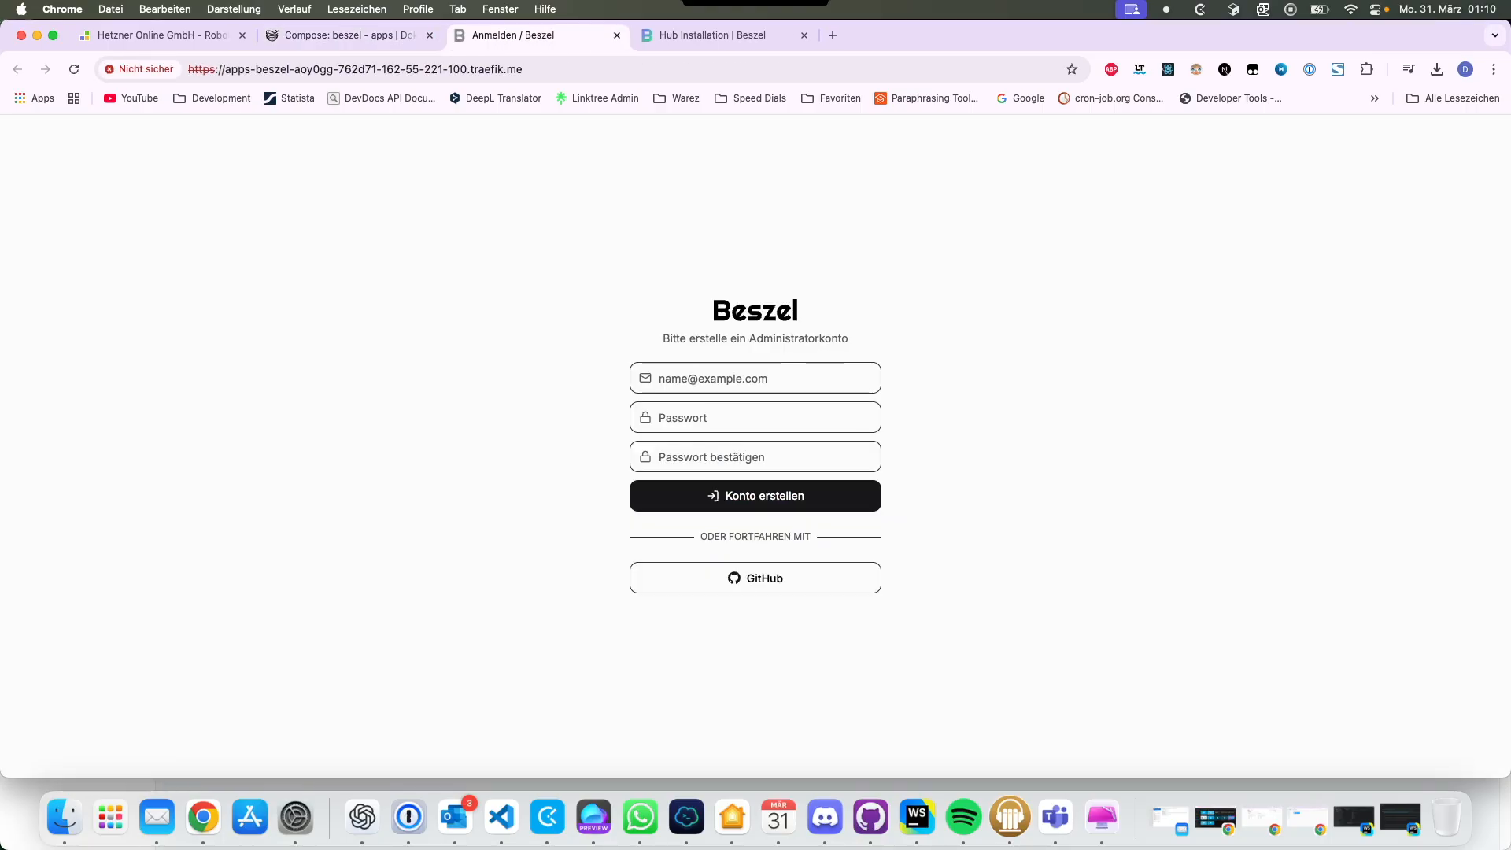
pyautogui.click(731, 379)
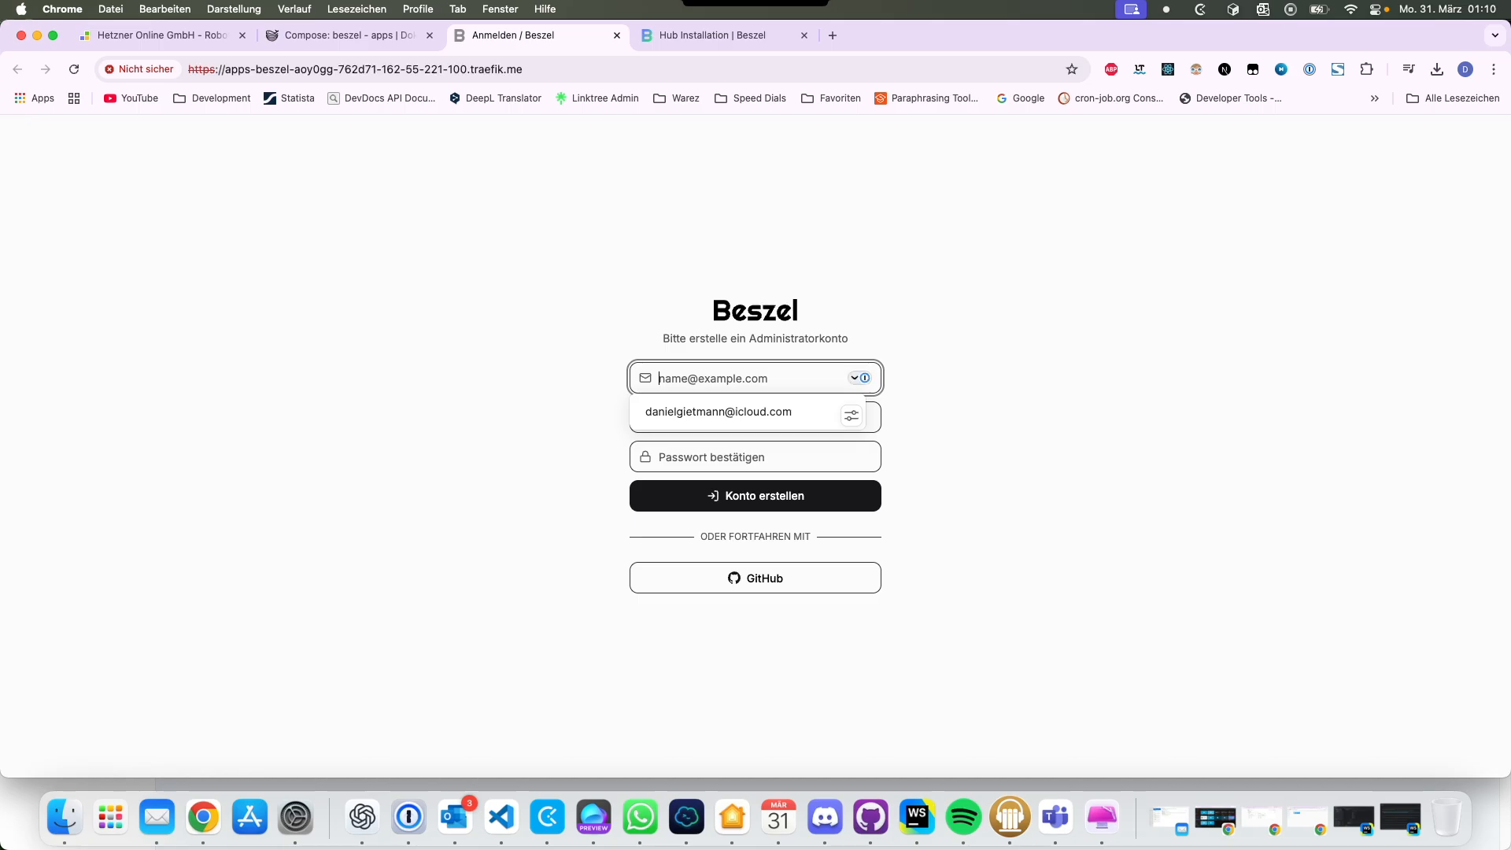
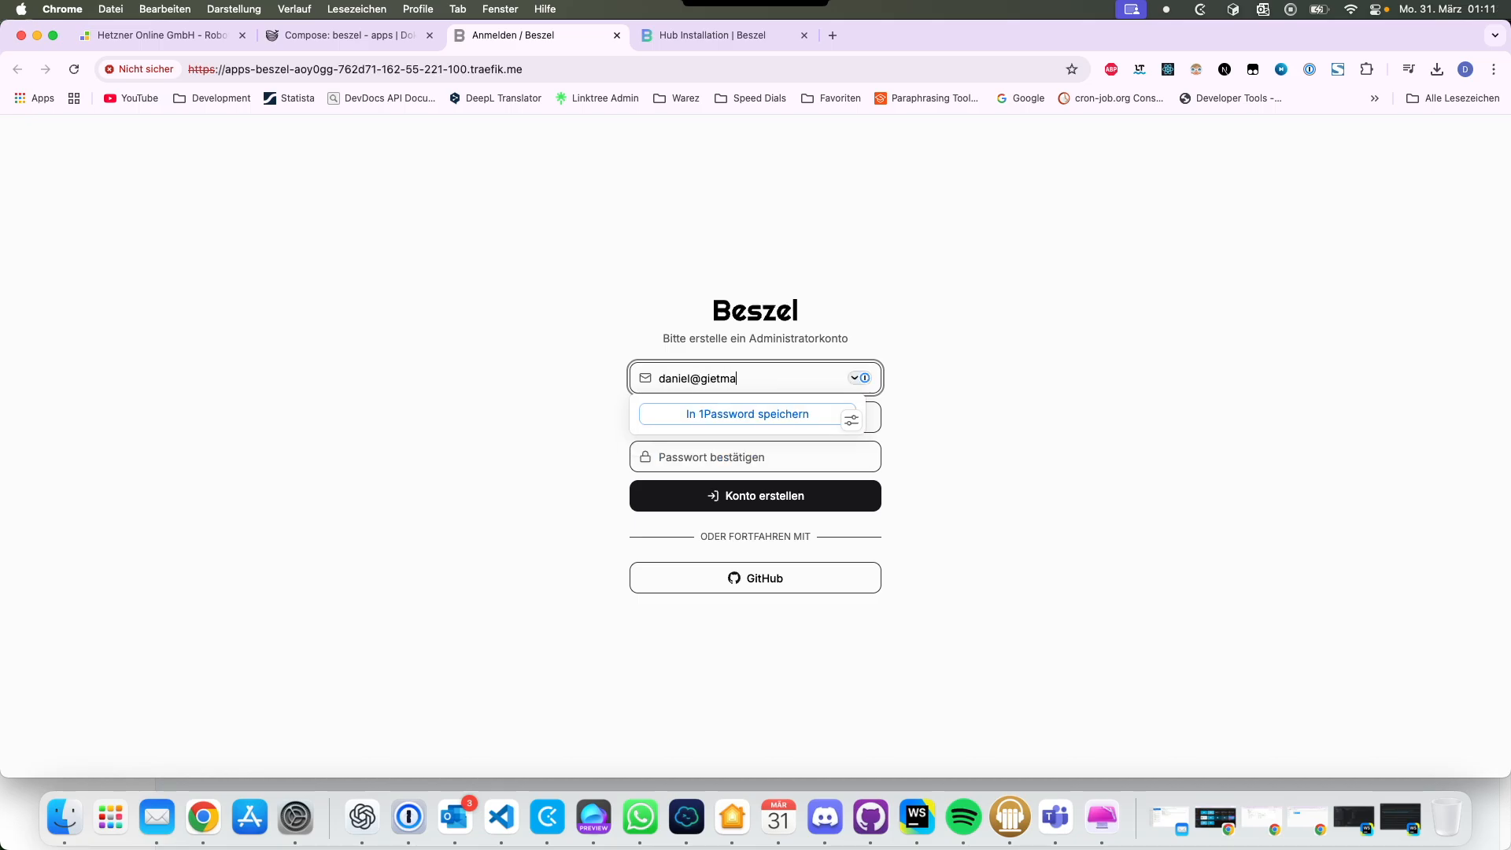
pyautogui.press('Tab')
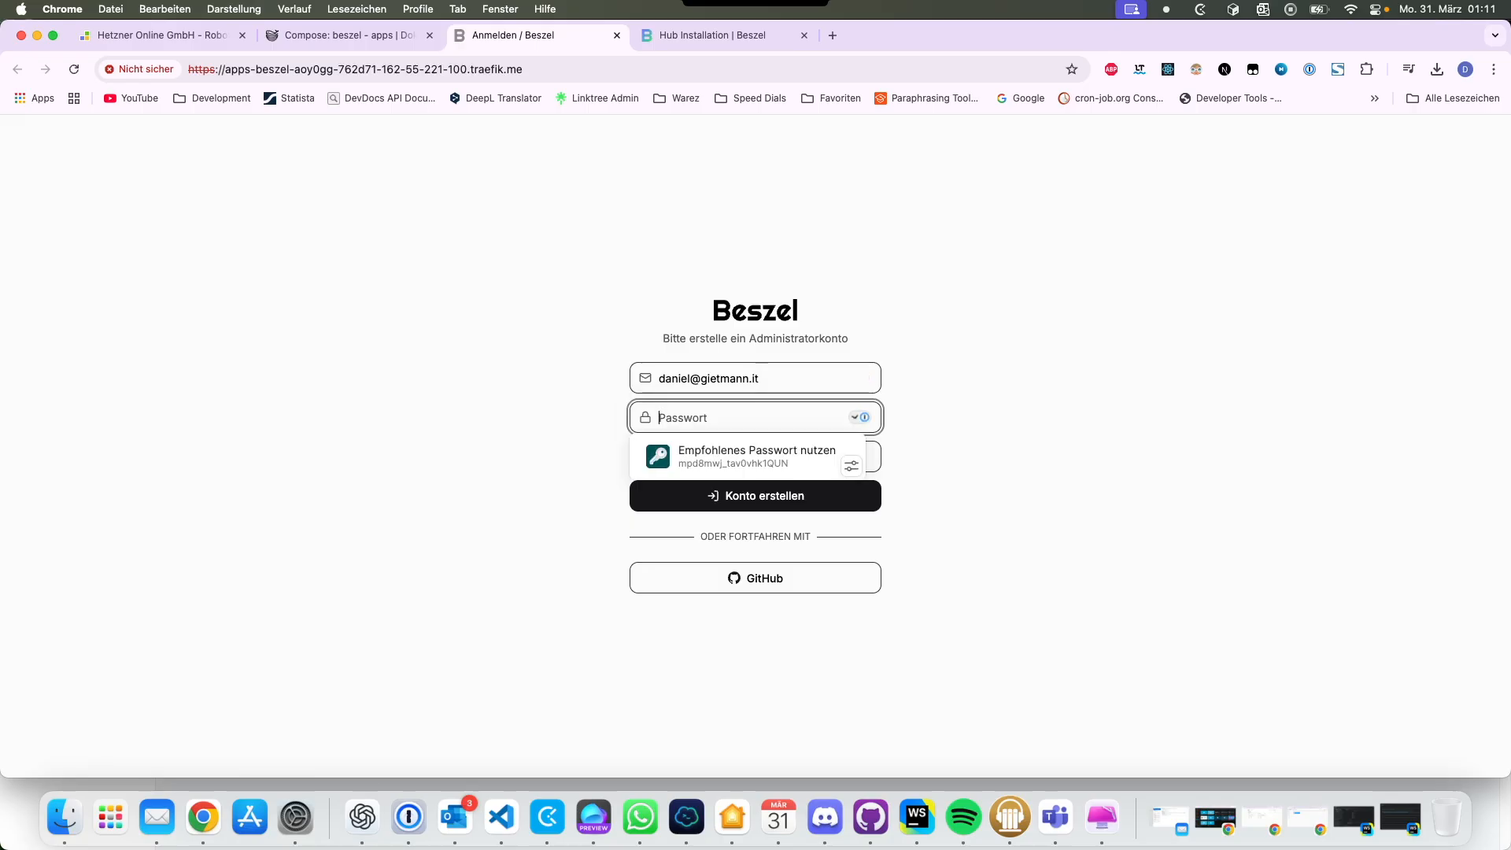
pyautogui.write('•••••••••••')
pyautogui.press('Tab')
pyautogui.write('•••••••')
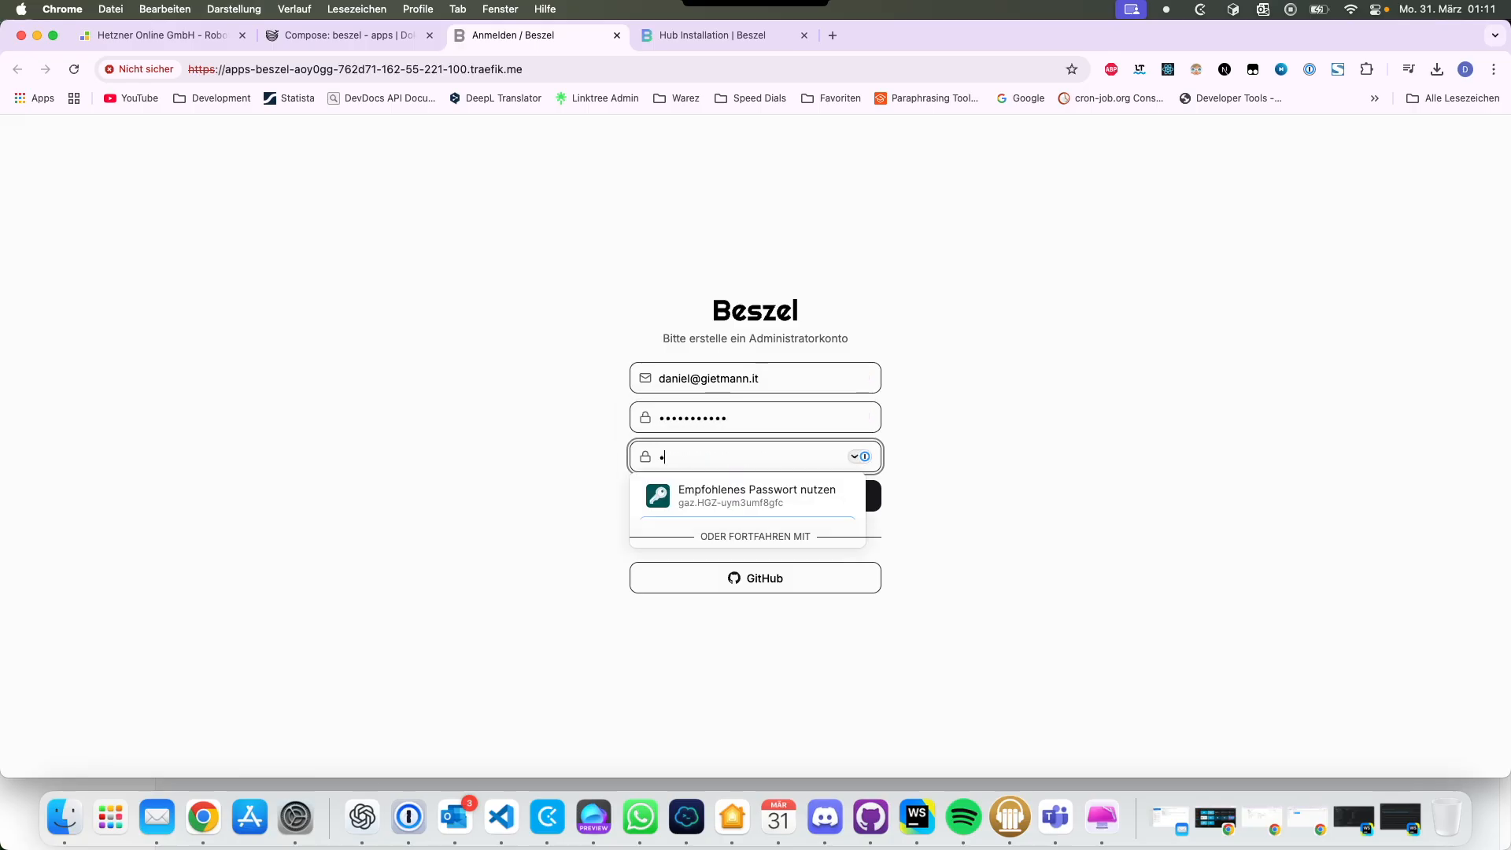
pyautogui.write('••••')
pyautogui.press('Return')
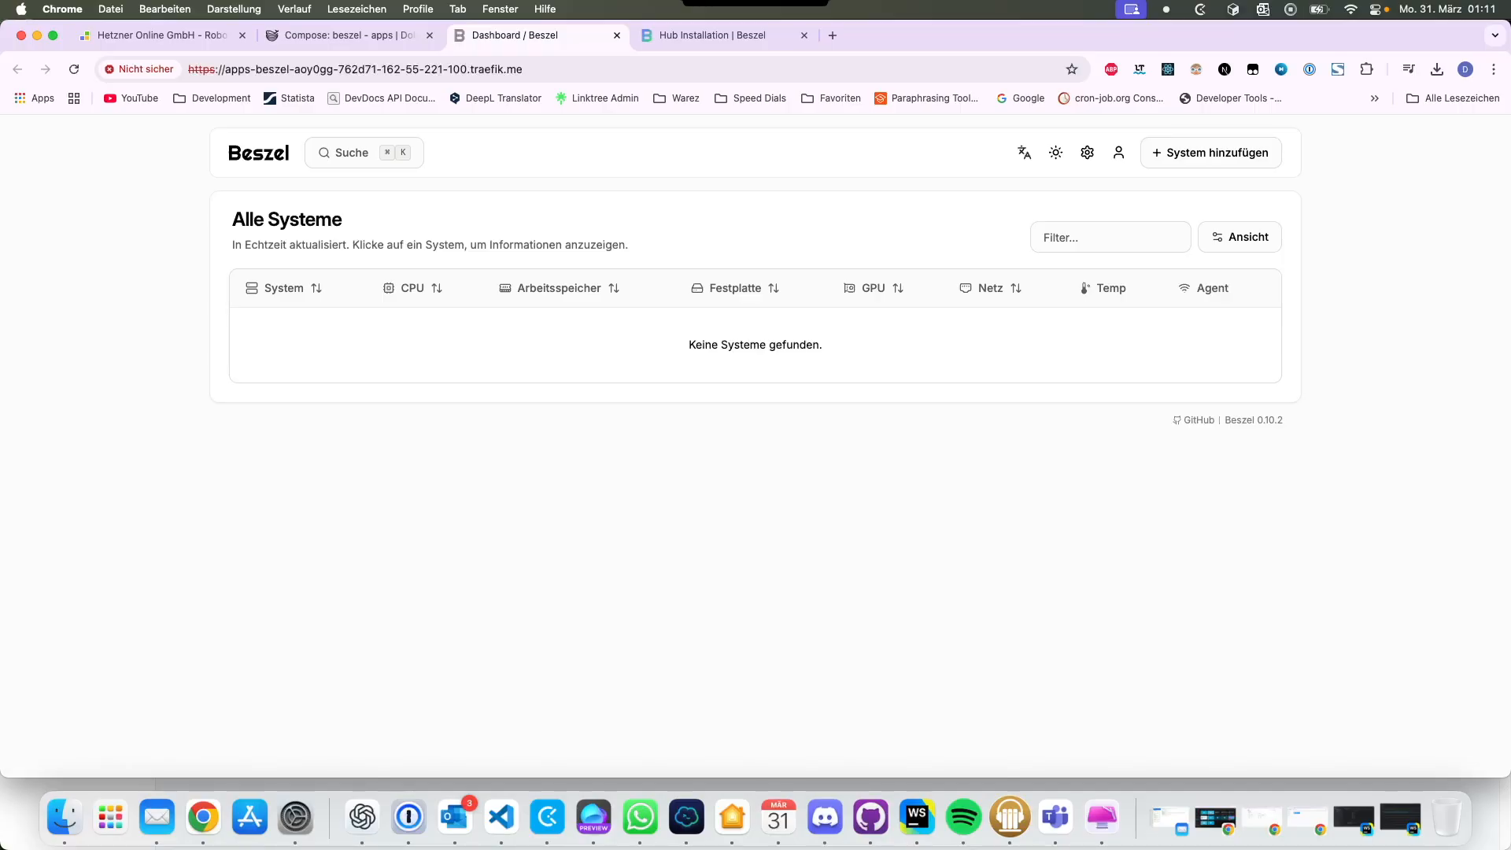
# Step: Jump to the Binary quick-script section of the Agent Installation docs
pyautogui.hotkey('ctrl', 'Tab')
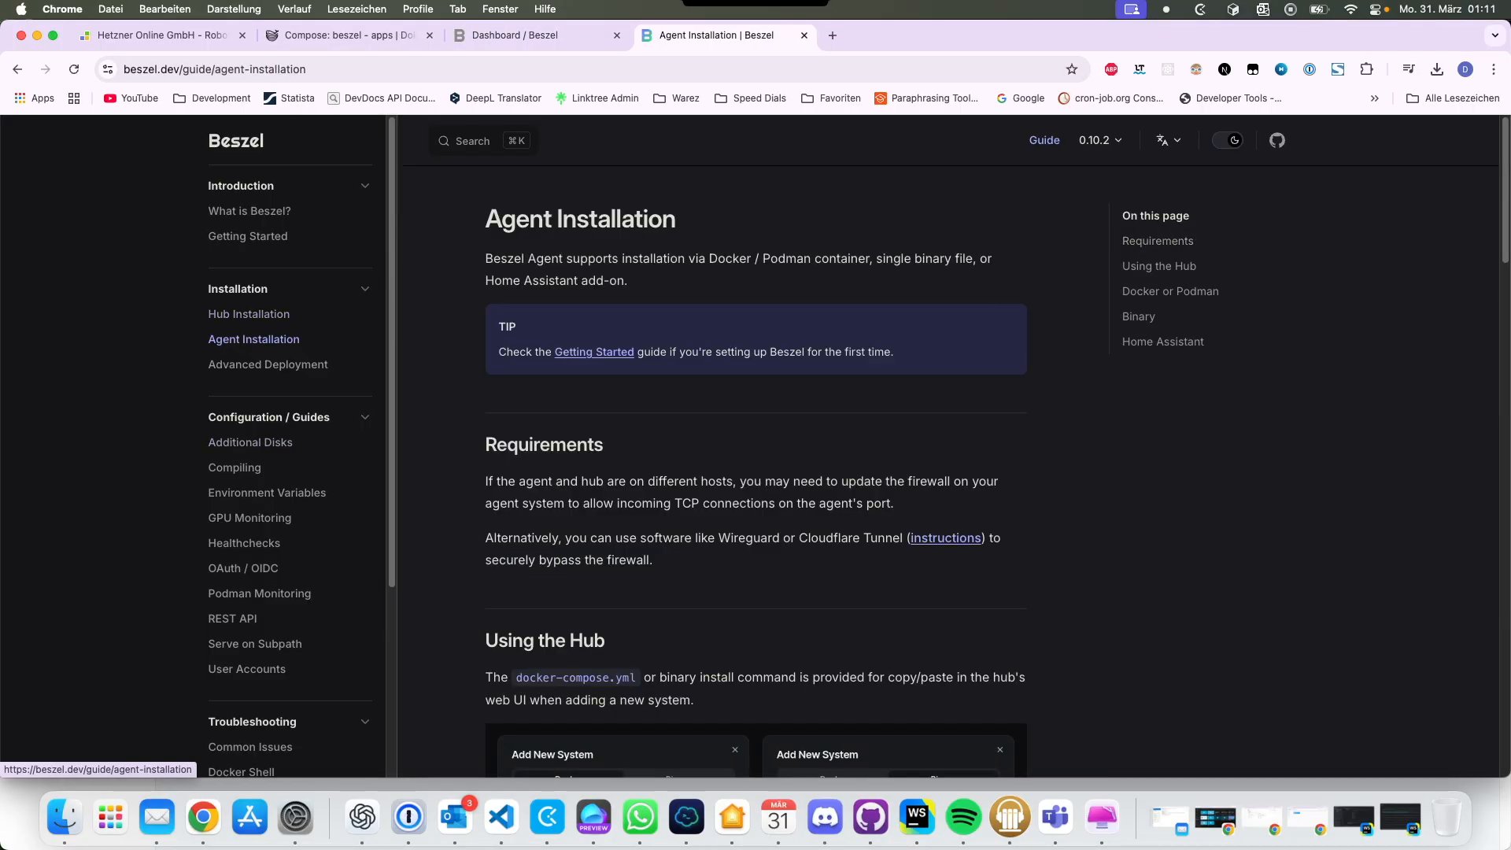
pyautogui.scroll(-4, 756, 551)
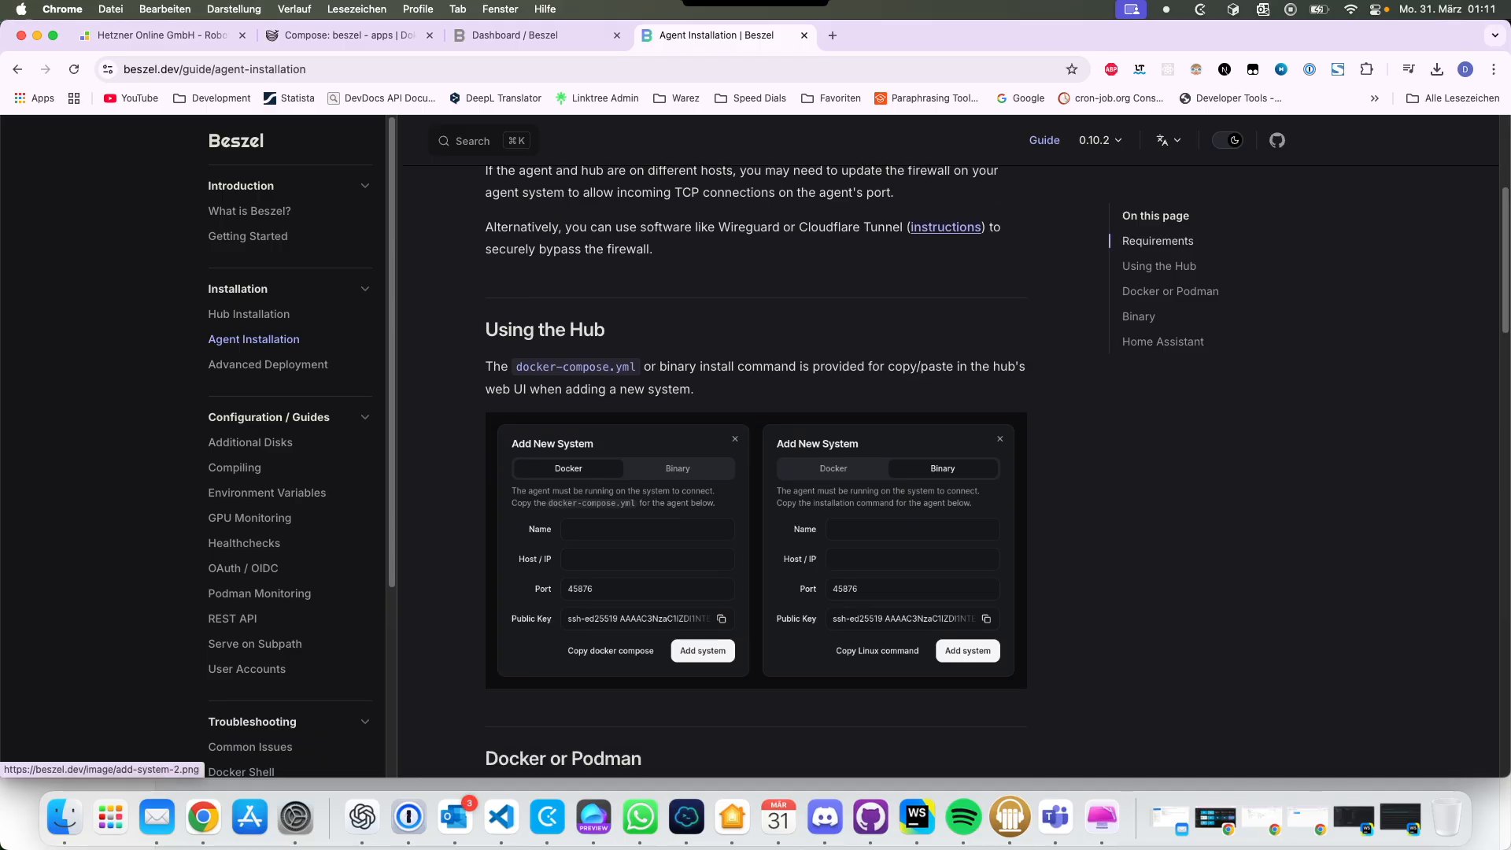
pyautogui.scroll(-5, 755, 551)
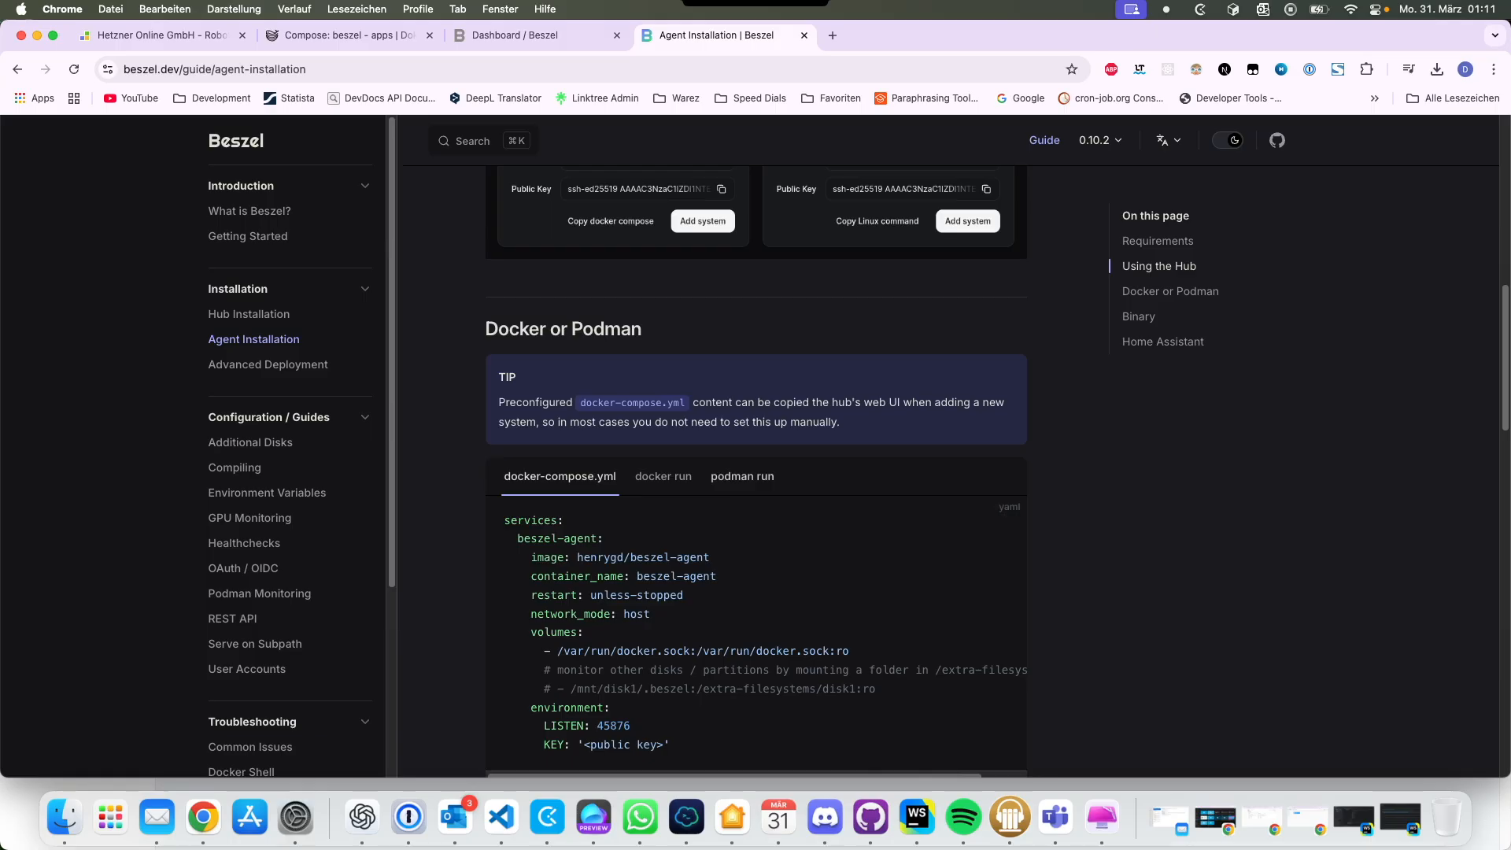
pyautogui.scroll(-3, 756, 472)
pyautogui.scroll(7, 755, 472)
pyautogui.scroll(5, 756, 472)
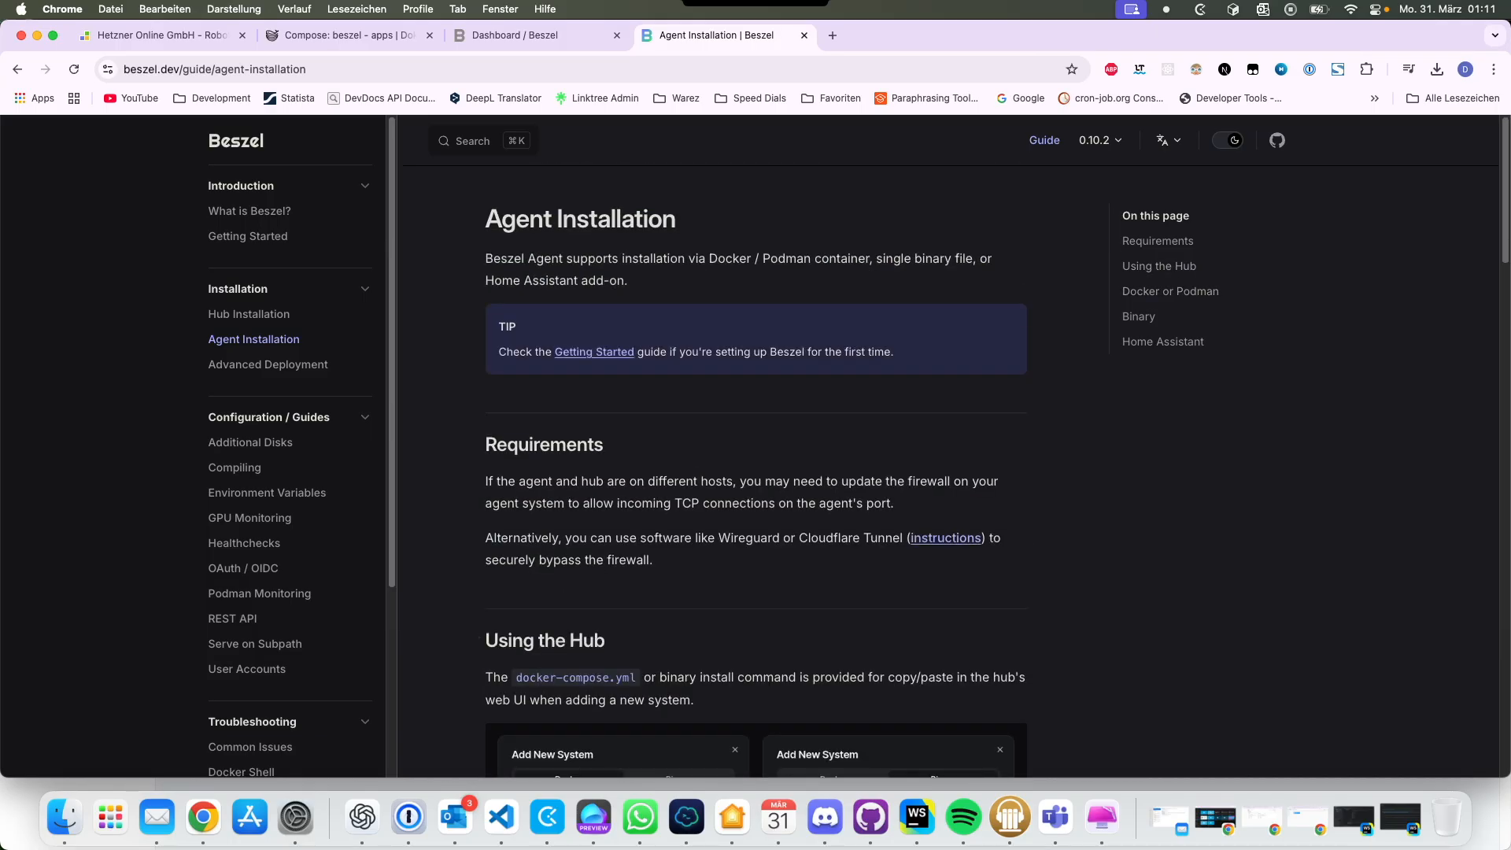
pyautogui.click(1138, 316)
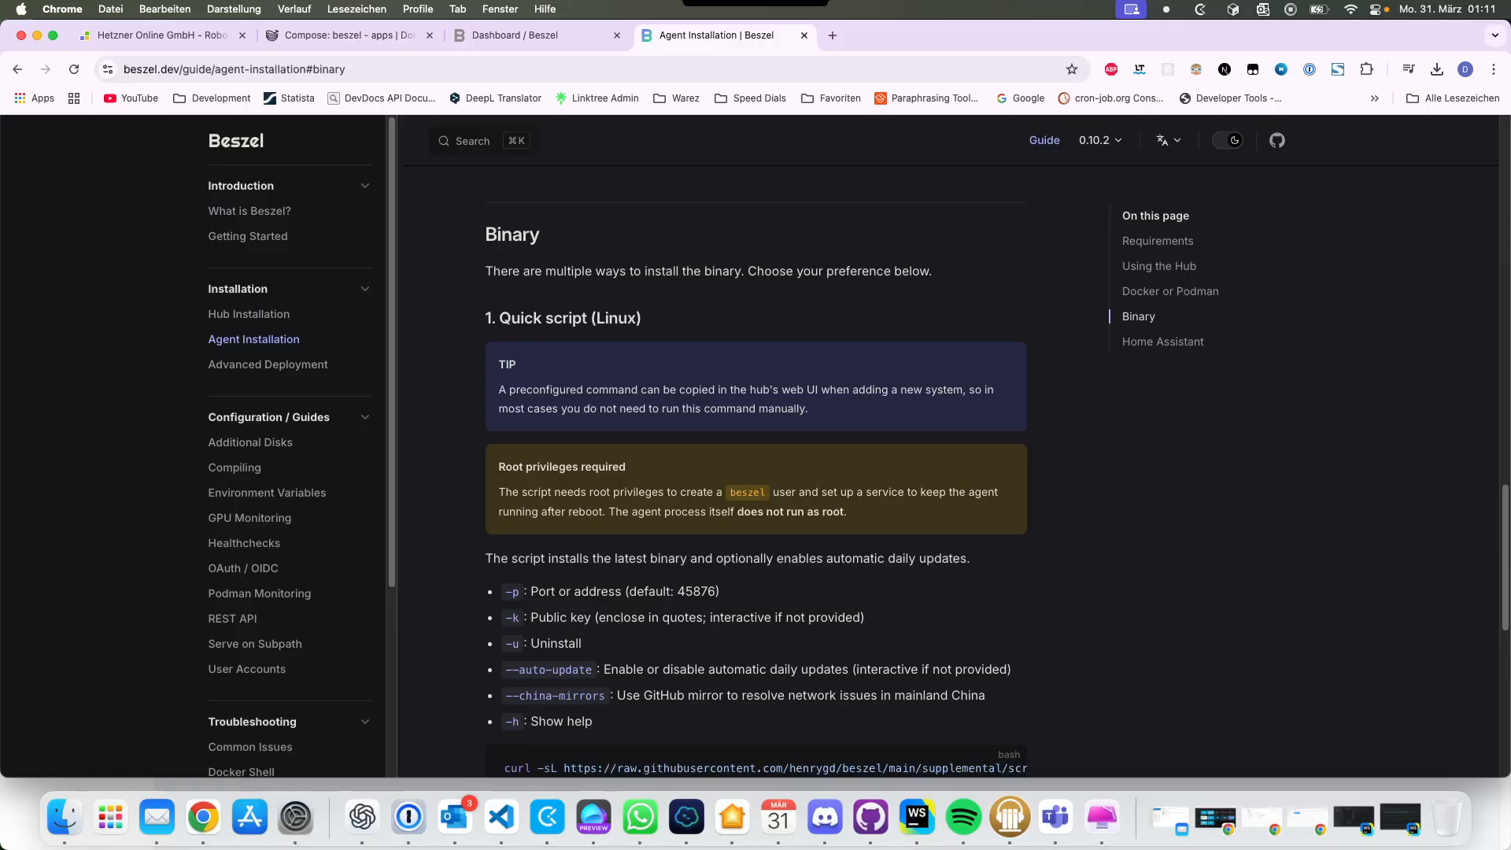
pyautogui.press('super+t')
# Step: Go to hetzner.de, log in to the Cloud Console and open the project's server list
pyautogui.write('g')
pyautogui.press('BackSpace')
pyautogui.press('BackSpace')
pyautogui.write('he')
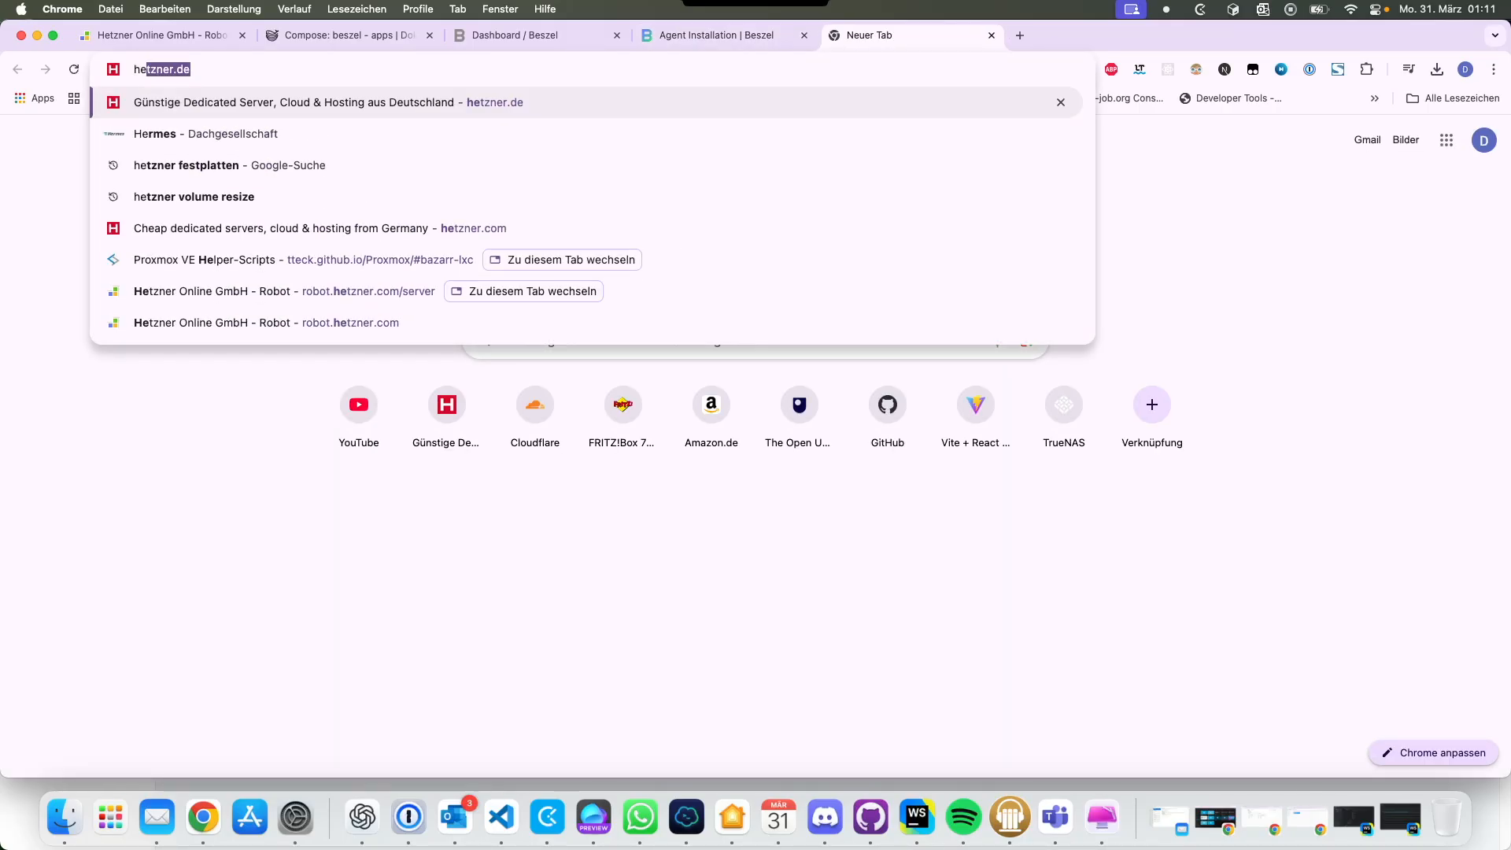
pyautogui.press('Return')
pyautogui.moveTo(1157, 130)
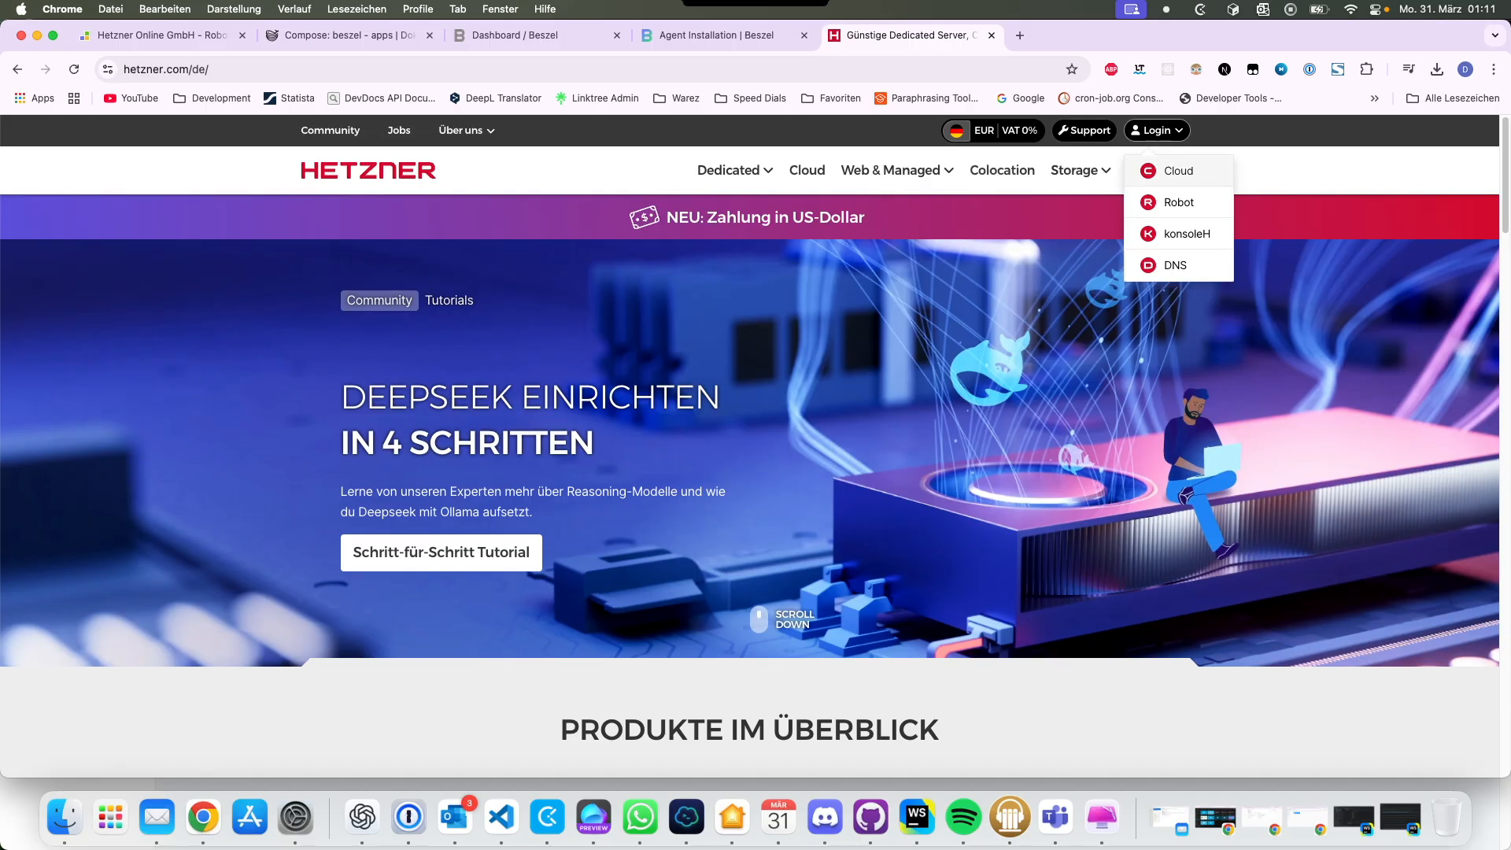
pyautogui.click(1166, 168)
pyautogui.click(280, 264)
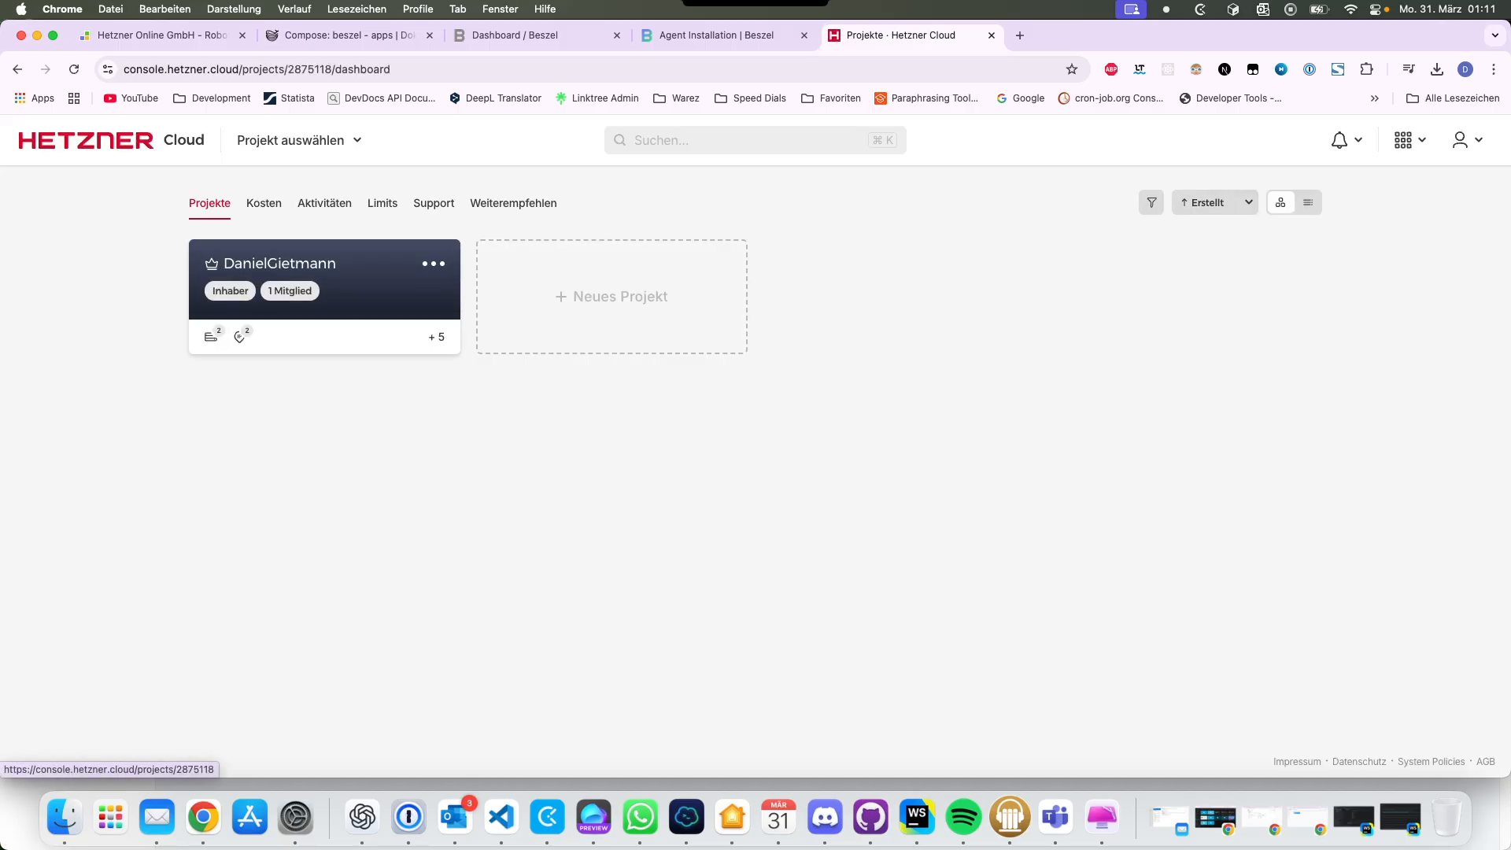
pyautogui.click(57, 228)
# Step: Create a new shared-vCPU CX22 server in Nürnberg
pyautogui.click(1342, 203)
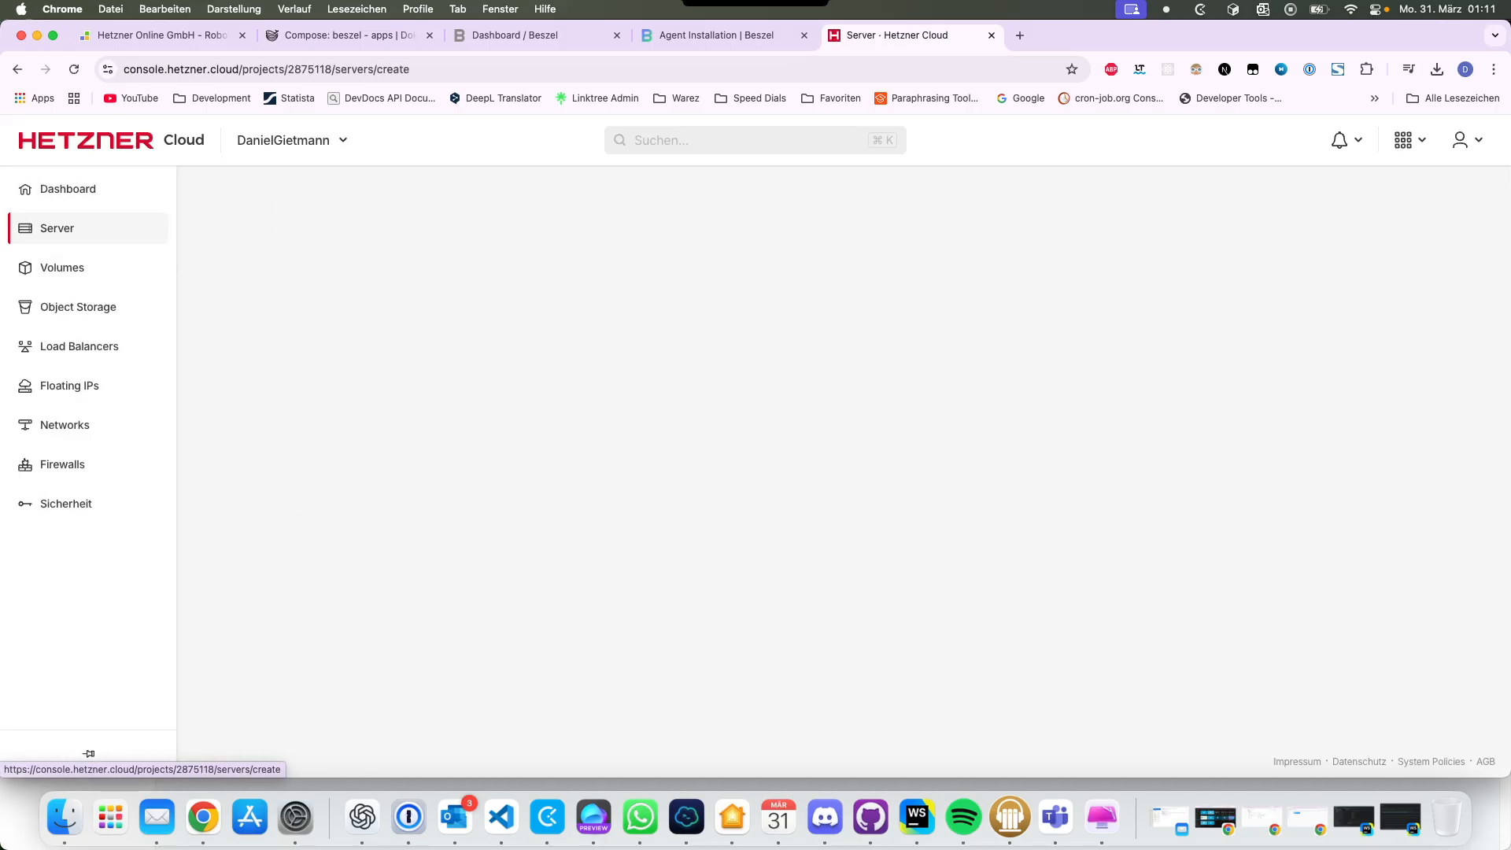
pyautogui.click(354, 399)
pyautogui.scroll(-4, 441, 522)
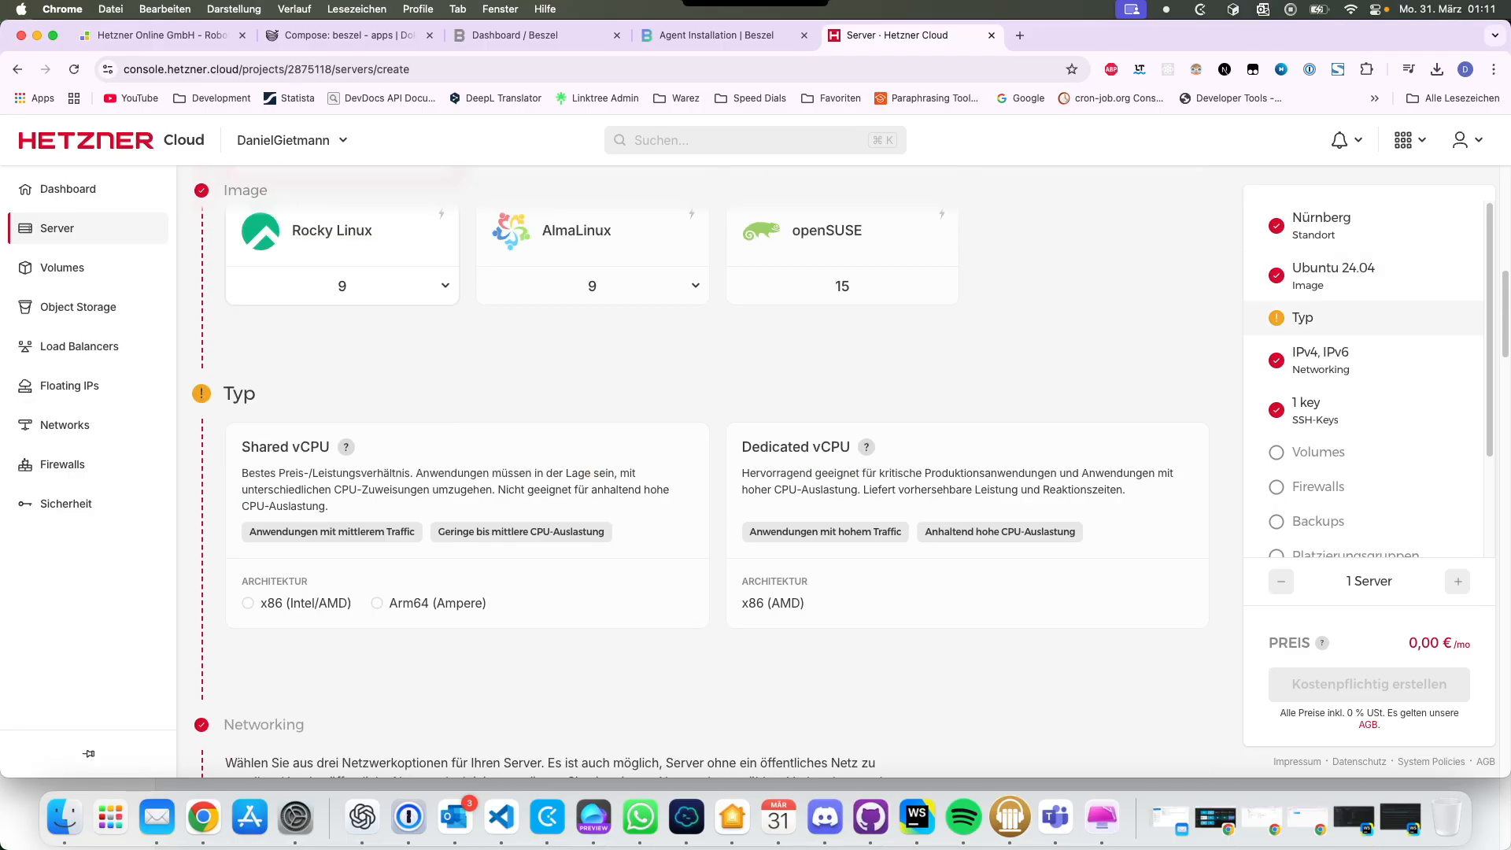
pyautogui.click(441, 555)
pyautogui.scroll(-2, 441, 557)
pyautogui.click(442, 503)
pyautogui.scroll(-20, 442, 503)
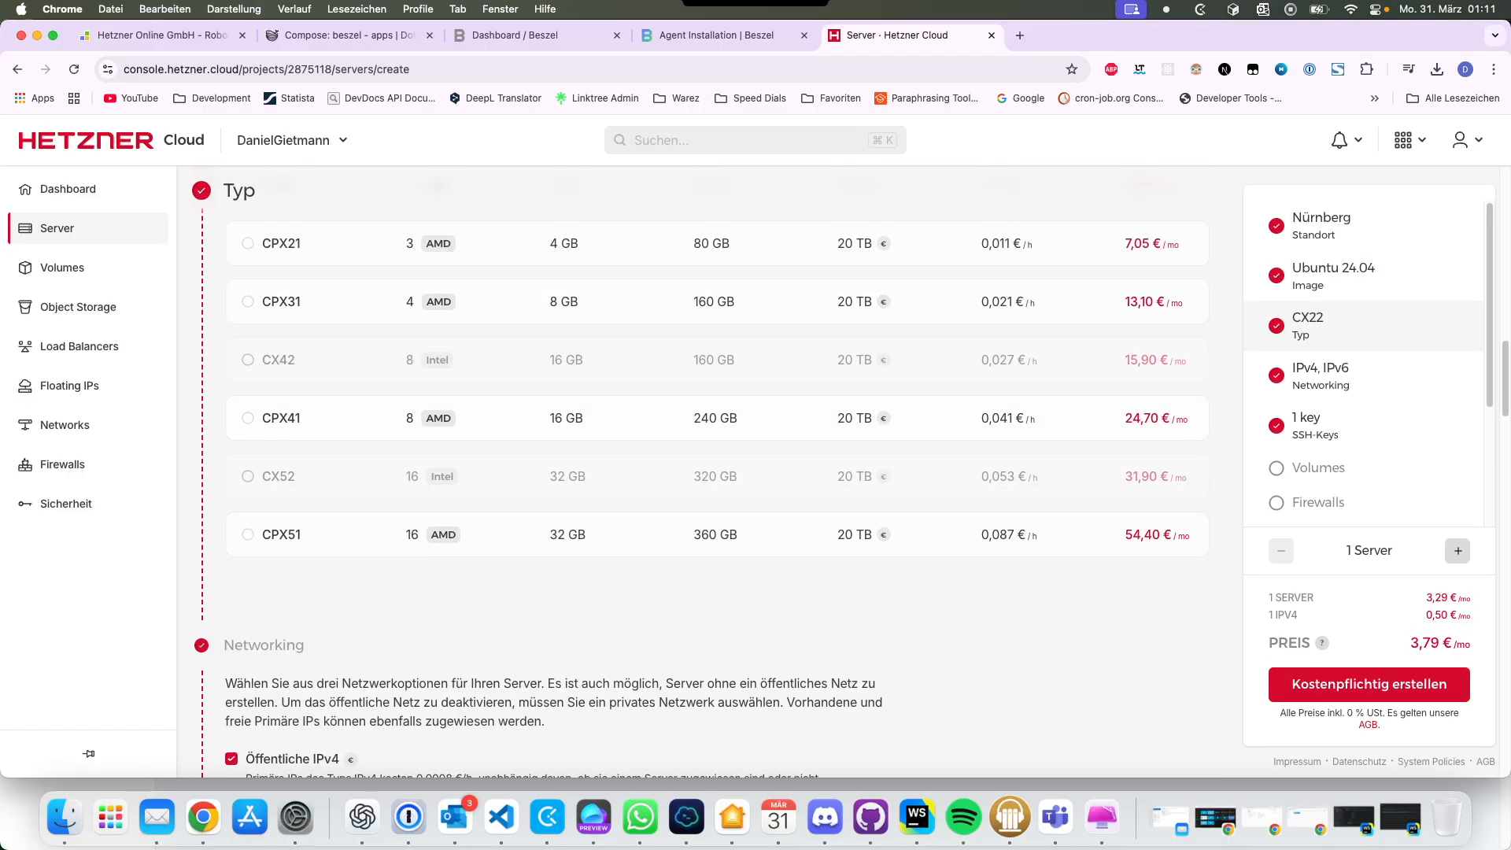
pyautogui.scroll(-12, 441, 504)
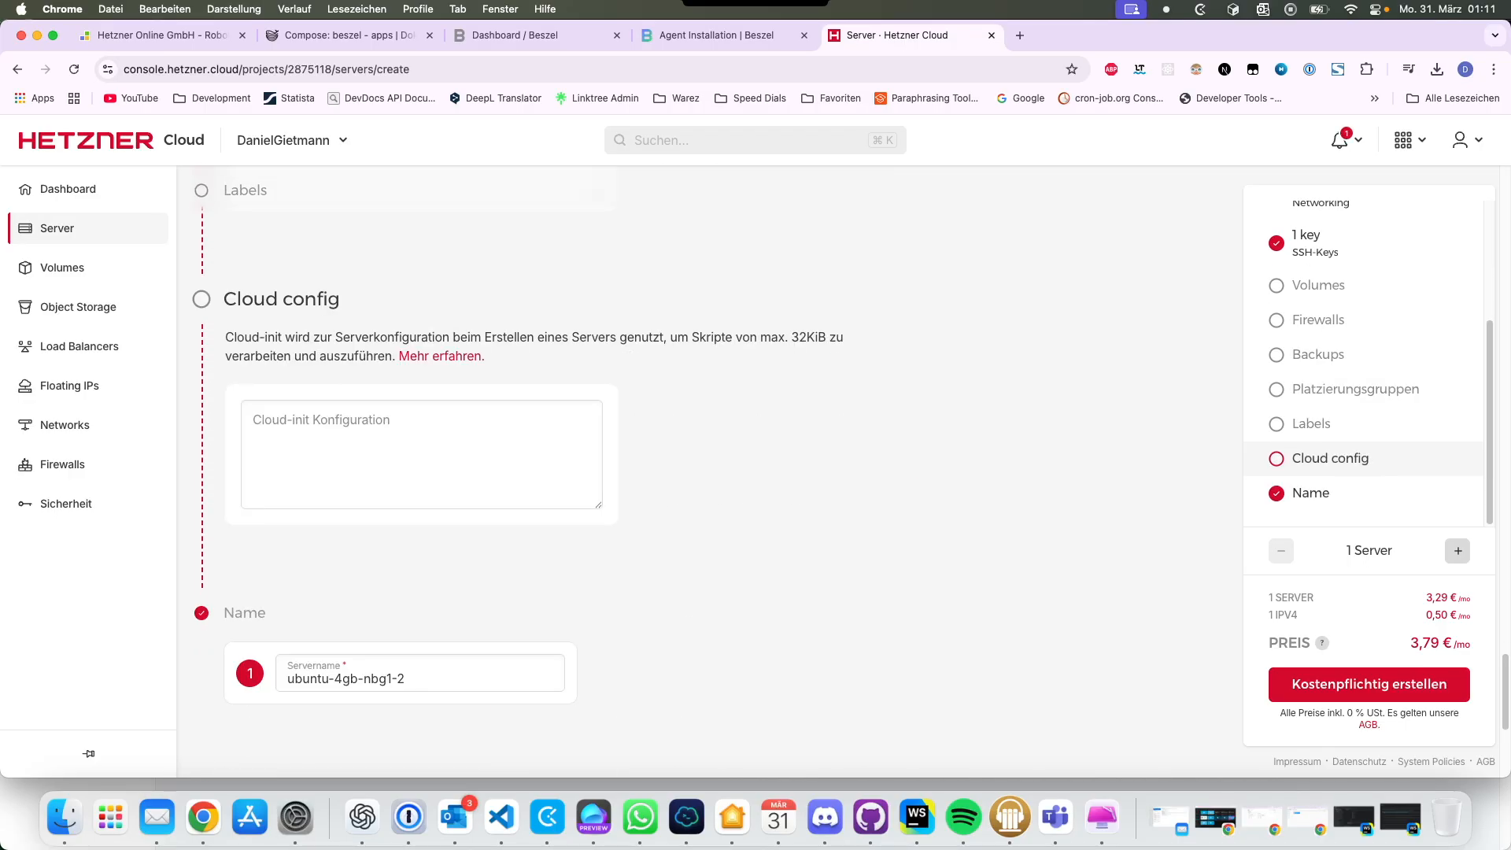
pyautogui.click(1368, 684)
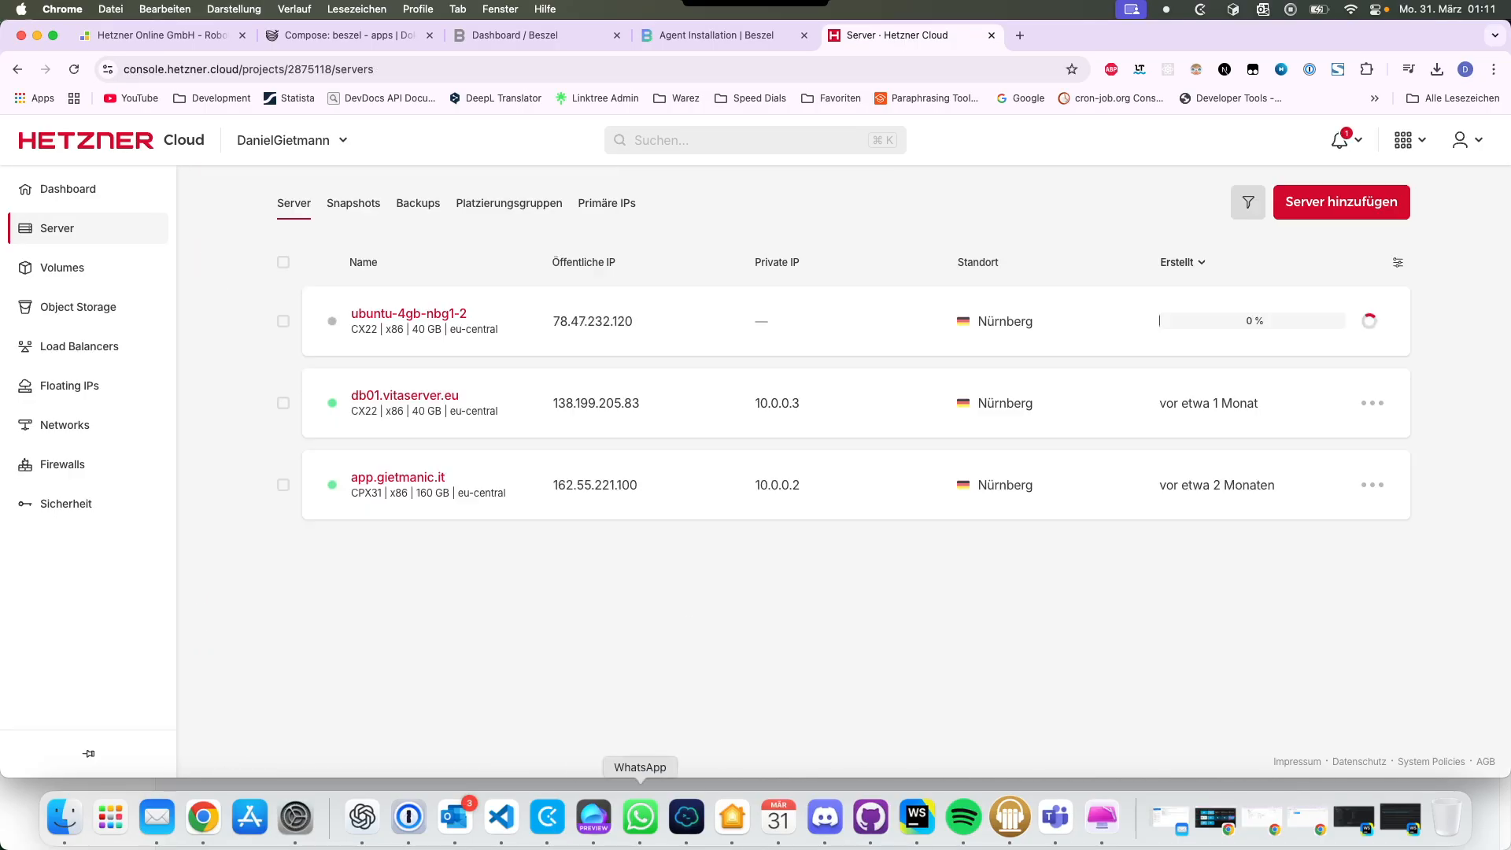
# Step: Close the old Termius SSH session and copy the new server's IP 78.47.232.120 from Hetzner
pyautogui.click(686, 817)
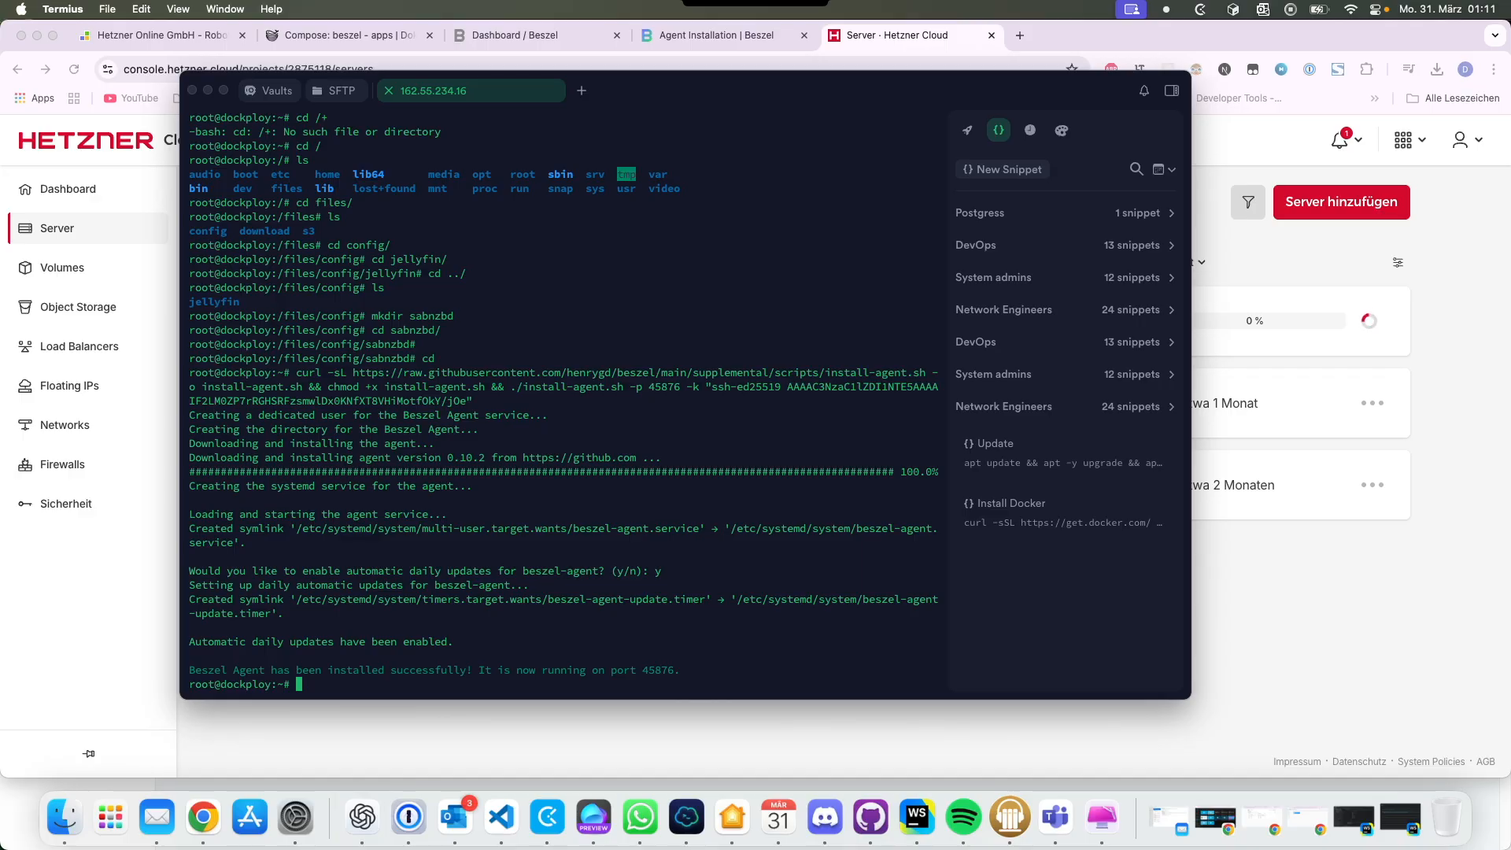
pyautogui.click(389, 91)
pyautogui.moveTo(551, 91); pyautogui.dragTo(223, 198)
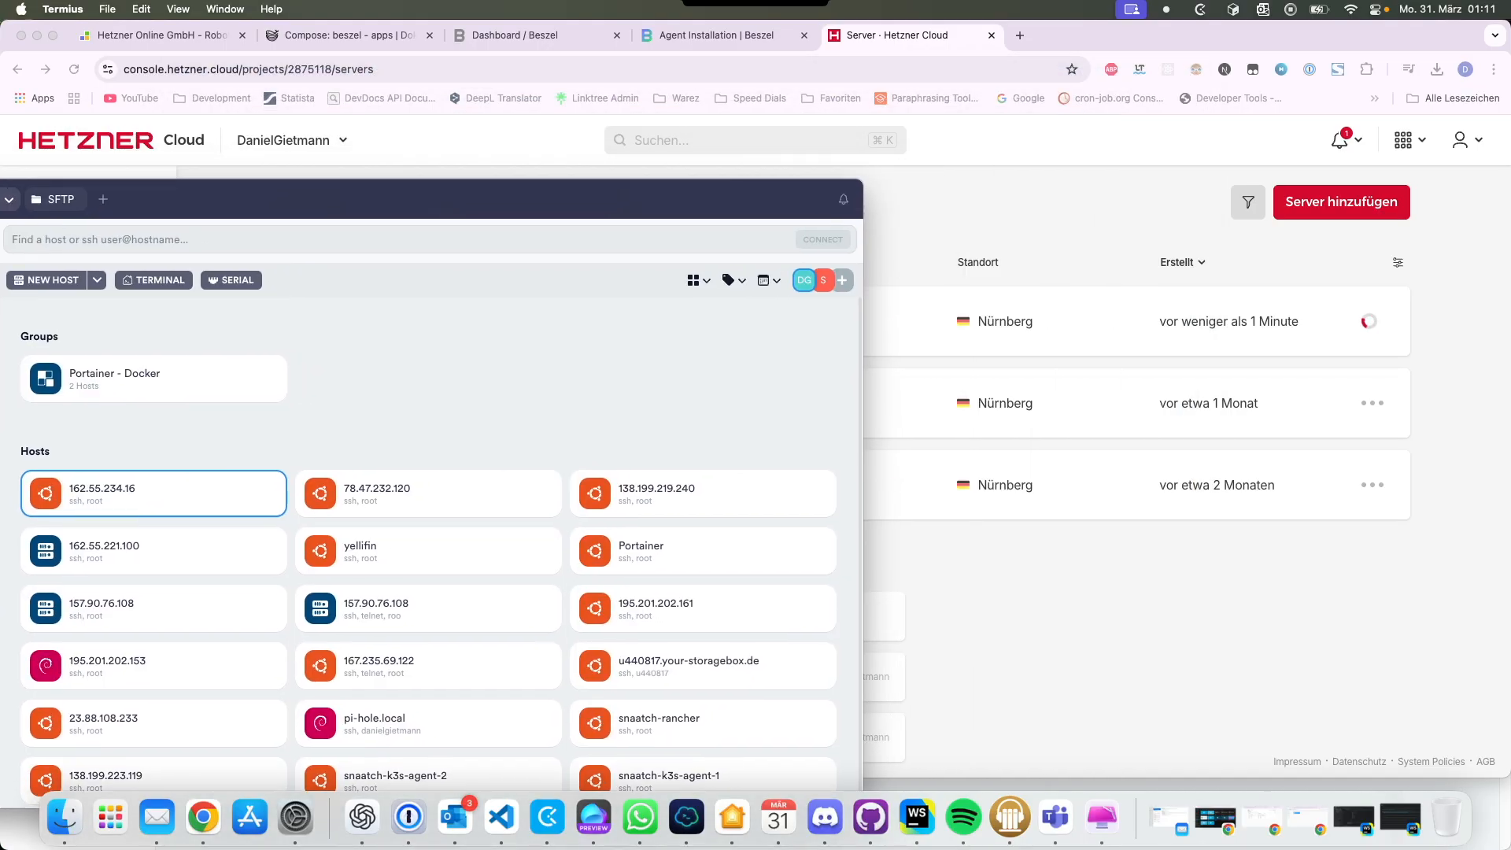
pyautogui.press('super+Tab')
pyautogui.click(592, 321)
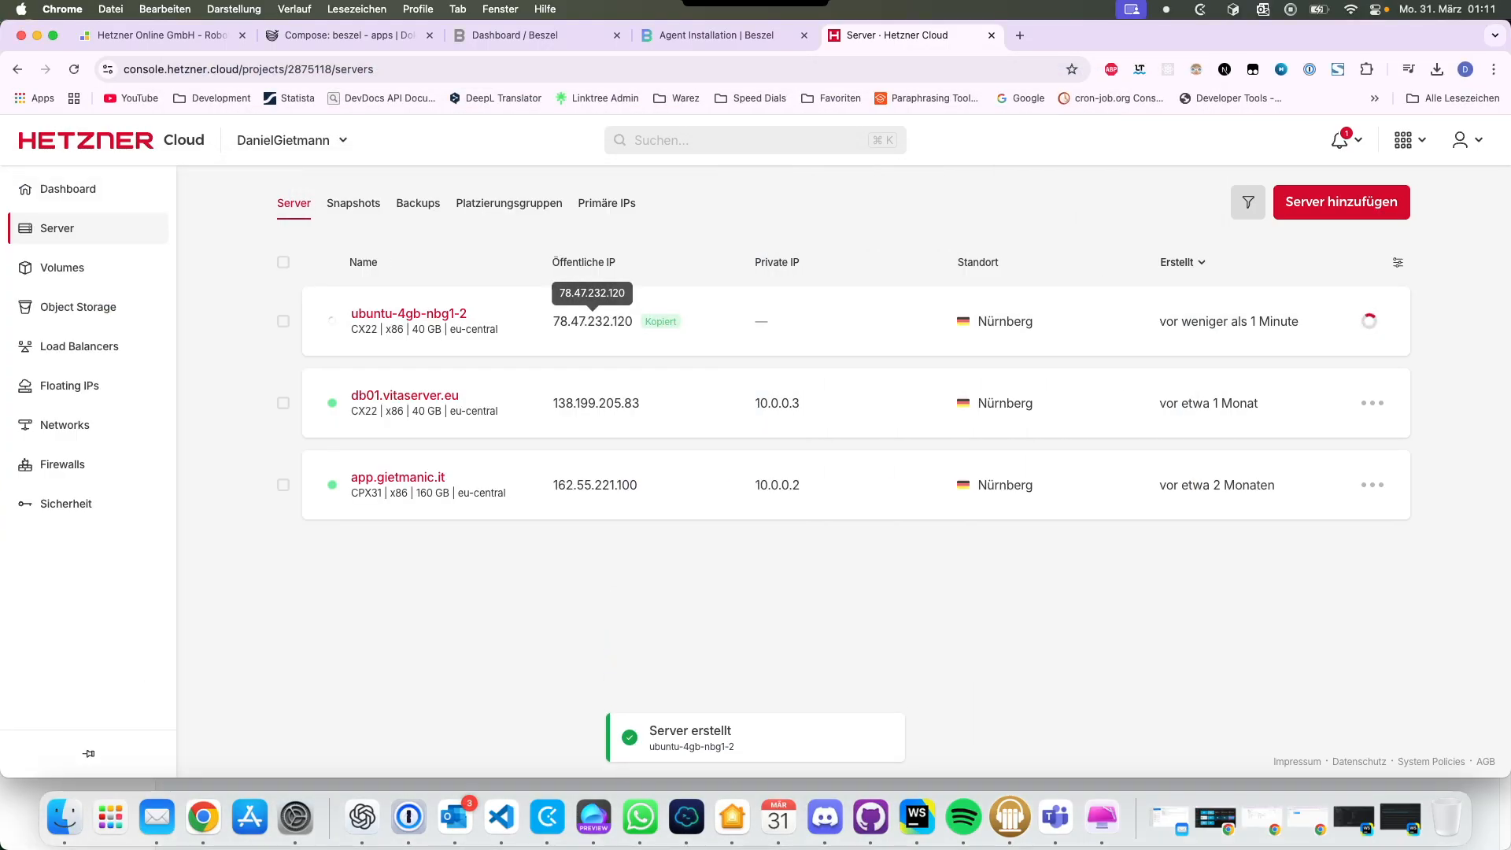
pyautogui.press('super+Tab')
# Step: Add a Termius host for 78.47.232.120 with user root and the Portainer key
pyautogui.moveTo(394, 185); pyautogui.dragTo(1006, 110)
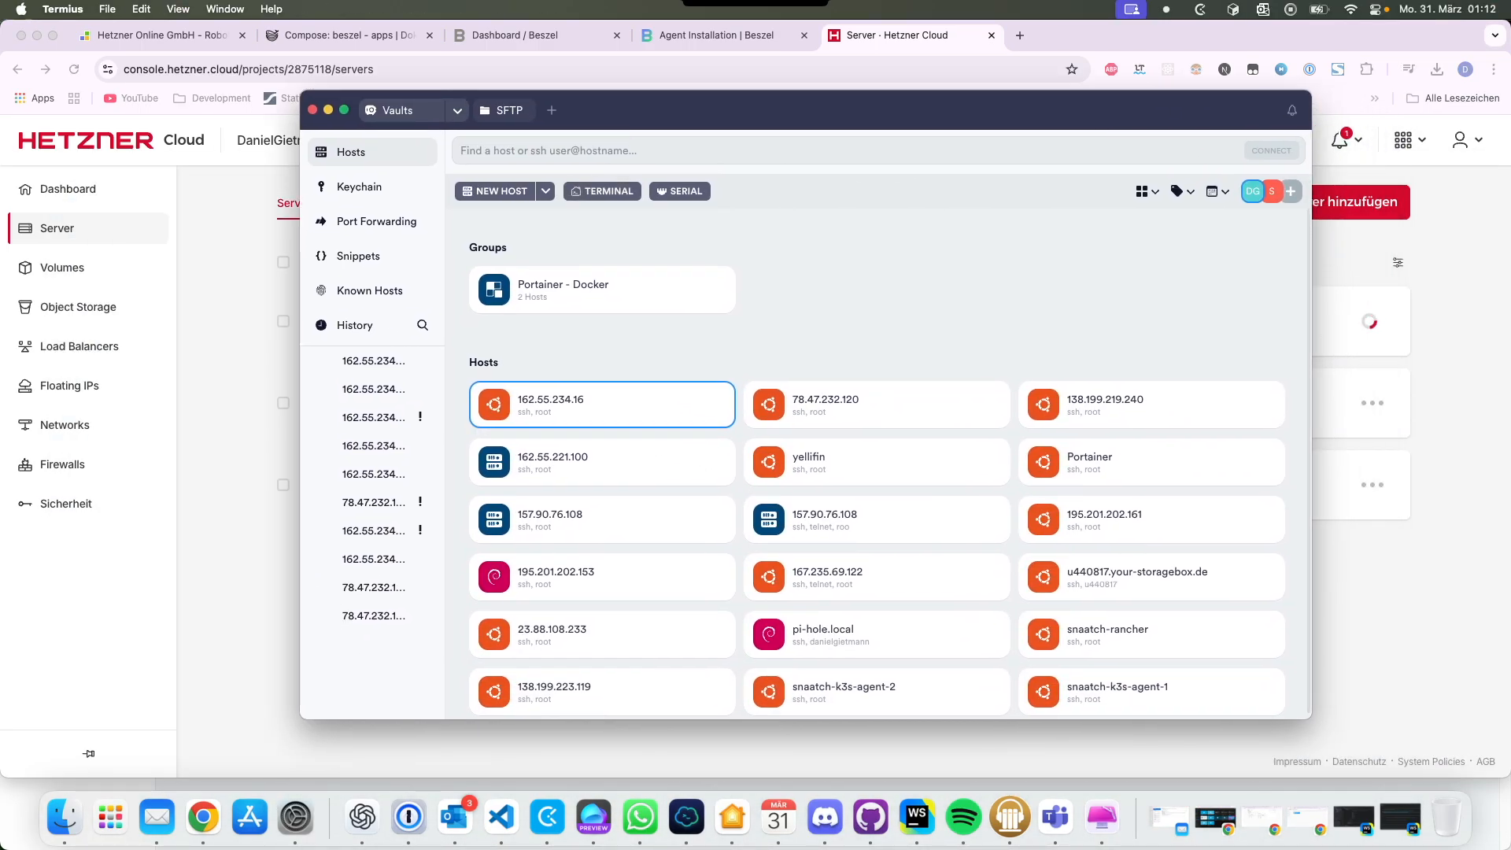
pyautogui.click(494, 191)
pyautogui.write('78.47.232.120')
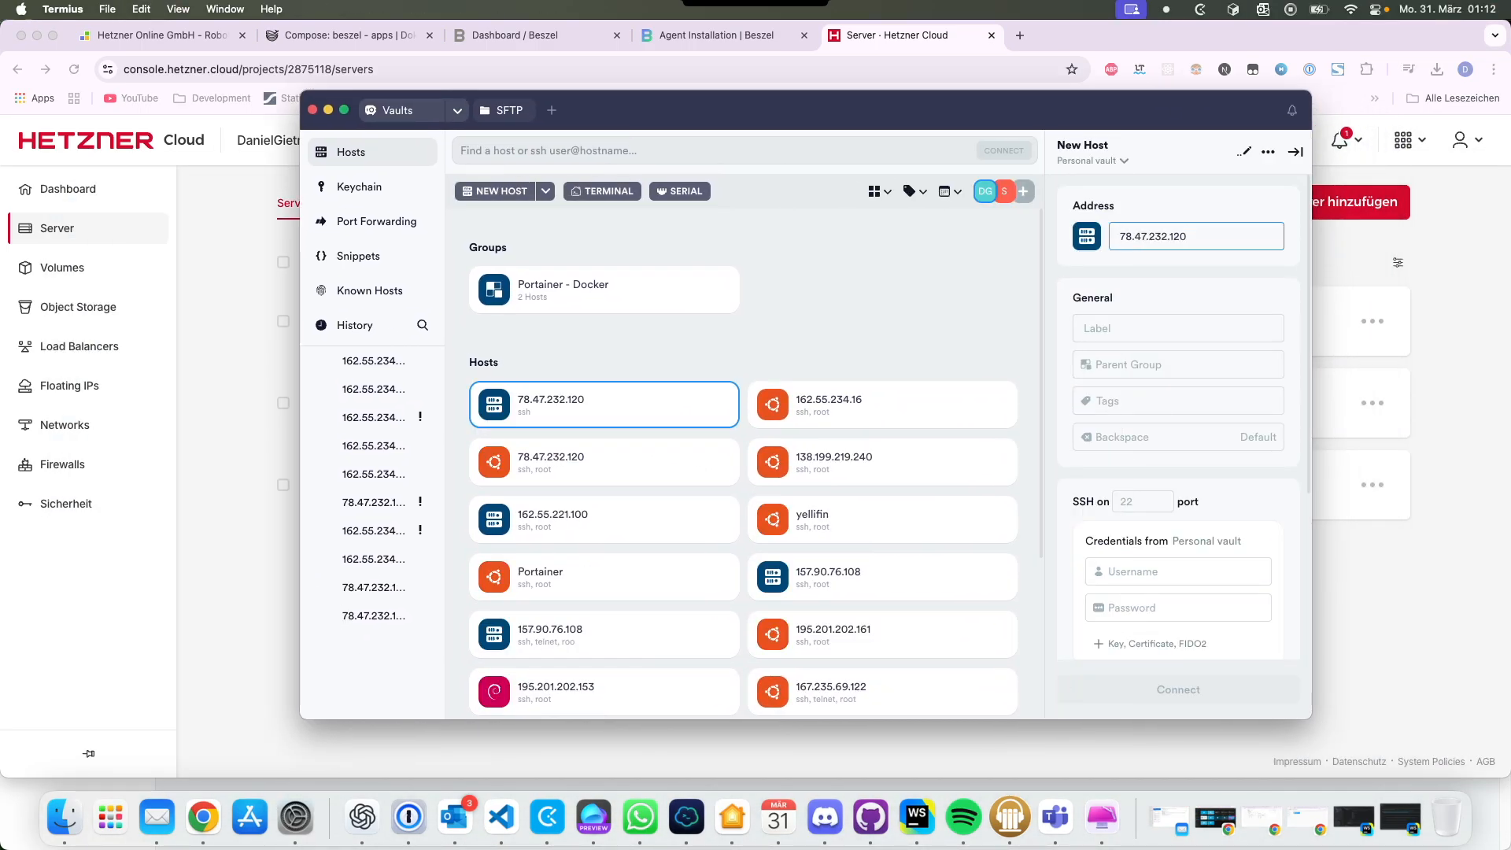
pyautogui.click(1294, 152)
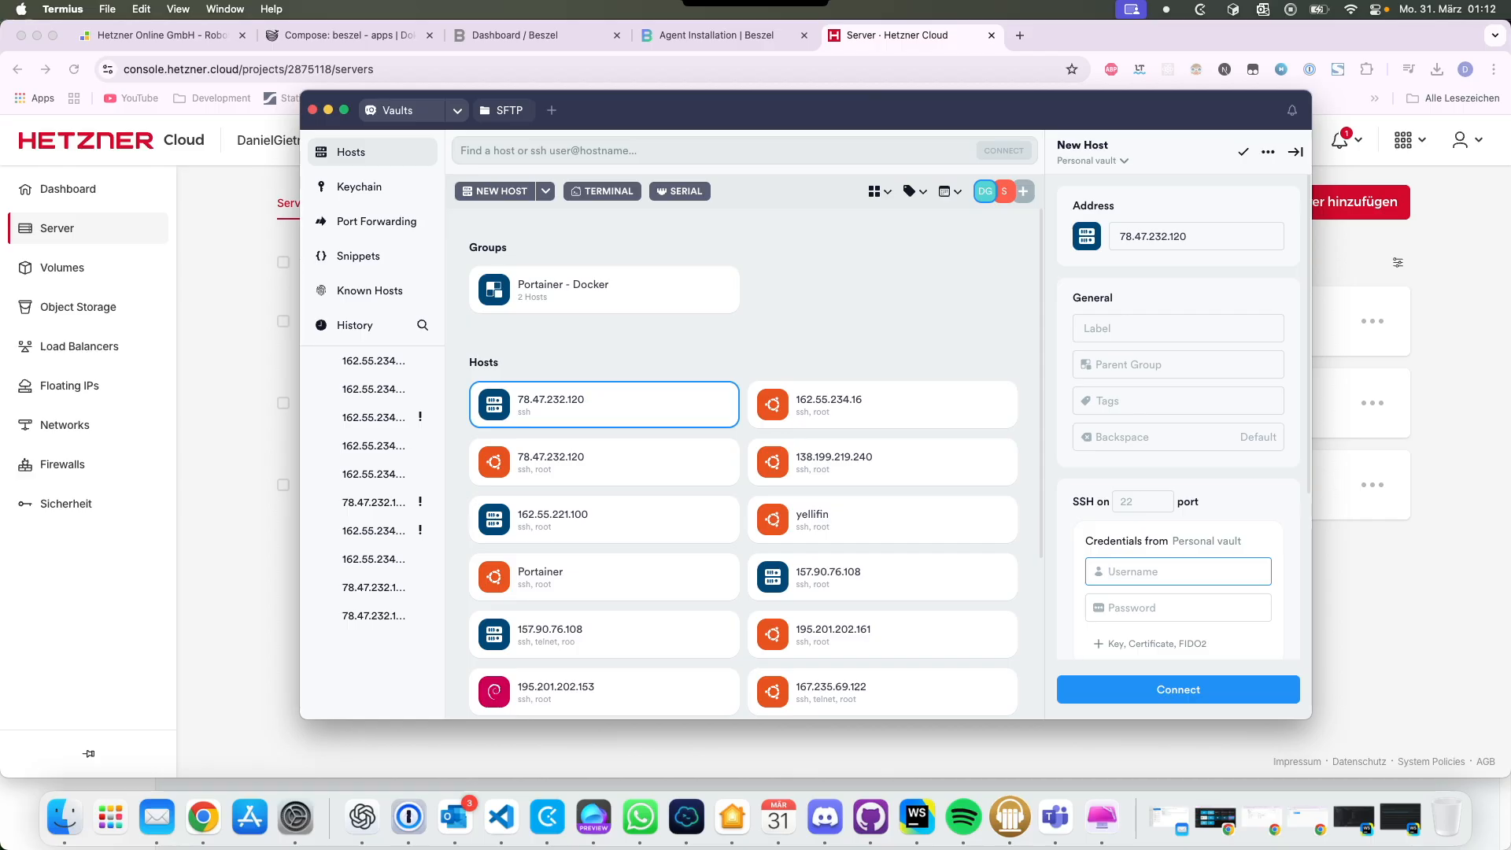
pyautogui.write('root')
pyautogui.click(1155, 644)
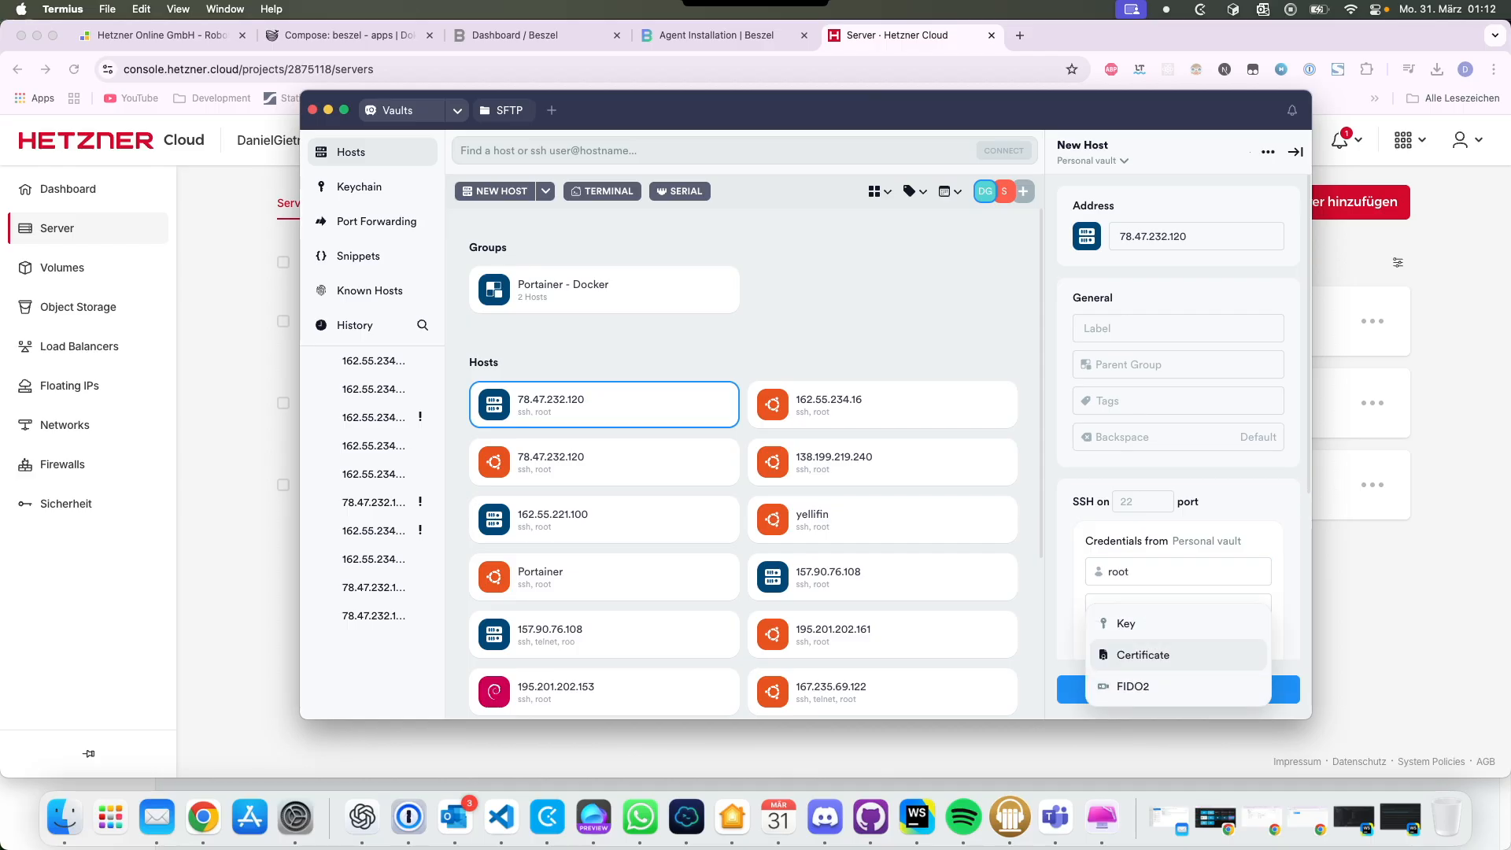
pyautogui.click(1138, 624)
pyautogui.click(1138, 679)
# Step: Connect to the new server, accepting the replaced fingerprint, then return to the Beszel dashboard
pyautogui.click(1165, 689)
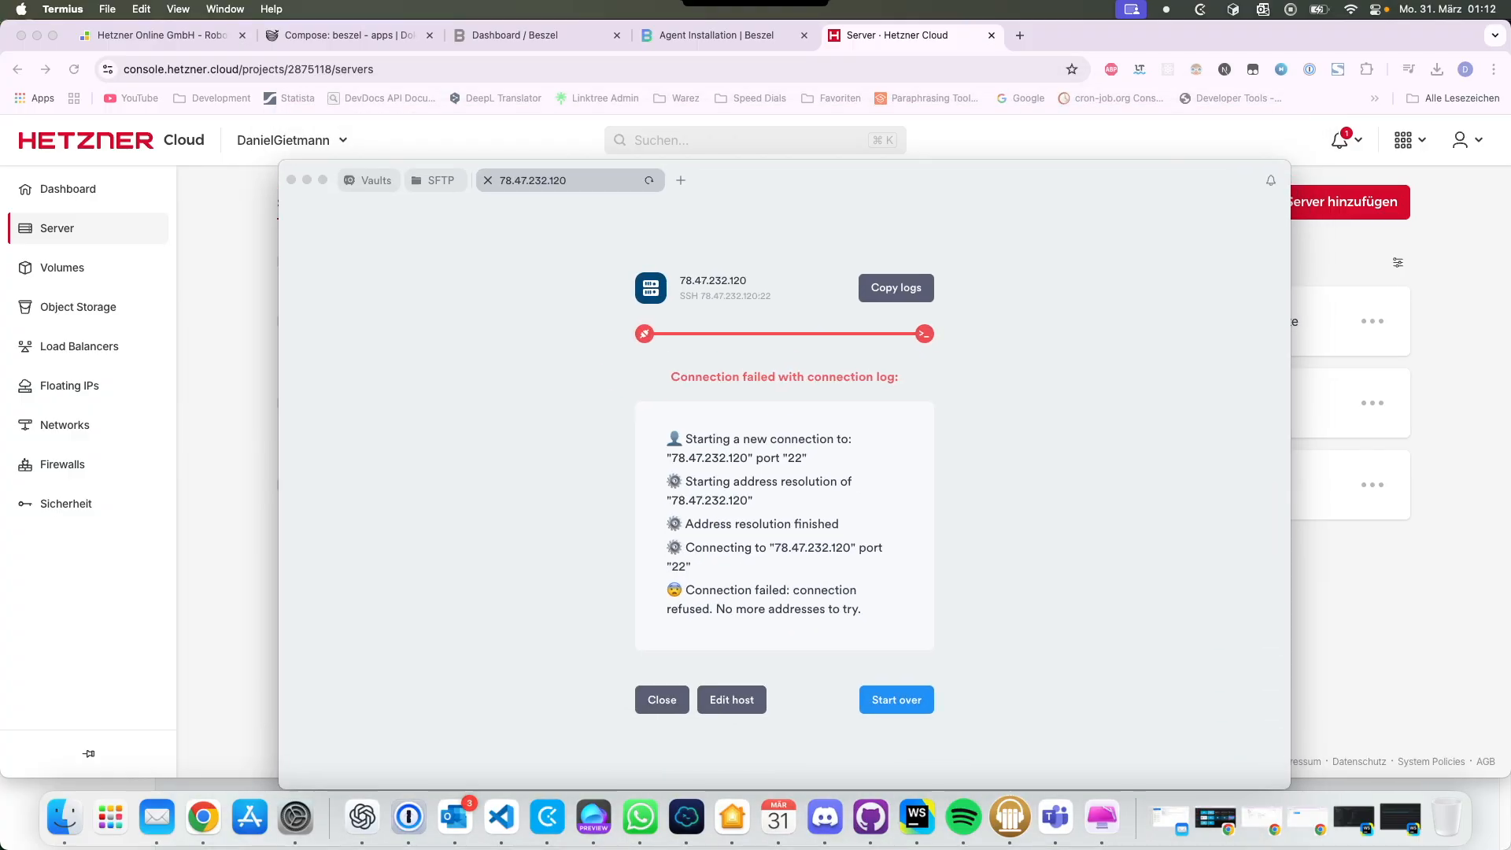
pyautogui.press('Return')
pyautogui.press('Return')
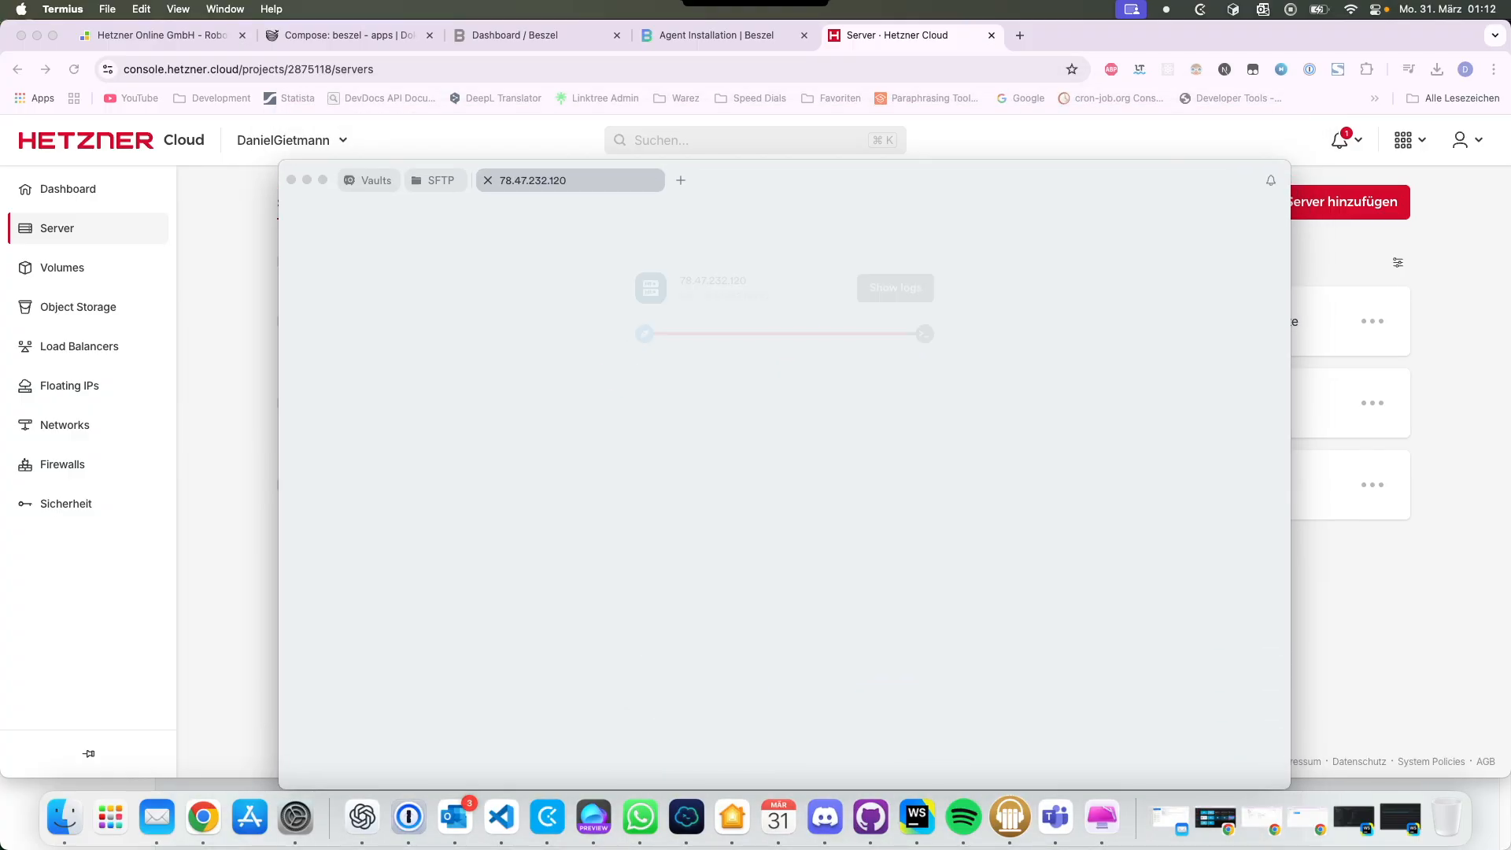
pyautogui.press('Return')
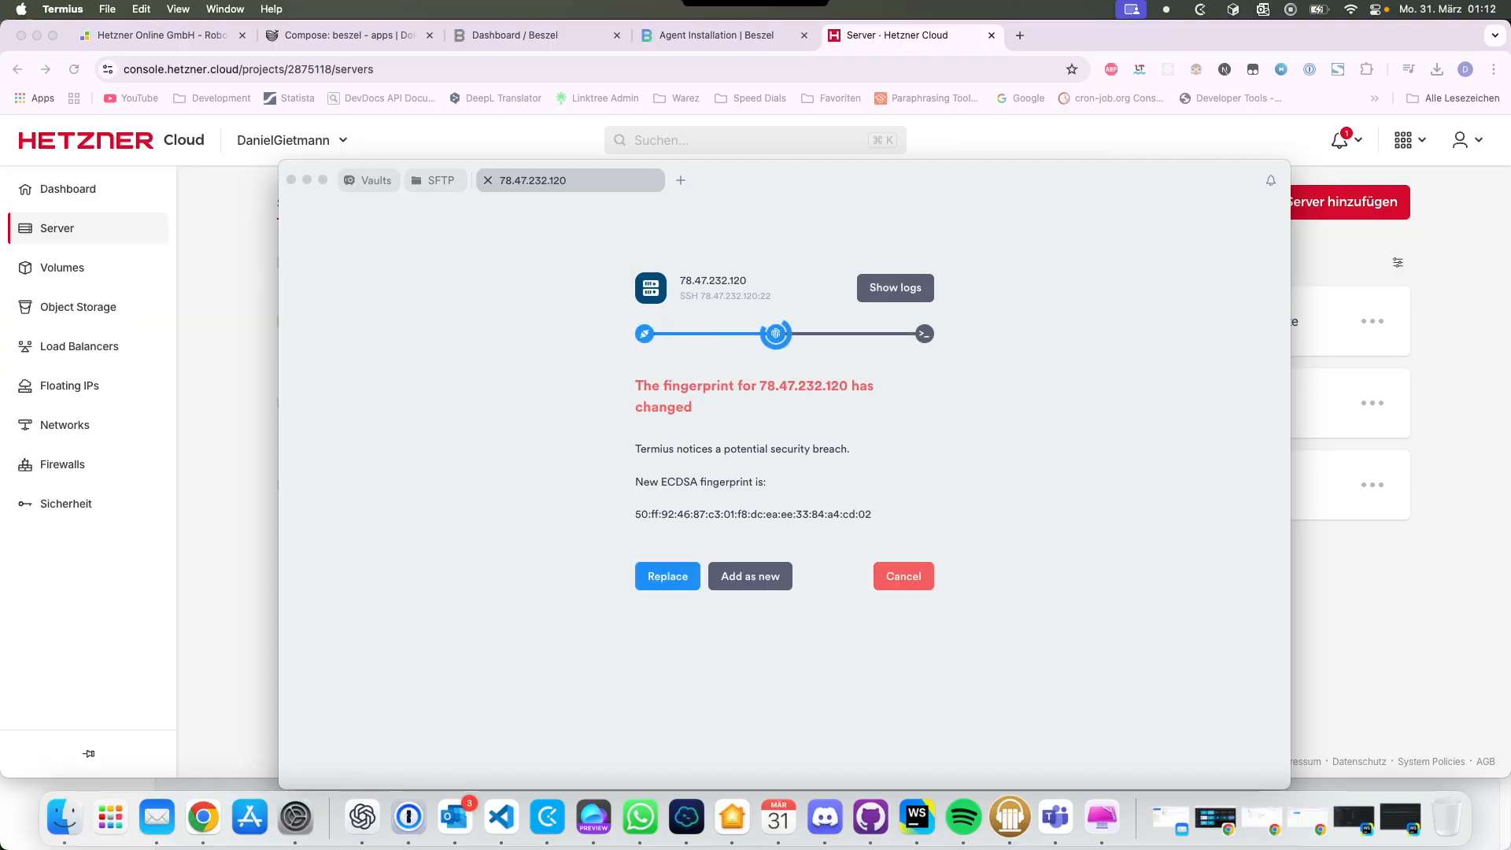
pyautogui.press('Return')
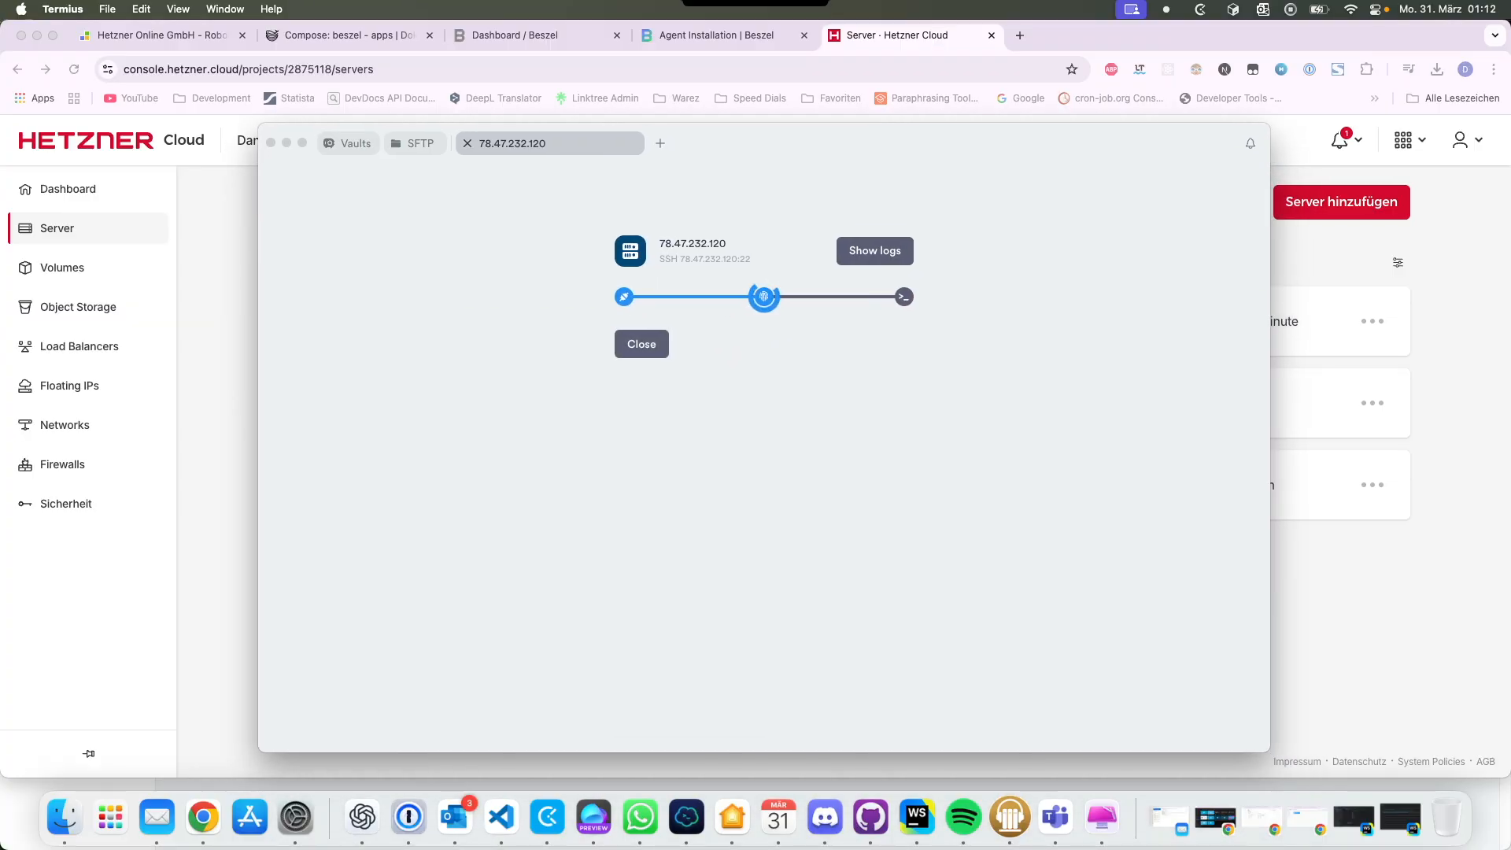
pyautogui.moveTo(669, 126); pyautogui.dragTo(650, 128)
pyautogui.click(716, 36)
pyautogui.click(515, 35)
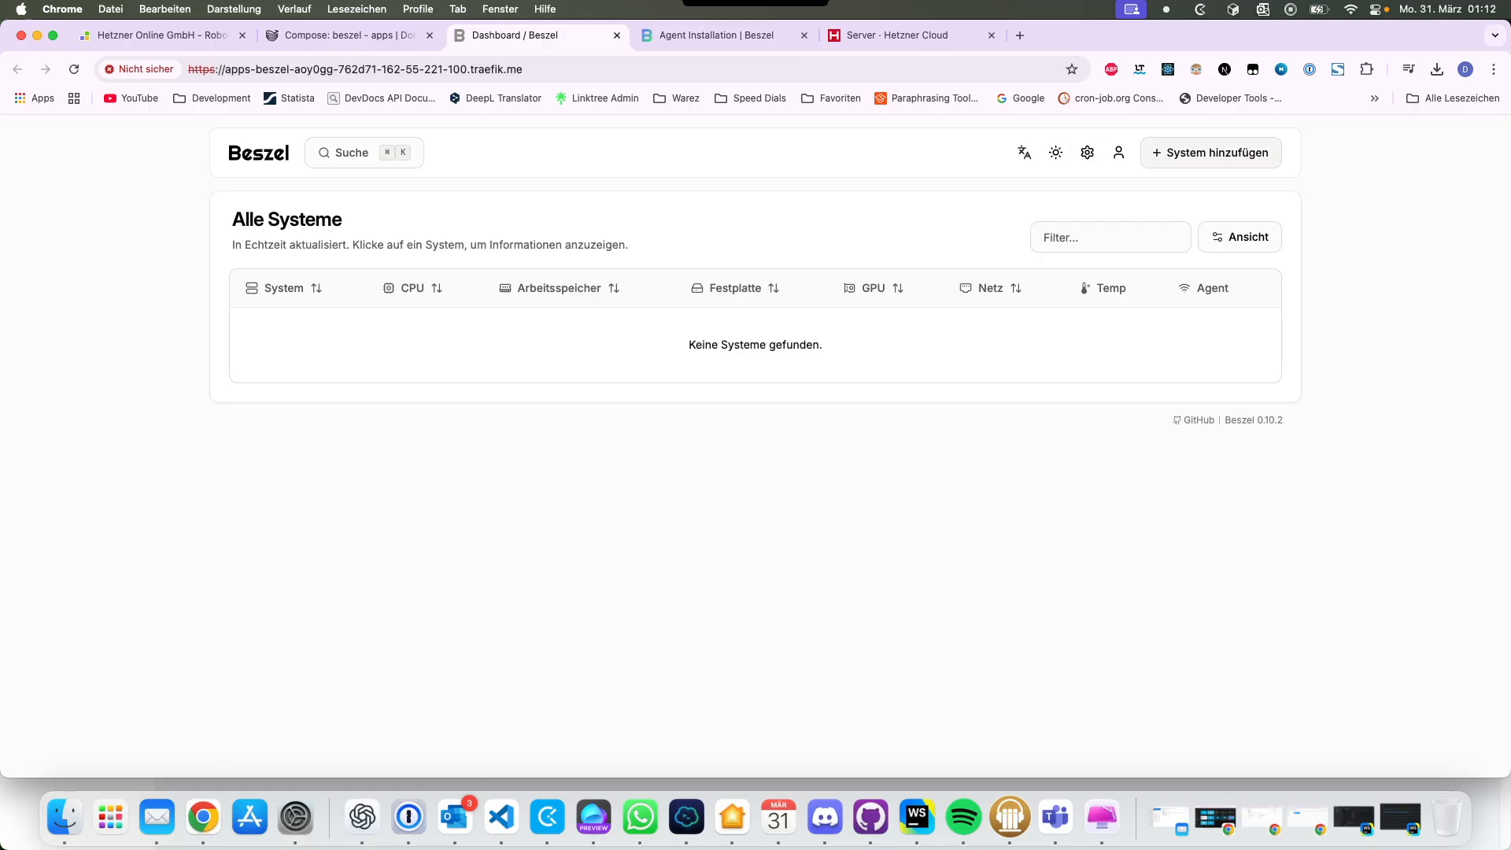
# Step: Switch Beszel to English and start a Binary-agent system named Cloud Server 1
pyautogui.click(1024, 152)
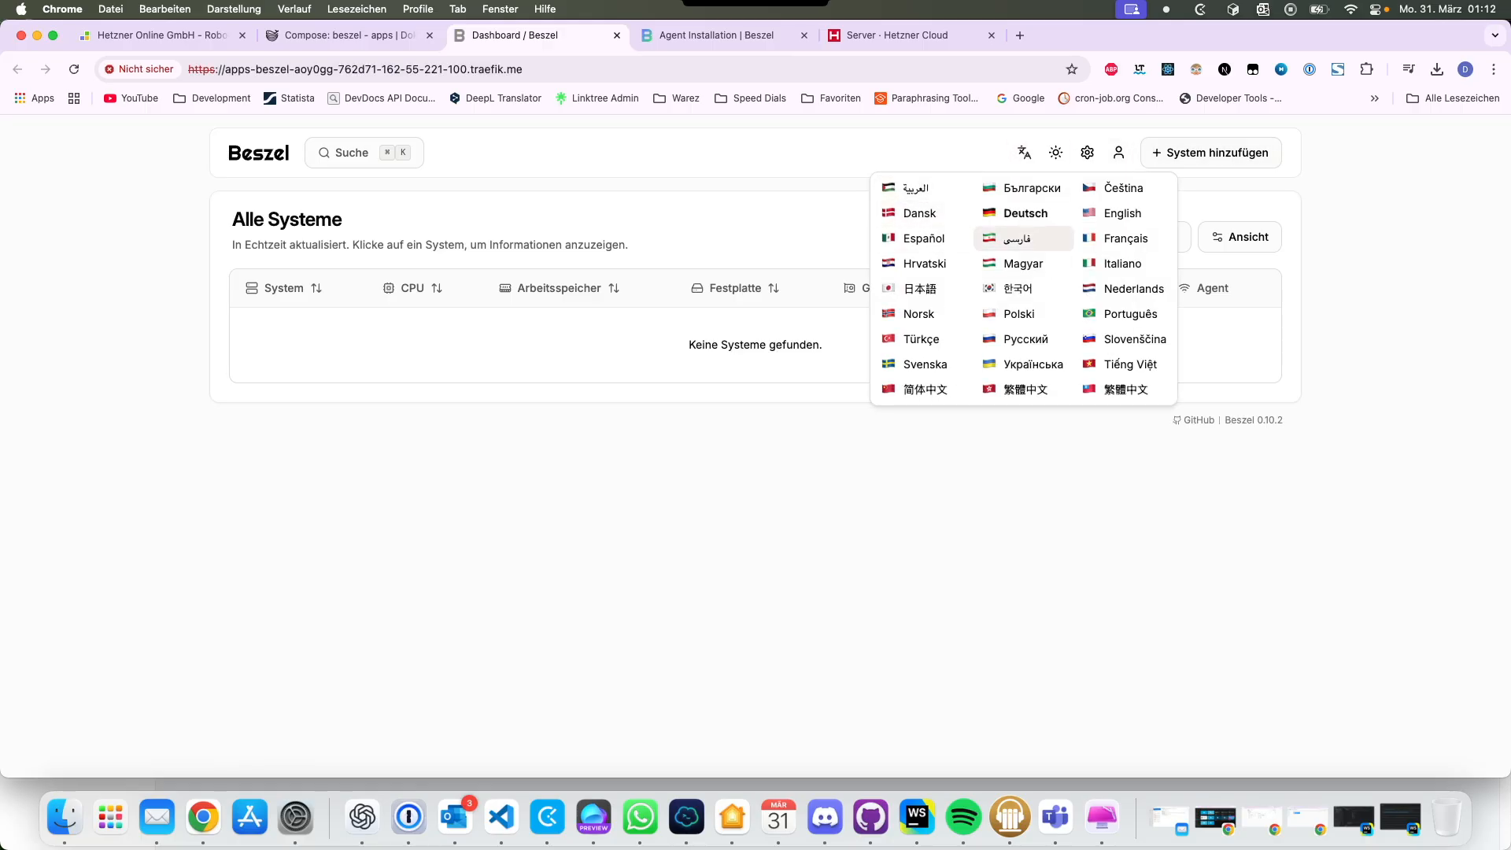
pyautogui.click(1122, 212)
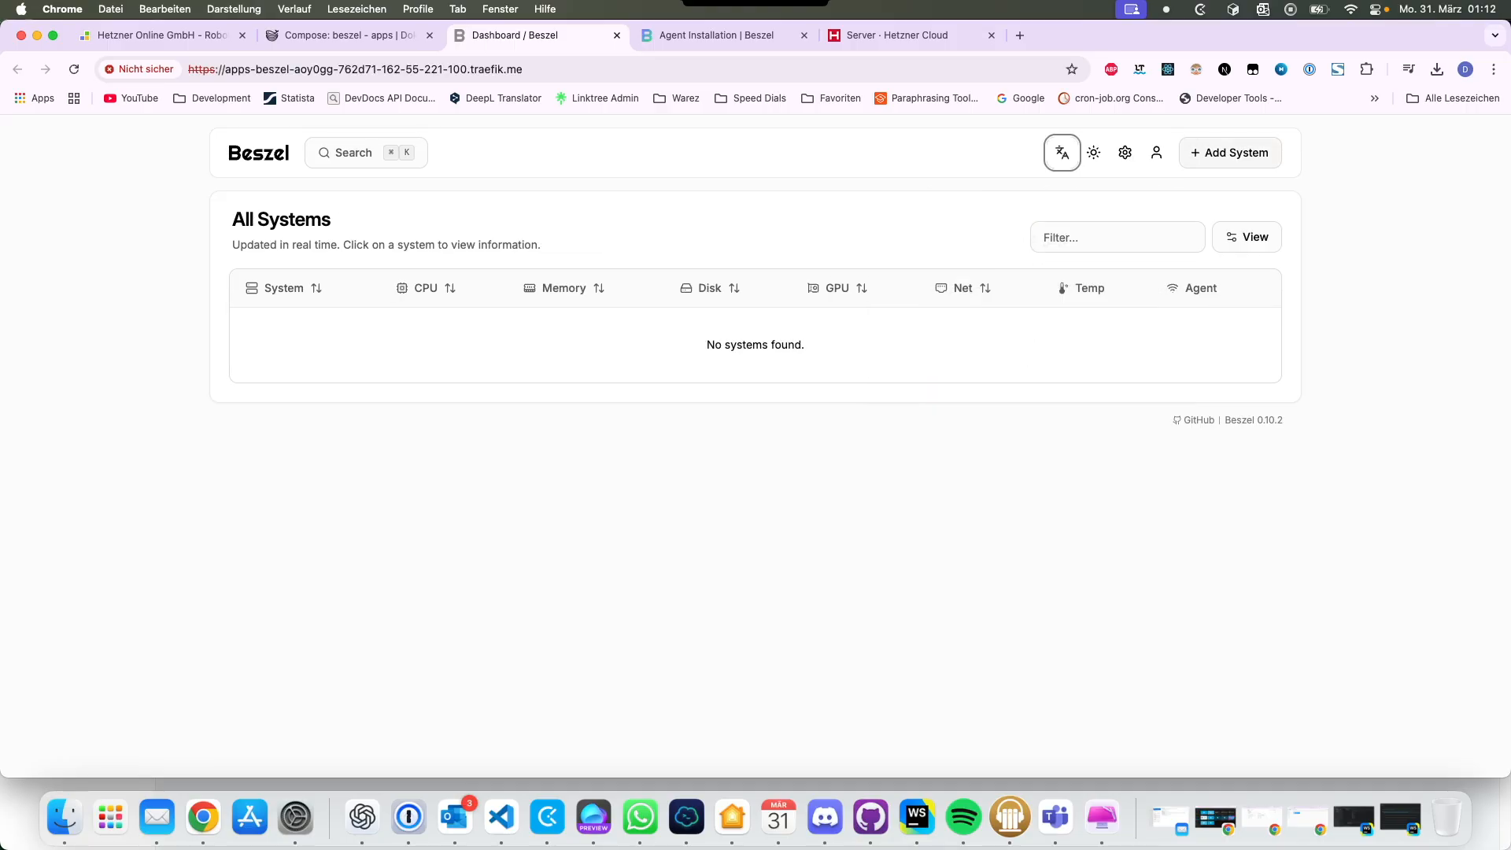
pyautogui.click(1230, 152)
pyautogui.click(839, 332)
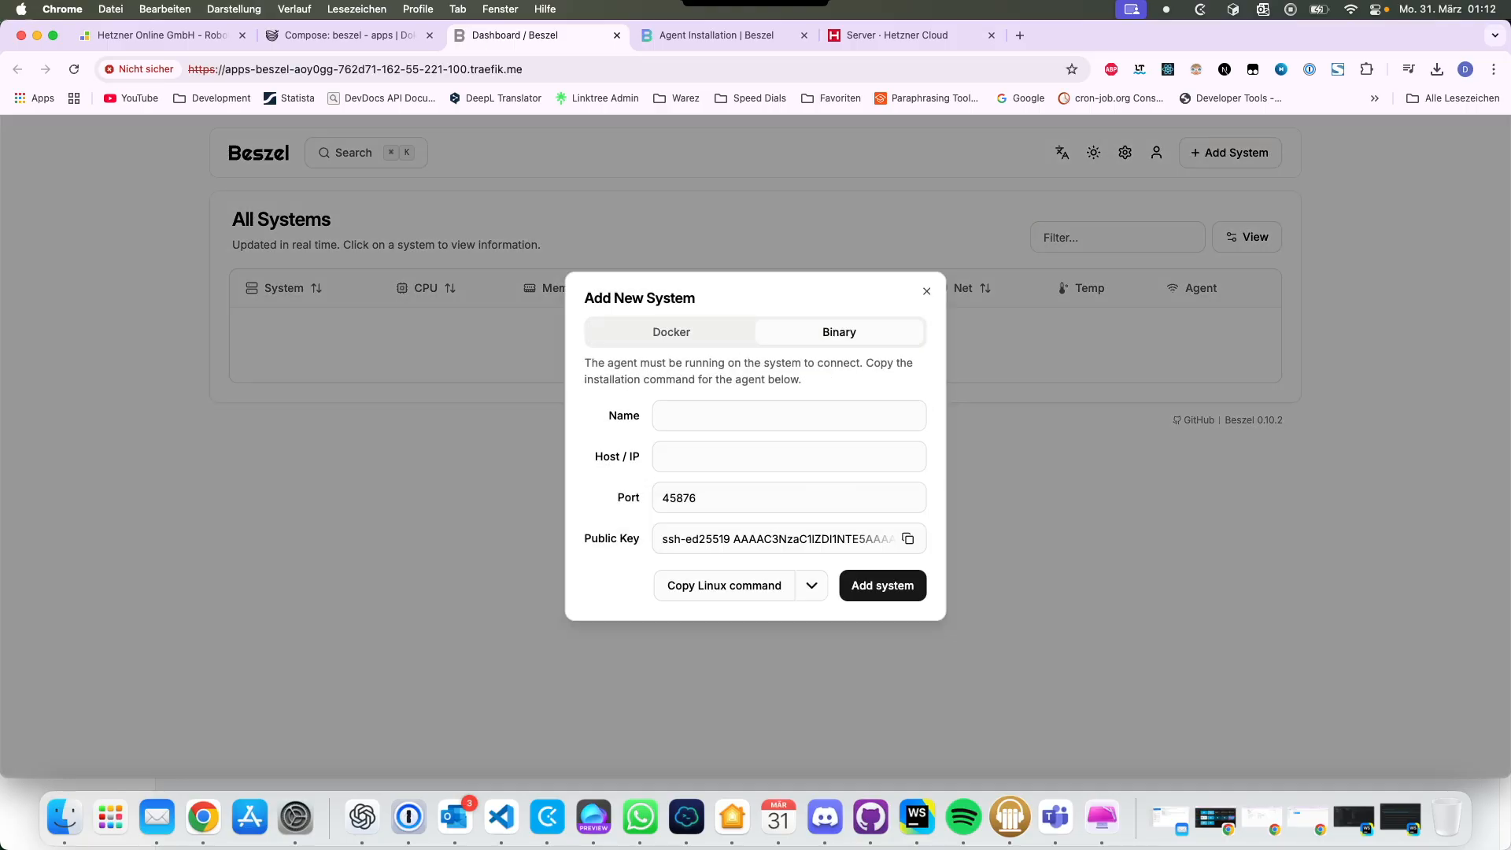
pyautogui.click(788, 416)
pyautogui.write('Cl')
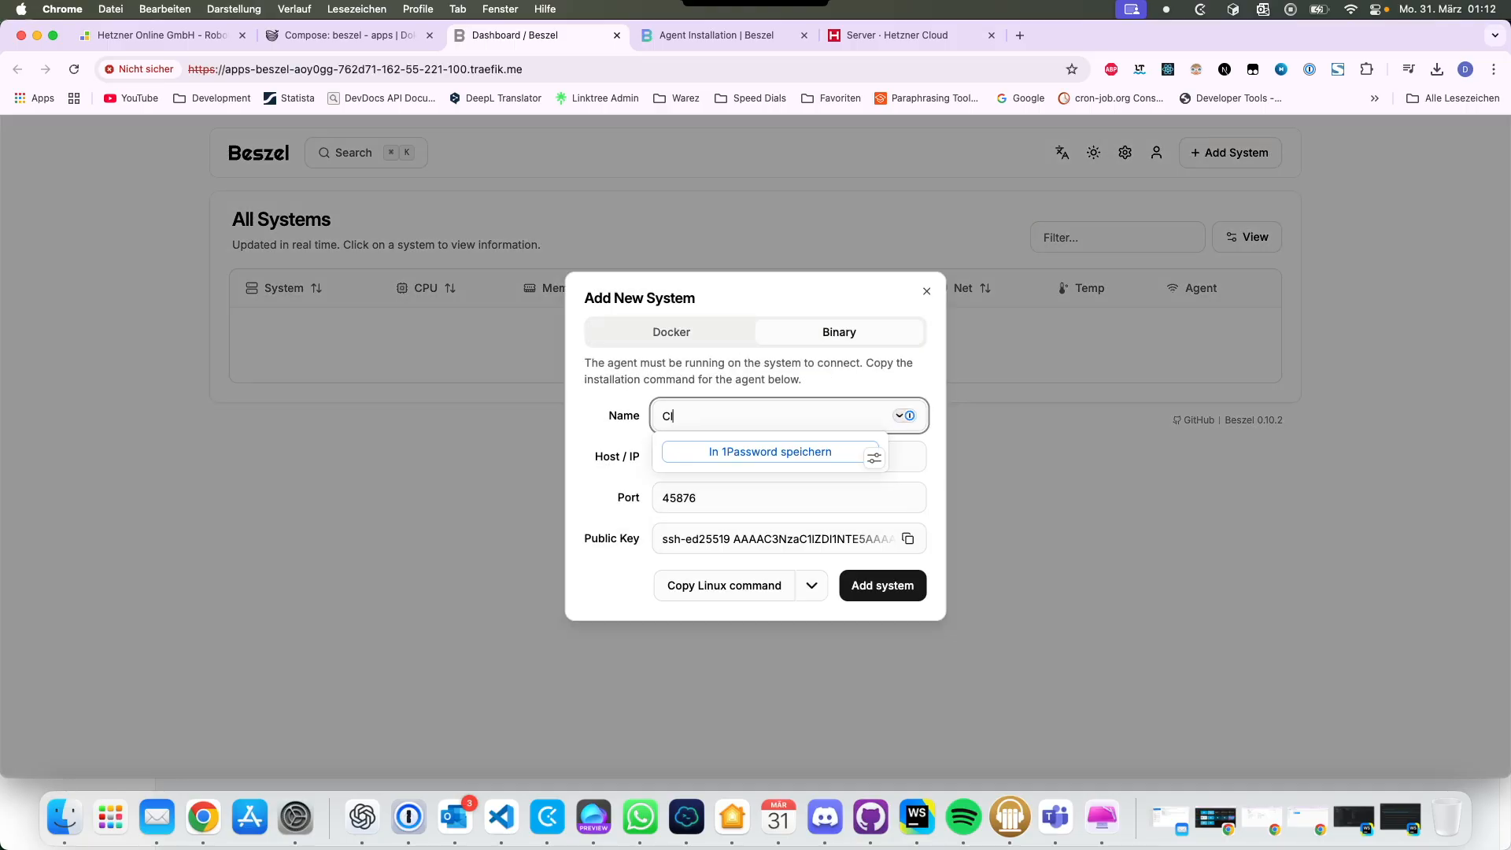
pyautogui.write('oud Server 1')
# Step: Enter host 78.47.232.120 with port 45876 and copy the Linux agent install command
pyautogui.press('Tab')
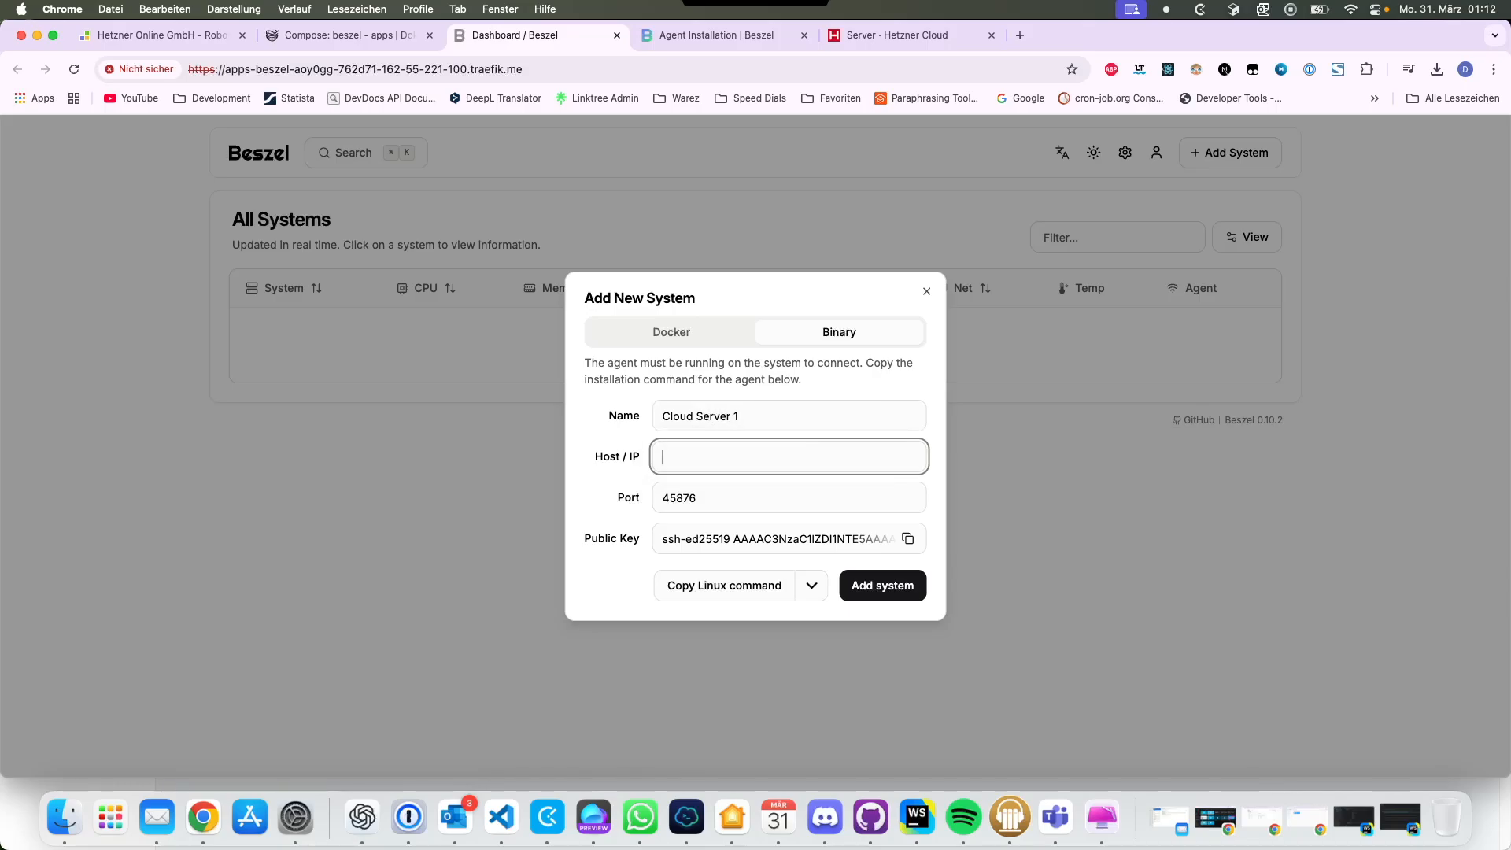
pyautogui.click(897, 34)
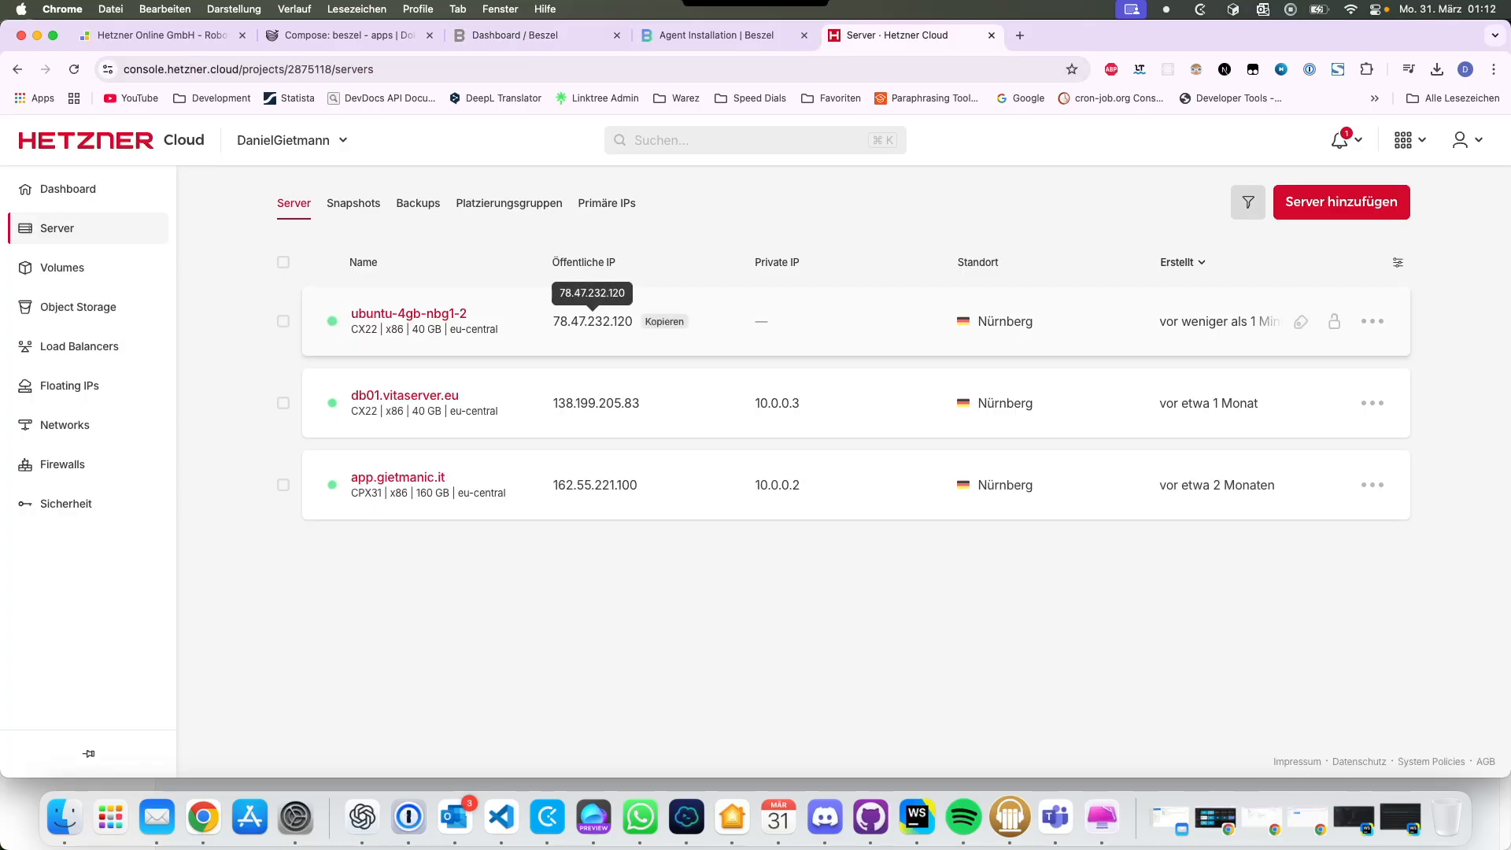
pyautogui.click(538, 36)
pyautogui.write('78.47.232.120')
pyautogui.press('Tab')
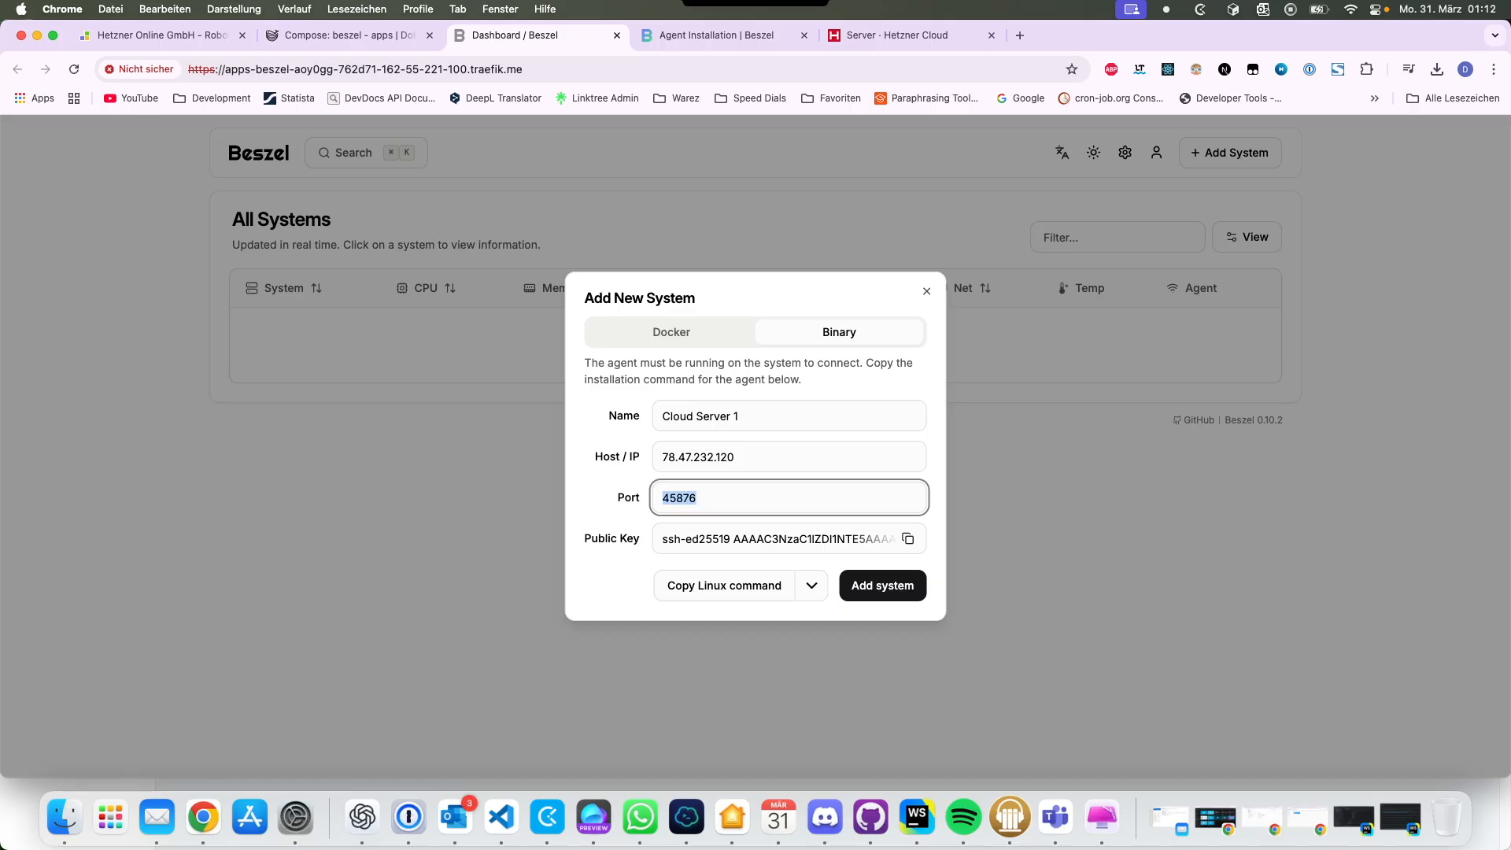
pyautogui.click(613, 587)
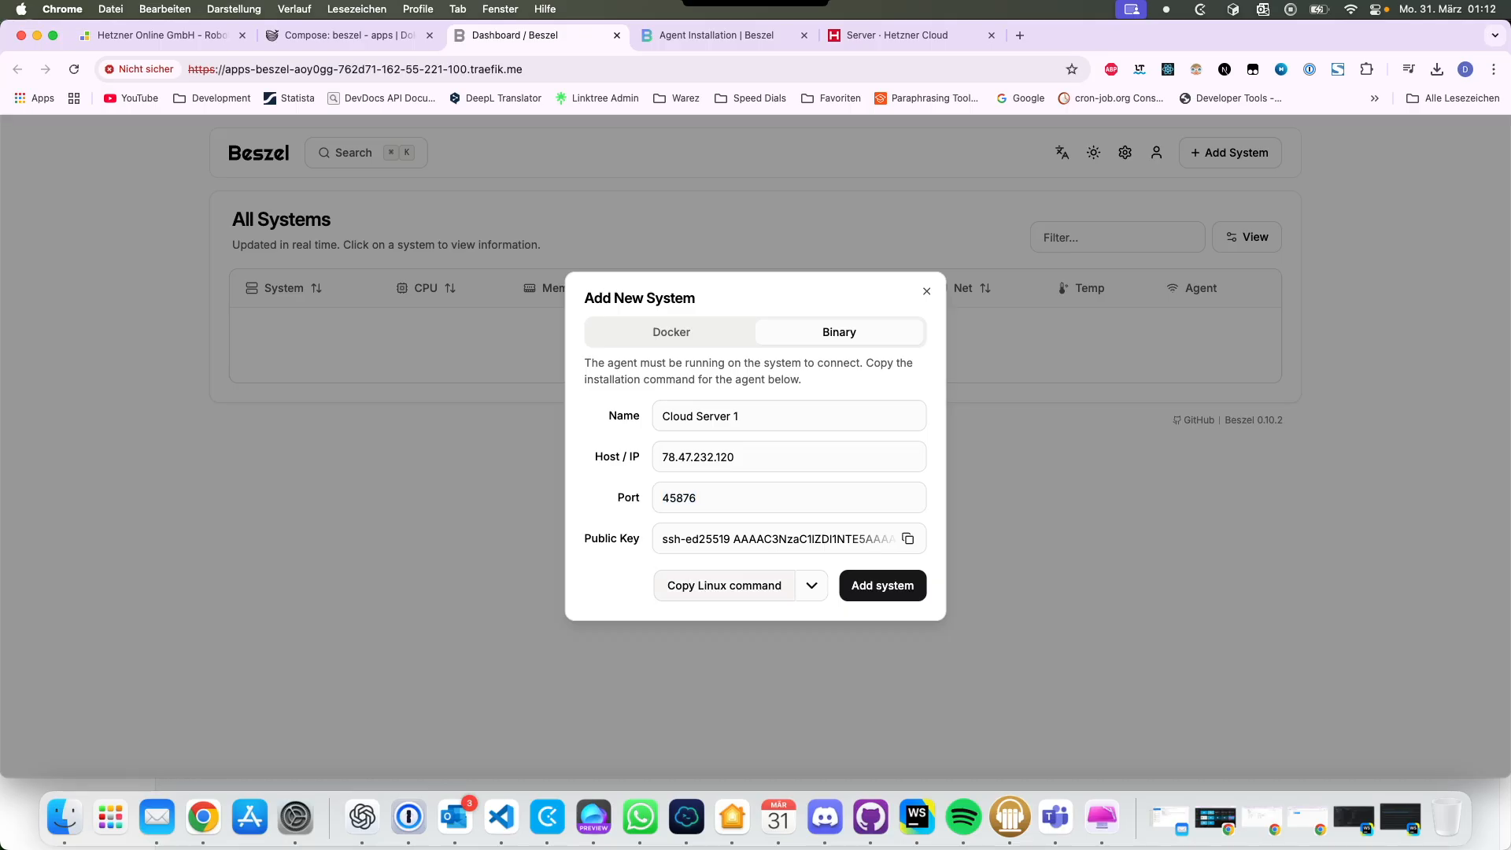
pyautogui.click(724, 586)
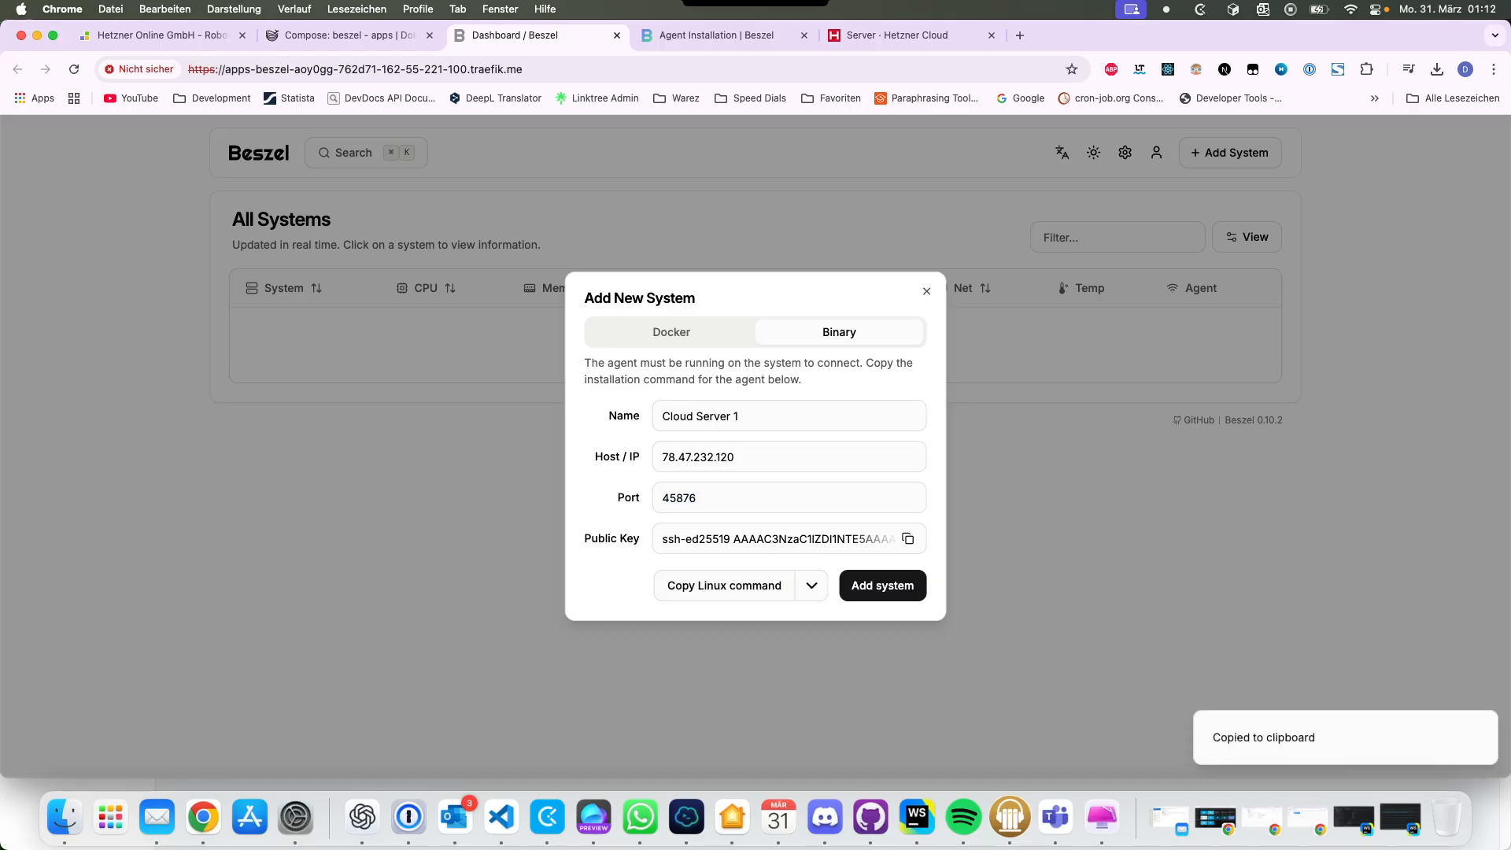
# Step: Run the agent install command over SSH, add Cloud Server 1 in Beszel, and accept daily auto-updates
pyautogui.click(686, 817)
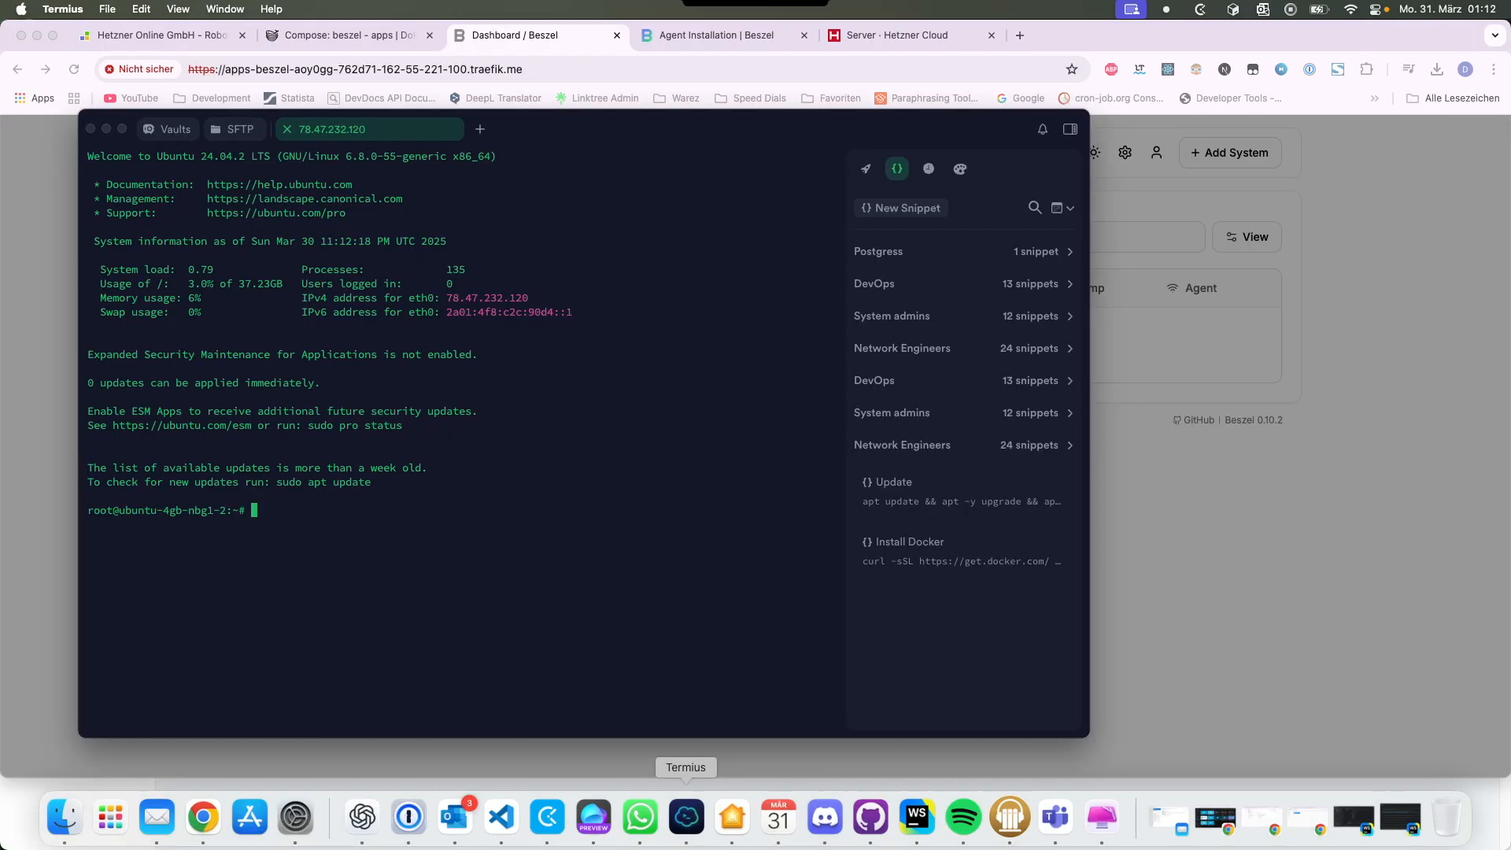
pyautogui.press('super+v')
pyautogui.press('Return')
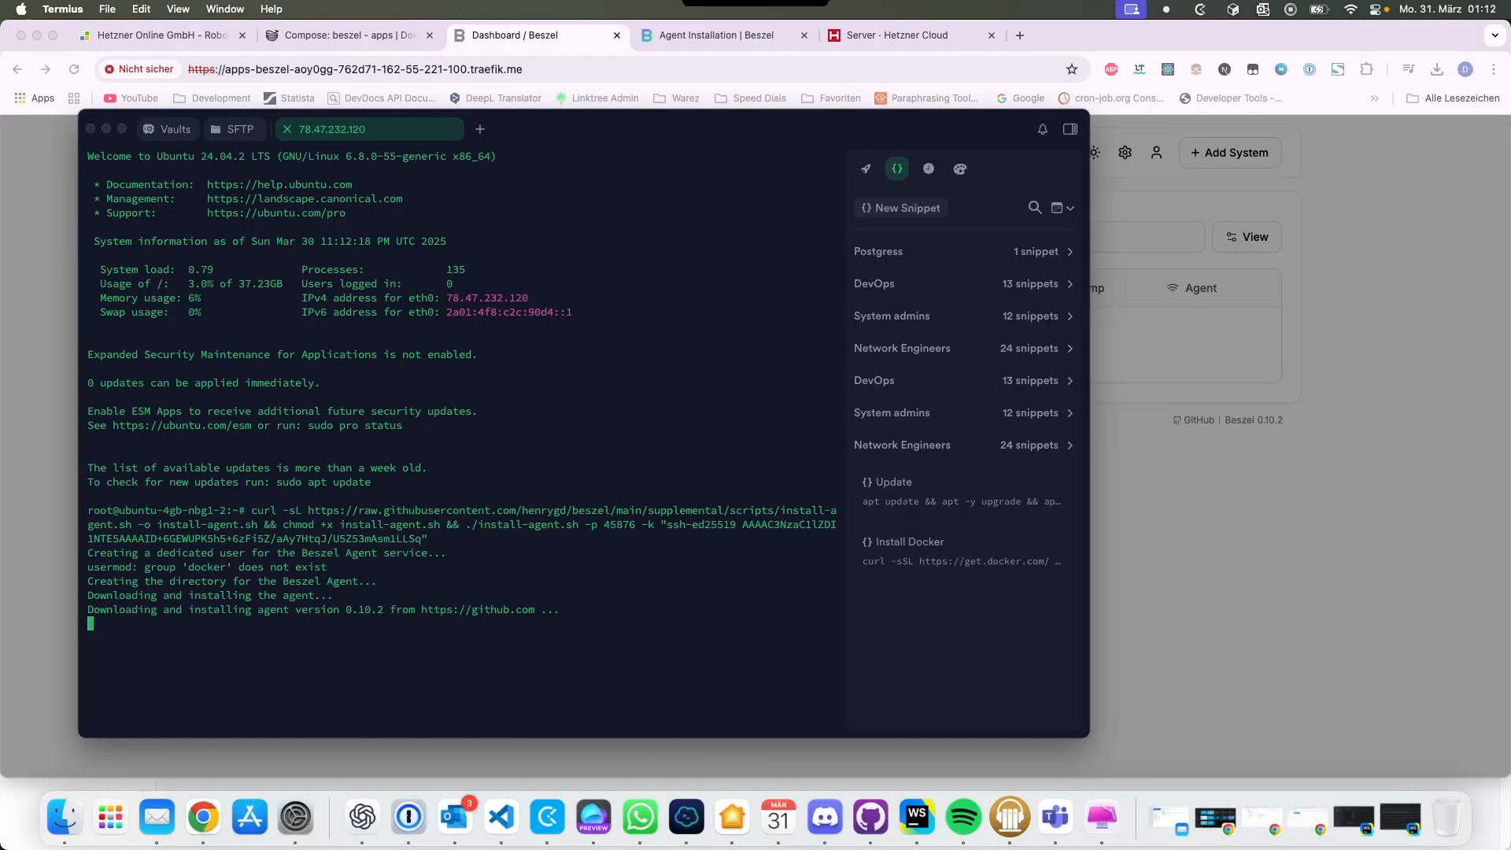
pyautogui.press('super+Tab')
pyautogui.click(880, 583)
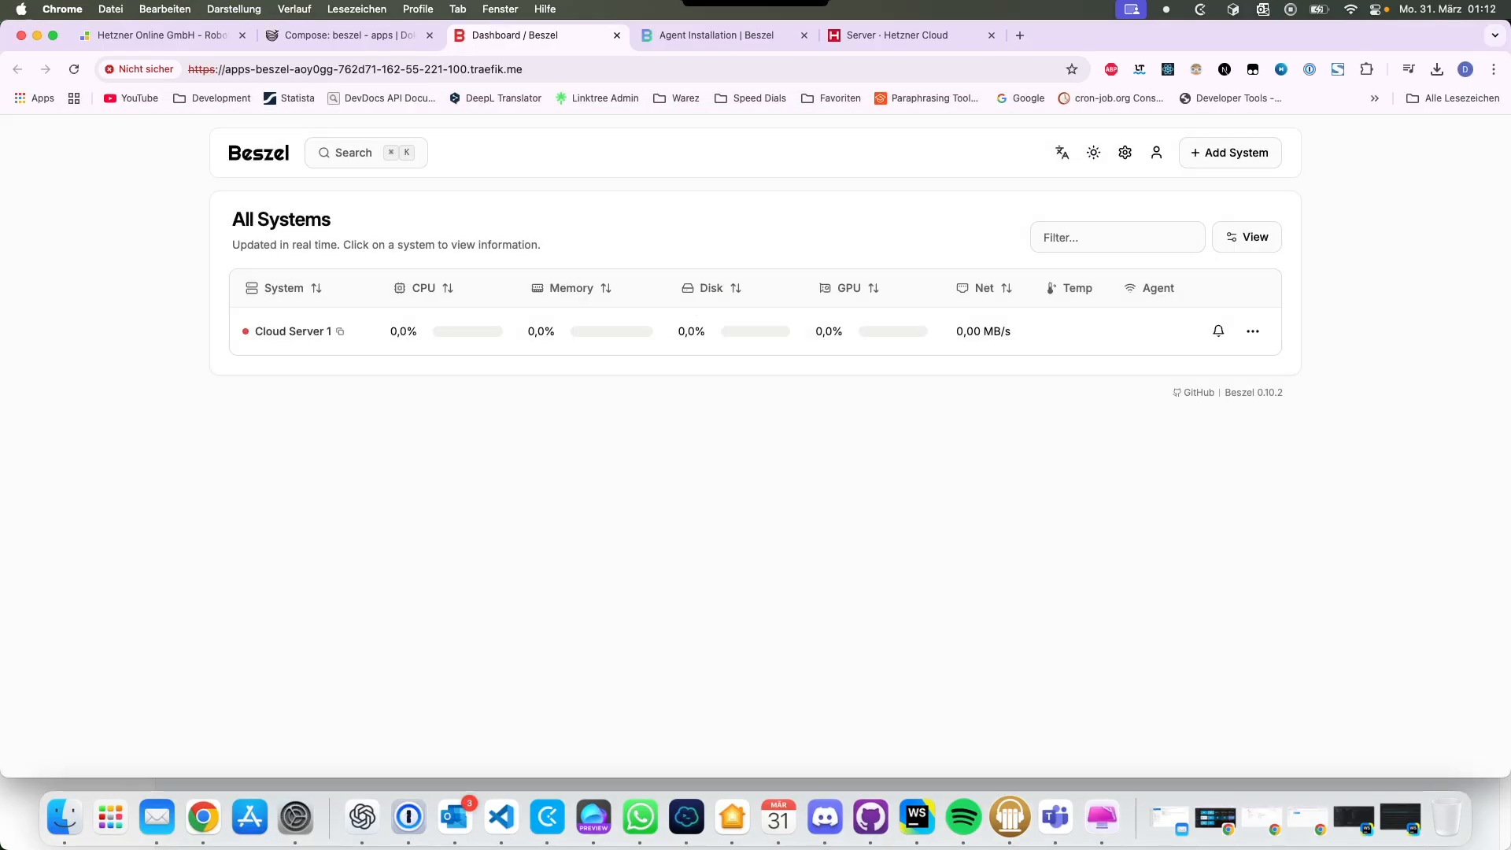
pyautogui.press('super+Tab')
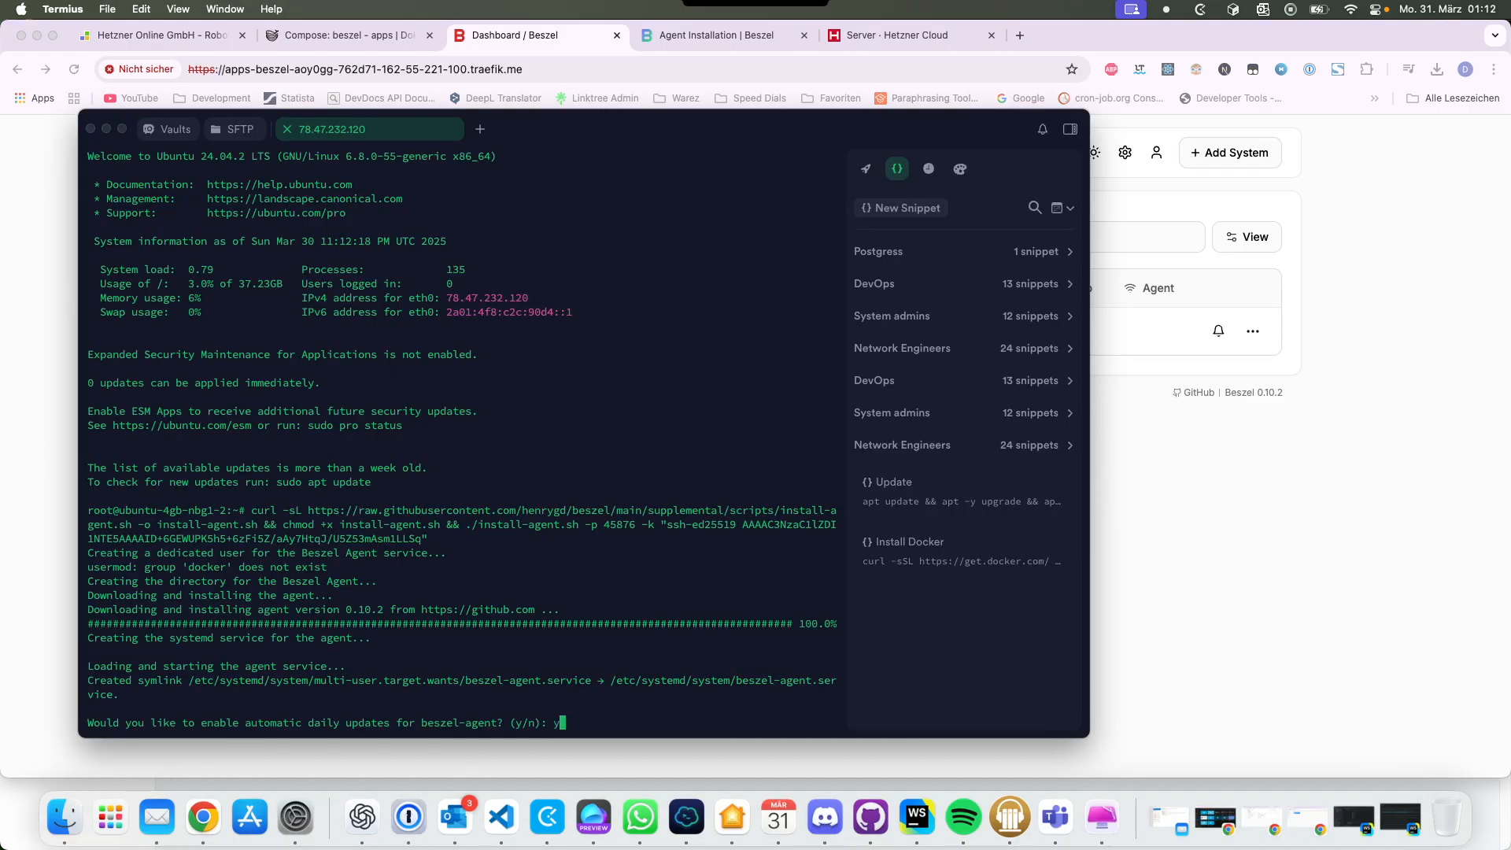
pyautogui.press('Return')
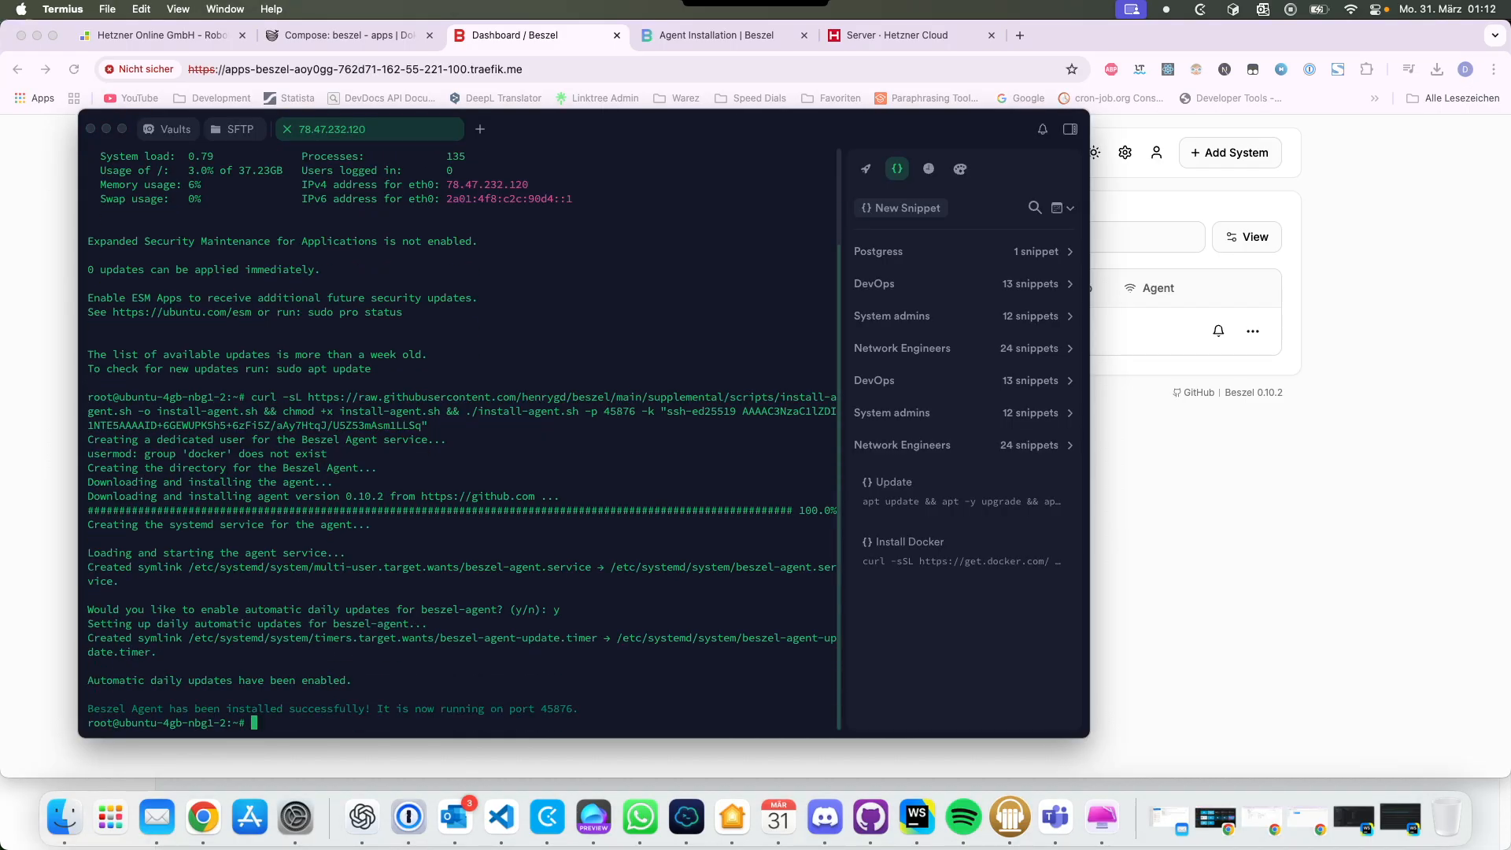
pyautogui.press('super+Tab')
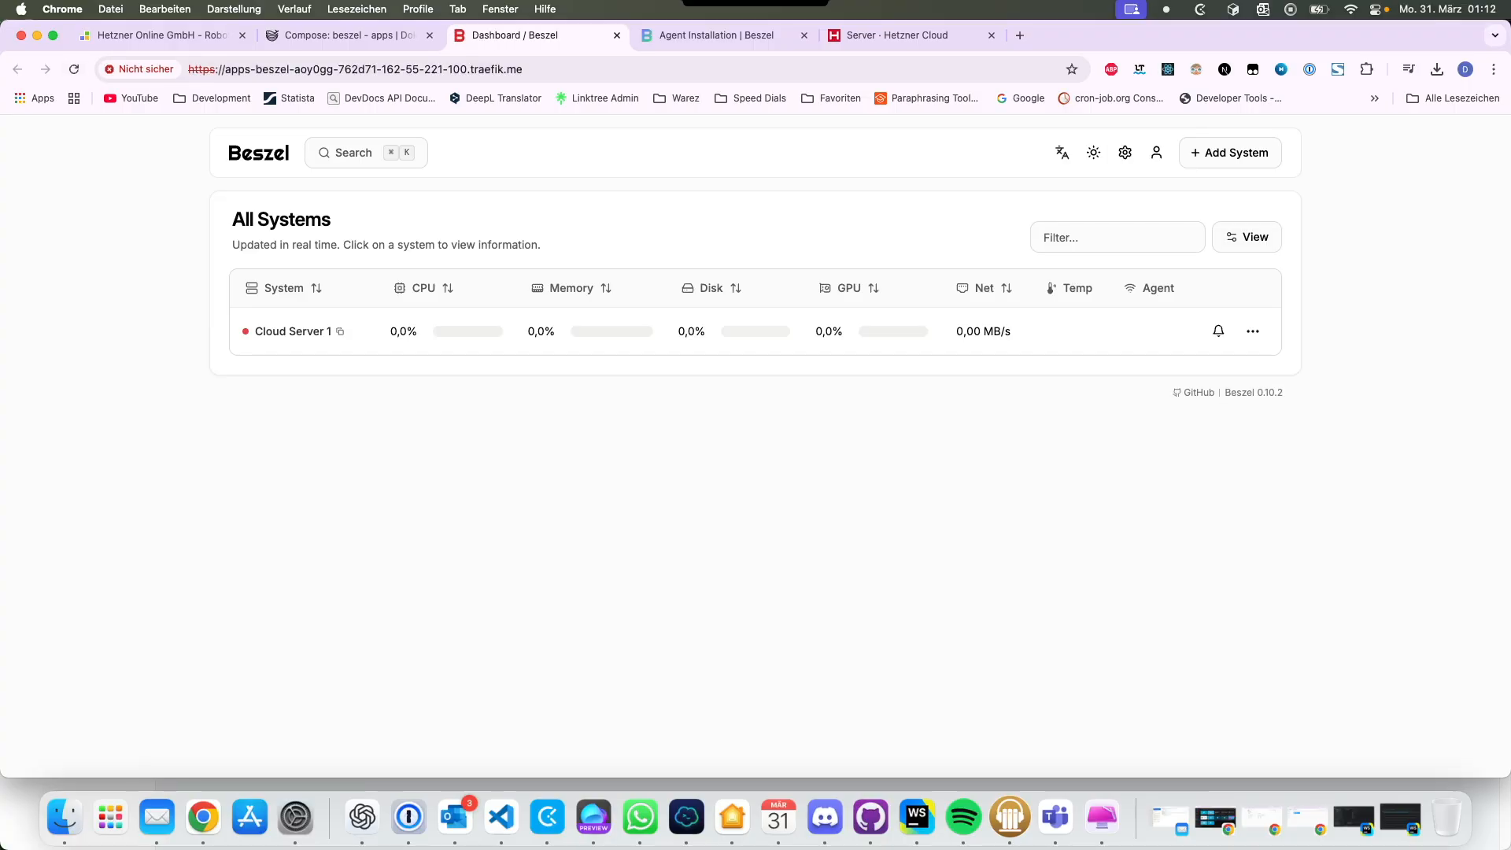
# Step: Open Cloud Server 1's details and reload until its connection status updates
pyautogui.click(294, 331)
pyautogui.click(365, 333)
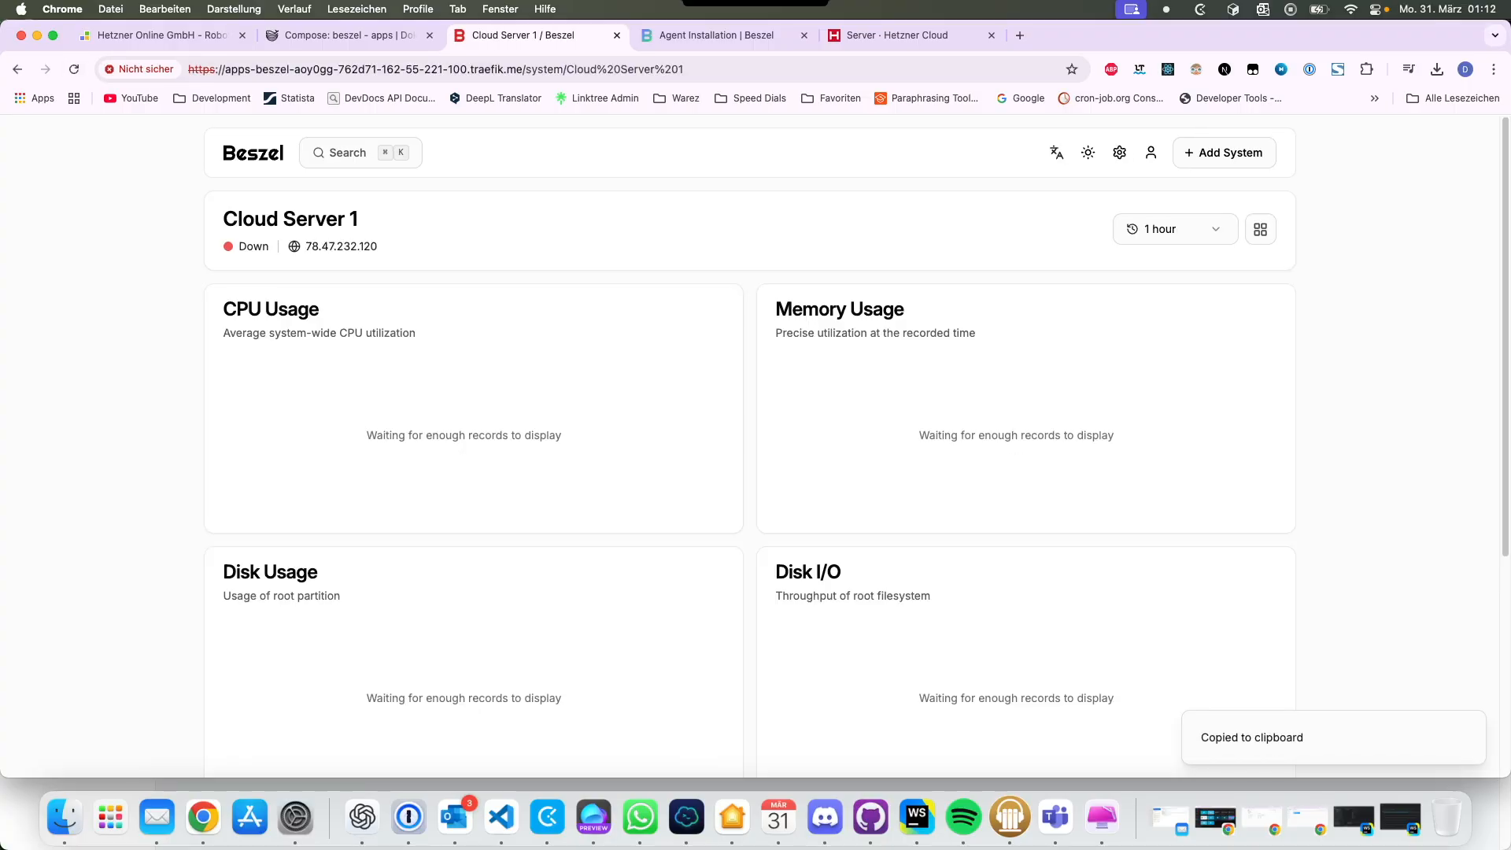
pyautogui.click(74, 69)
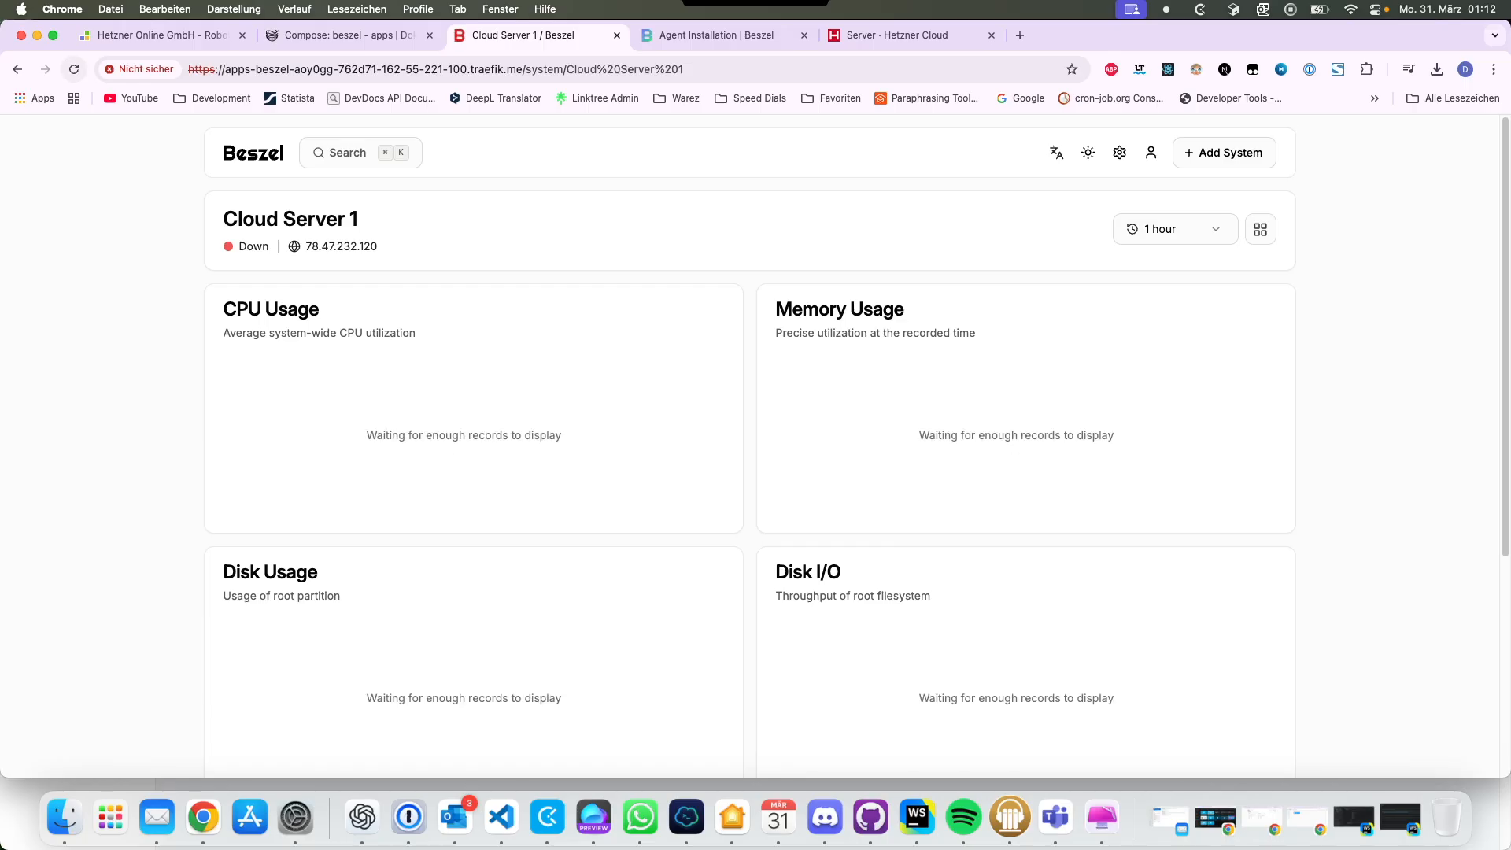
pyautogui.press('super+Tab')
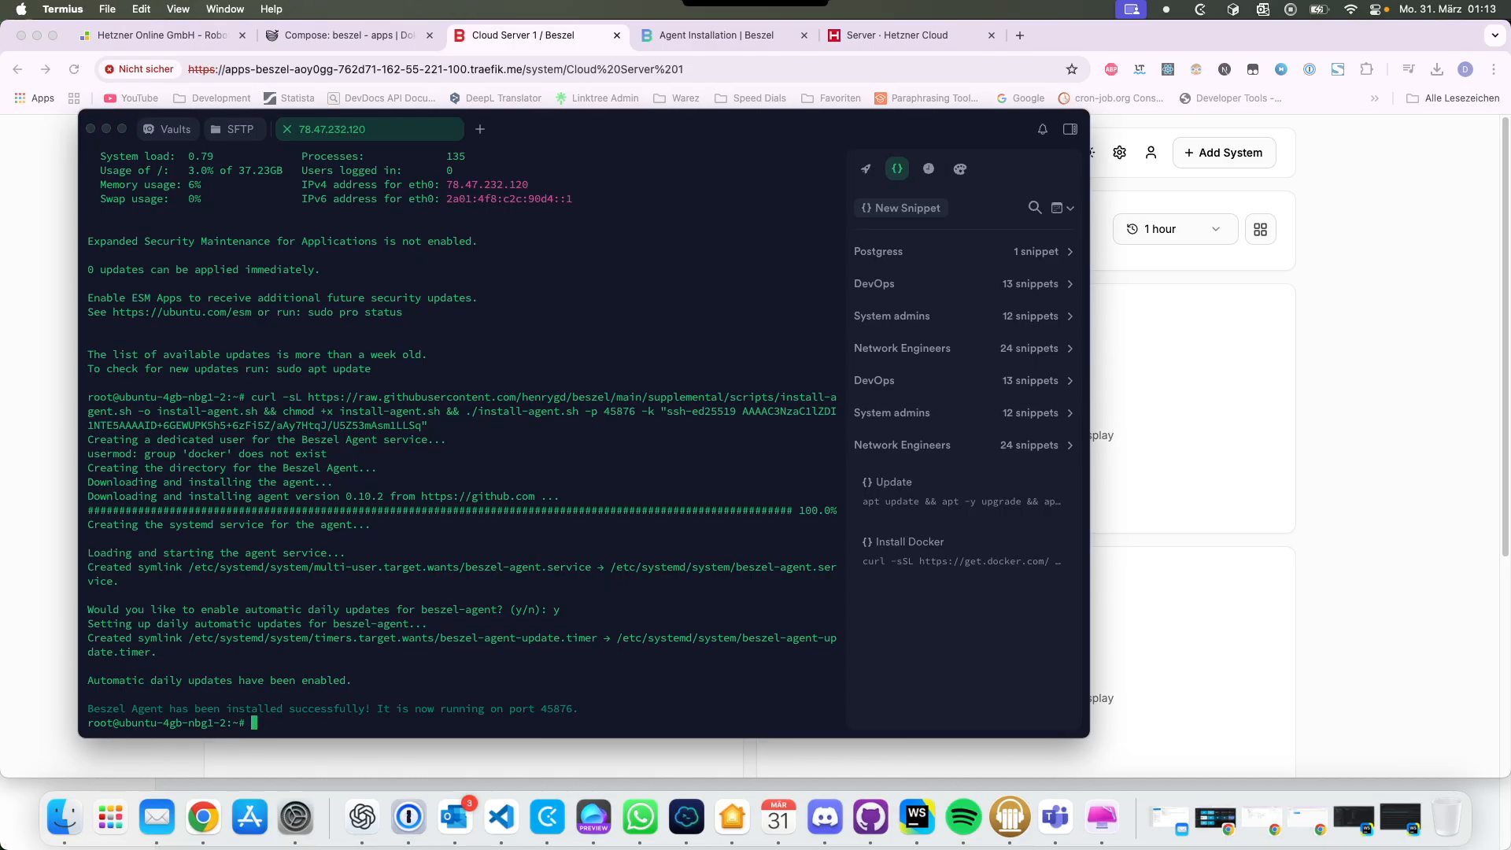
pyautogui.press('super+Tab')
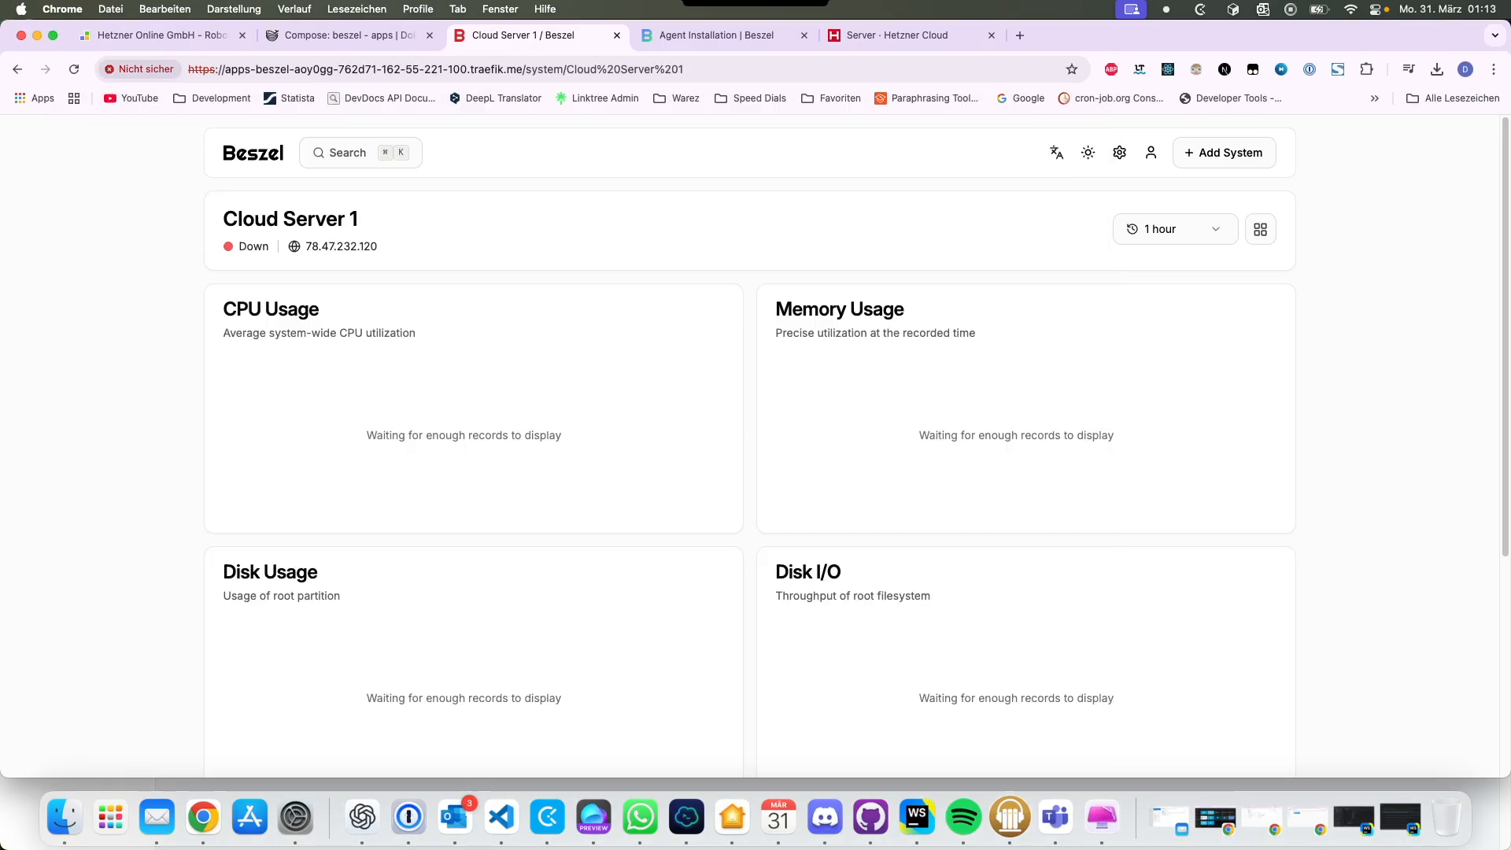
pyautogui.click(74, 69)
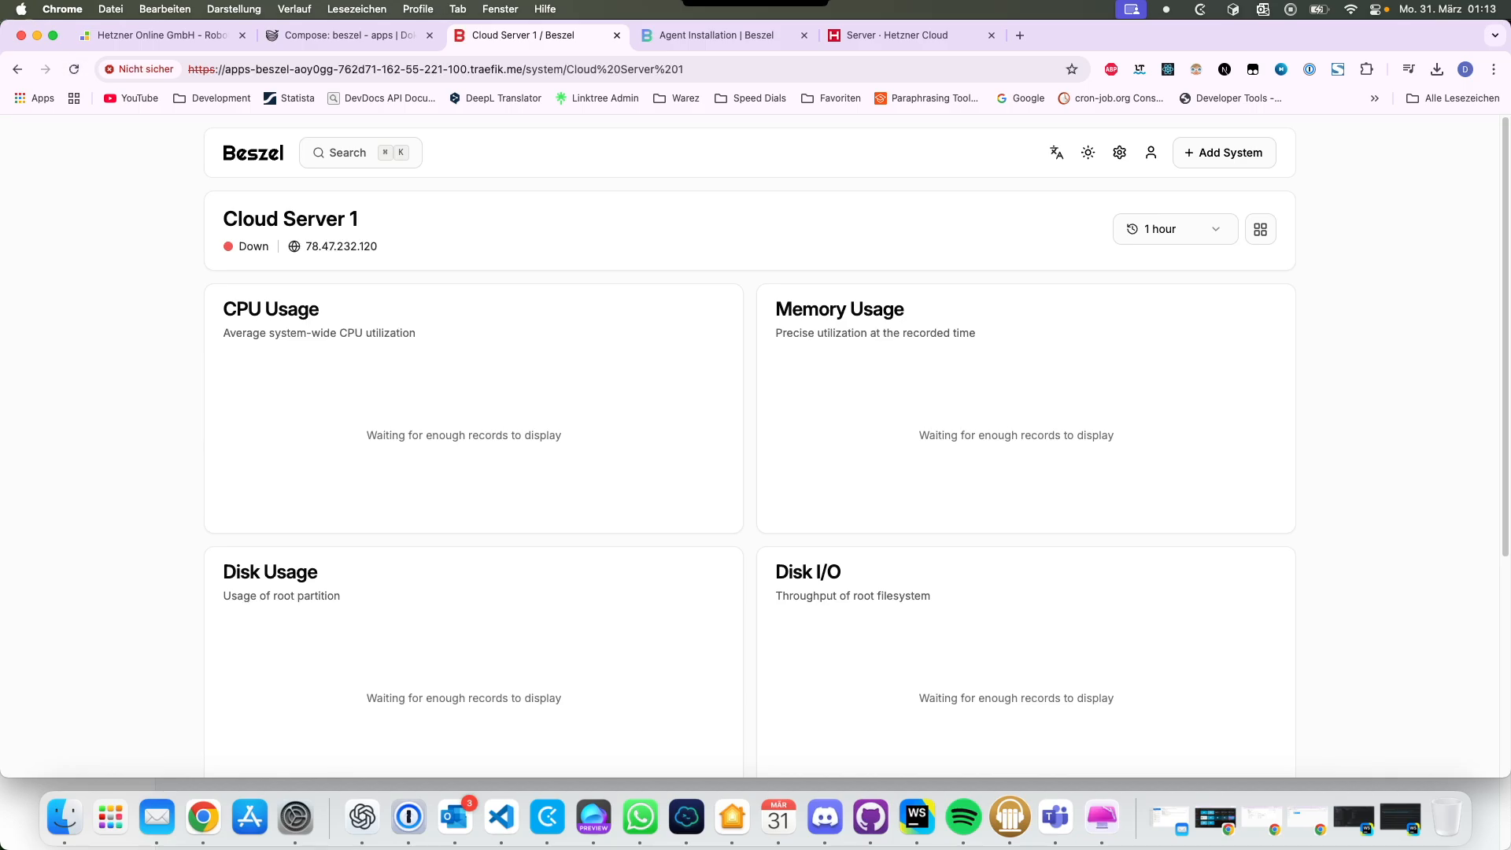
pyautogui.click(252, 152)
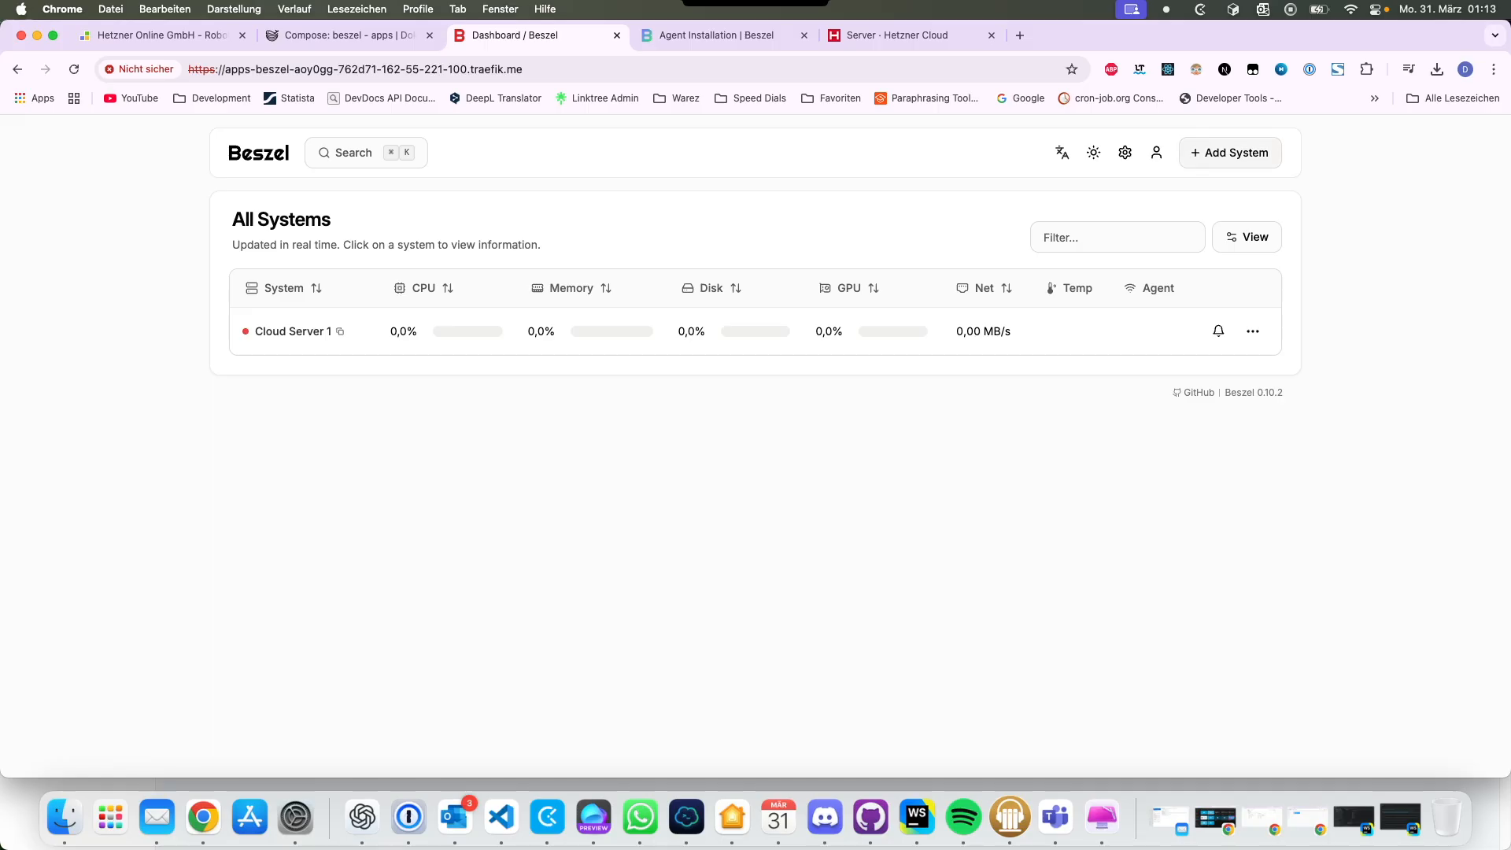
# Step: Reload the dashboard and view the systems list in PocketBase admin from the account menu
pyautogui.click(1230, 152)
pyautogui.press('Escape')
pyautogui.click(74, 69)
pyautogui.click(1156, 151)
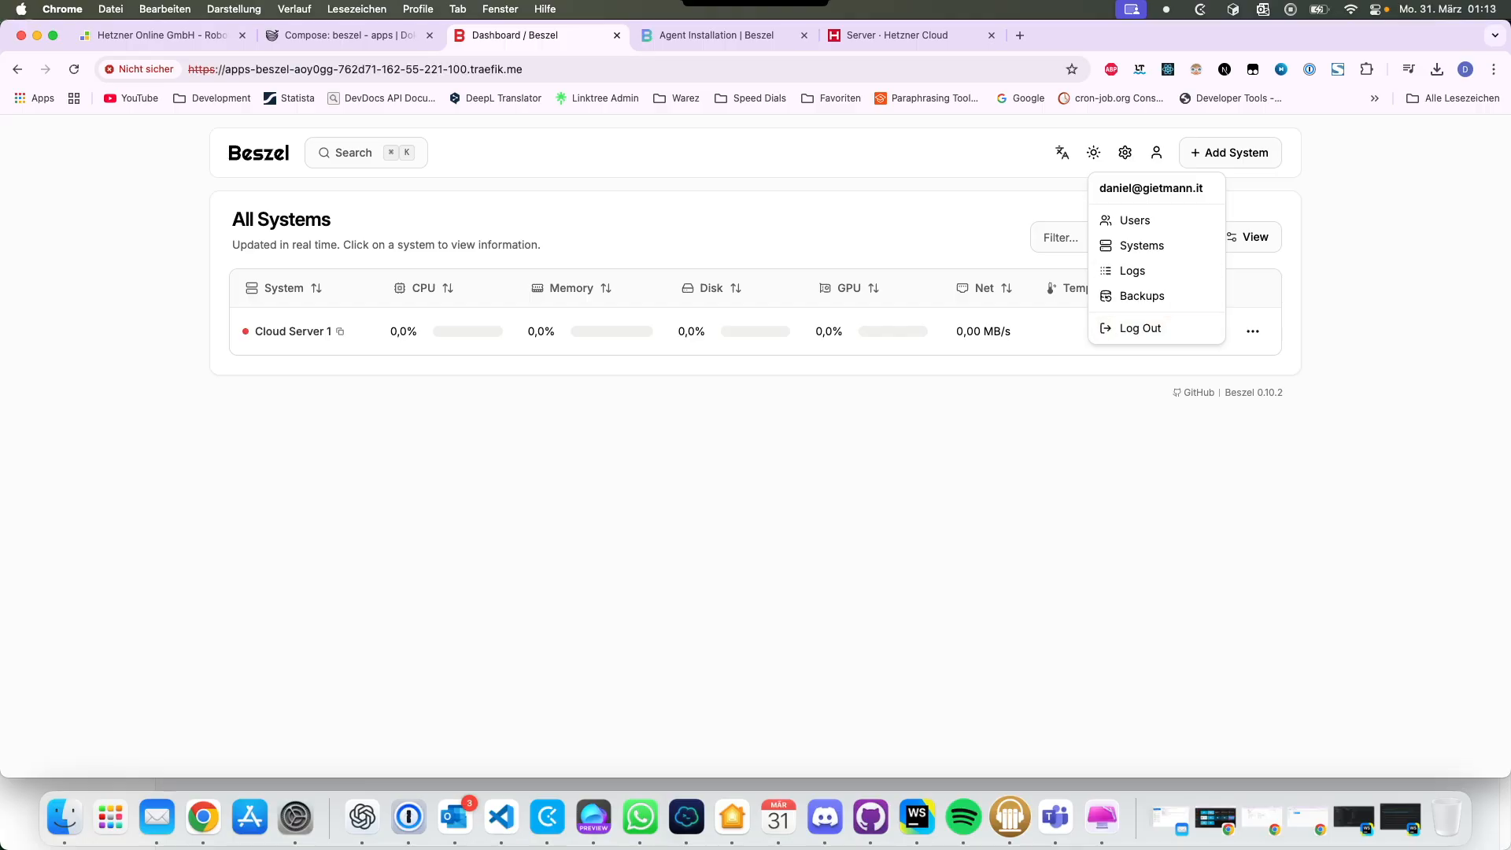
pyautogui.click(1141, 245)
pyautogui.click(543, 36)
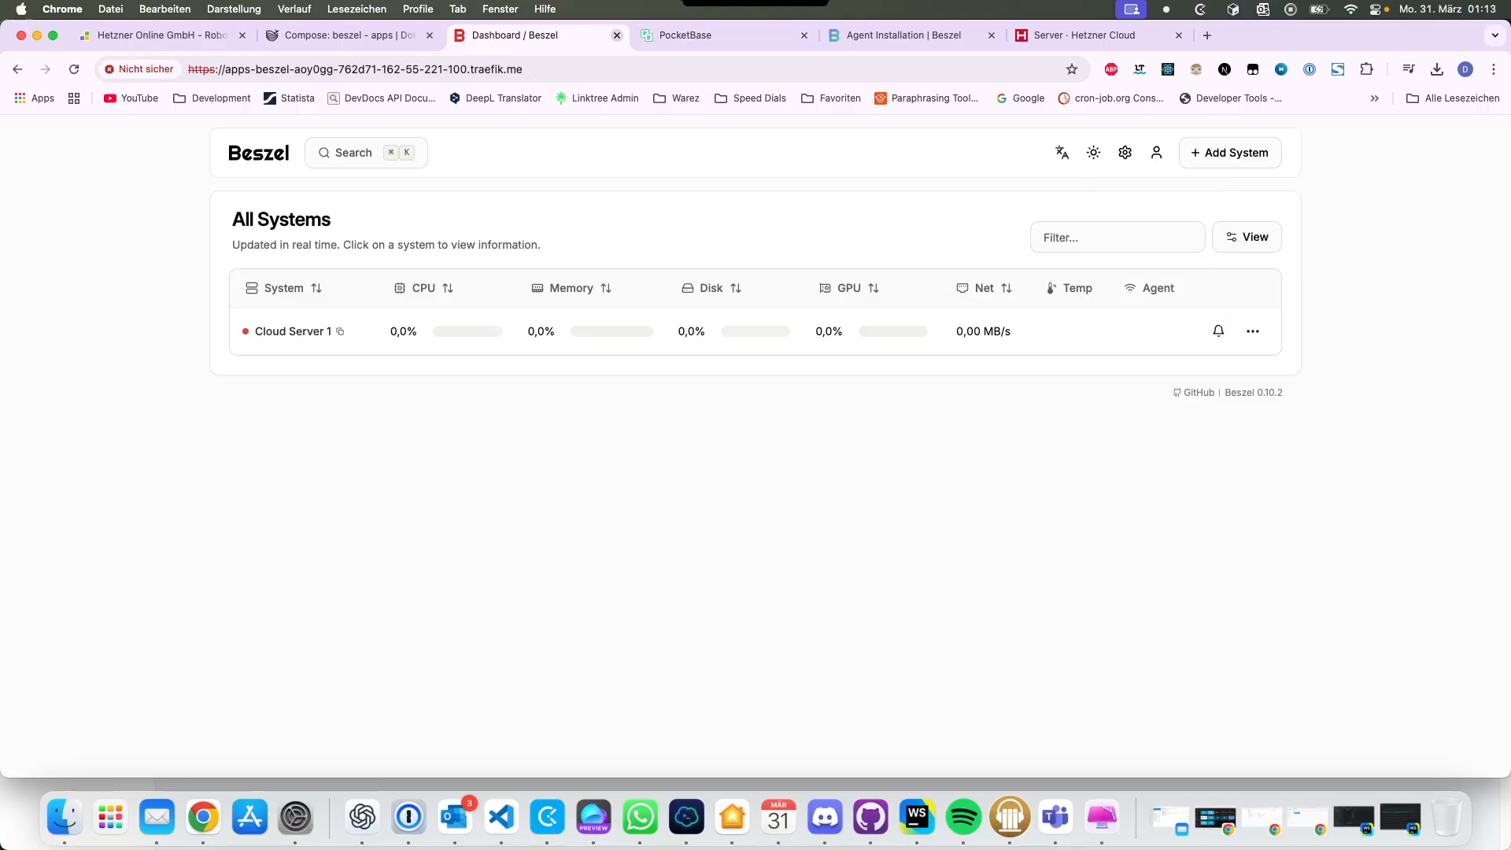
pyautogui.click(763, 35)
pyautogui.click(804, 36)
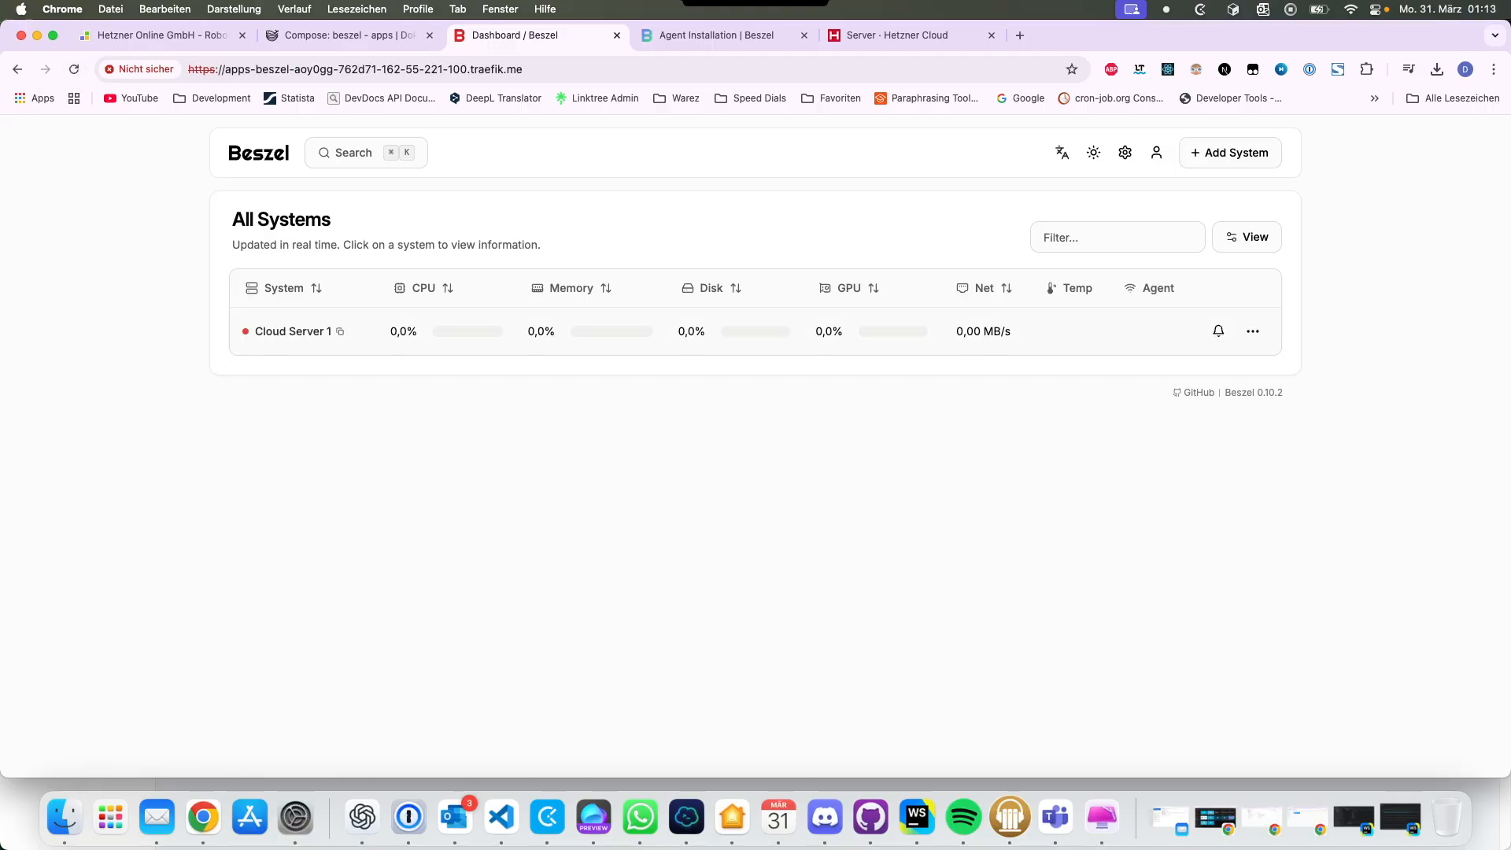
# Step: Pause and resume monitoring of Cloud Server 1, then open its detail page
pyautogui.click(1252, 330)
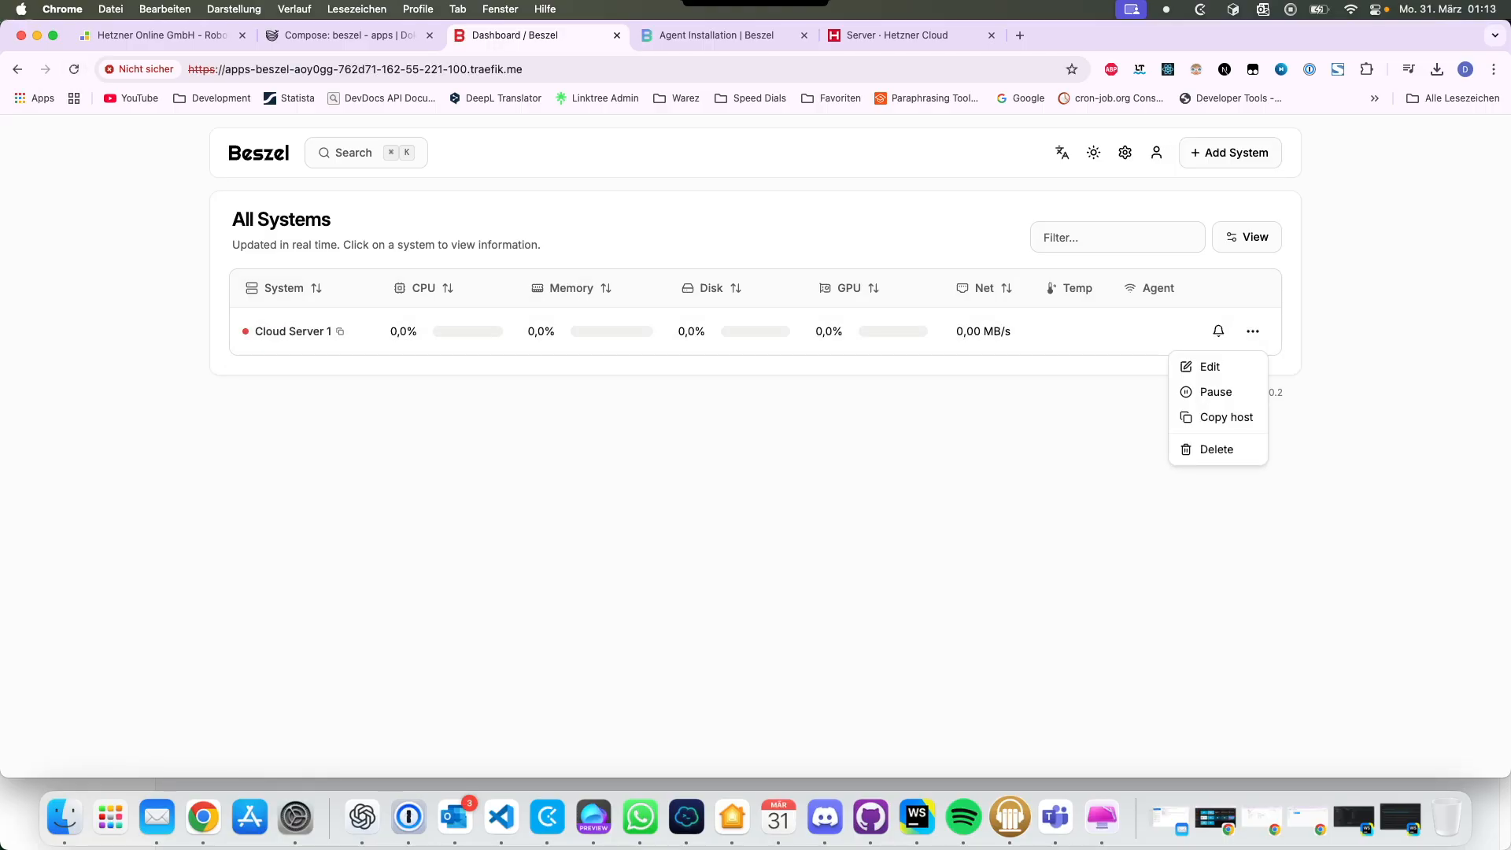
pyautogui.click(1216, 391)
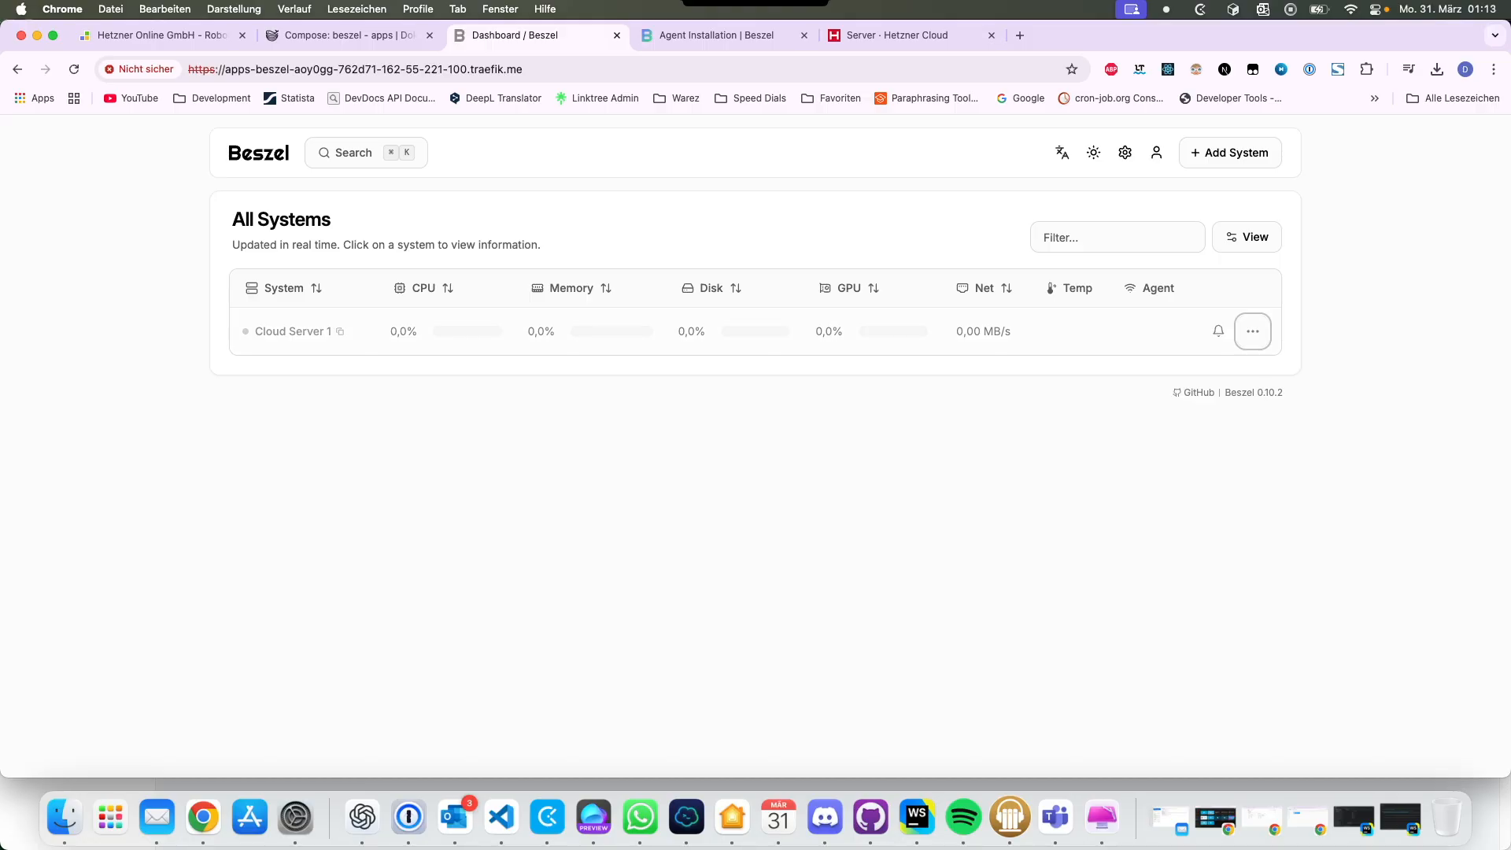
pyautogui.click(1253, 331)
pyautogui.click(1215, 391)
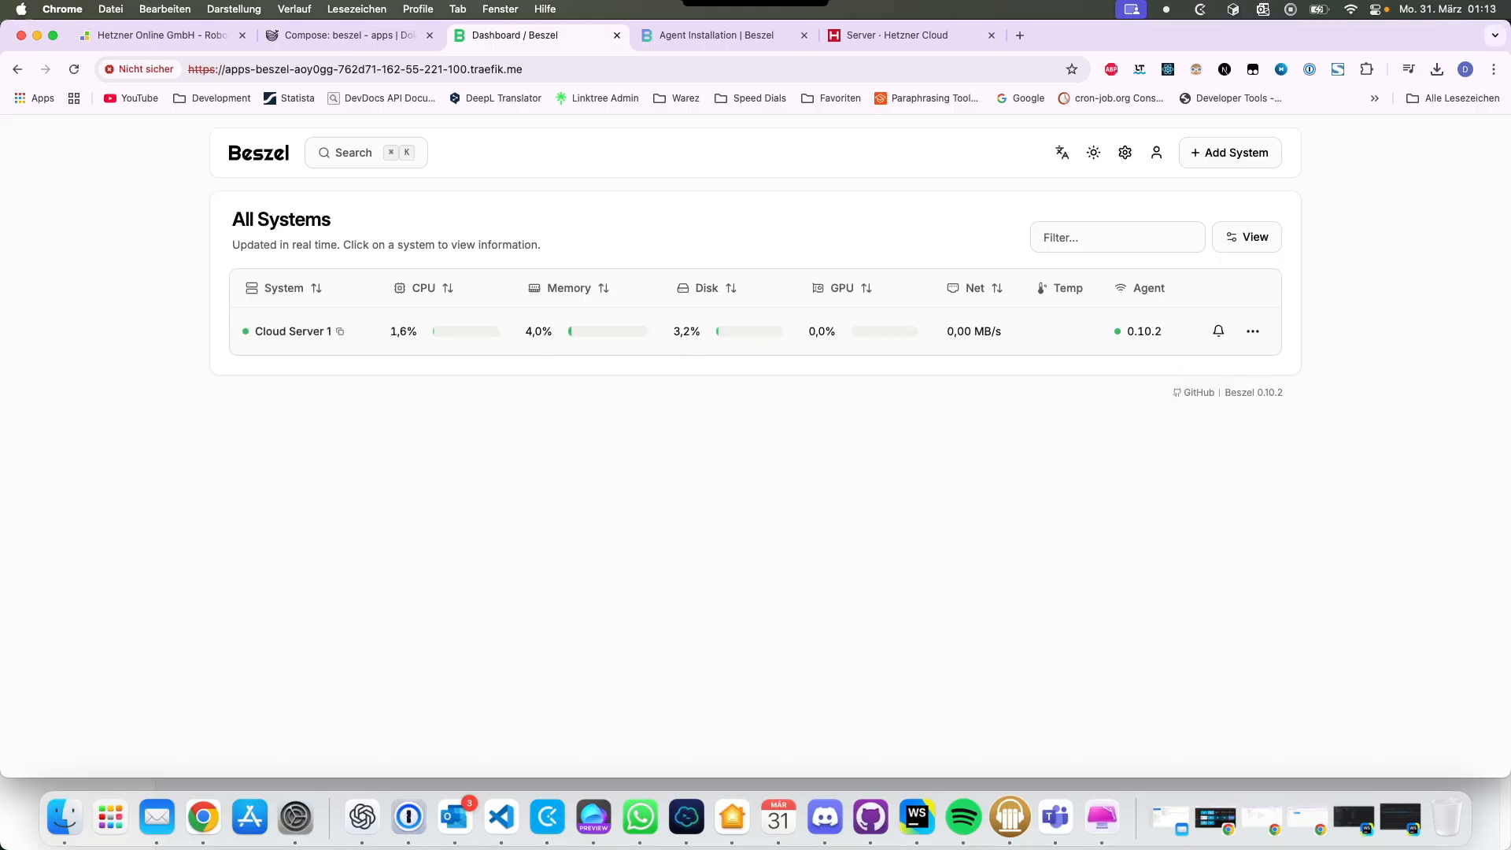
pyautogui.click(756, 331)
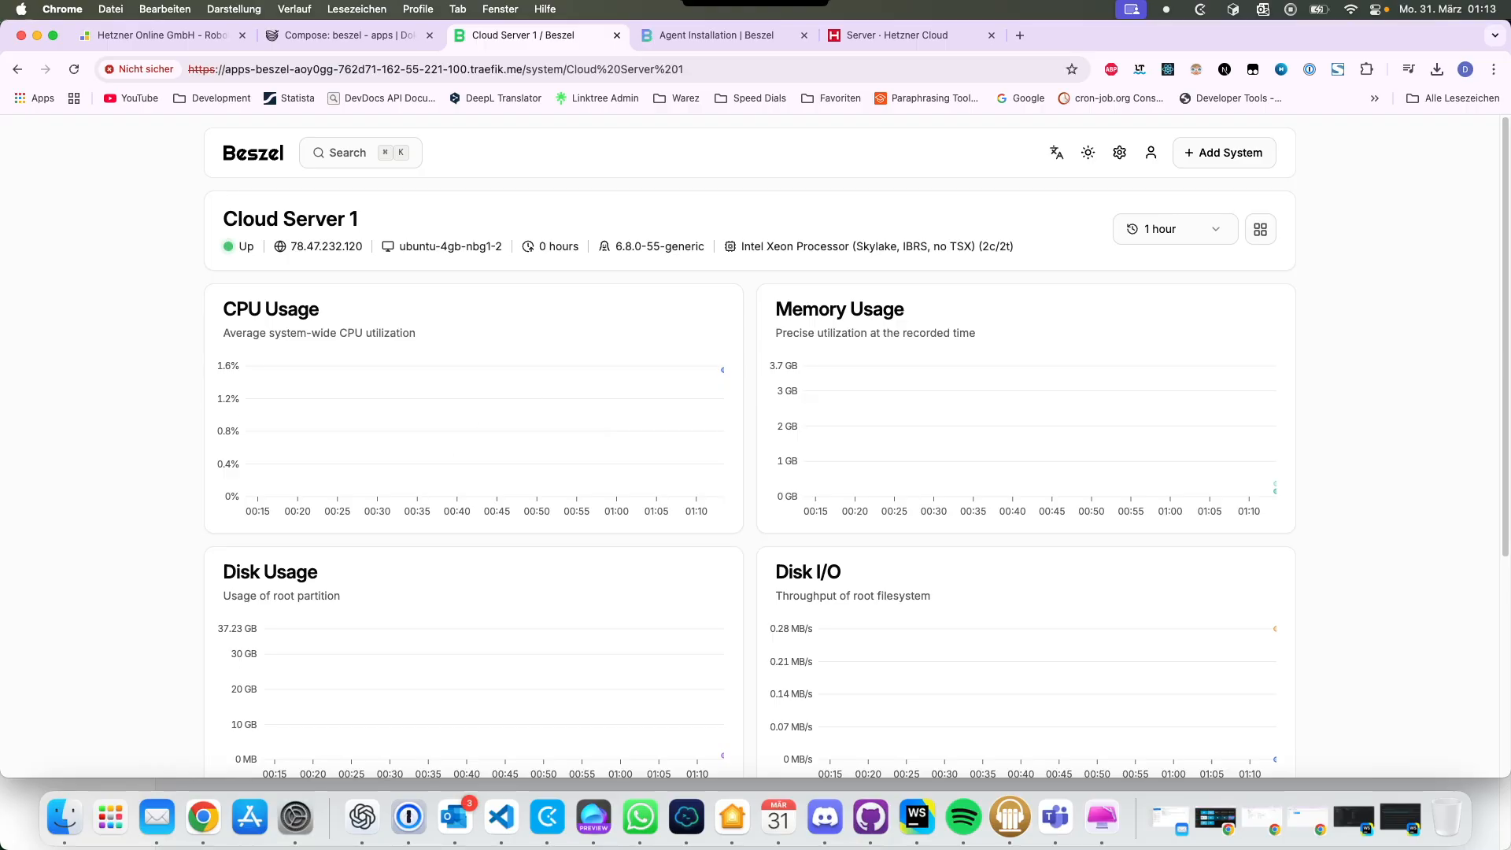
# Step: Review Cloud Server 1's server info and CPU, memory and disk charts, then return to All Systems
pyautogui.scroll(-2, 1274, 613)
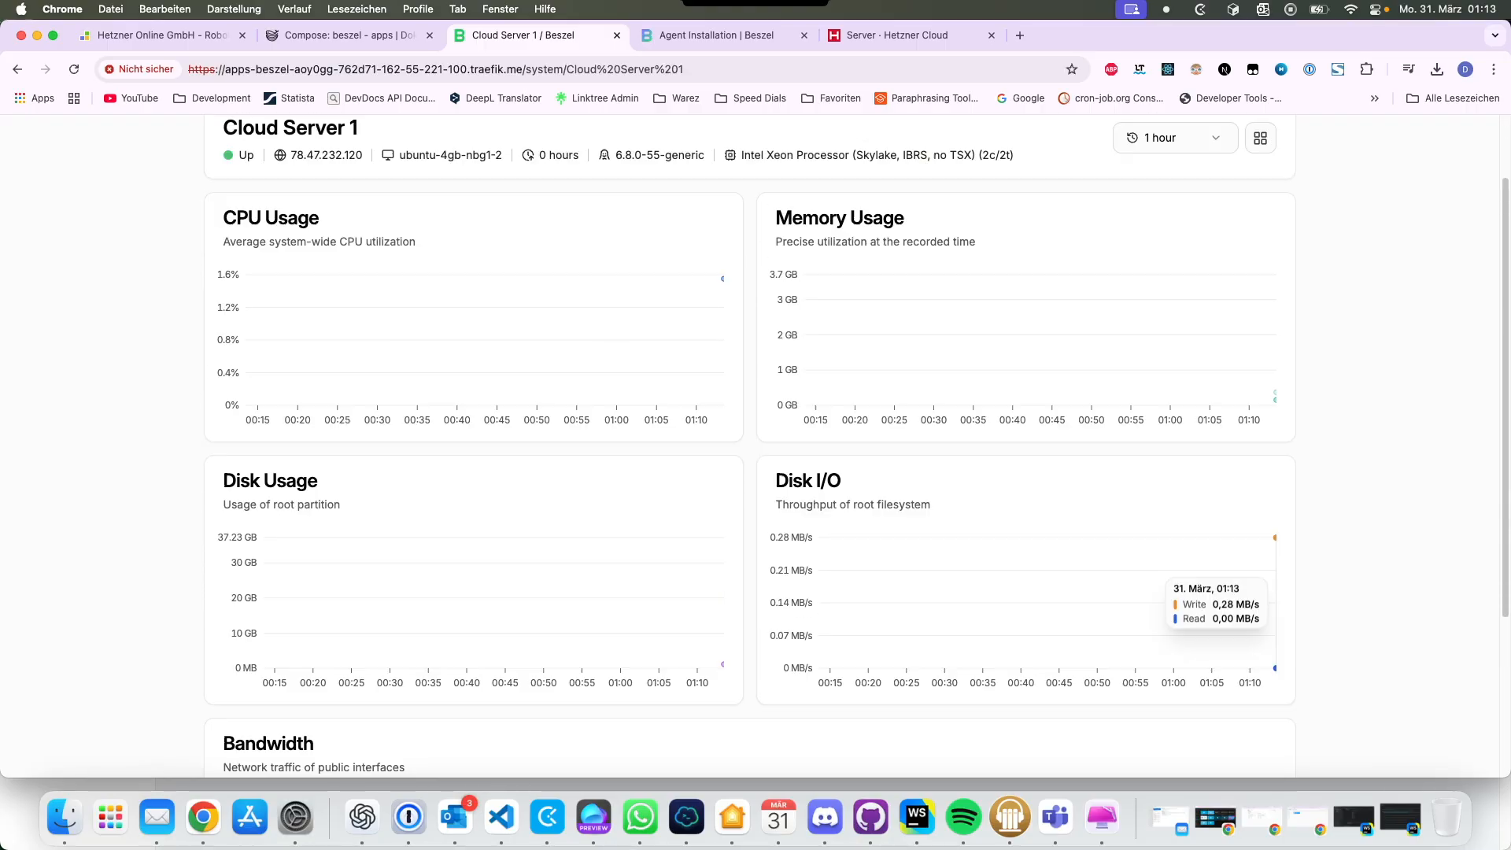
pyautogui.scroll(2, 1275, 598)
pyautogui.moveTo(290, 247); pyautogui.dragTo(659, 247)
pyautogui.click(659, 247)
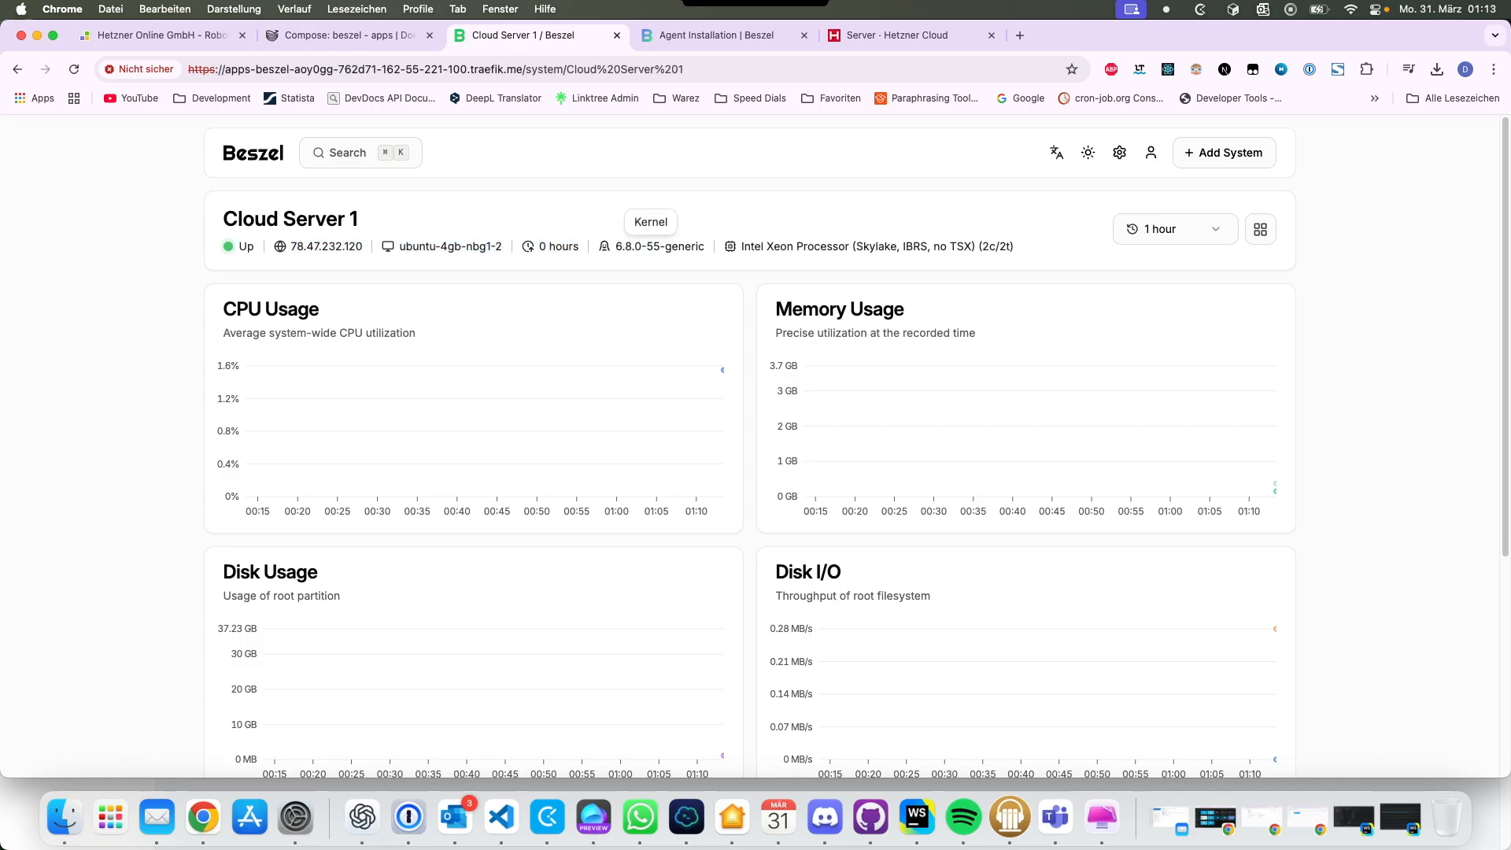
pyautogui.scroll(-4, 659, 247)
pyautogui.scroll(-4, 659, 362)
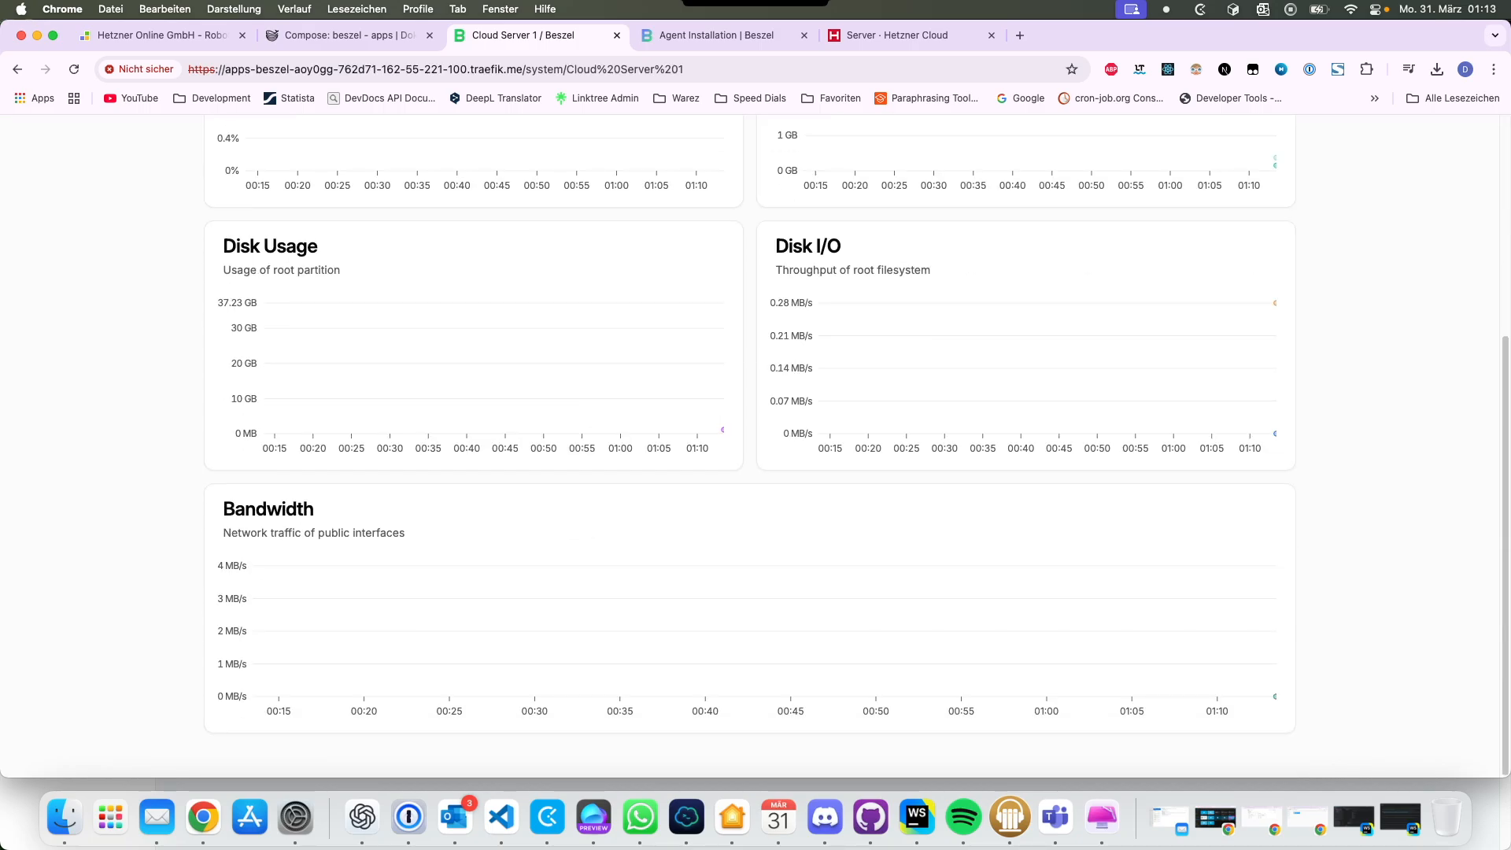
pyautogui.scroll(7, 1149, 669)
pyautogui.scroll(1, 749, 446)
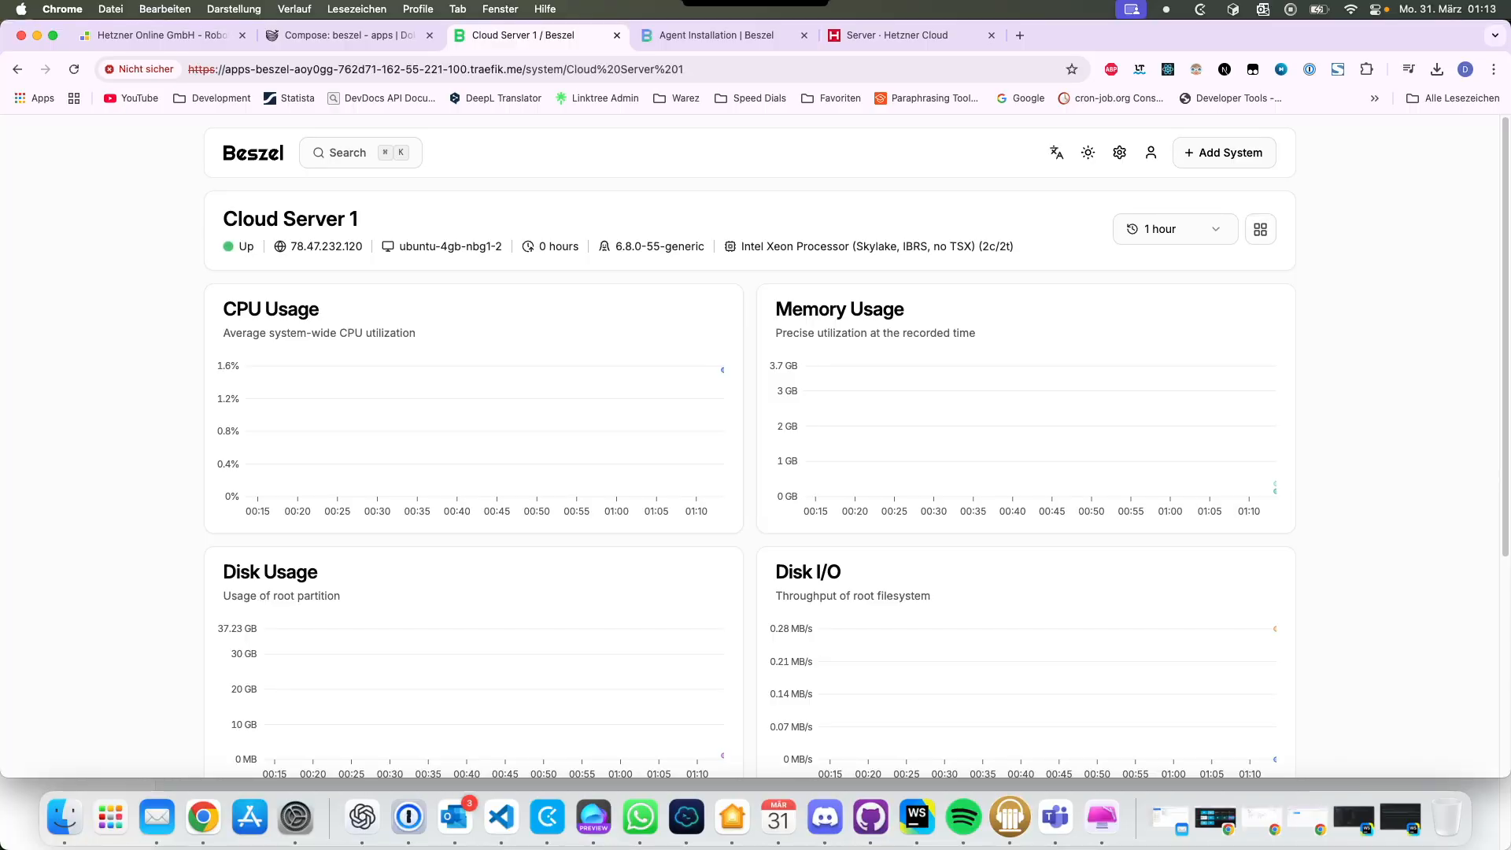
pyautogui.scroll(-7, 749, 446)
pyautogui.scroll(7, 749, 446)
pyautogui.click(253, 152)
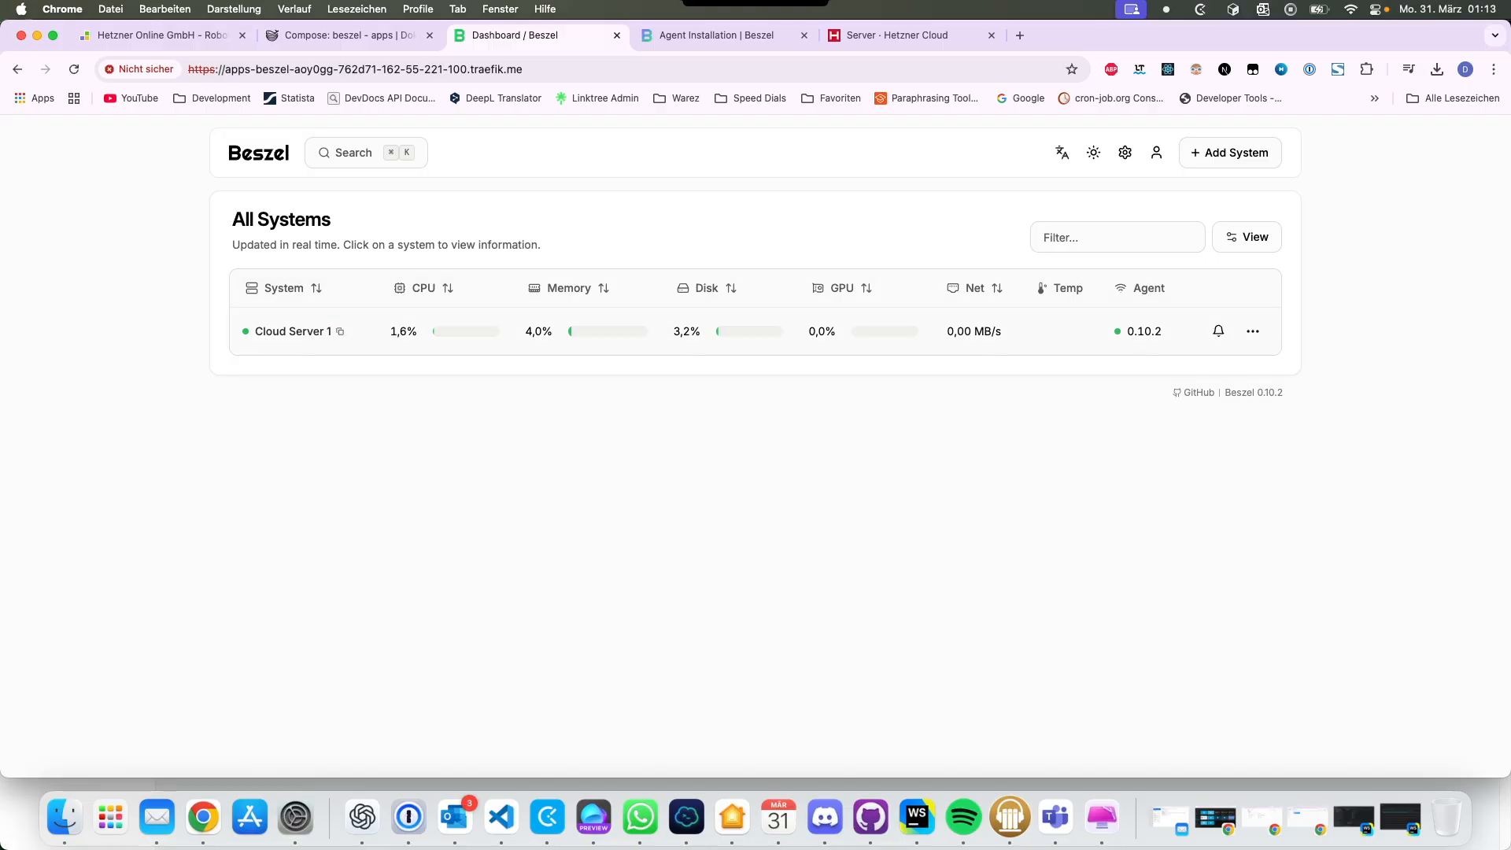
# Step: Open Cloud Server 1's alerts and toggle the CPU and Memory Usage alerts on and off
pyautogui.click(1194, 331)
pyautogui.press('super+Left')
pyautogui.click(1218, 331)
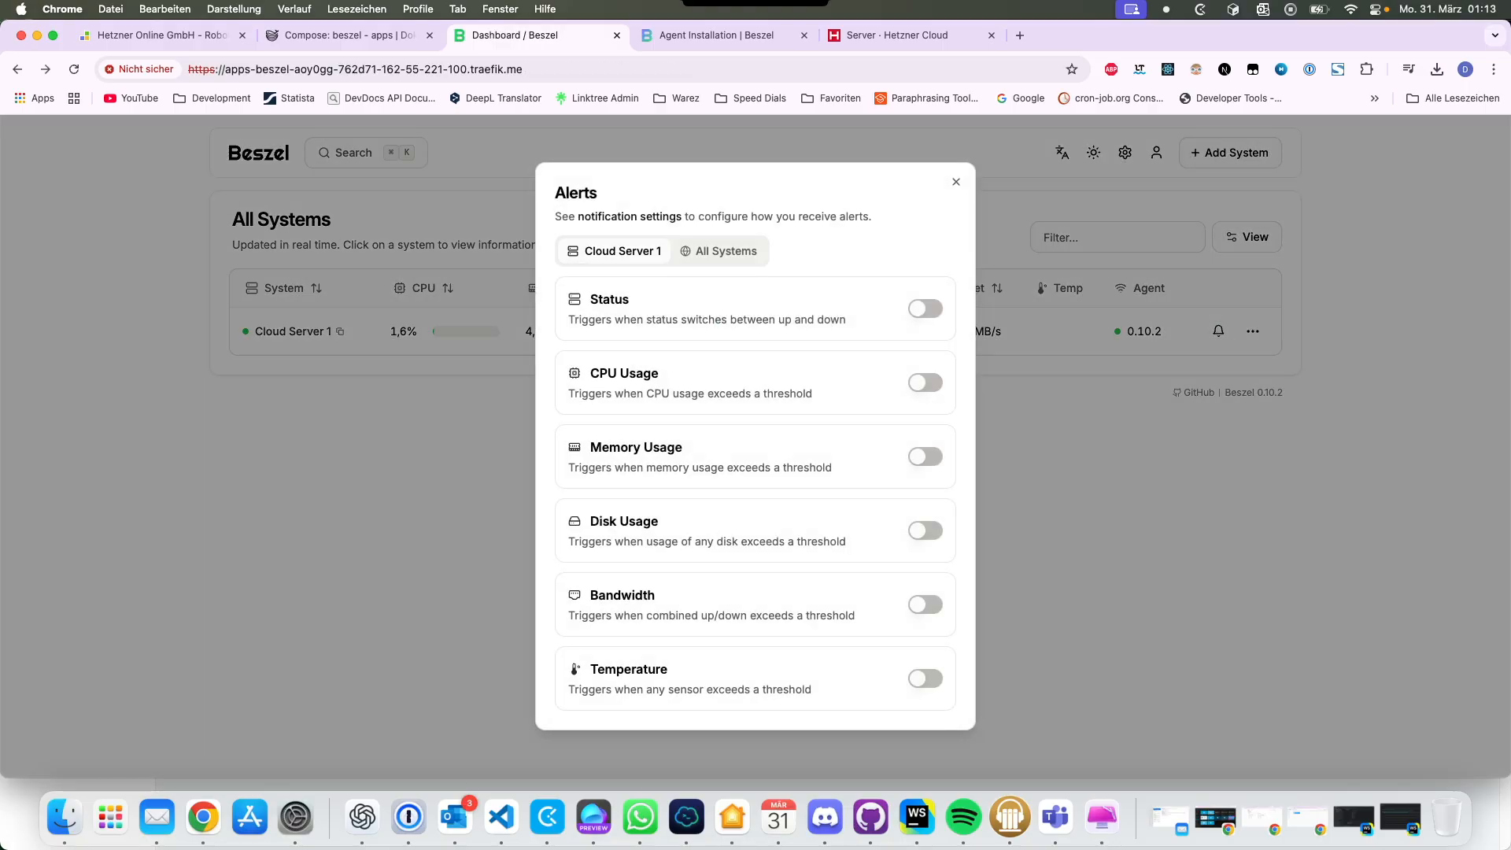
pyautogui.click(925, 383)
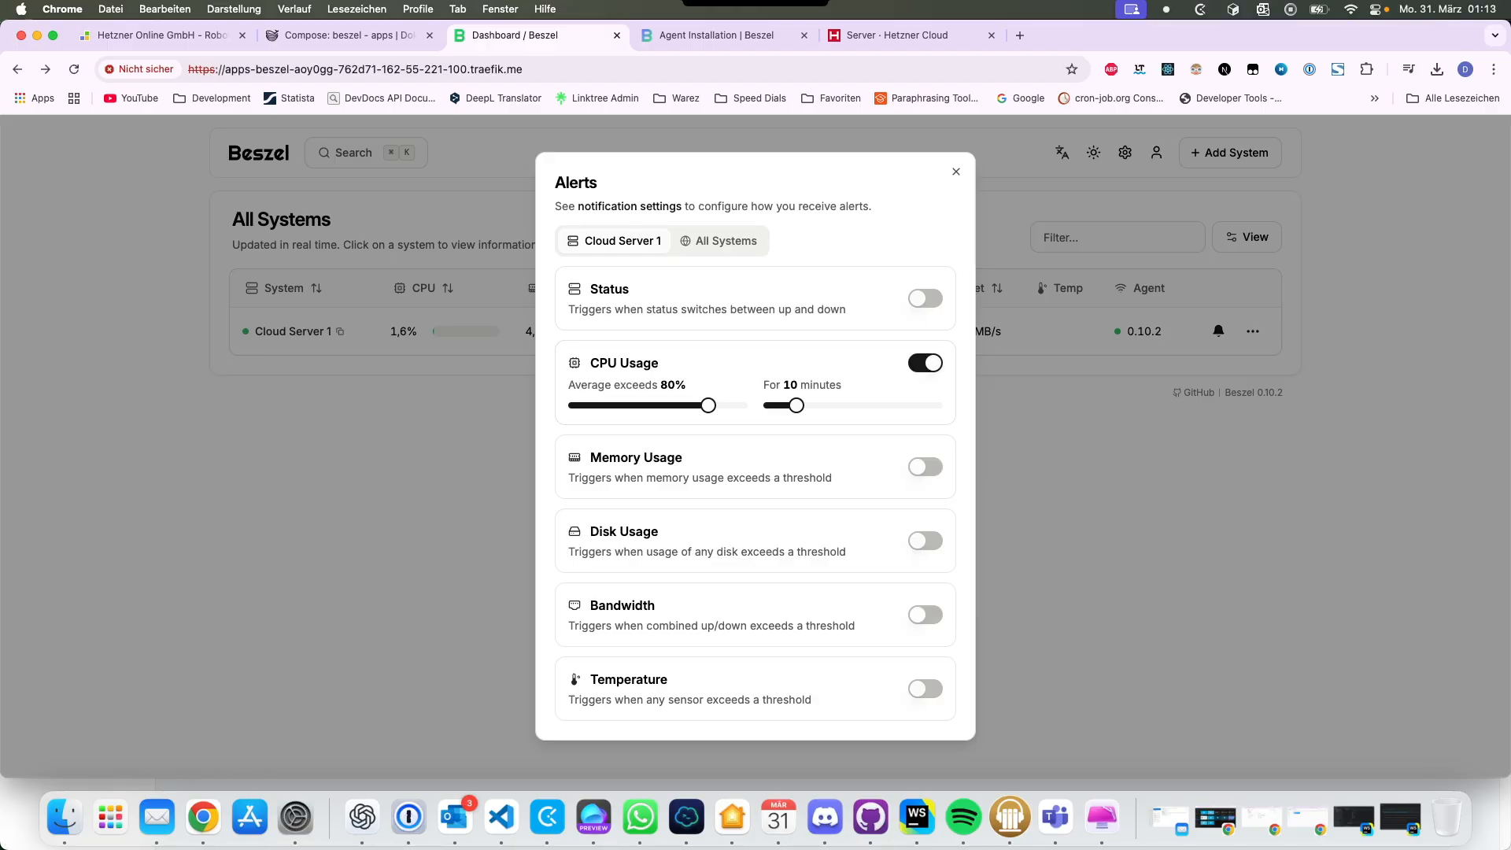
pyautogui.click(925, 362)
pyautogui.click(925, 456)
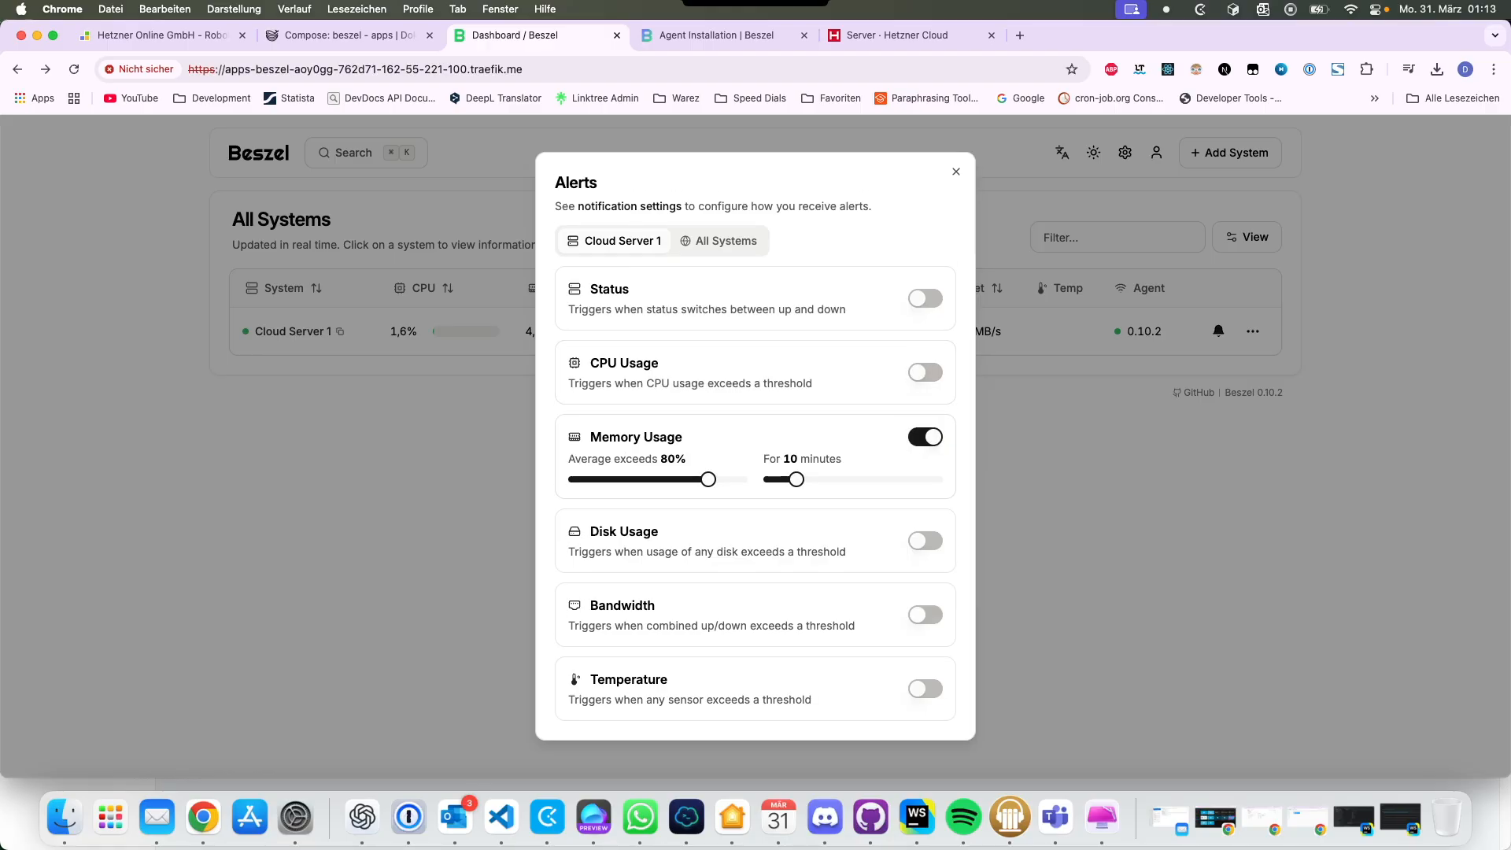
pyautogui.click(926, 437)
# Step: Toggle the Disk, Bandwidth and Status alerts, check all-systems alerts, and close the dialog
pyautogui.click(925, 531)
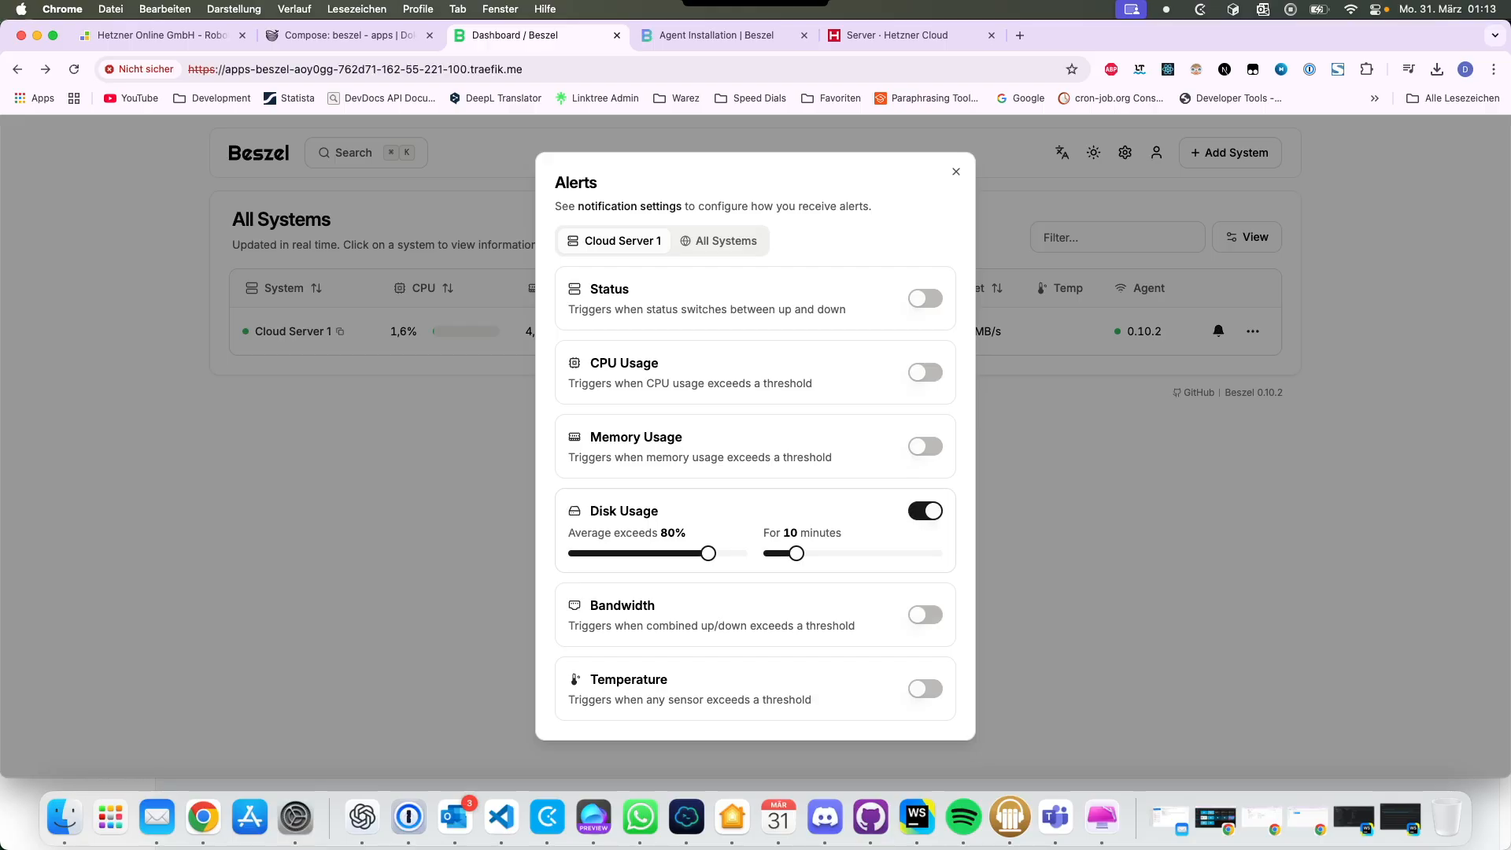
pyautogui.click(925, 615)
pyautogui.click(925, 595)
pyautogui.click(925, 527)
pyautogui.click(926, 297)
pyautogui.click(926, 288)
pyautogui.click(719, 249)
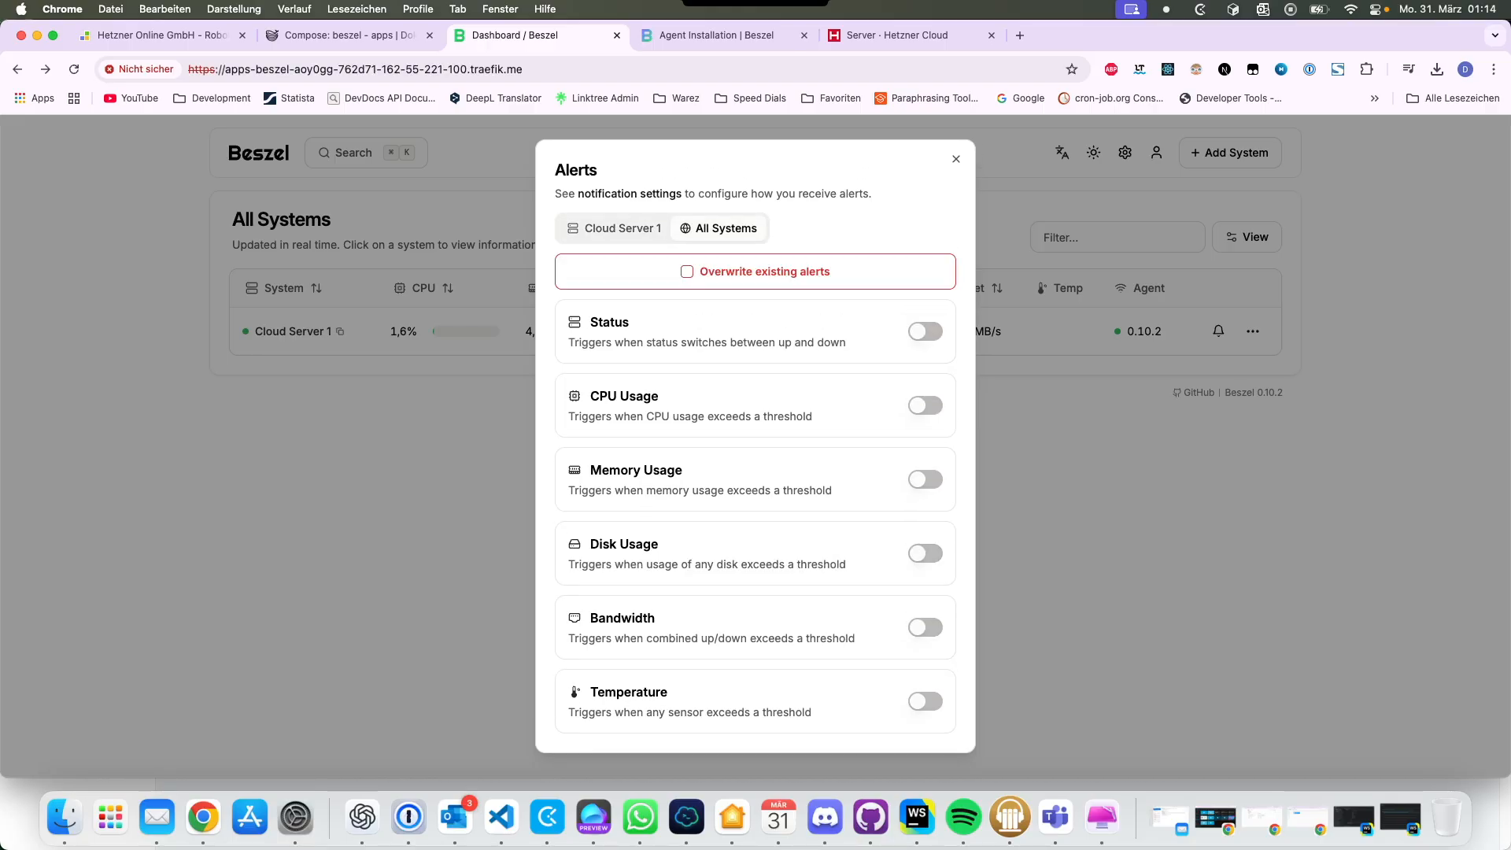
pyautogui.click(622, 229)
pyautogui.click(956, 181)
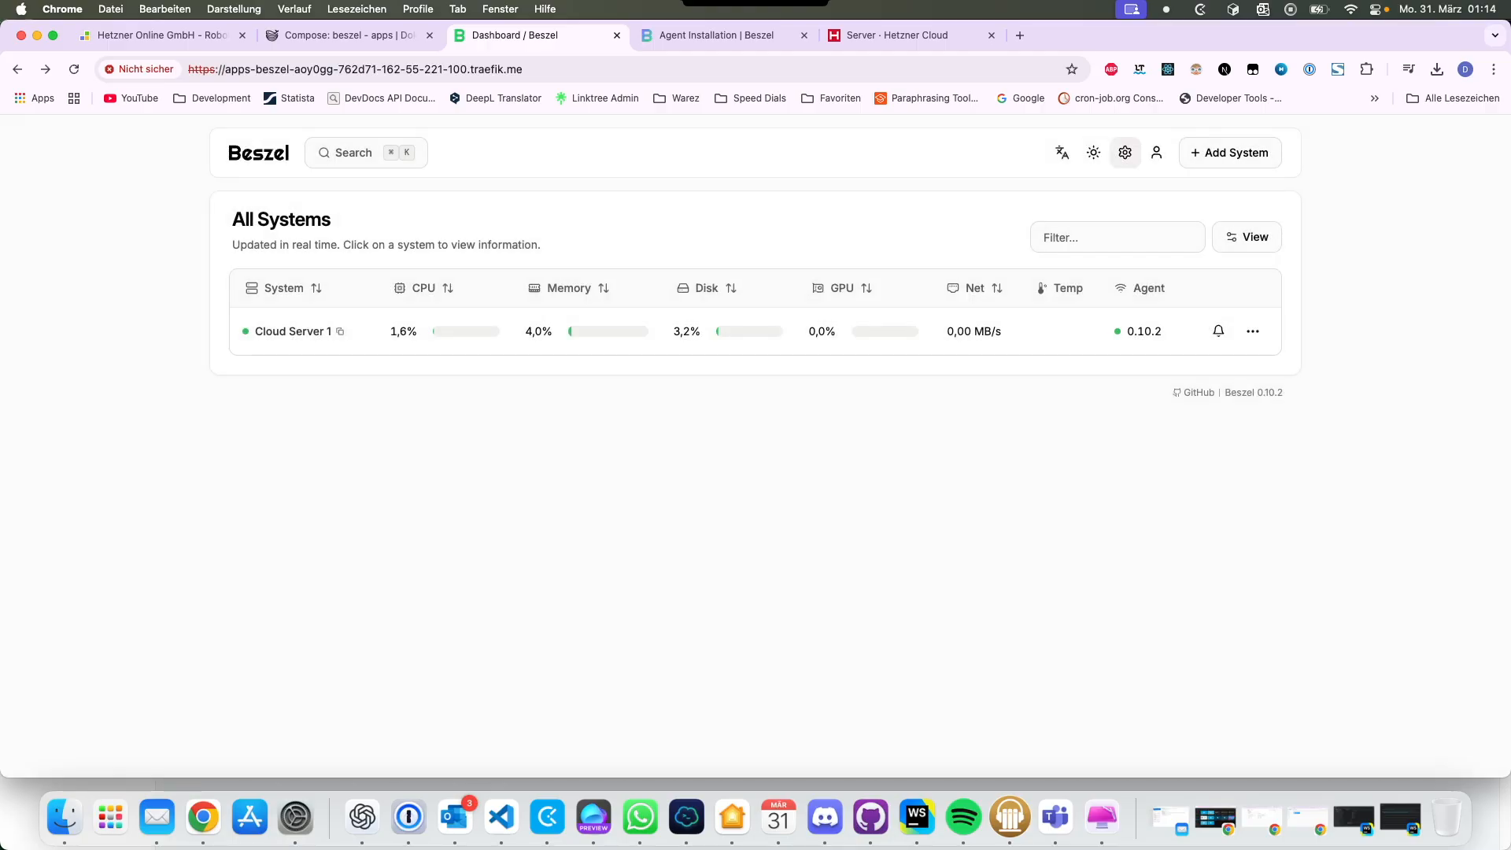
pyautogui.click(1125, 153)
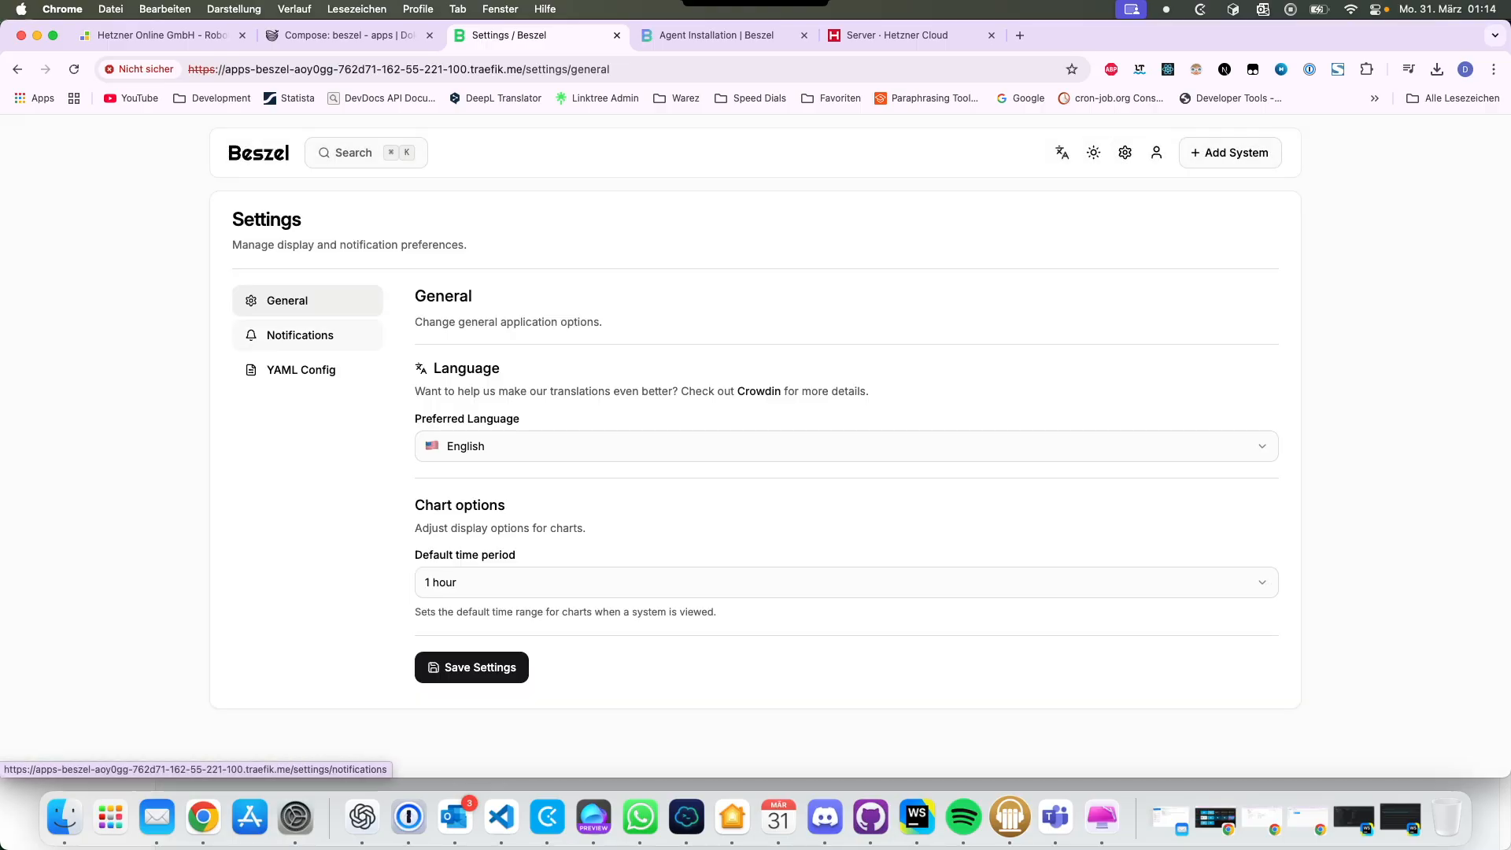
pyautogui.click(300, 335)
pyautogui.moveTo(415, 388); pyautogui.dragTo(543, 477)
pyautogui.click(543, 477)
pyautogui.click(521, 414)
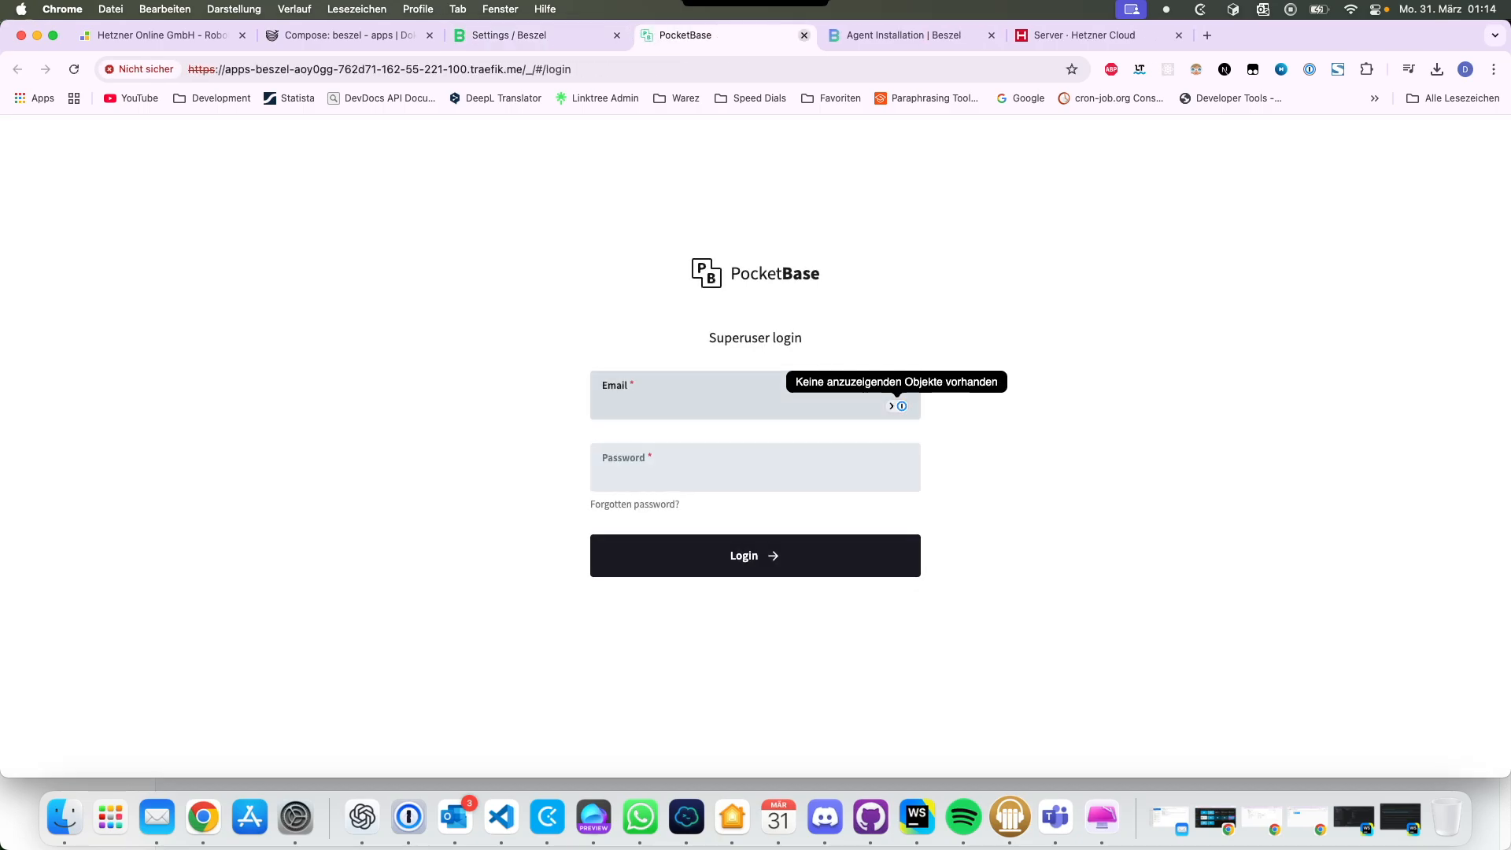
pyautogui.press('super+w')
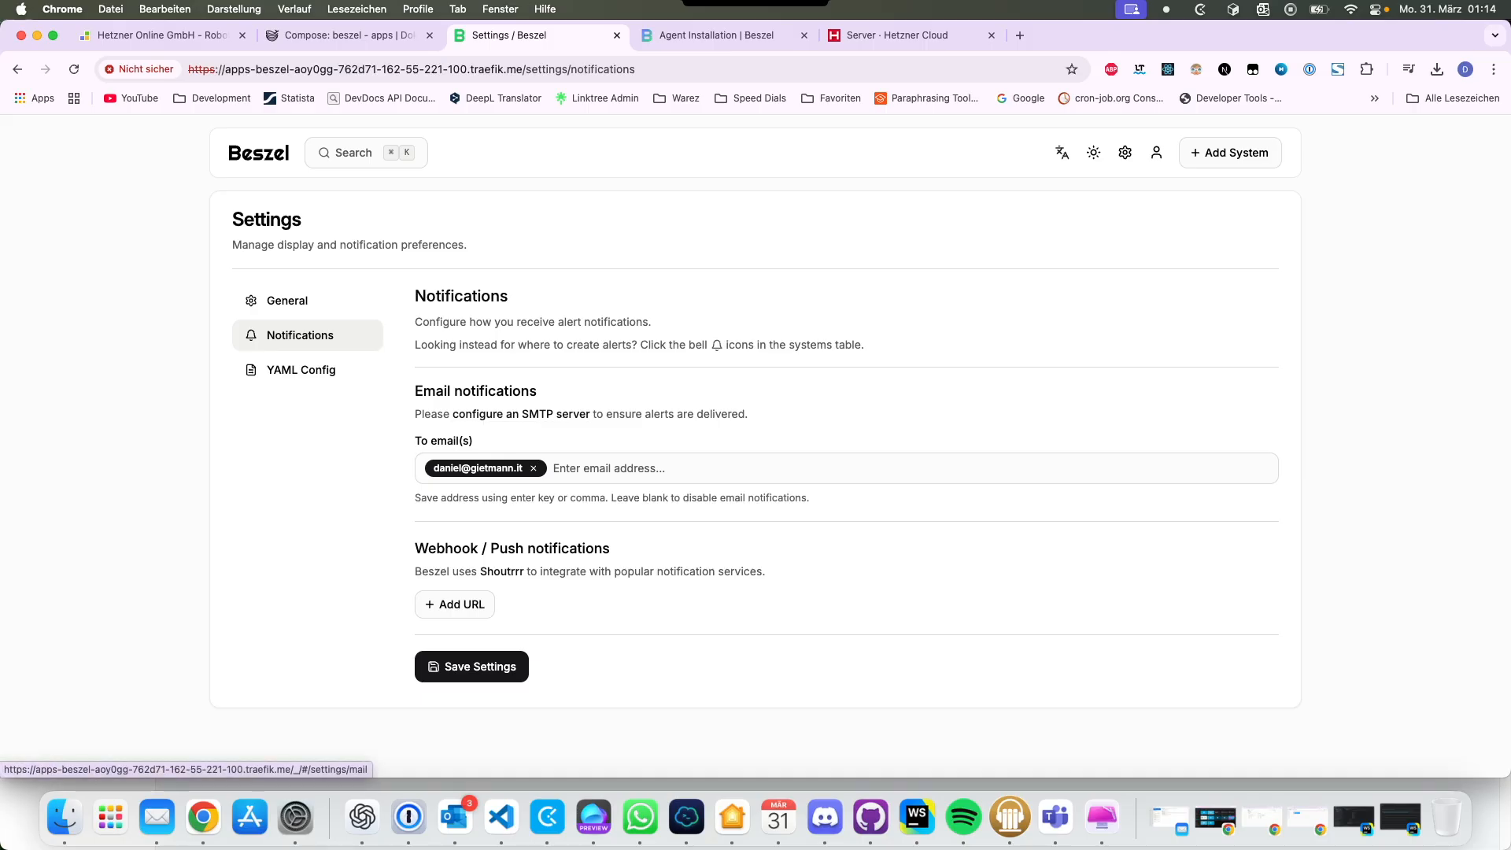
pyautogui.moveTo(414, 546); pyautogui.dragTo(771, 576)
pyautogui.click(775, 578)
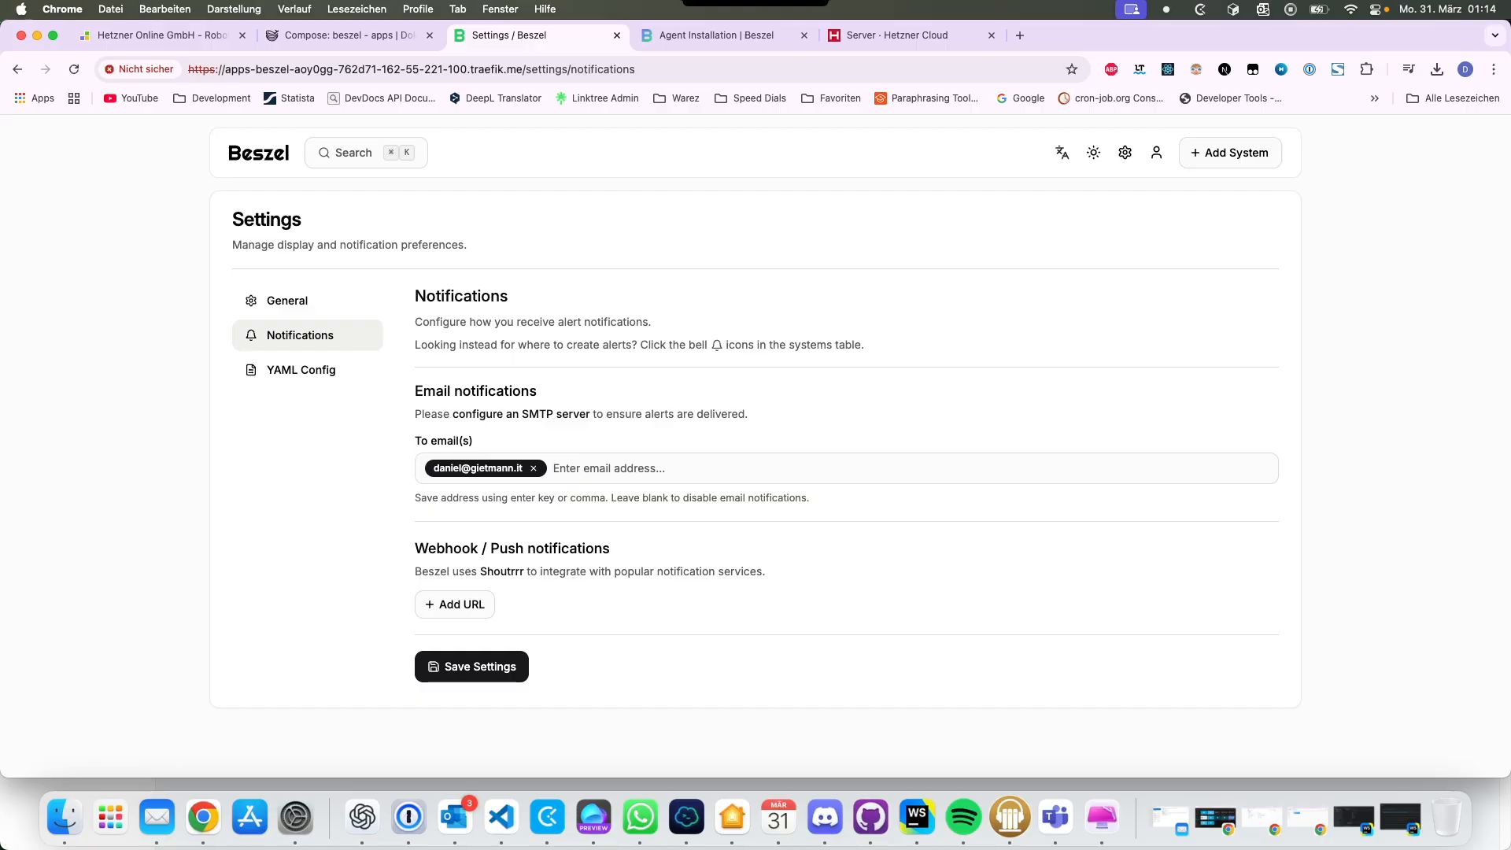
pyautogui.click(259, 152)
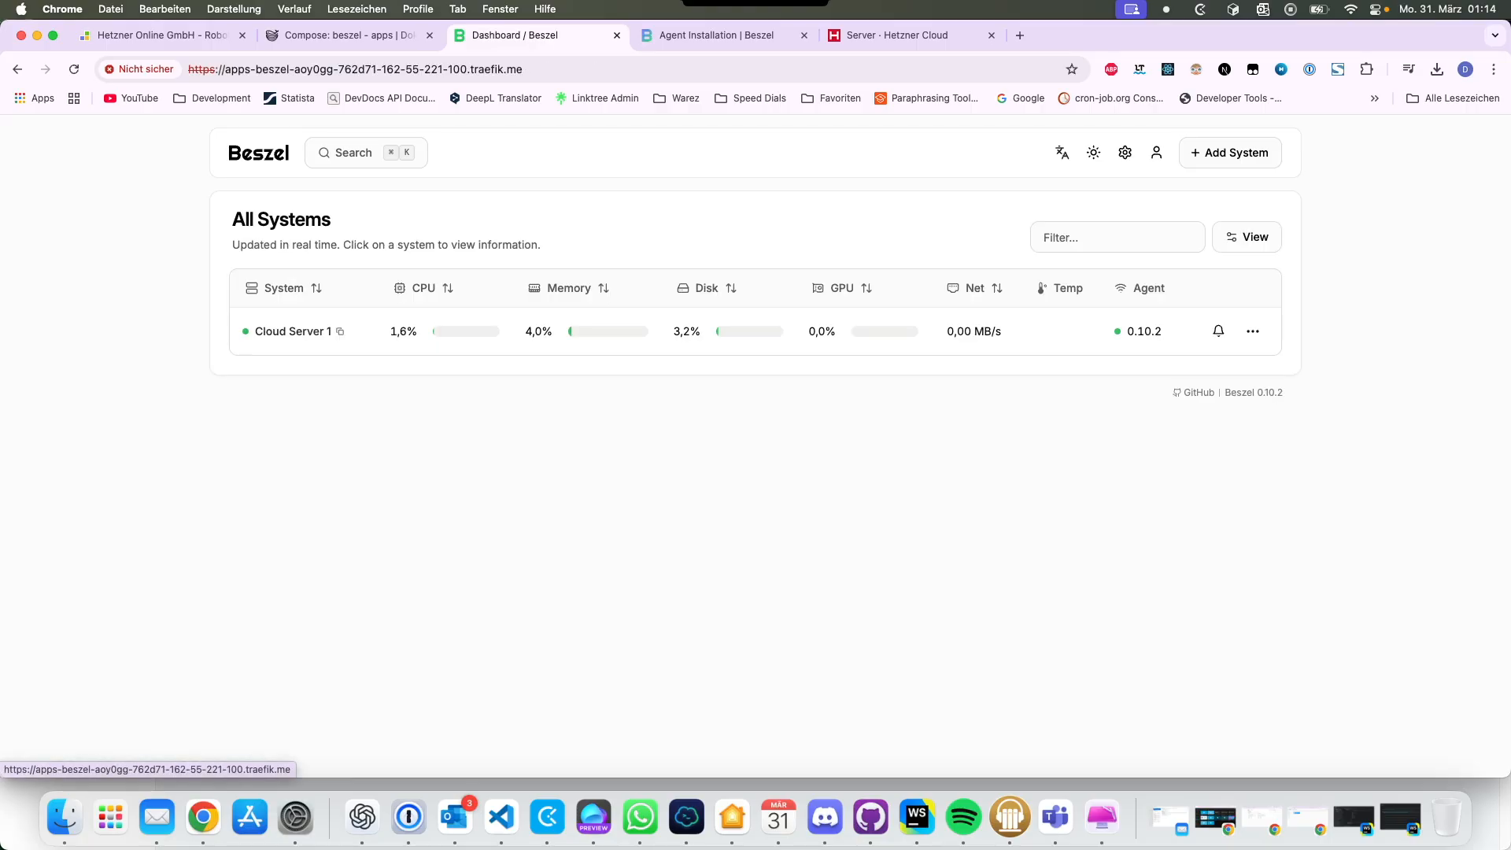
# Step: Start a new Docker-type system named test in Beszel
pyautogui.click(1230, 153)
pyautogui.click(671, 332)
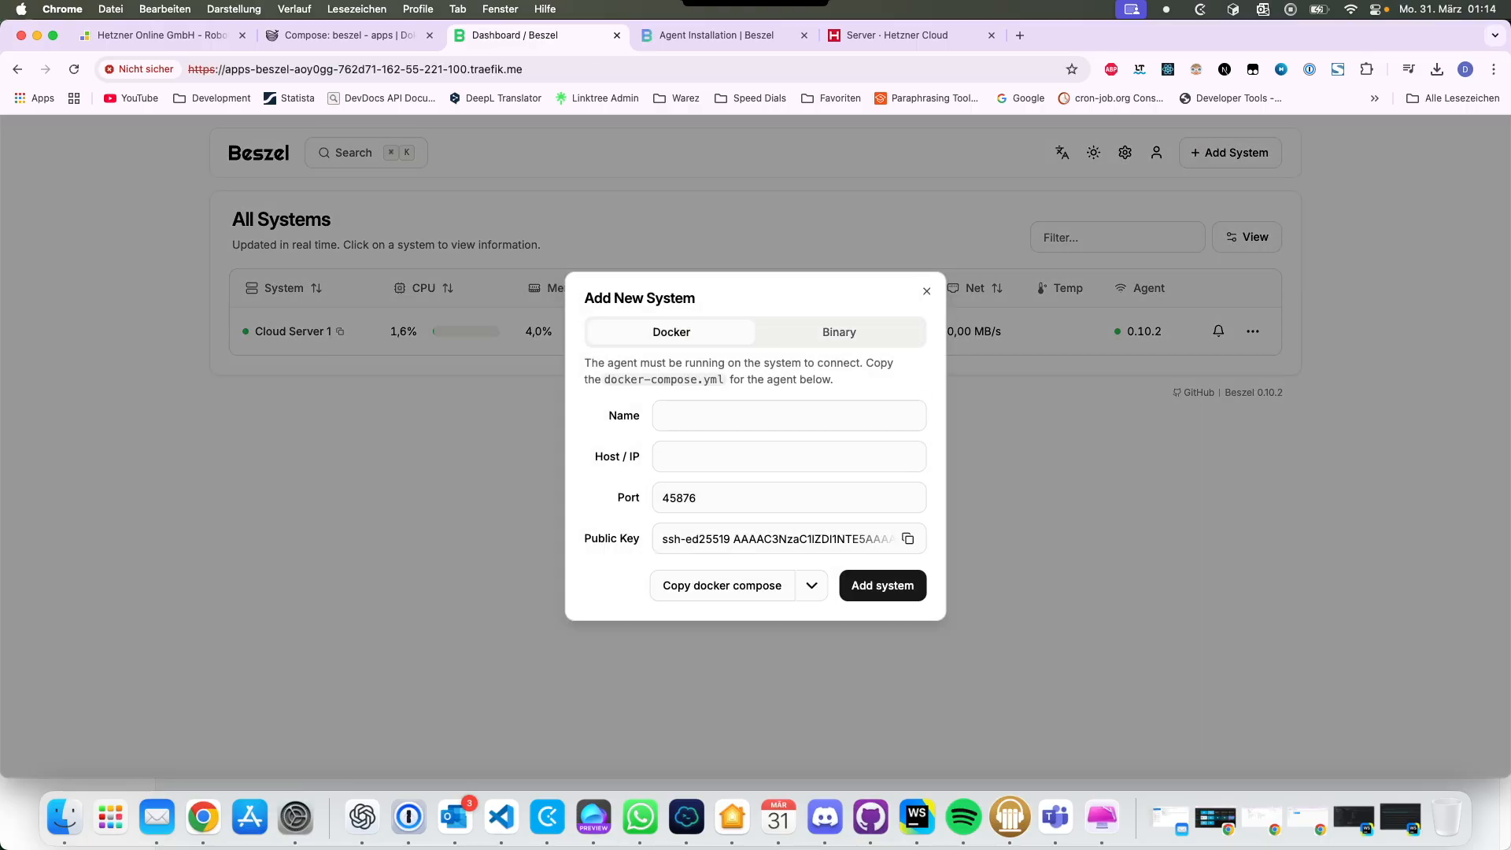
pyautogui.click(739, 415)
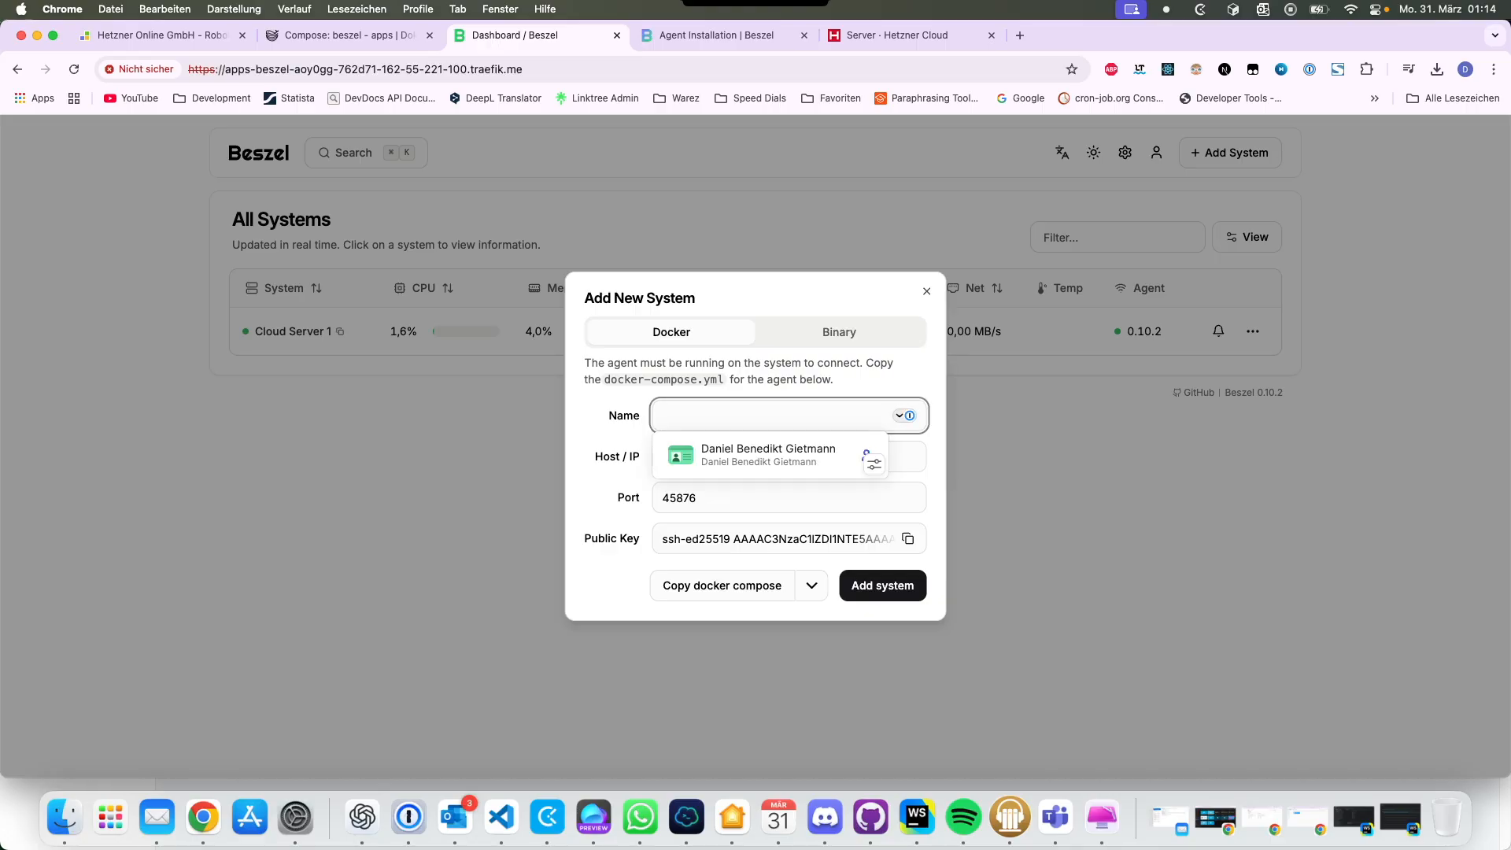
pyautogui.write('test')
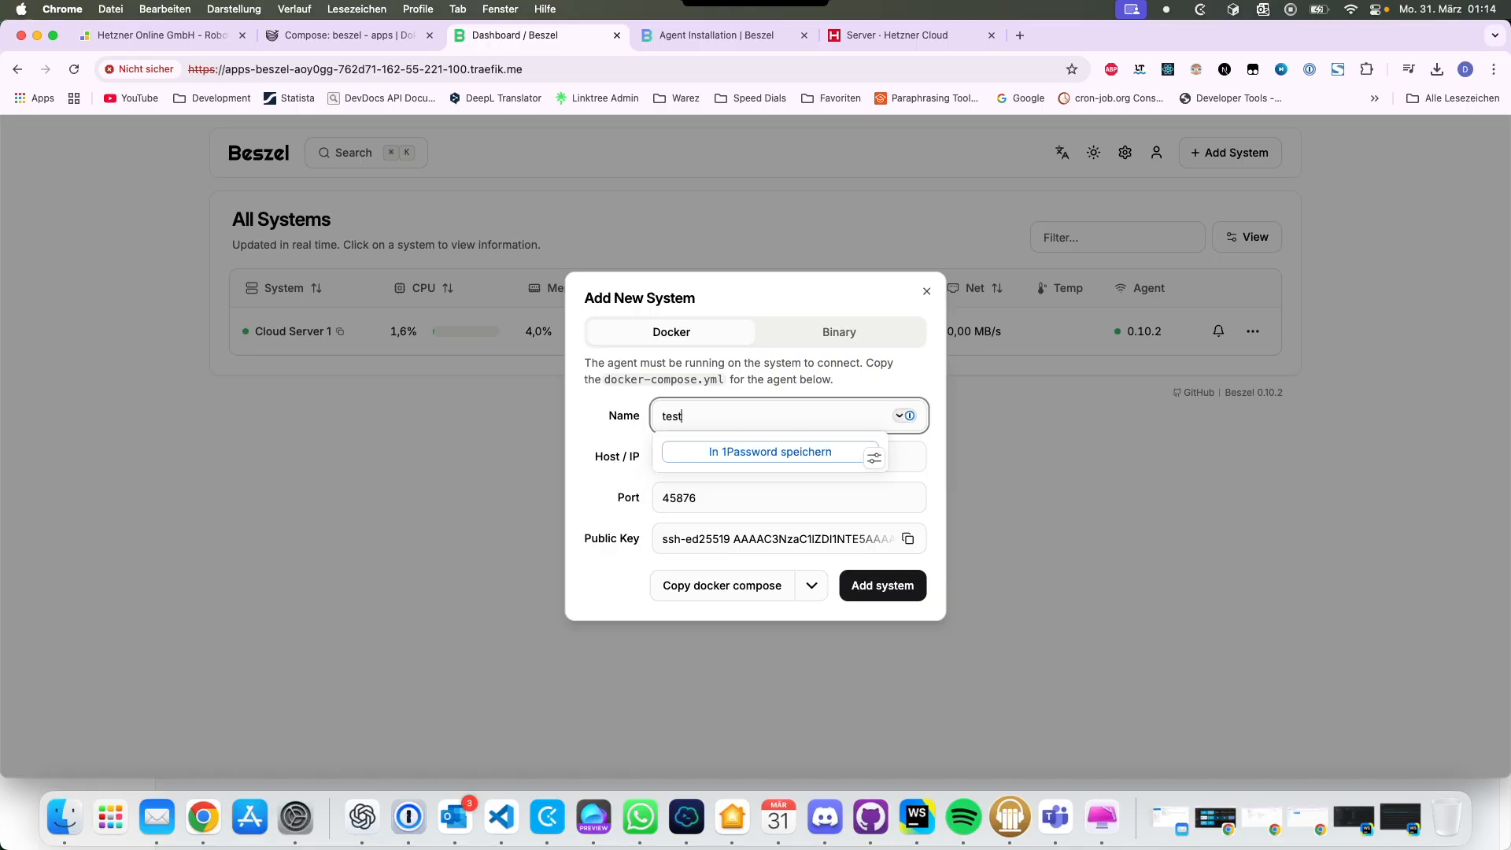
pyautogui.click(338, 35)
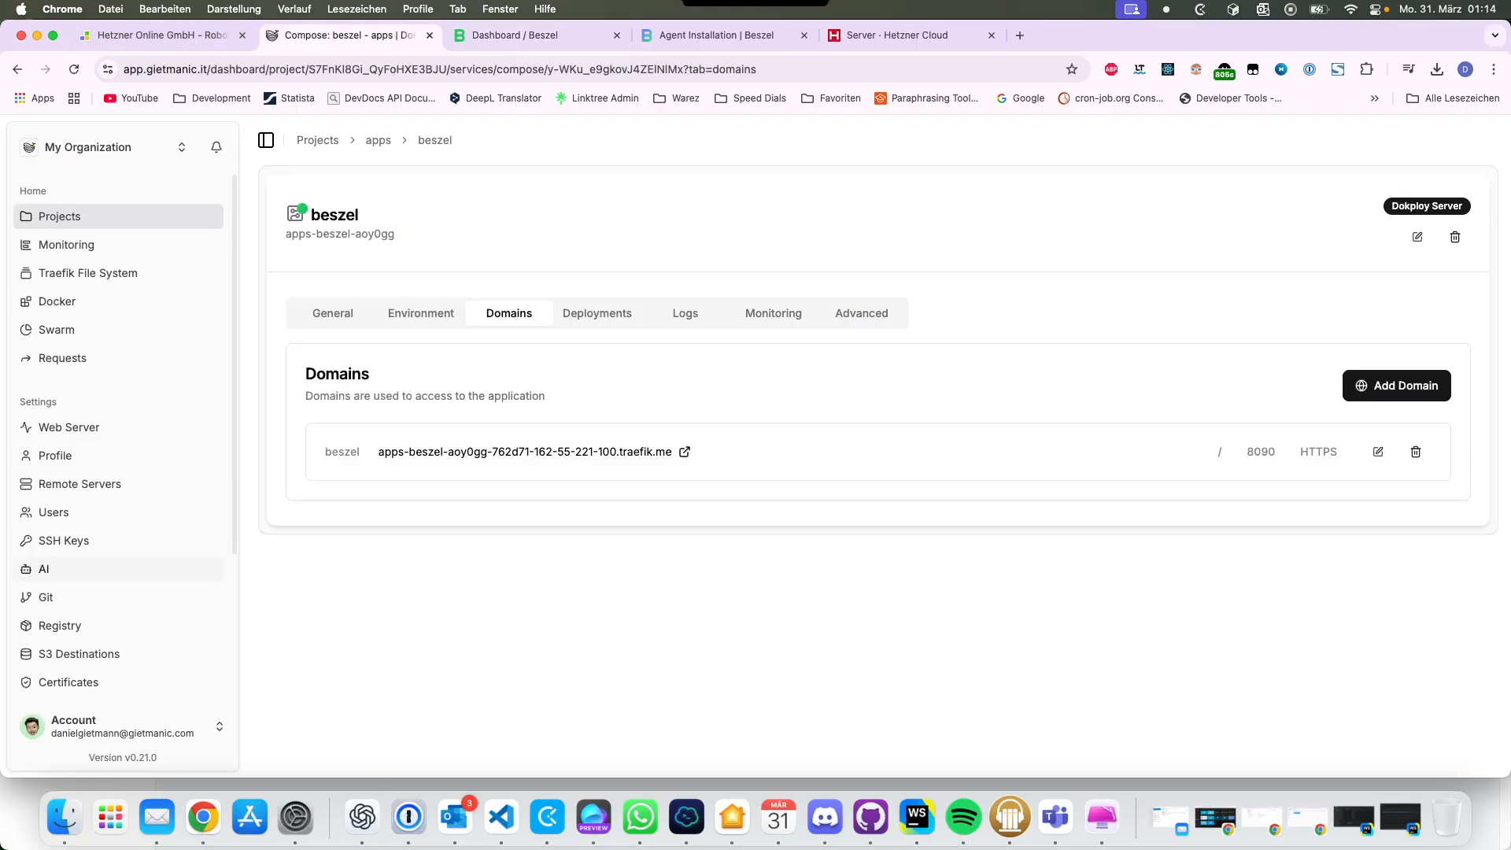
pyautogui.click(55, 454)
pyautogui.click(70, 426)
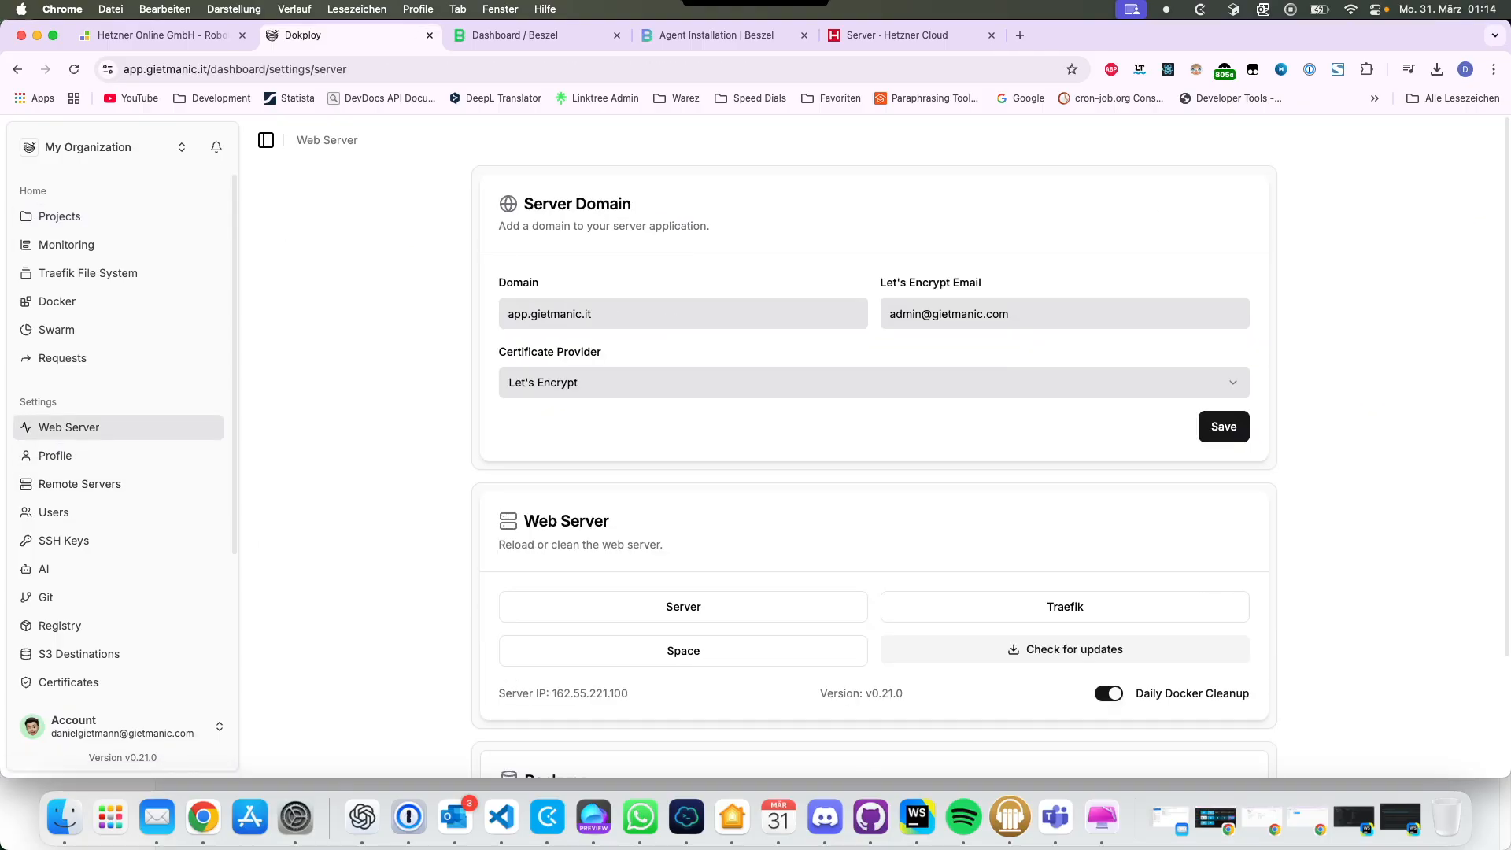
pyautogui.doubleClick(590, 693)
pyautogui.press('super+c')
pyautogui.hotkey('ctrl', 'Tab')
pyautogui.hotkey('ctrl', 'Tab')
pyautogui.hotkey('ctrl', 'shift', 'Tab')
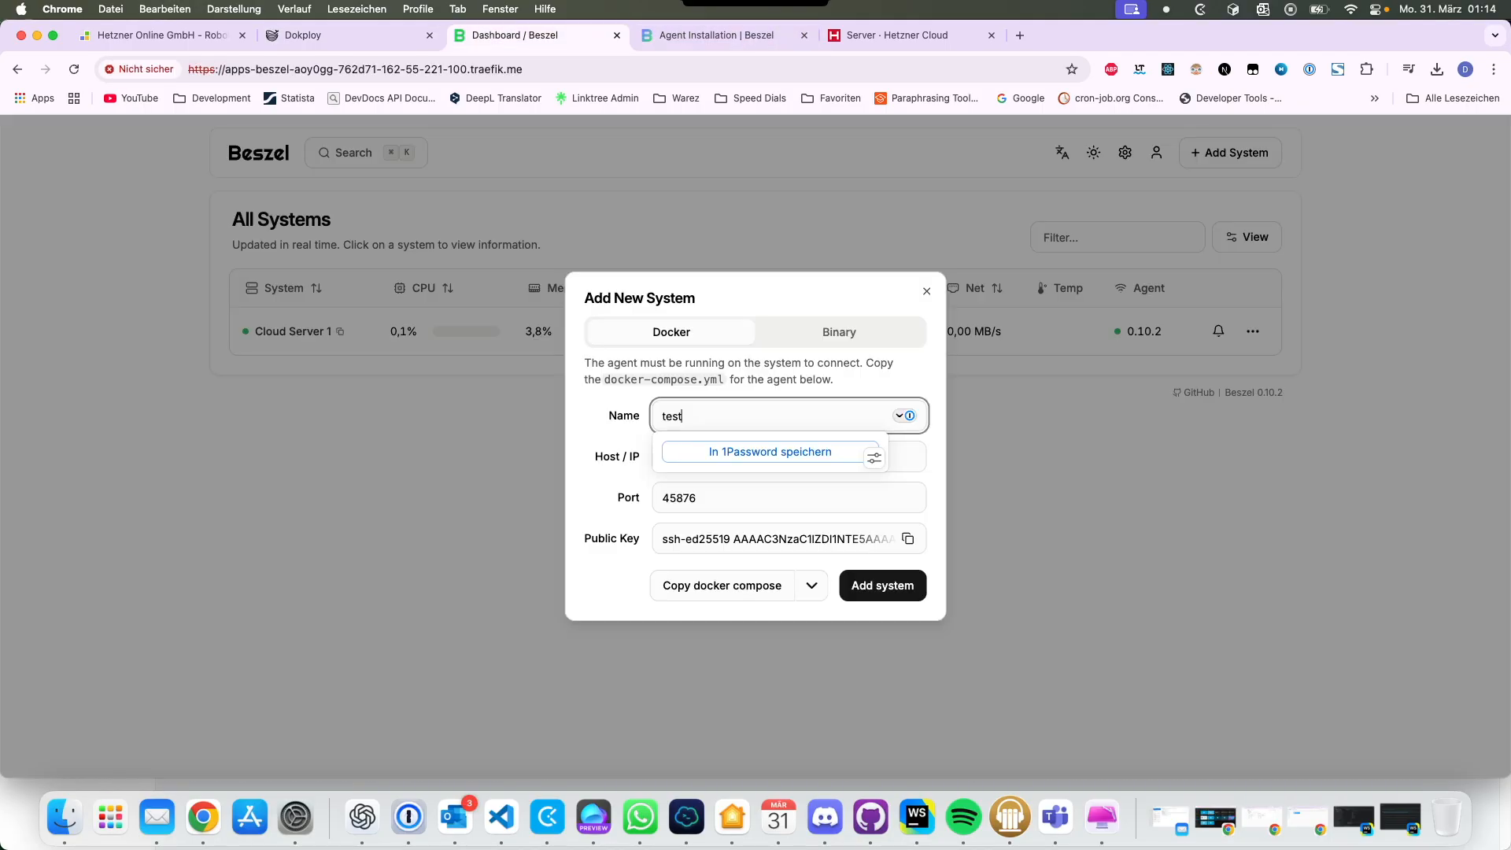
pyautogui.press('Tab')
pyautogui.press('super+v')
pyautogui.click(721, 586)
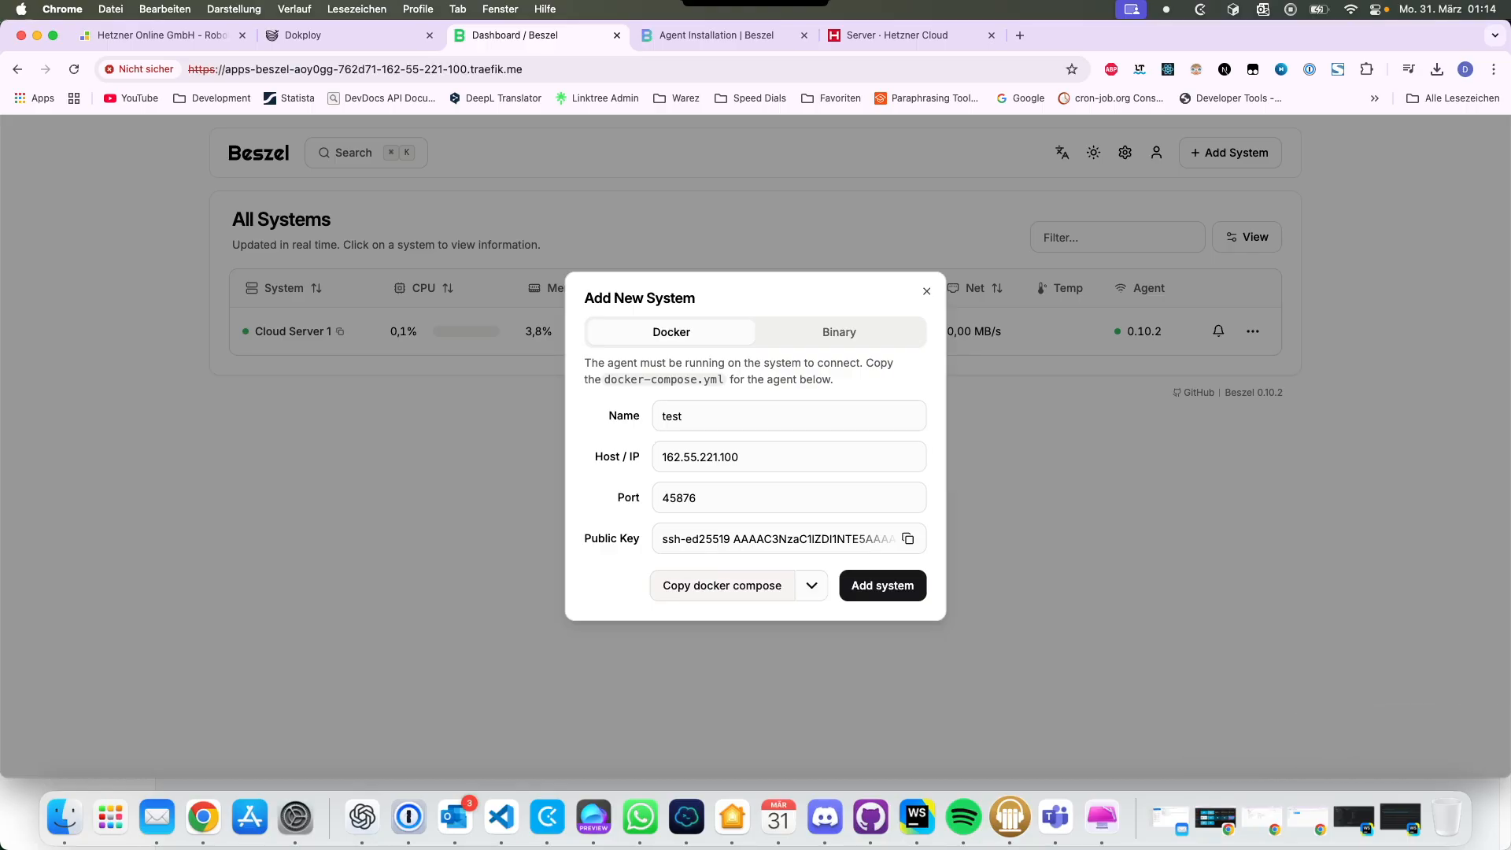
# Step: Create a compose service named baszel-agent in the apps project
pyautogui.hotkey('ctrl', 'shift', 'Tab')
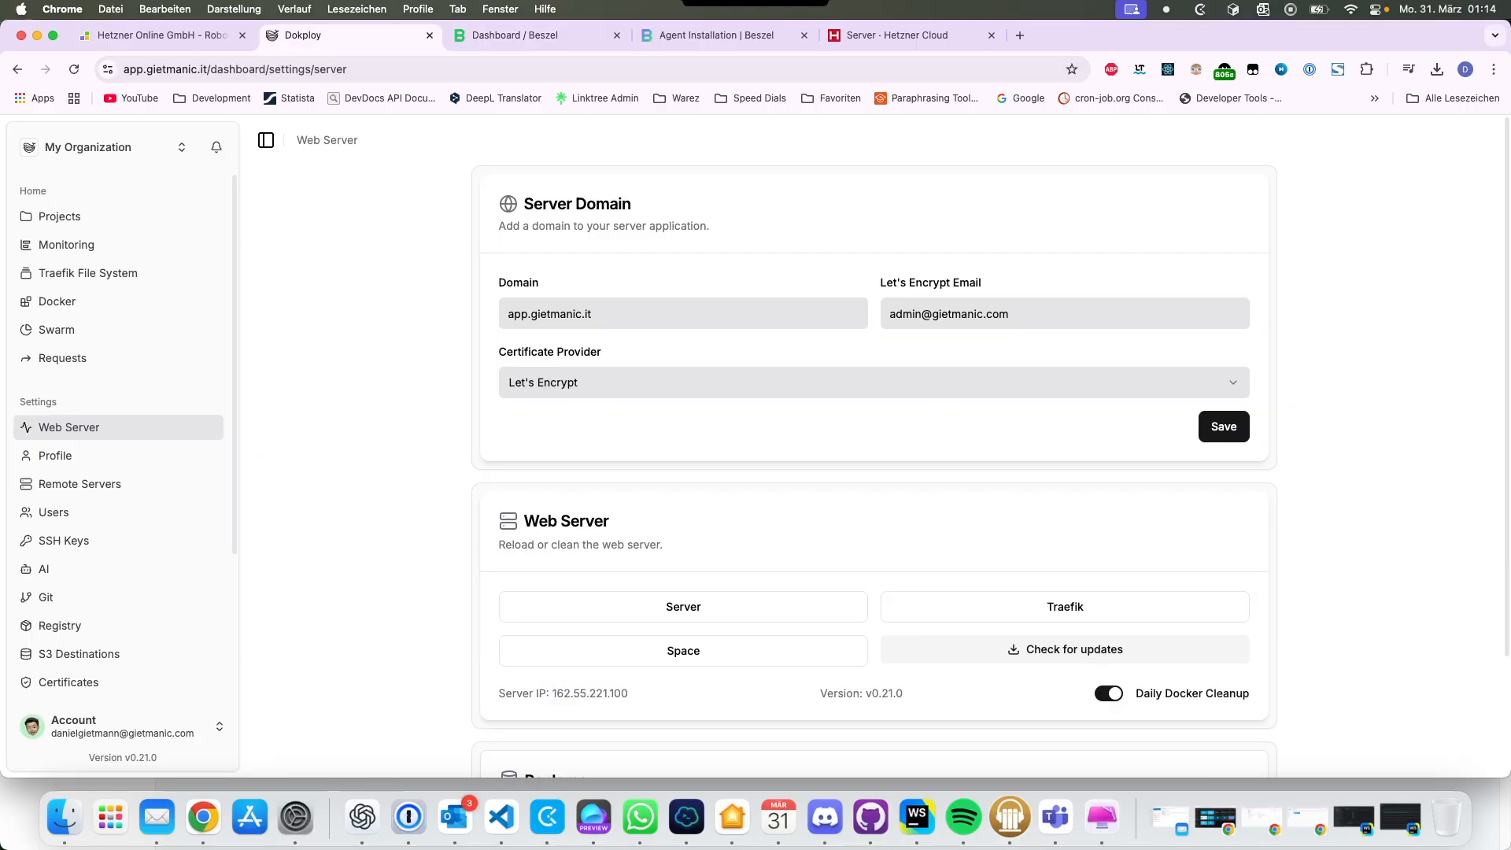
pyautogui.click(59, 216)
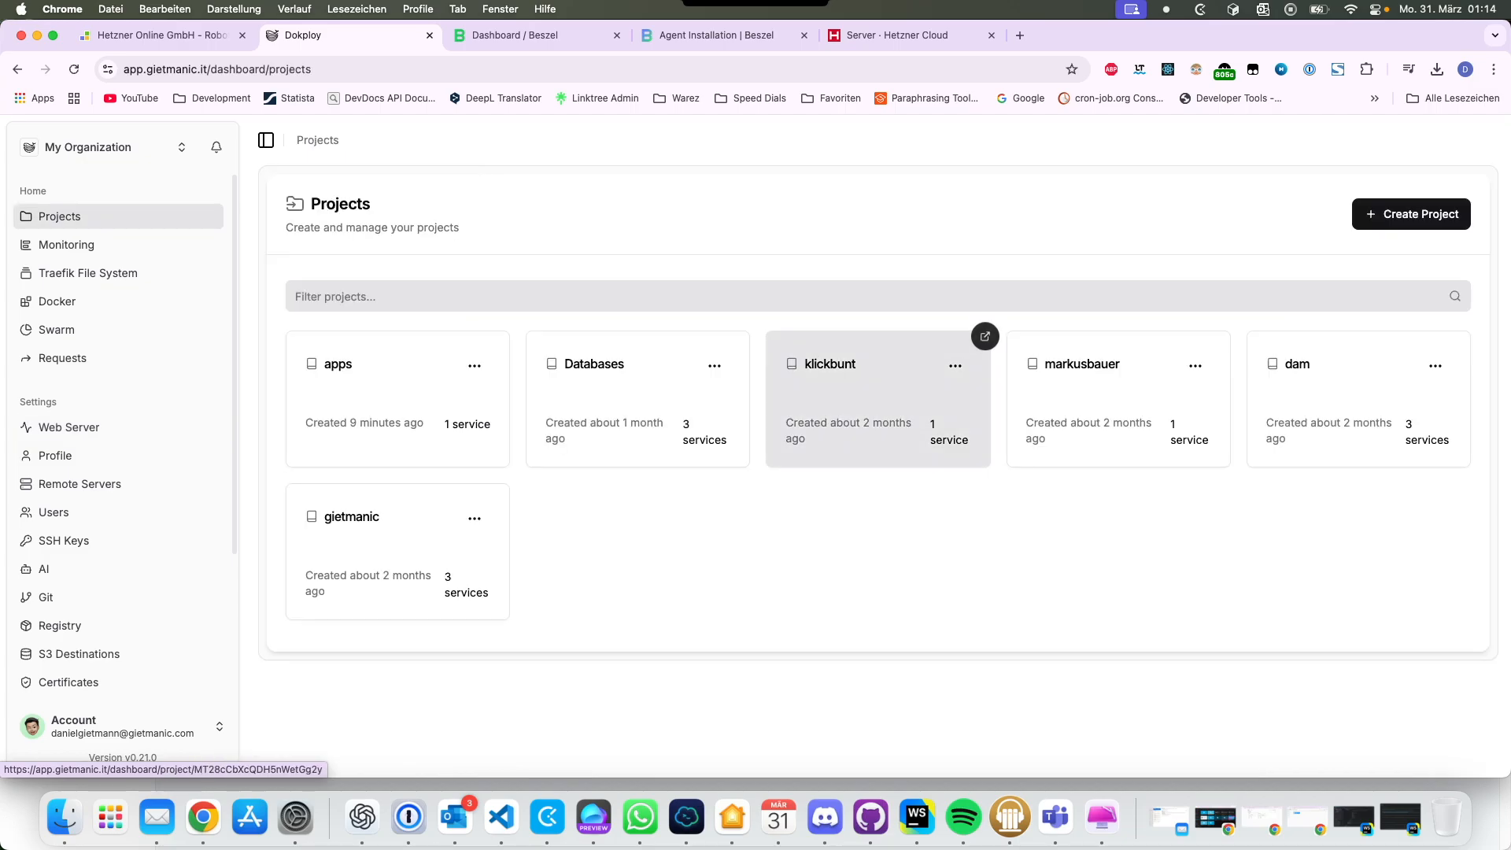
pyautogui.click(370, 385)
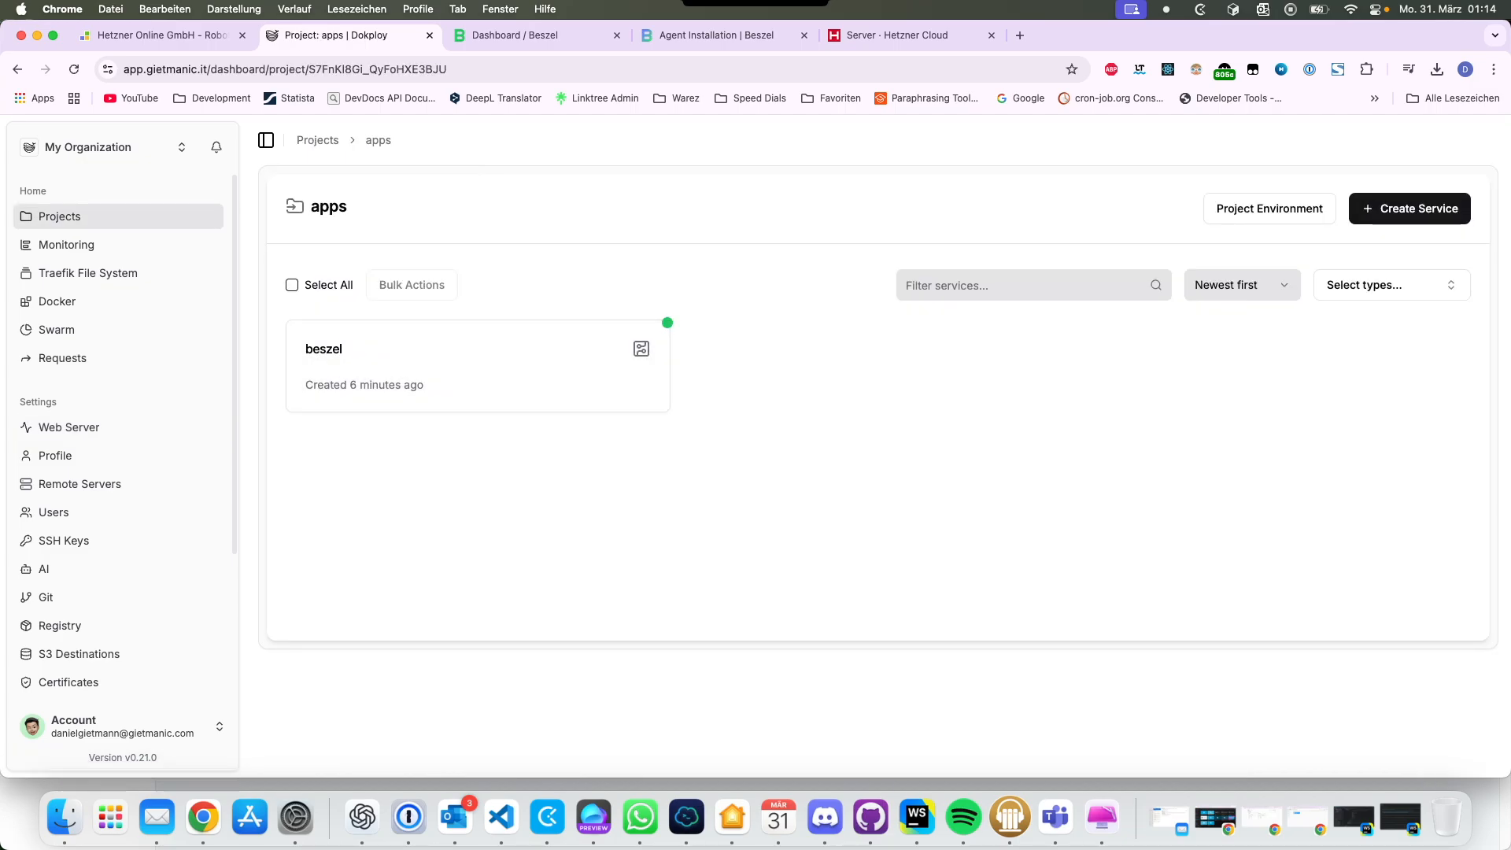
pyautogui.click(1409, 207)
pyautogui.click(1370, 345)
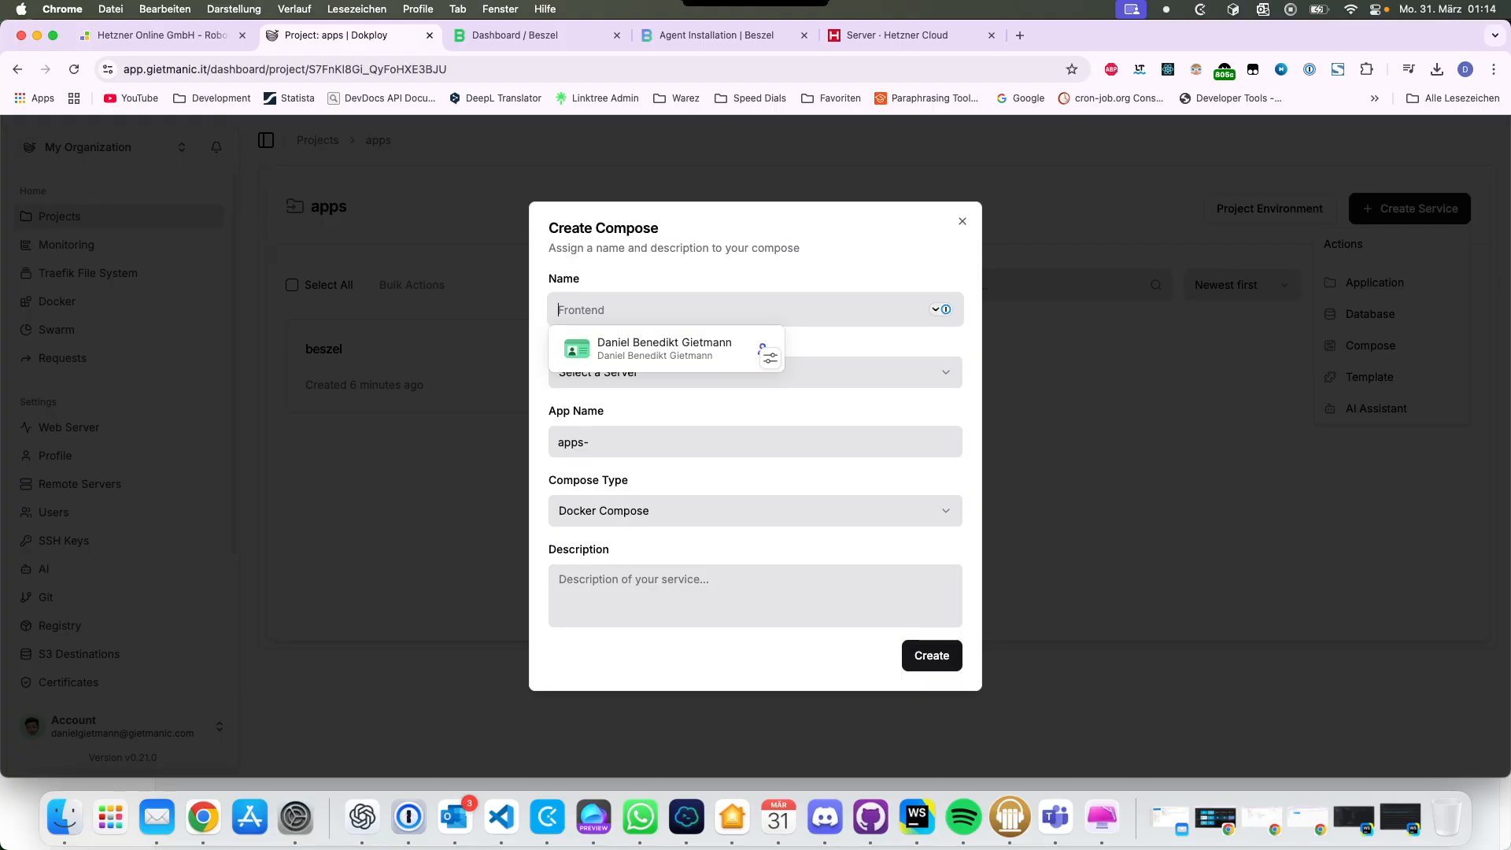
pyautogui.write('basz')
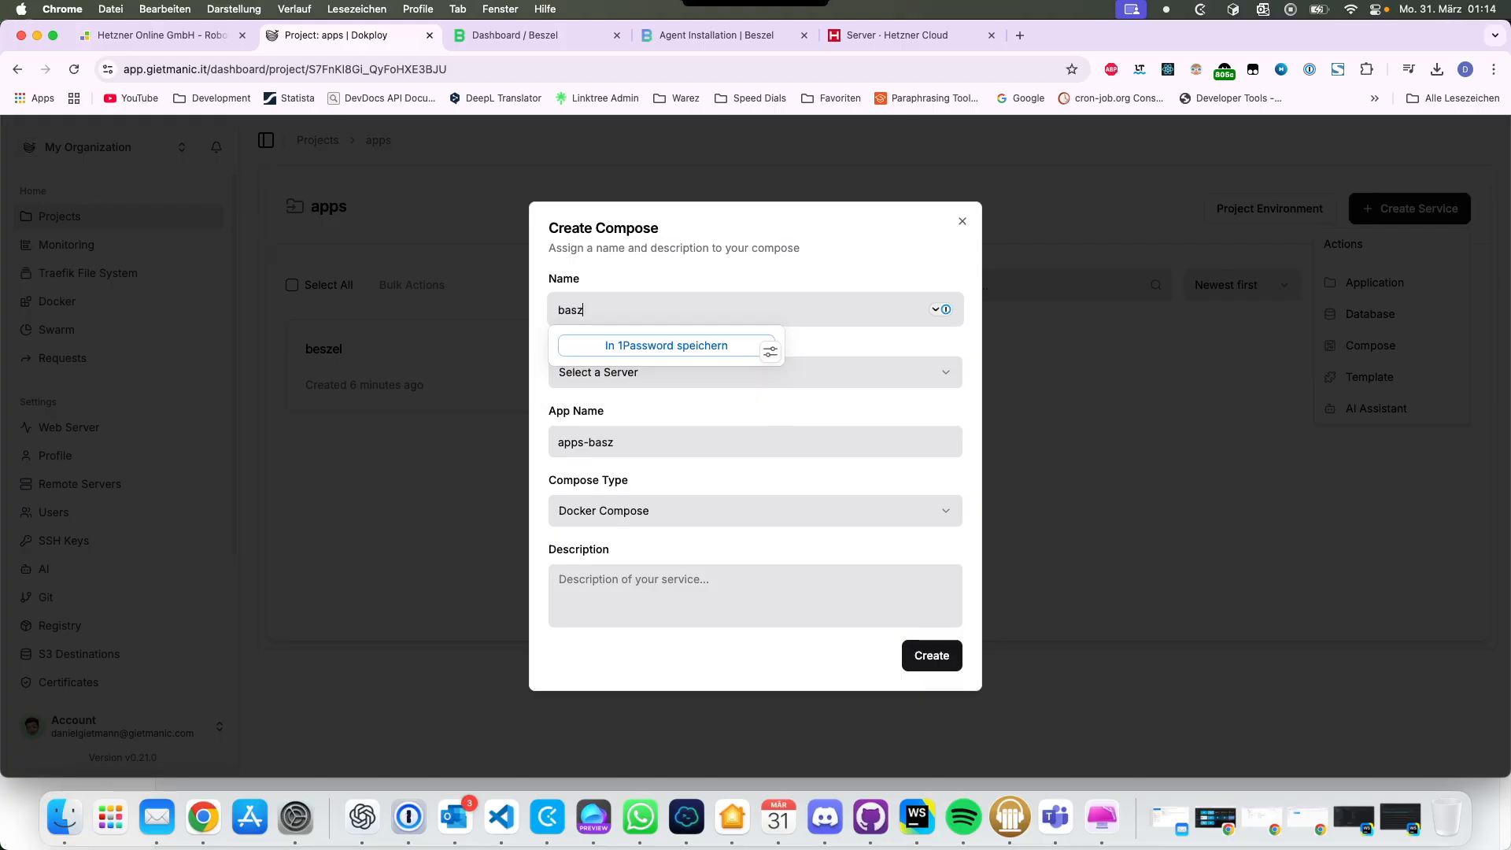
pyautogui.write('el-agent')
pyautogui.press('Return')
# Step: Paste the beszel-agent compose YAML as a raw compose file and save it
pyautogui.click(293, 403)
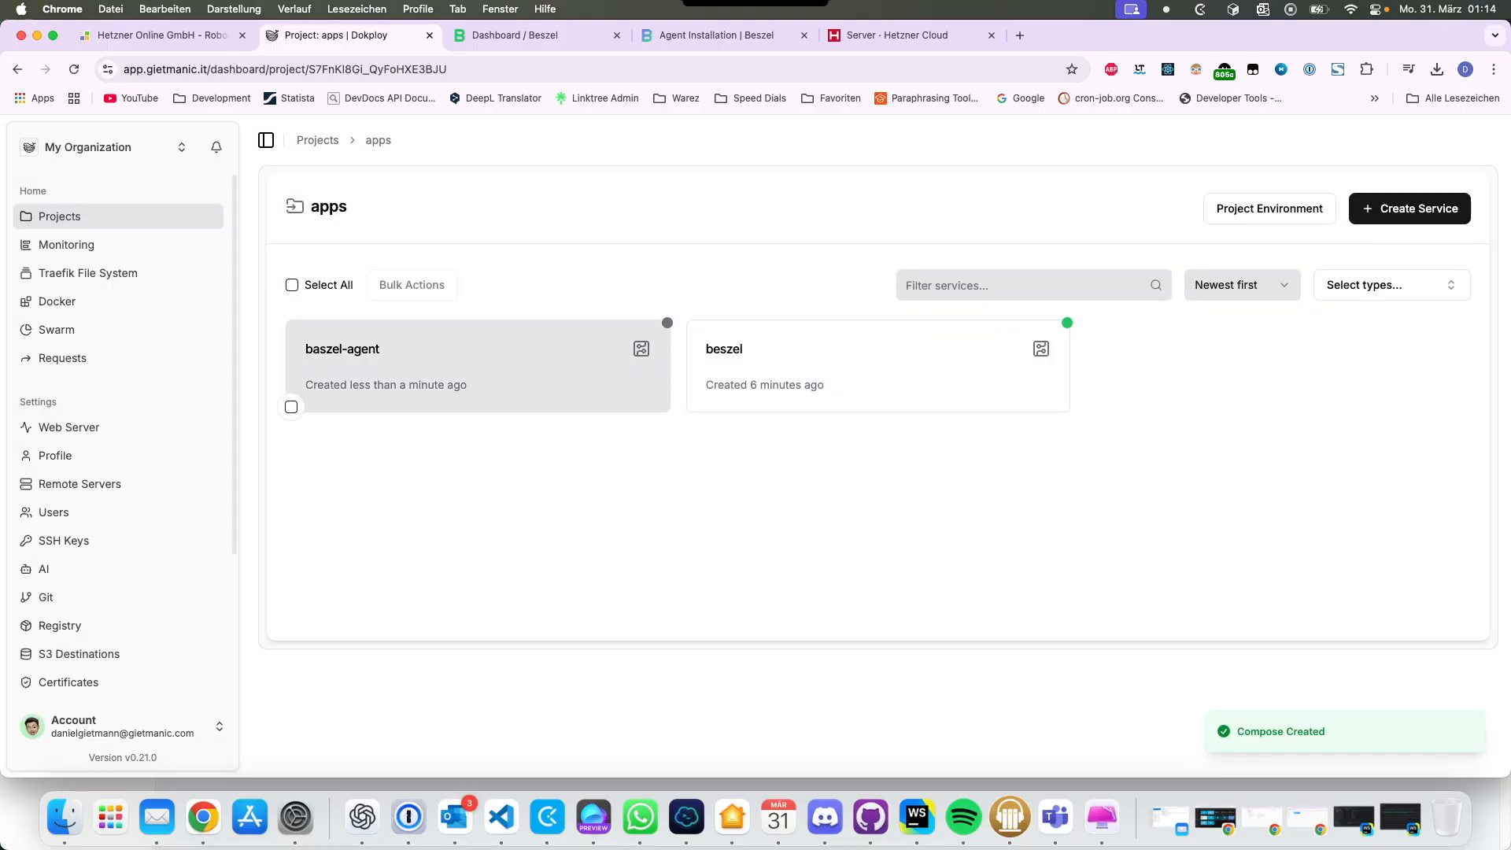
pyautogui.click(322, 385)
pyautogui.click(789, 436)
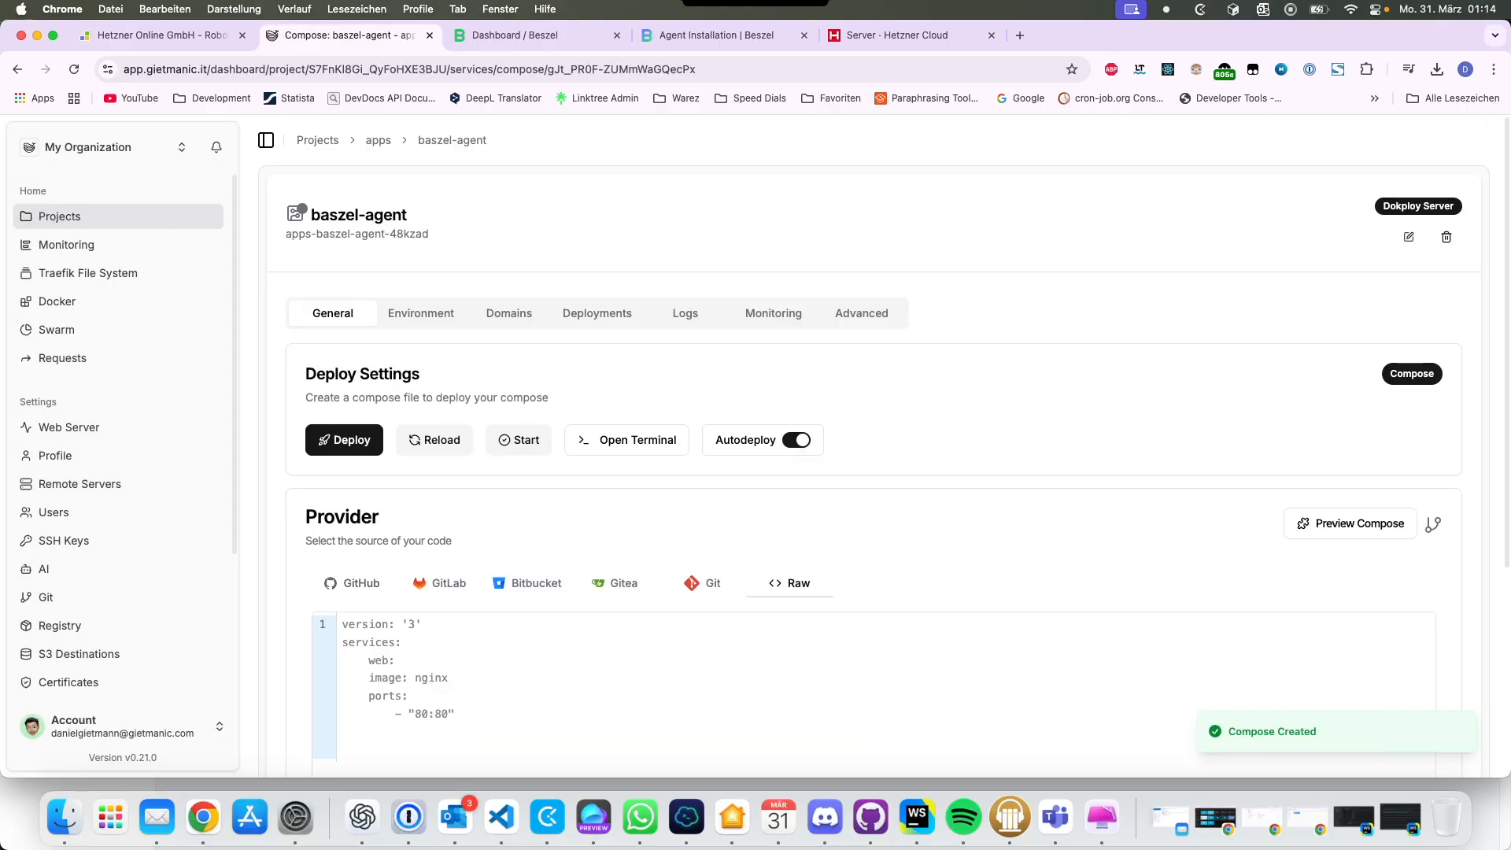
pyautogui.scroll(-4, 789, 436)
pyautogui.click(789, 437)
pyautogui.press('super+v')
pyautogui.scroll(-1, 789, 436)
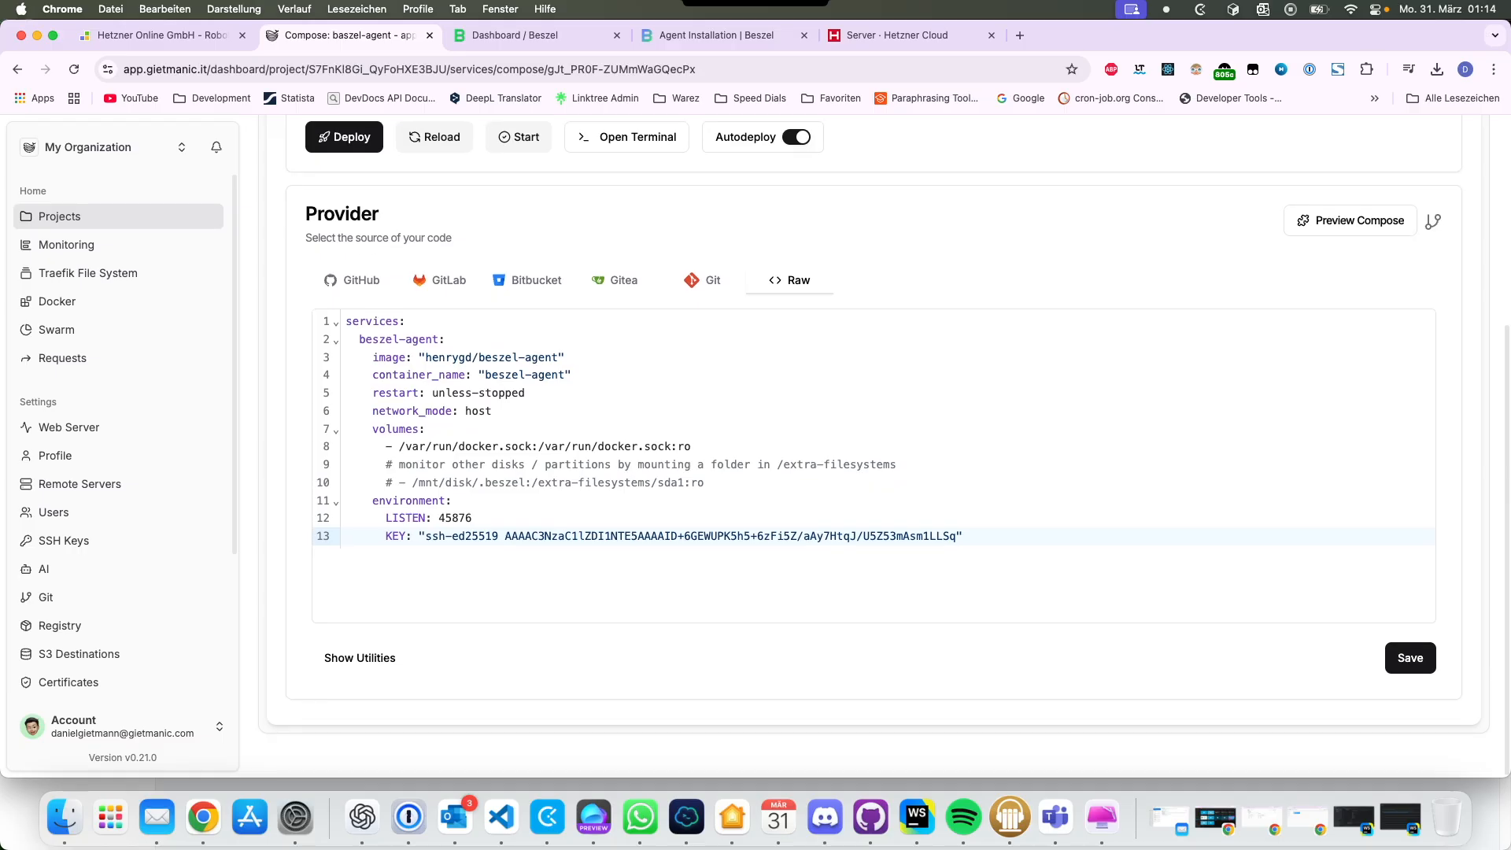
pyautogui.click(1410, 657)
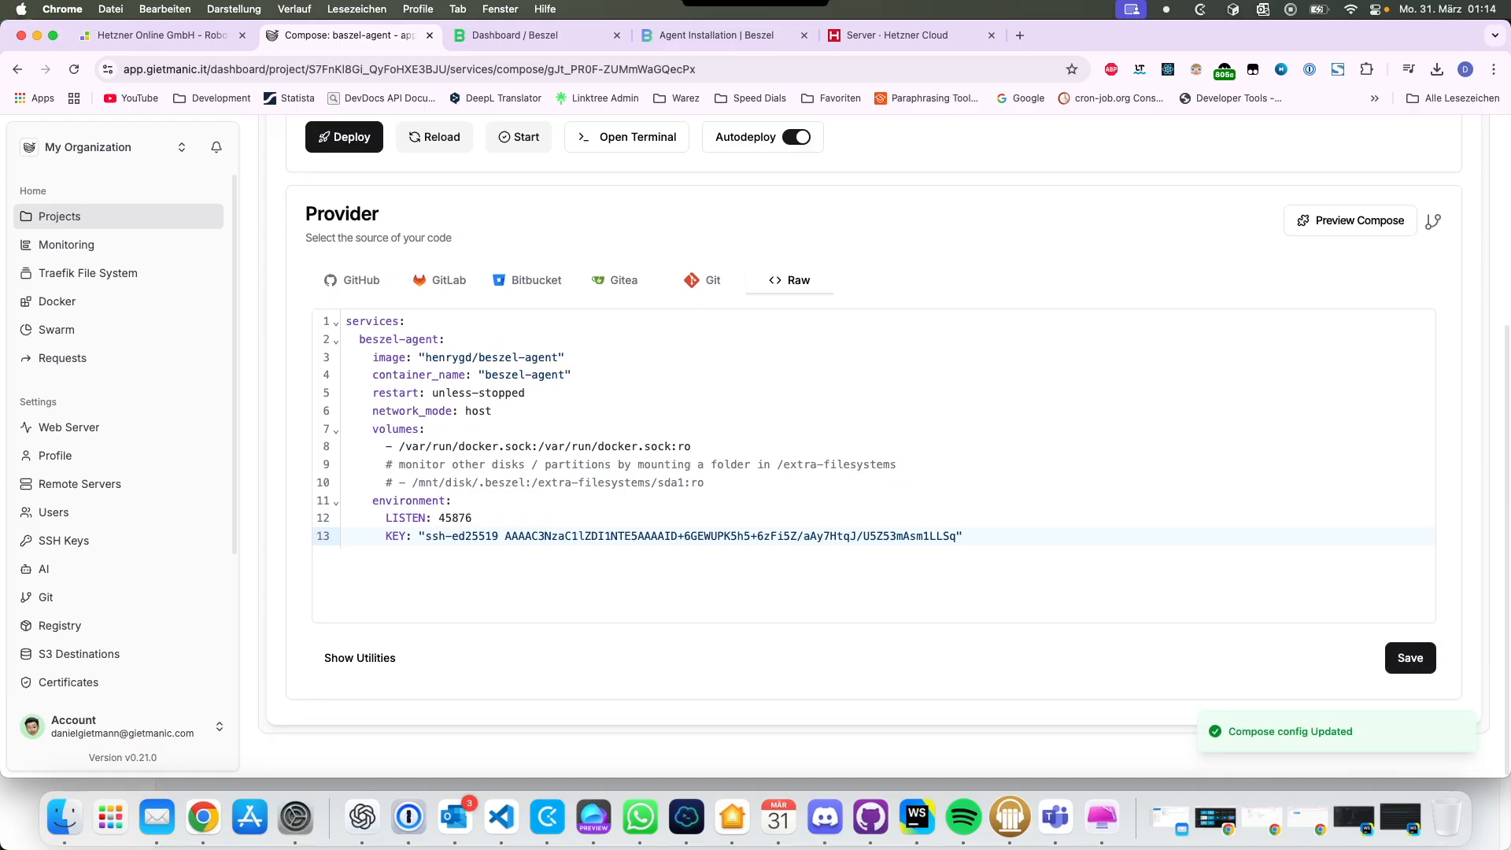
# Step: Deploy the baszel-agent service, check the deployment log, and return to Beszel
pyautogui.scroll(4, 865, 440)
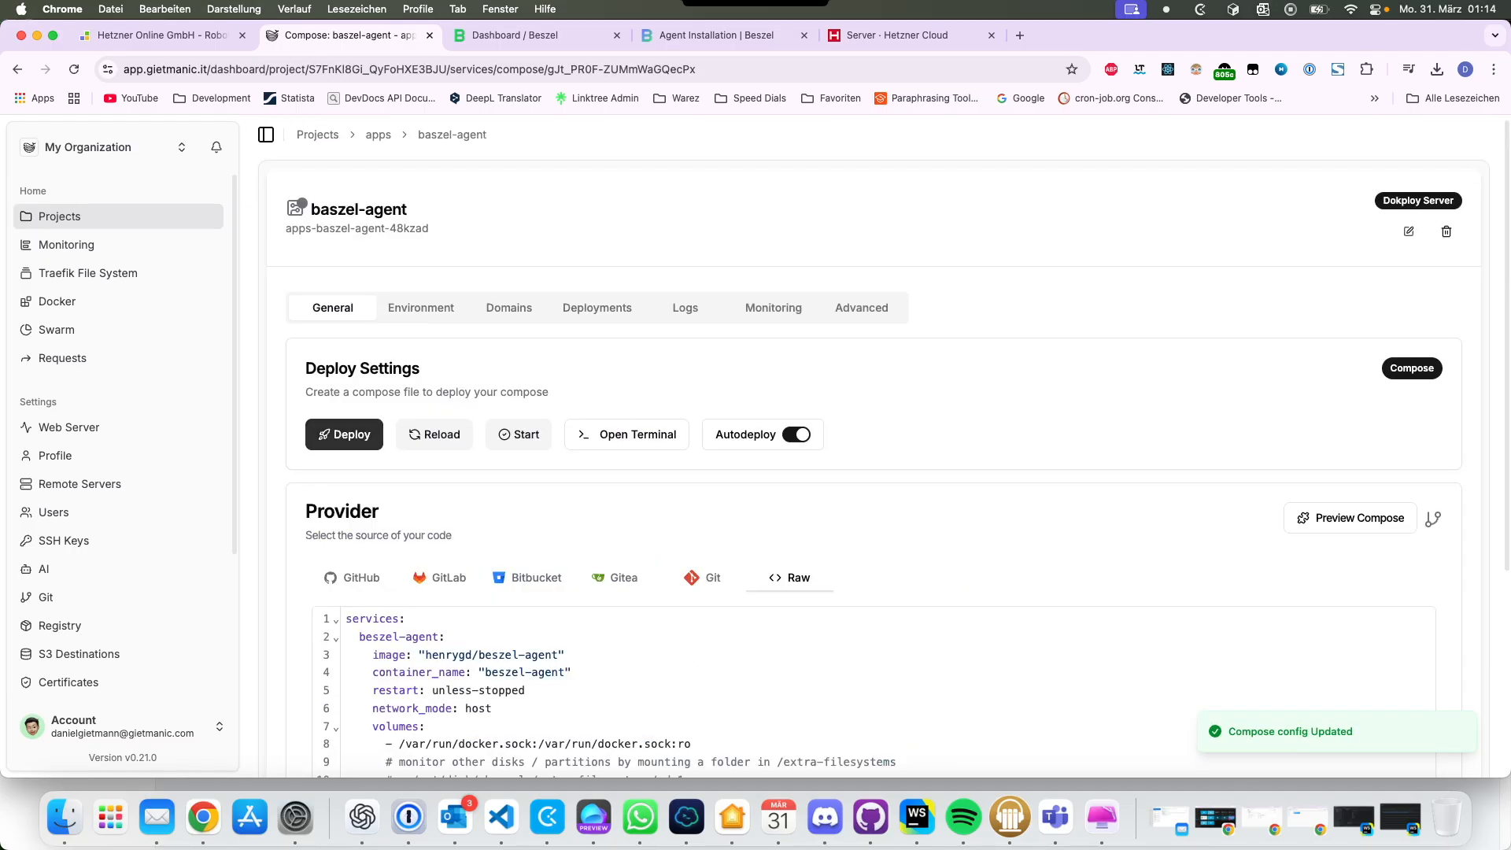
pyautogui.click(338, 432)
pyautogui.click(903, 474)
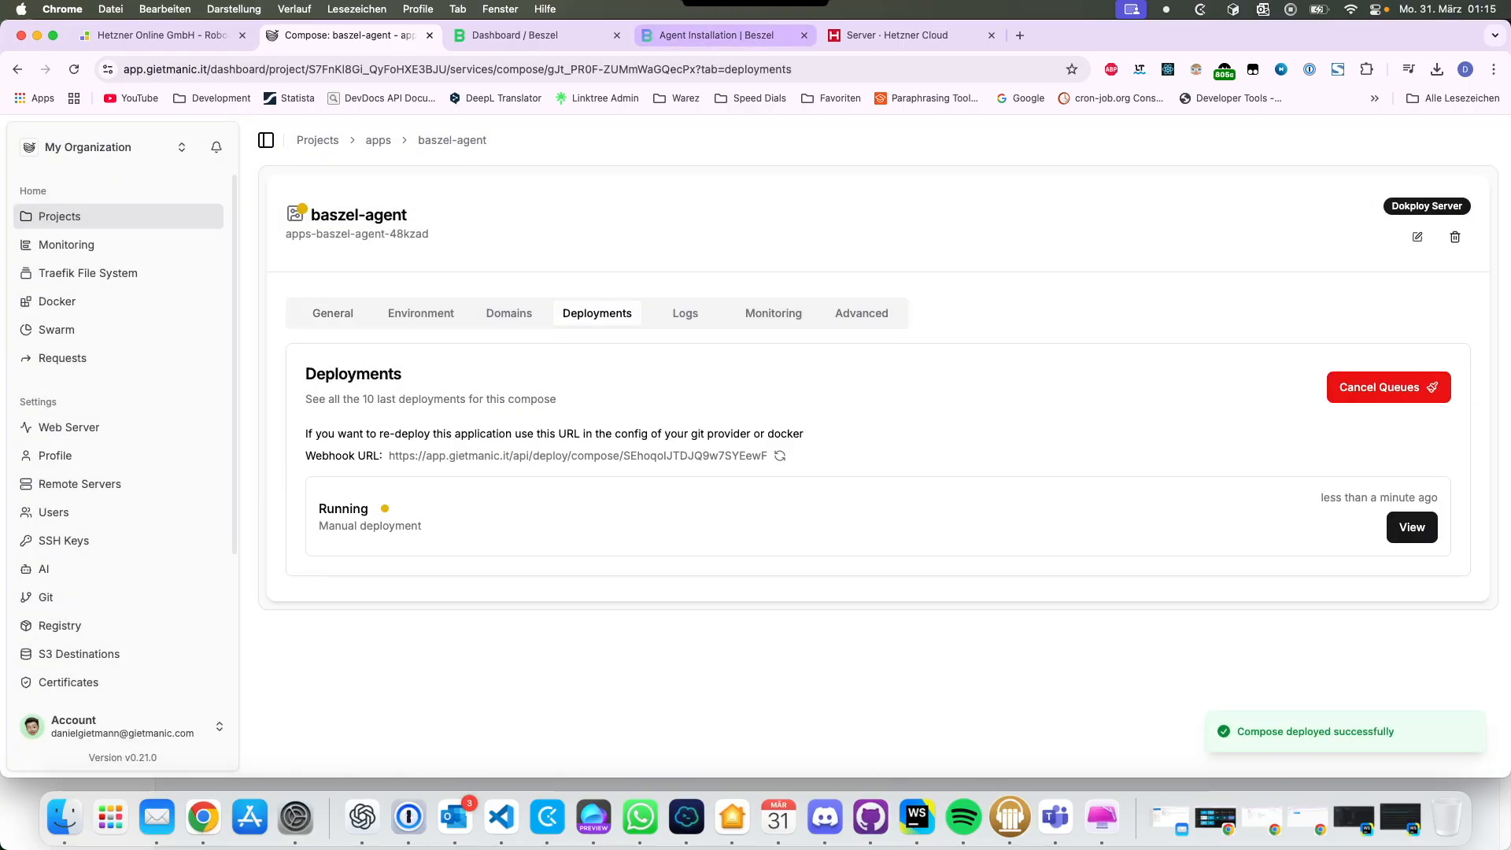
pyautogui.click(1411, 528)
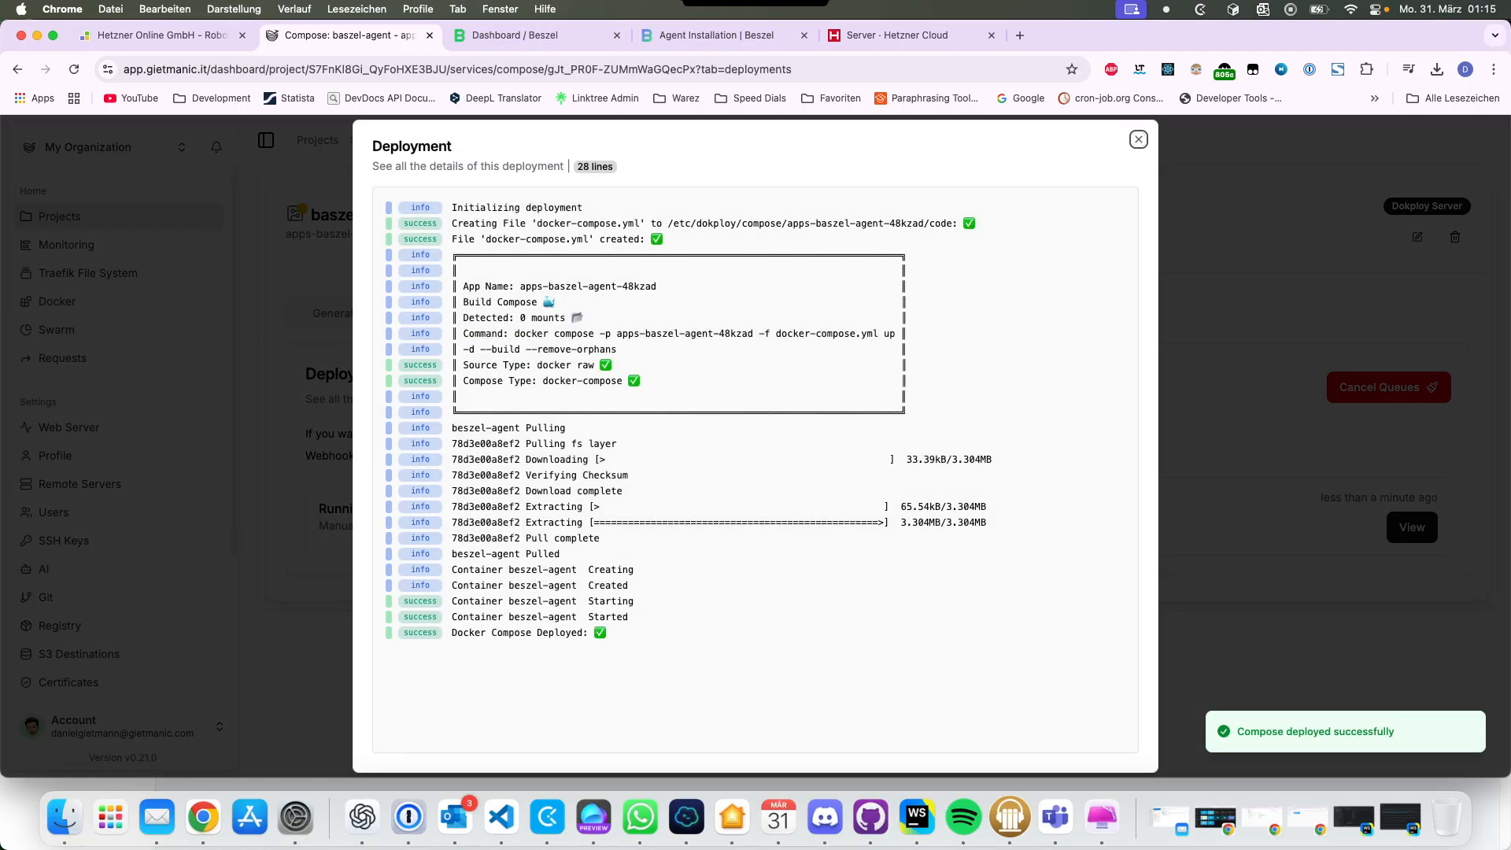
pyautogui.press('Escape')
pyautogui.click(515, 35)
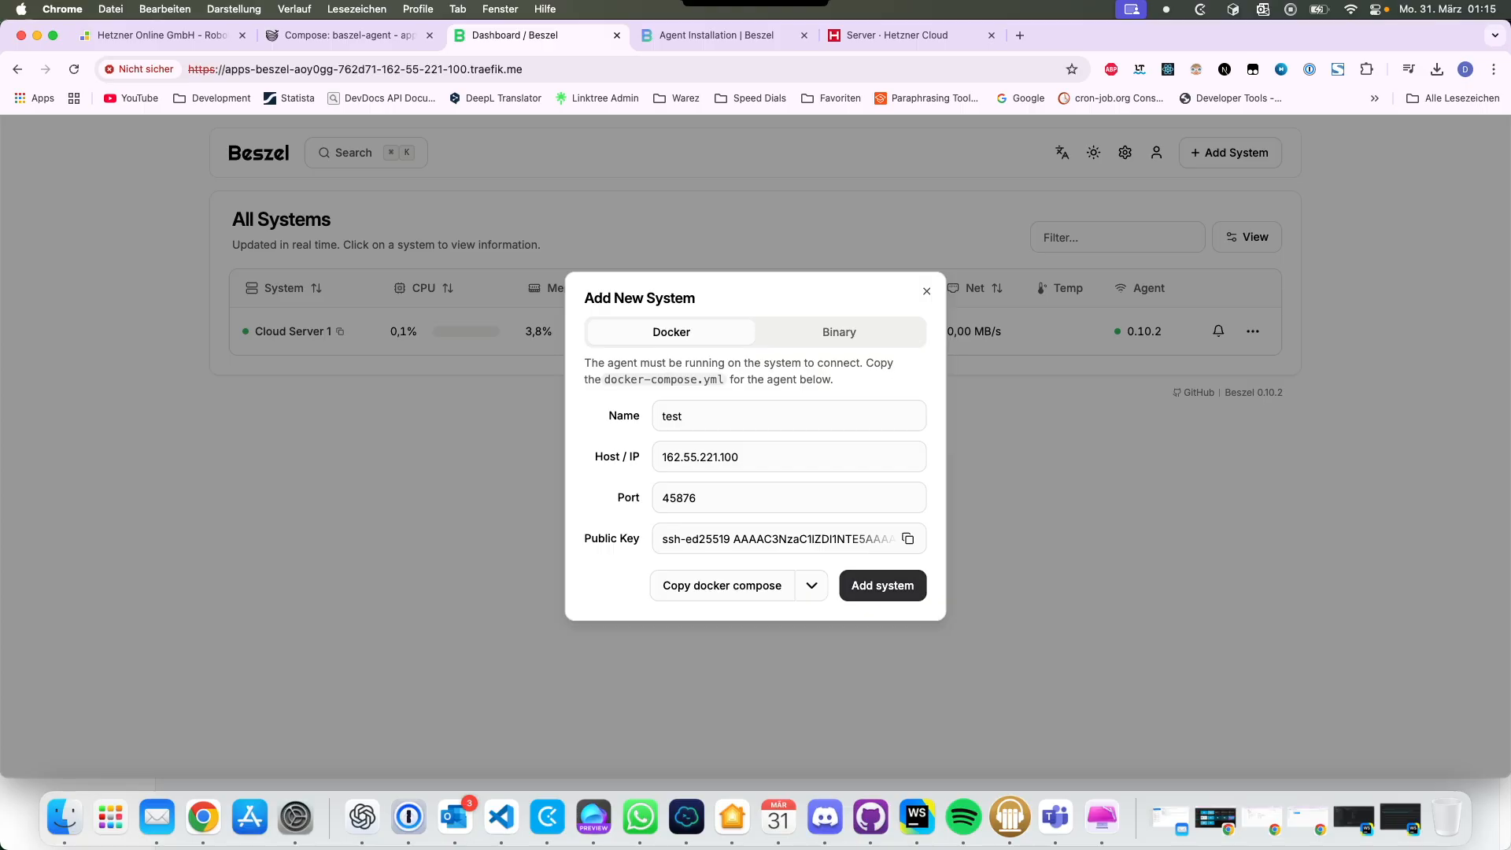
# Step: Add the test system and inspect its detail charts in one-column and two-column layouts
pyautogui.press('Escape')
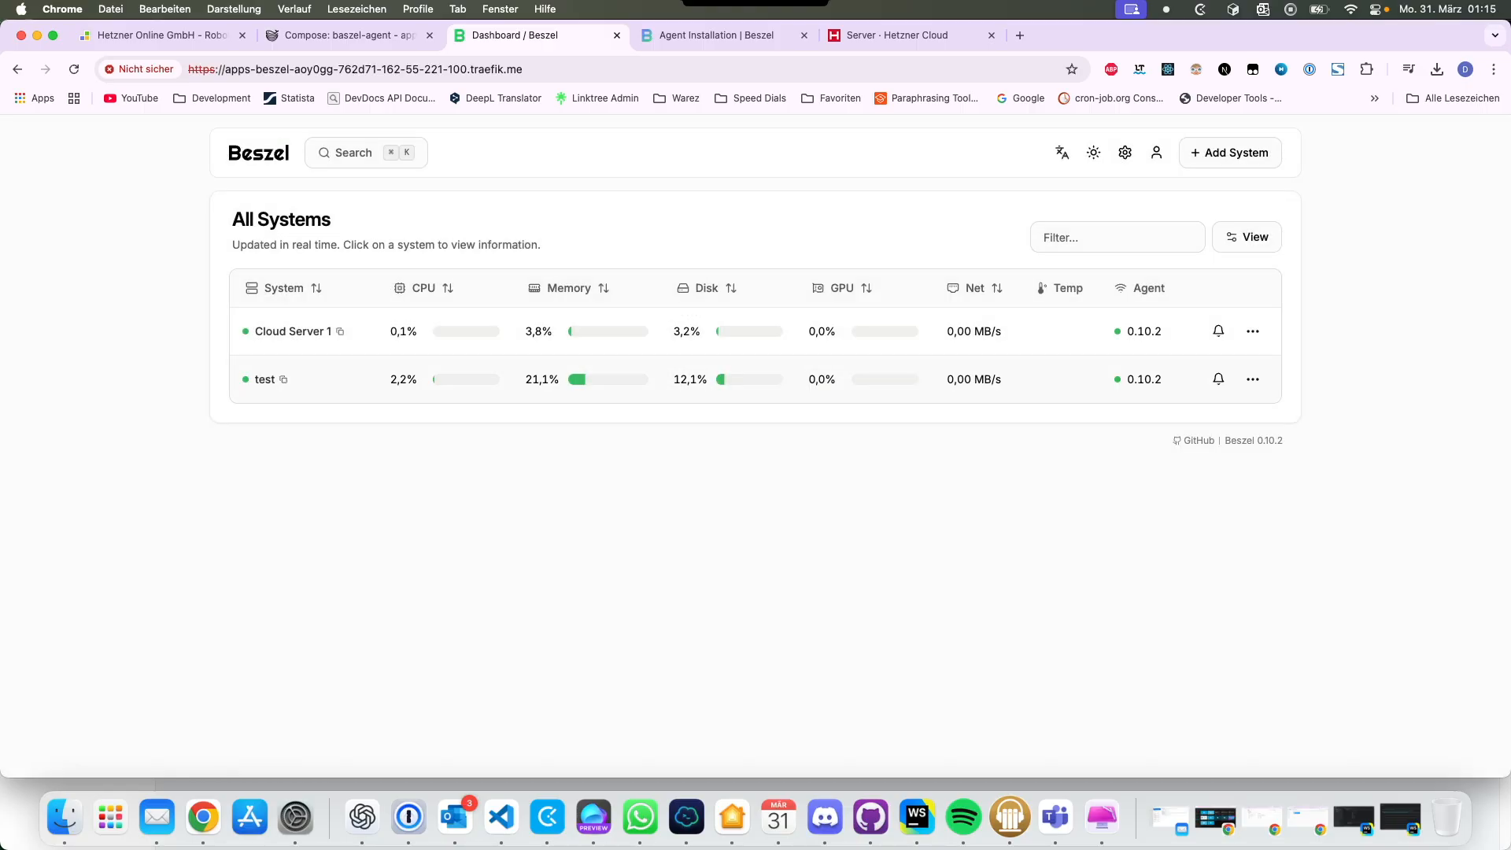
pyautogui.click(593, 379)
pyautogui.scroll(-6, 598, 386)
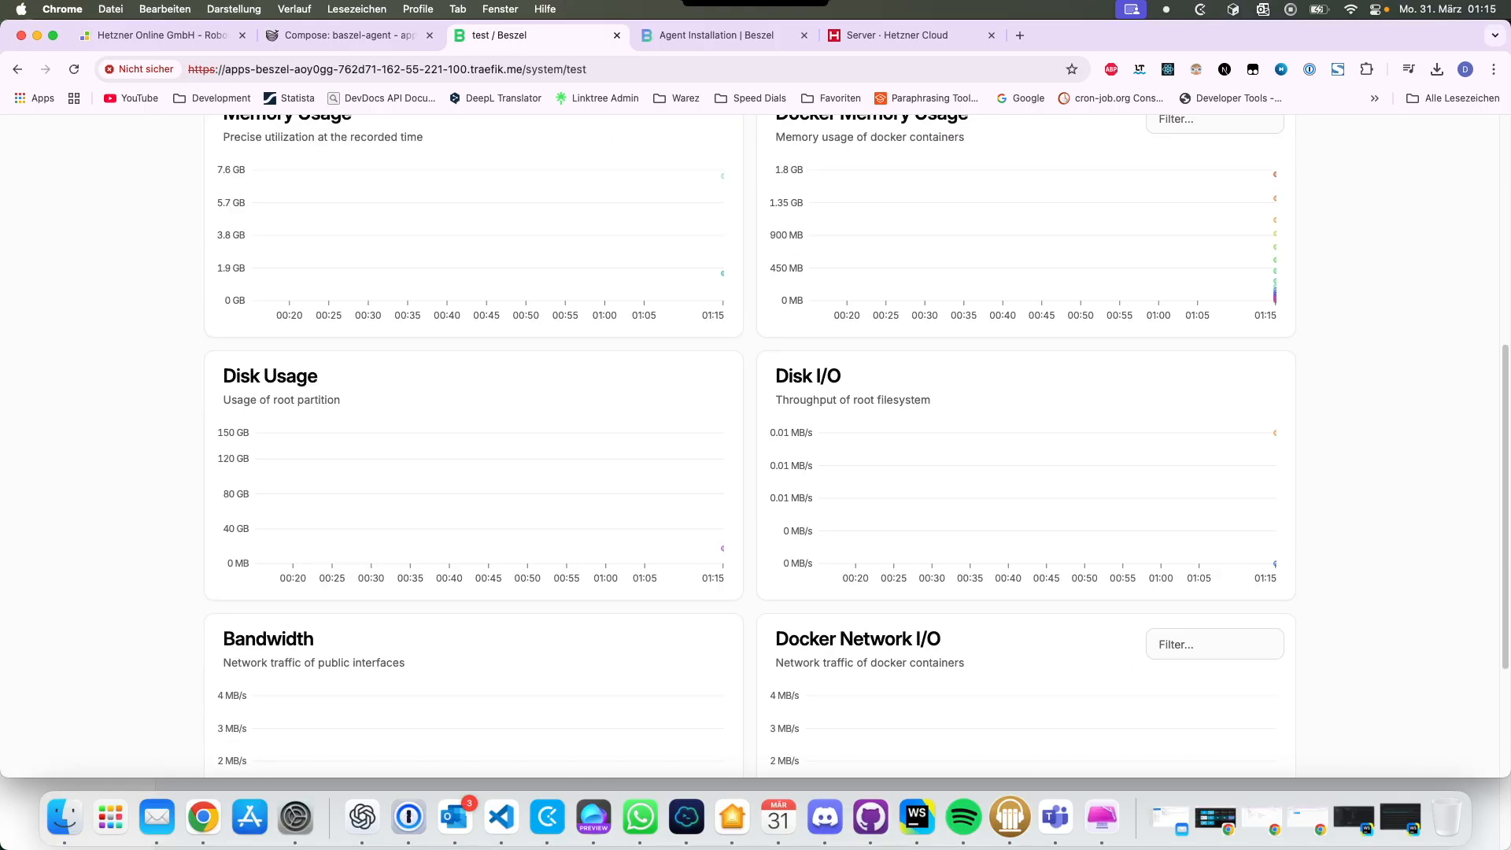
pyautogui.scroll(-3, 1023, 511)
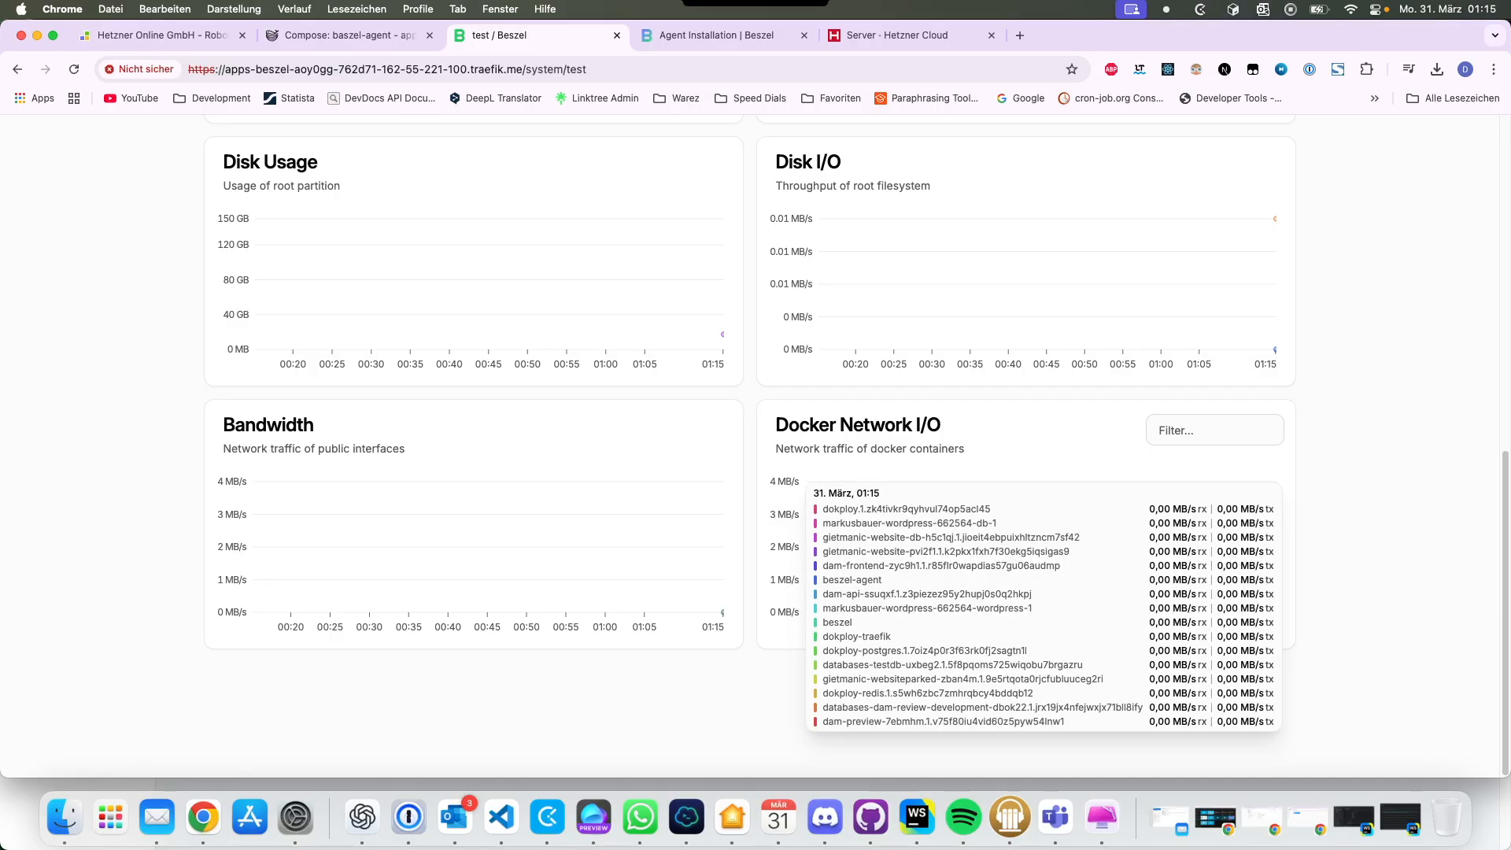
pyautogui.scroll(10, 1023, 551)
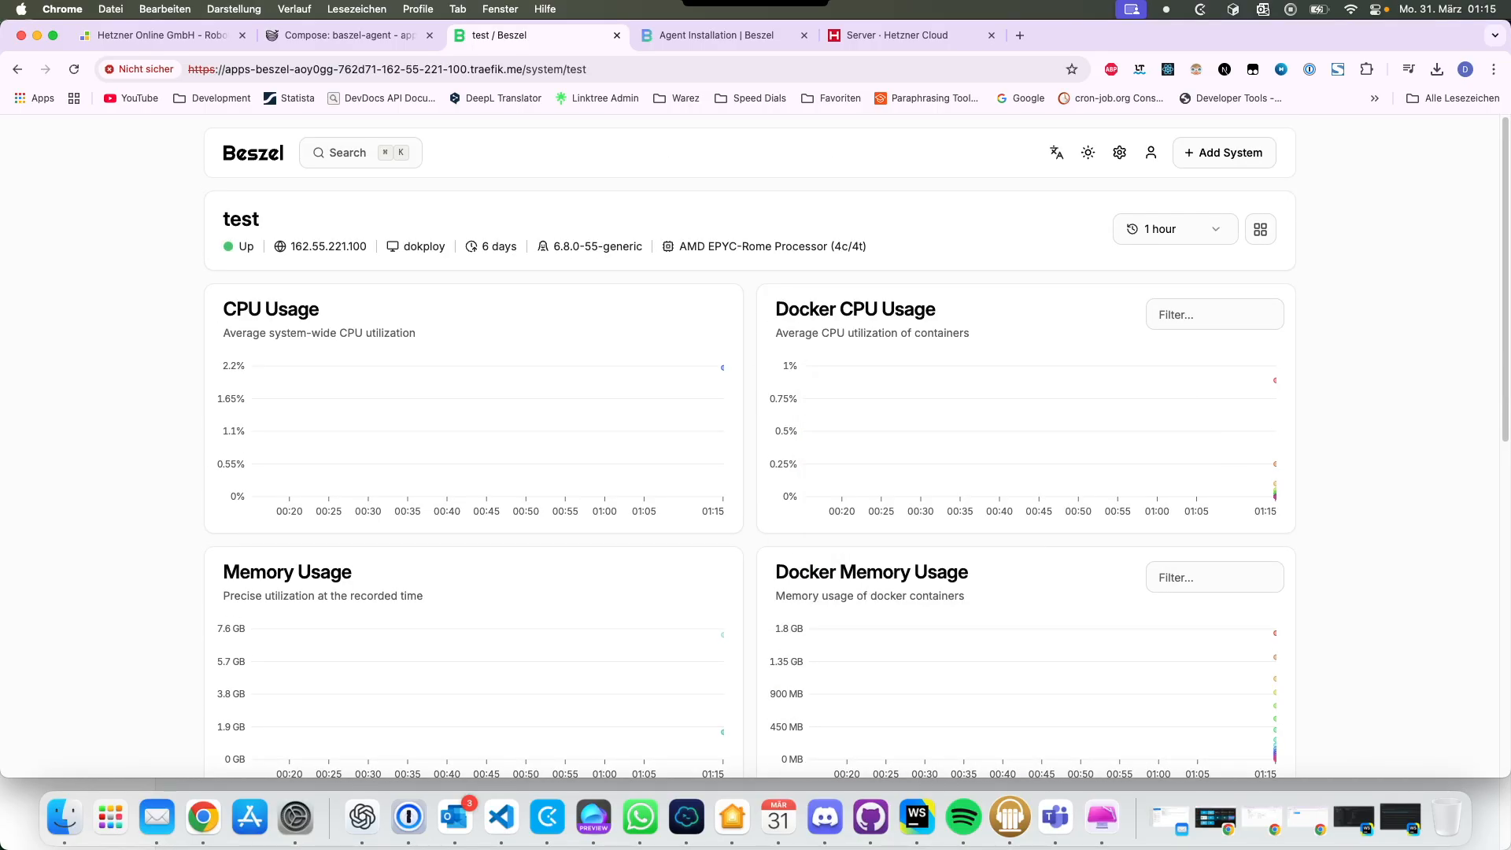
pyautogui.click(1260, 229)
pyautogui.click(1261, 229)
pyautogui.scroll(-6, 637, 441)
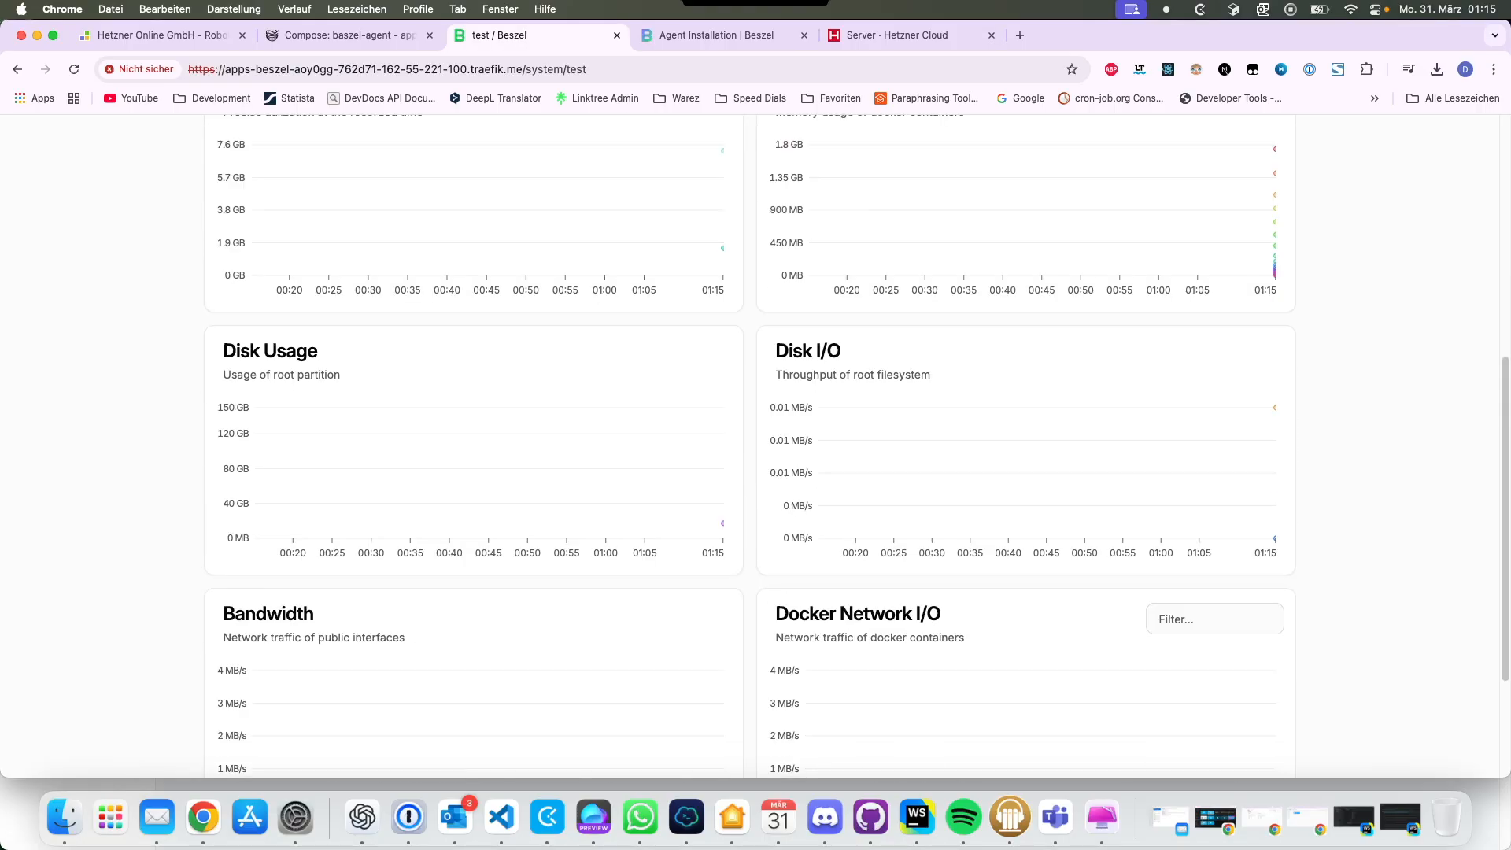
pyautogui.scroll(-1, 637, 441)
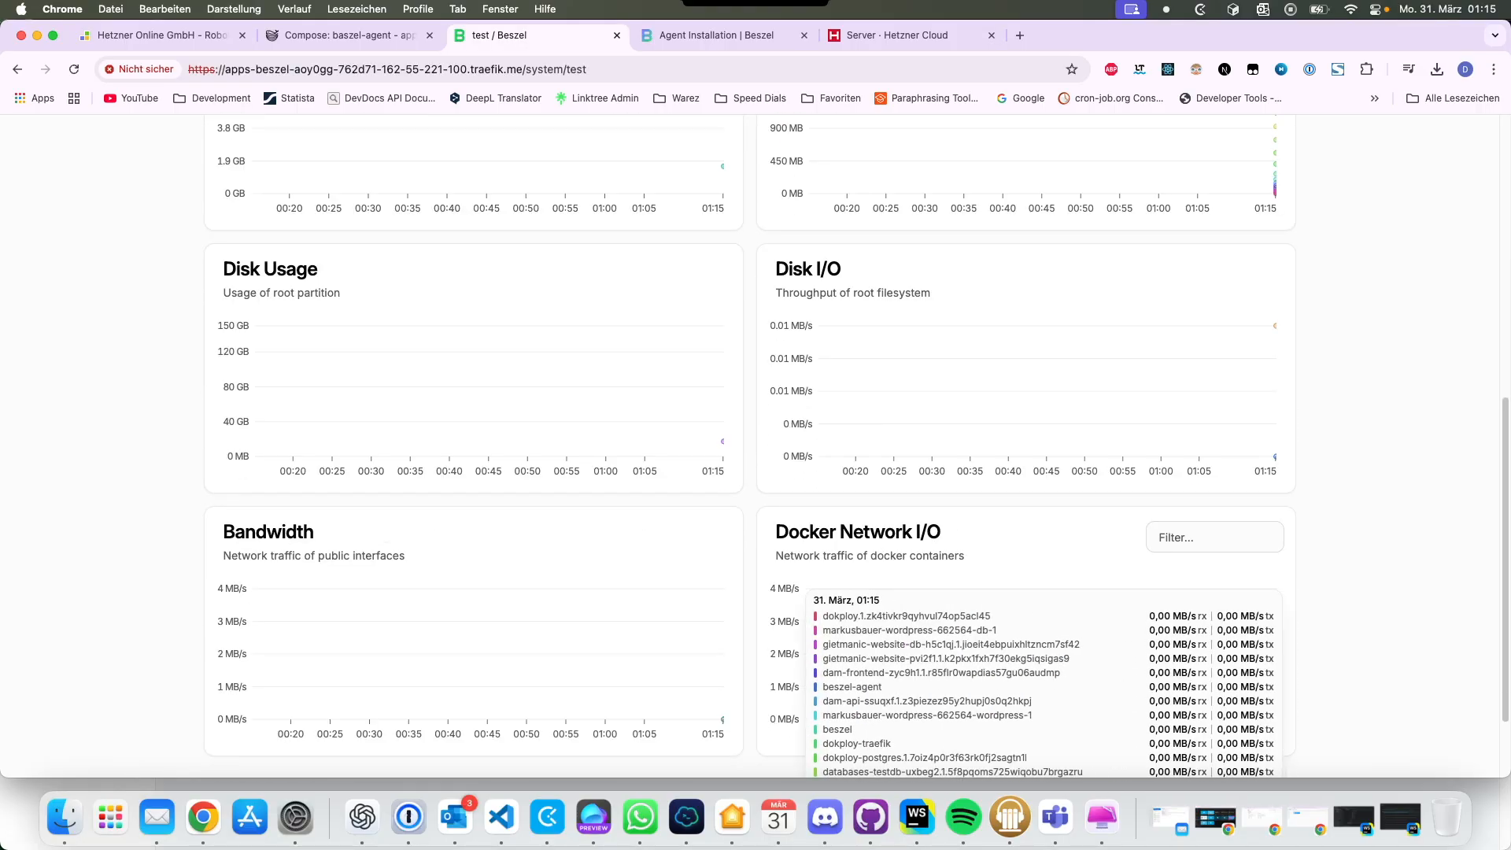
pyautogui.scroll(4, 629, 657)
pyautogui.scroll(10, 668, 472)
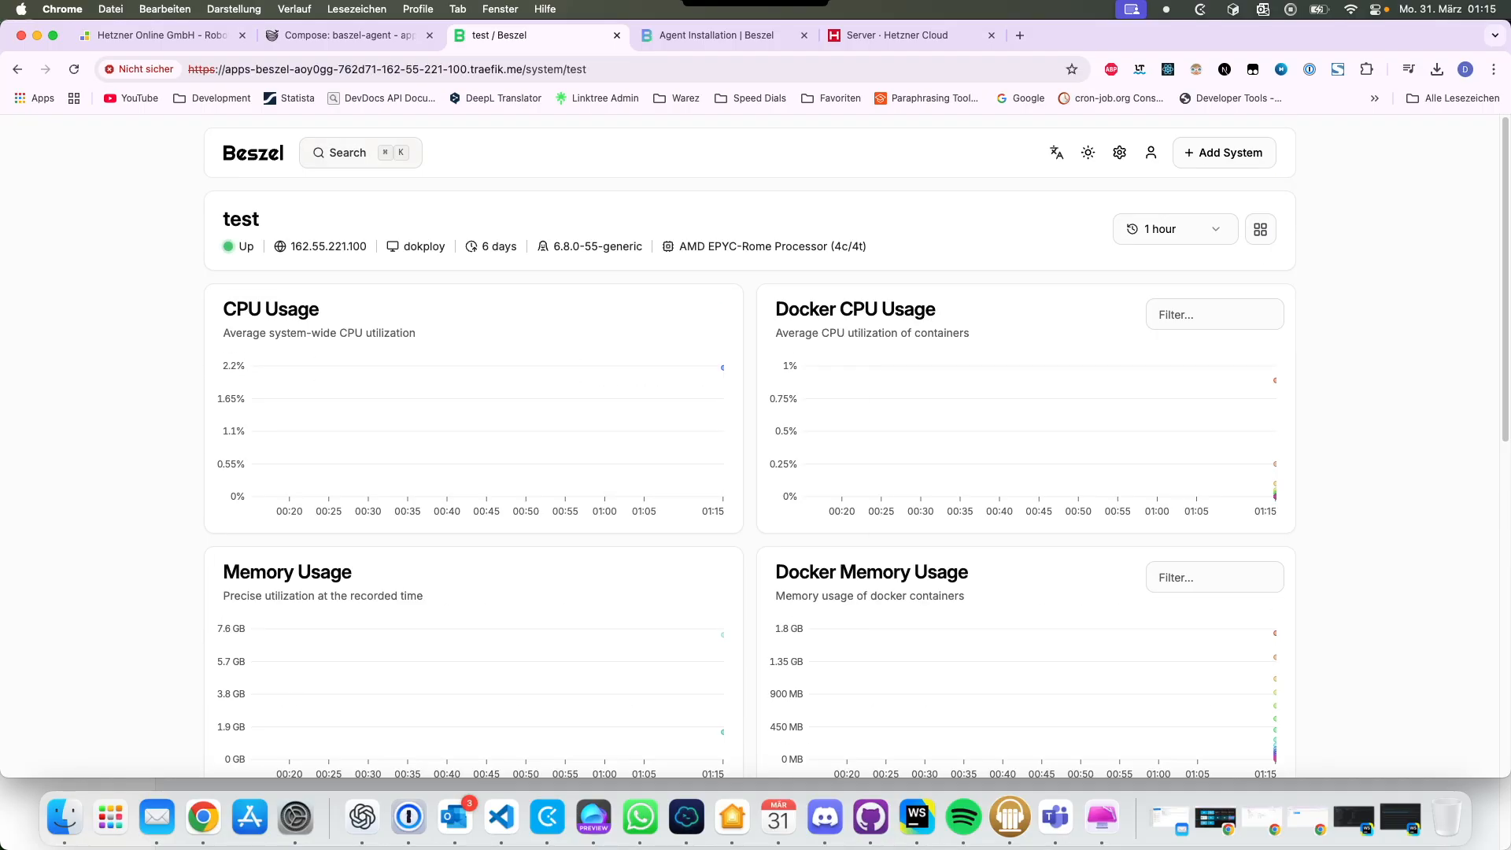
# Step: Switch All Systems to grid cards with CPU shown and temperature rows hidden
pyautogui.click(258, 152)
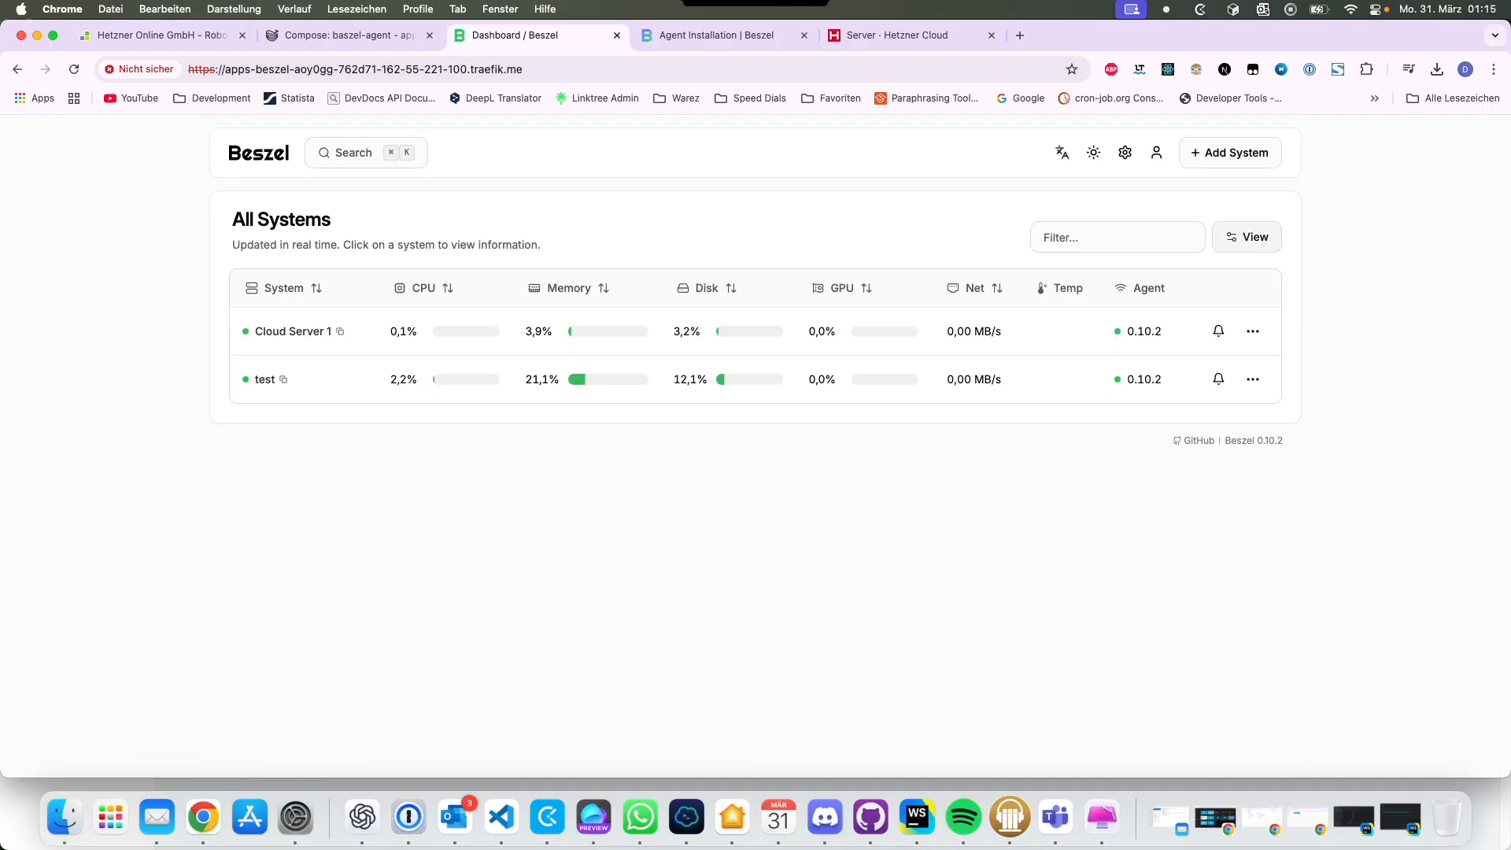
pyautogui.click(1247, 237)
pyautogui.click(998, 331)
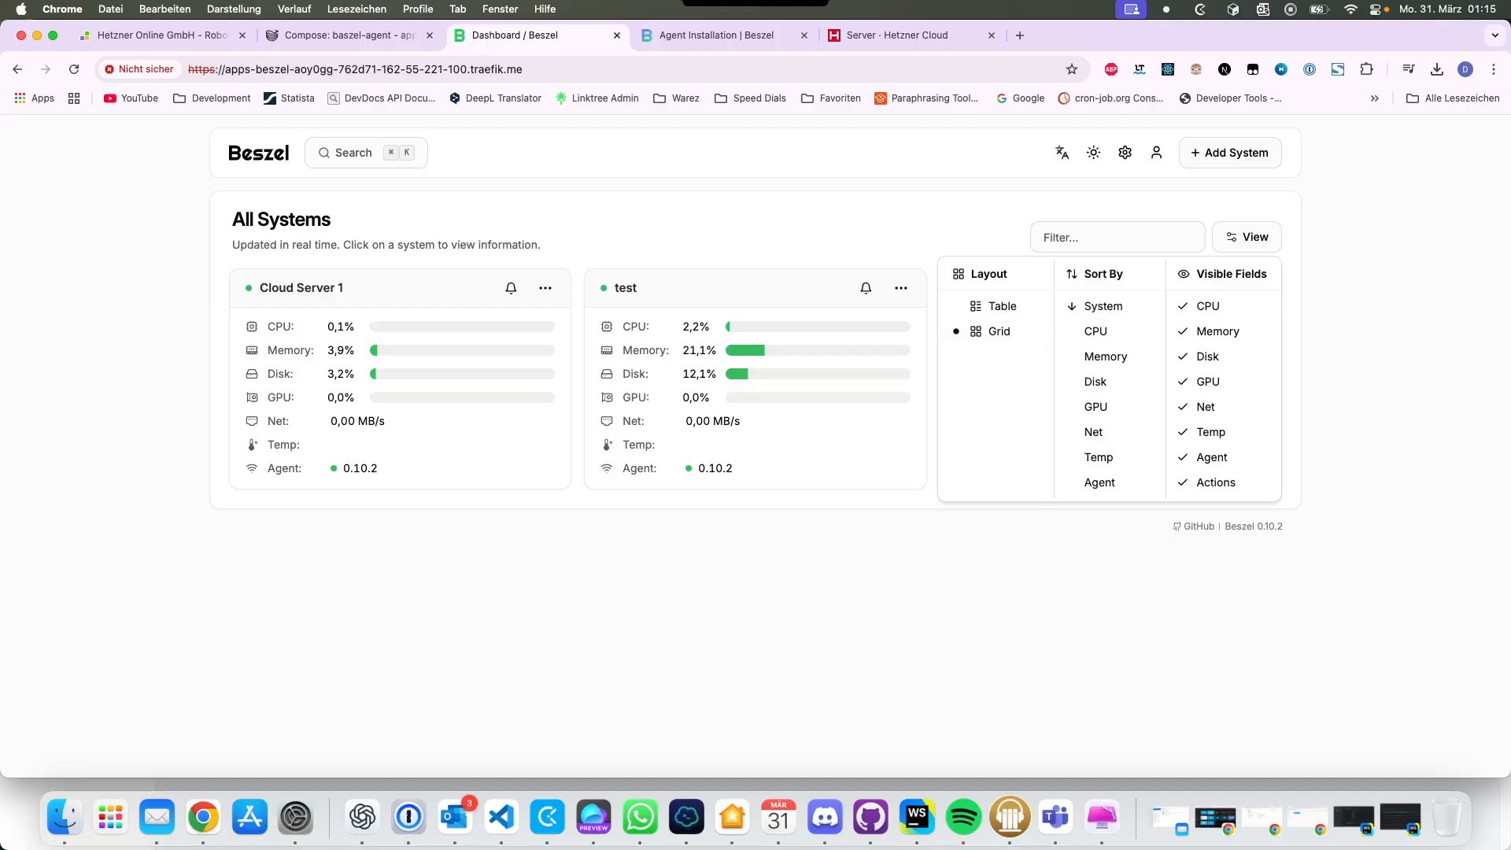
pyautogui.click(1208, 306)
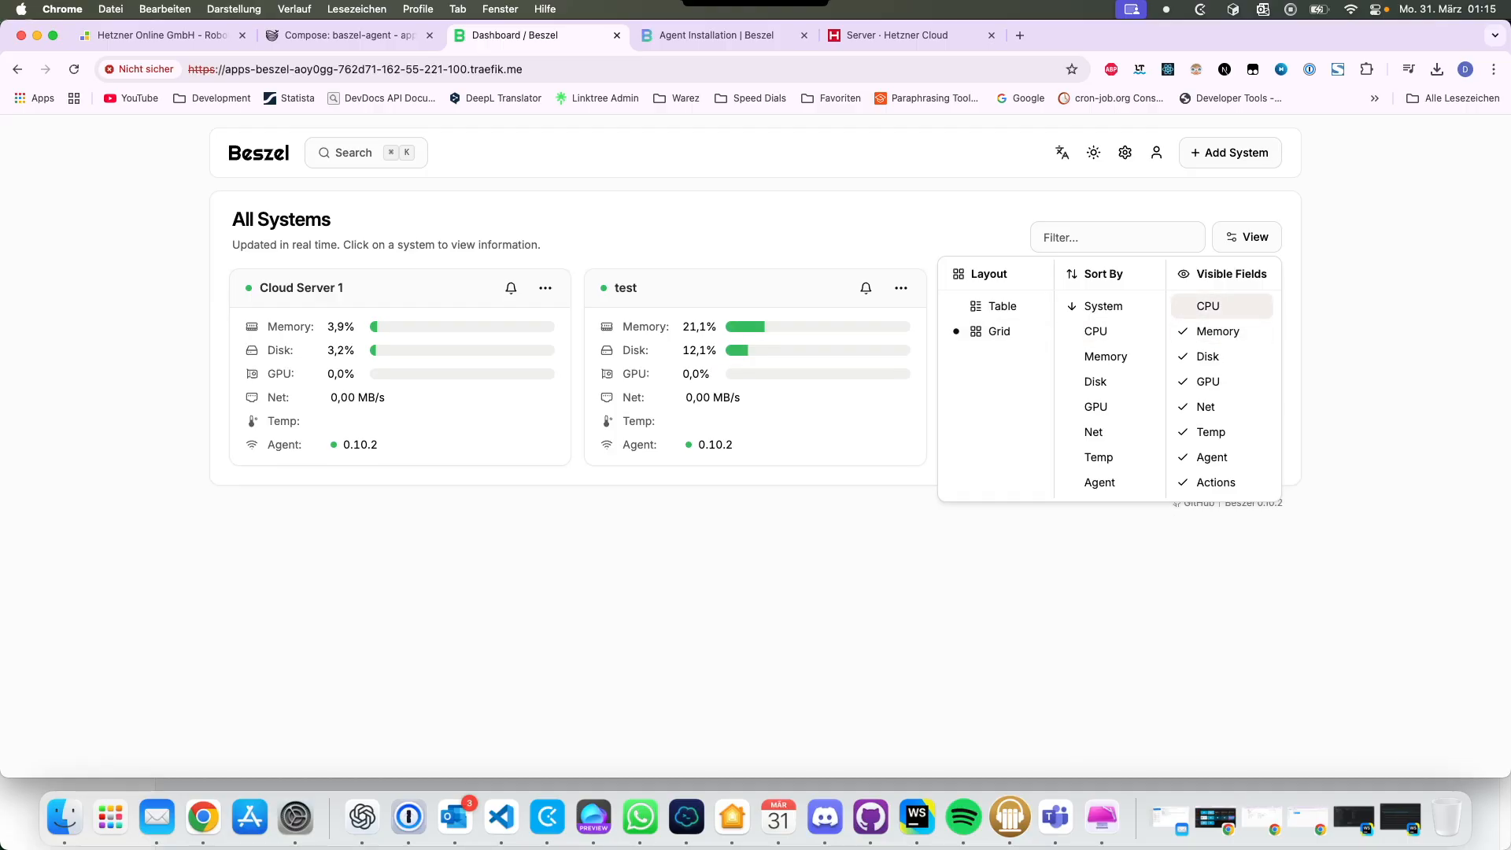
pyautogui.click(1208, 306)
pyautogui.click(1210, 432)
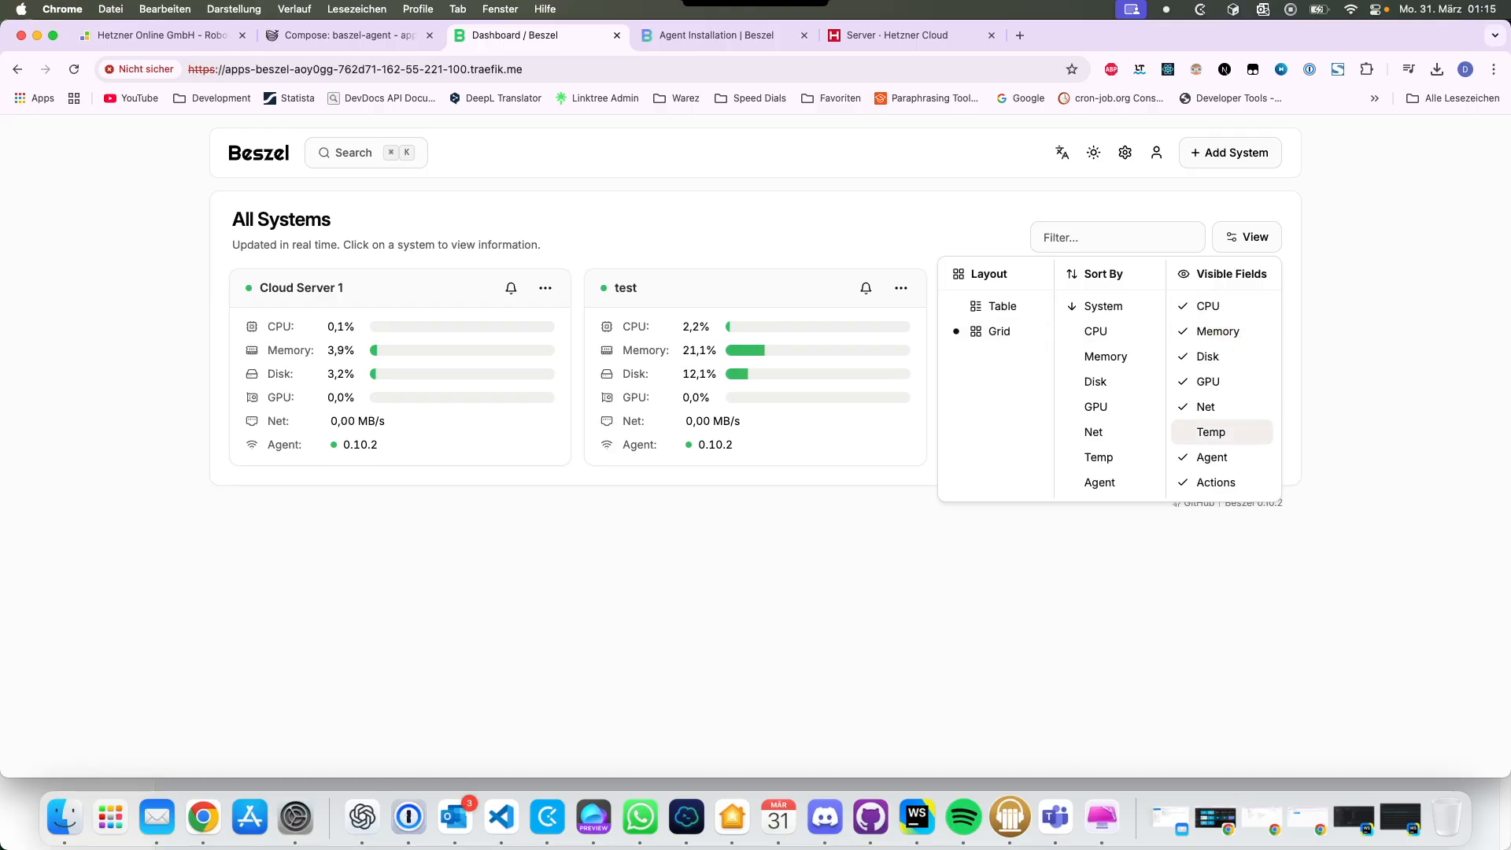
pyautogui.press('Escape')
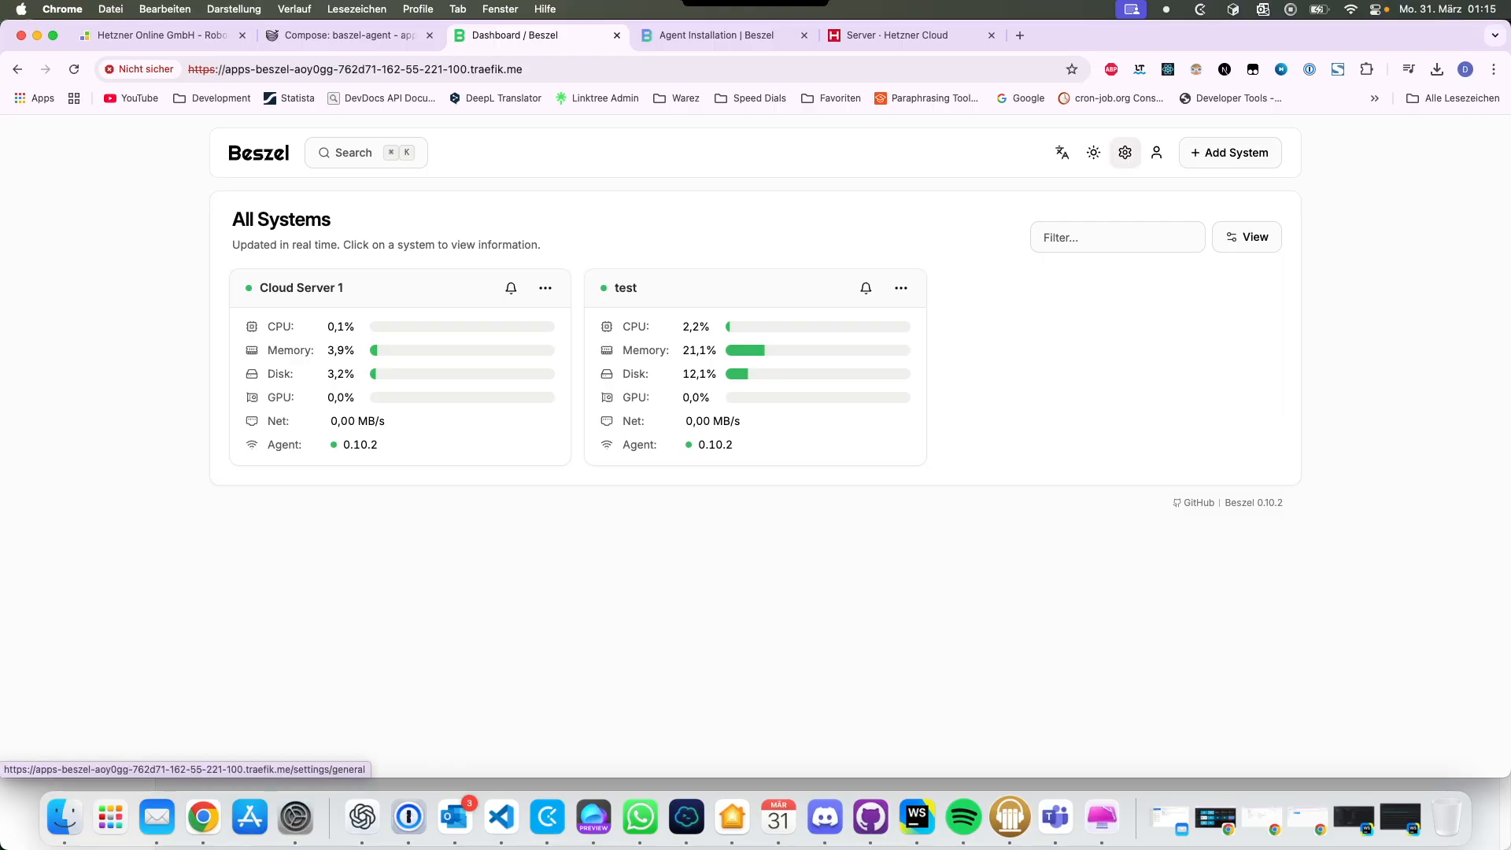
pyautogui.click(1155, 152)
# Step: Sign in to the PocketBase admin with the superuser e-mail and password
pyautogui.click(1135, 220)
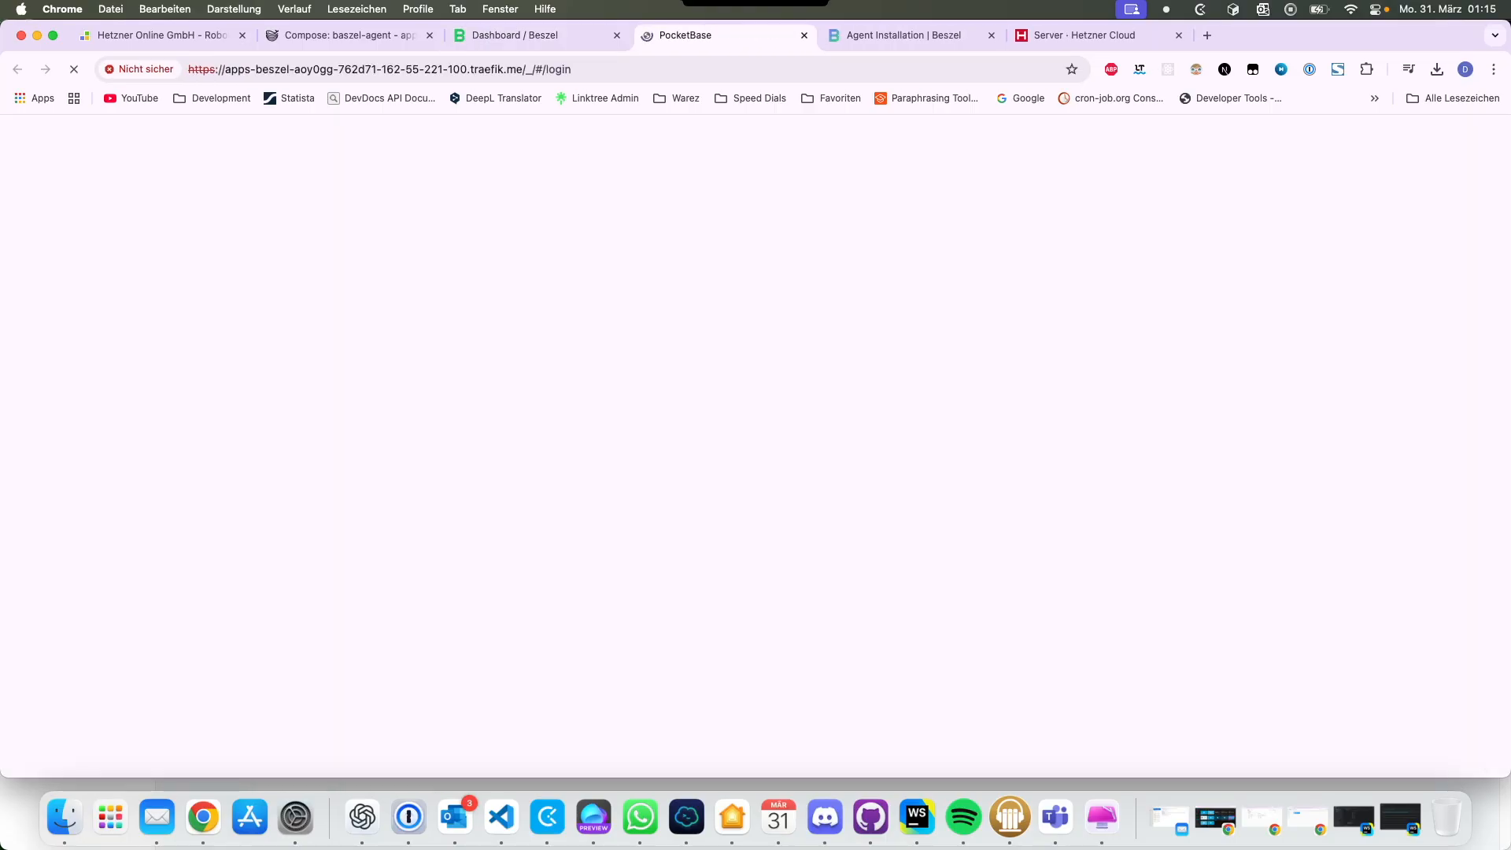
pyautogui.click(538, 35)
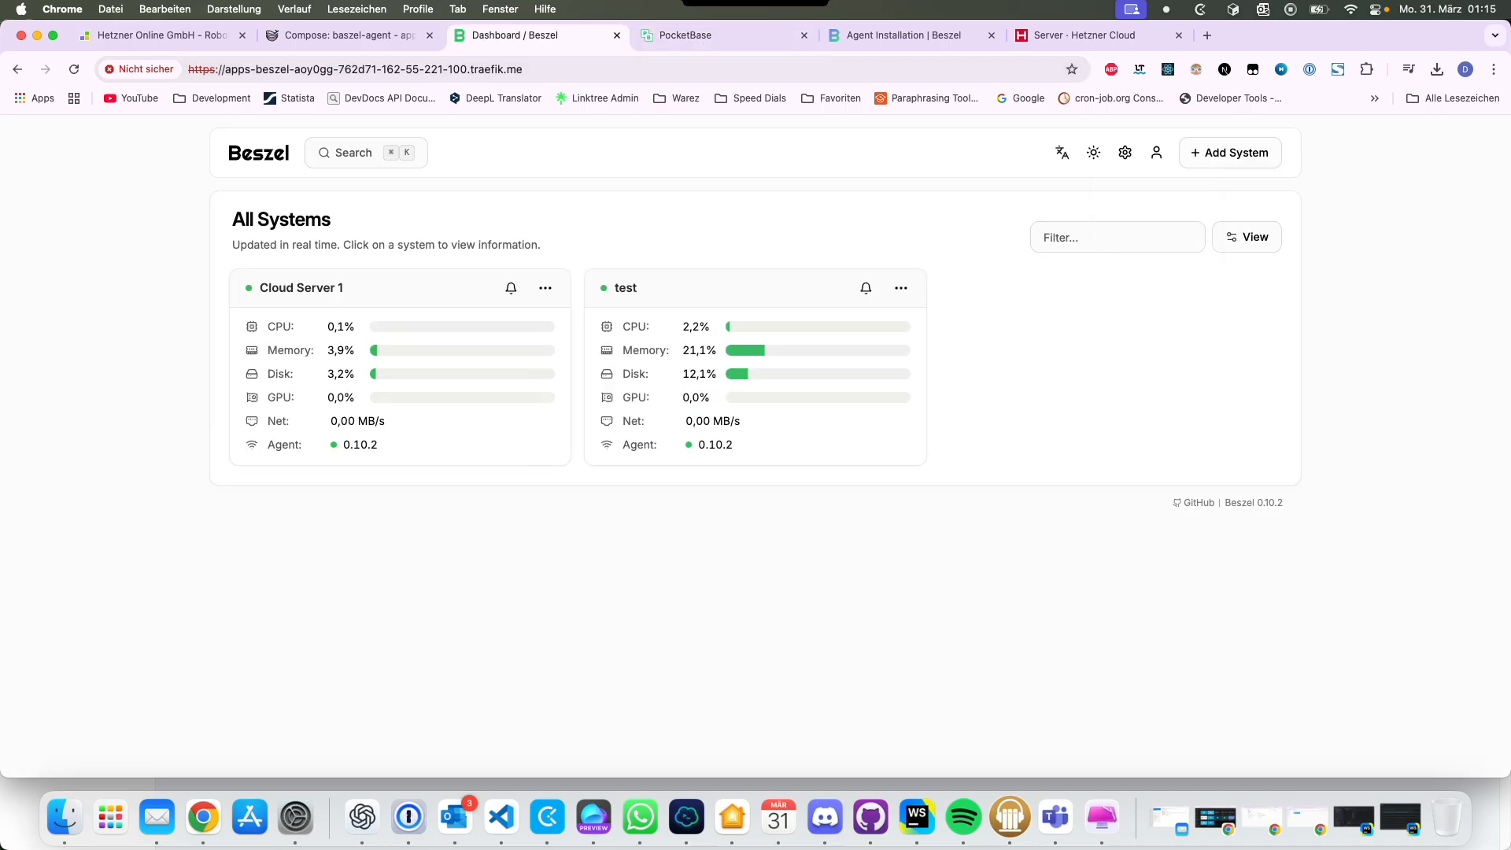
pyautogui.click(708, 35)
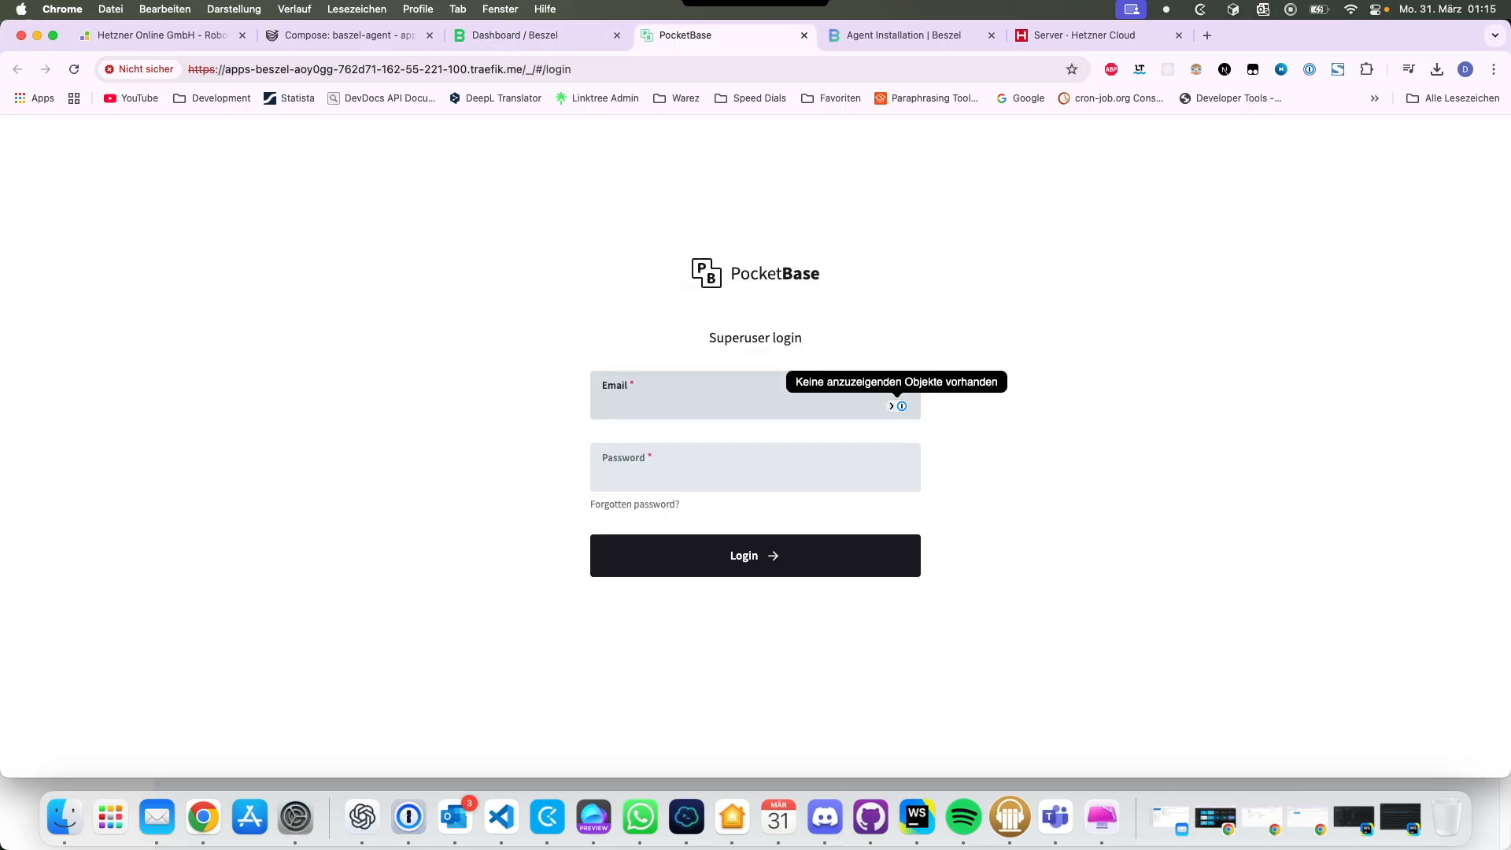
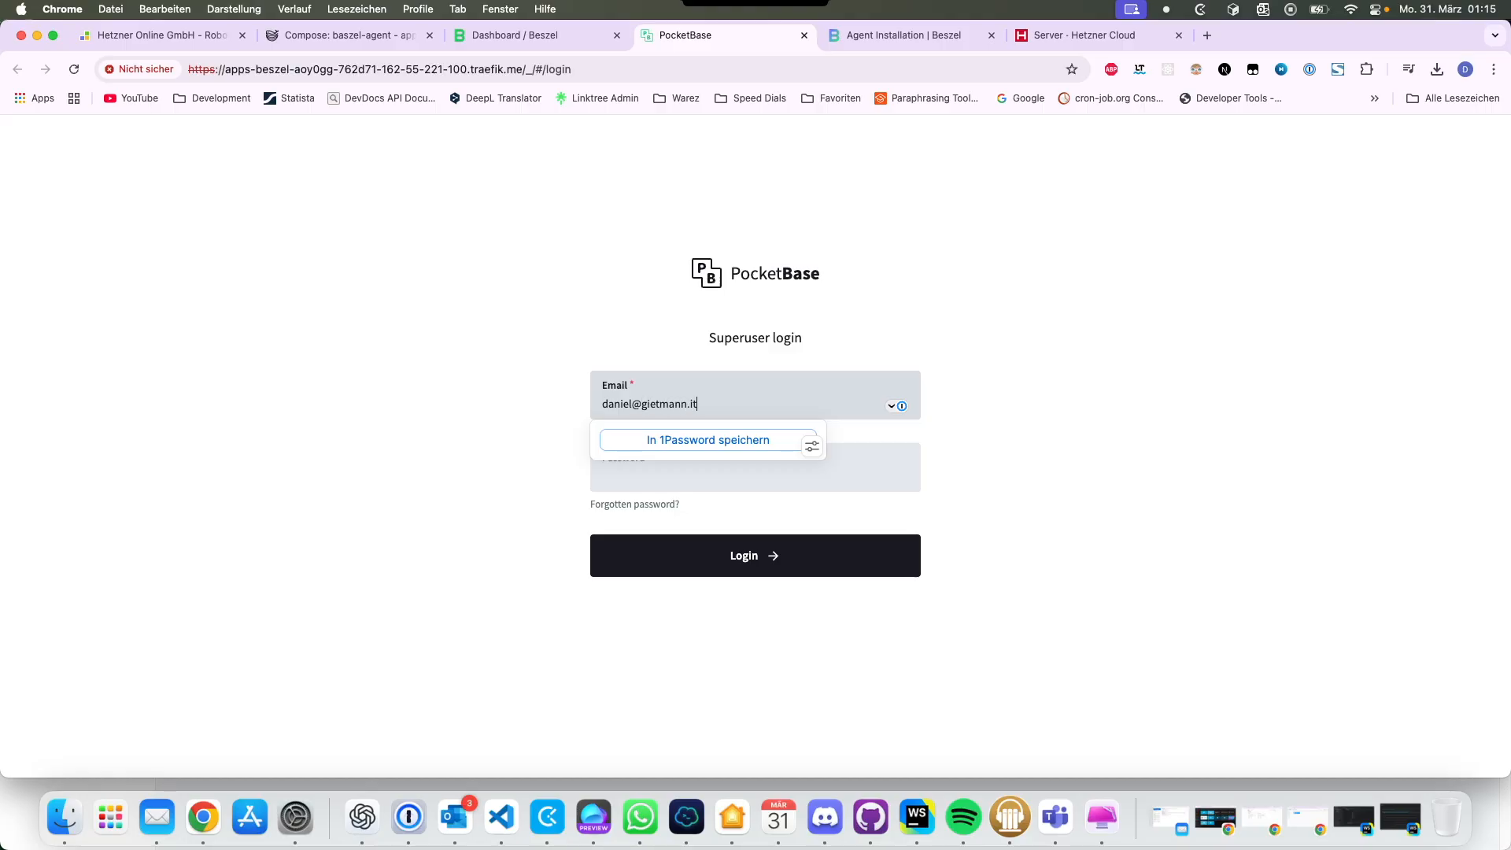
pyautogui.press('Tab')
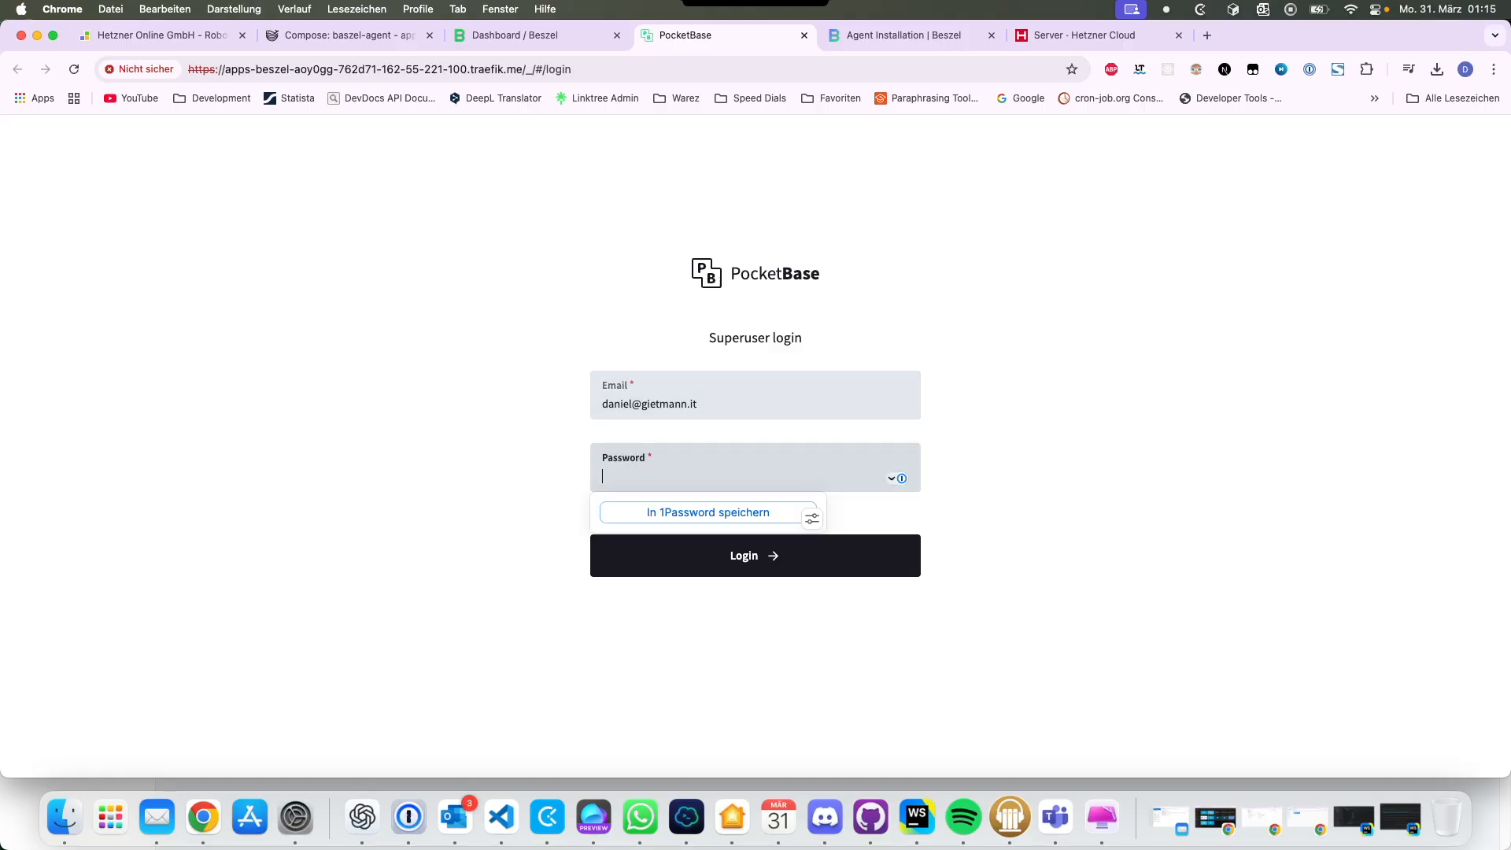
pyautogui.write('•••••••••••')
pyautogui.press('Return')
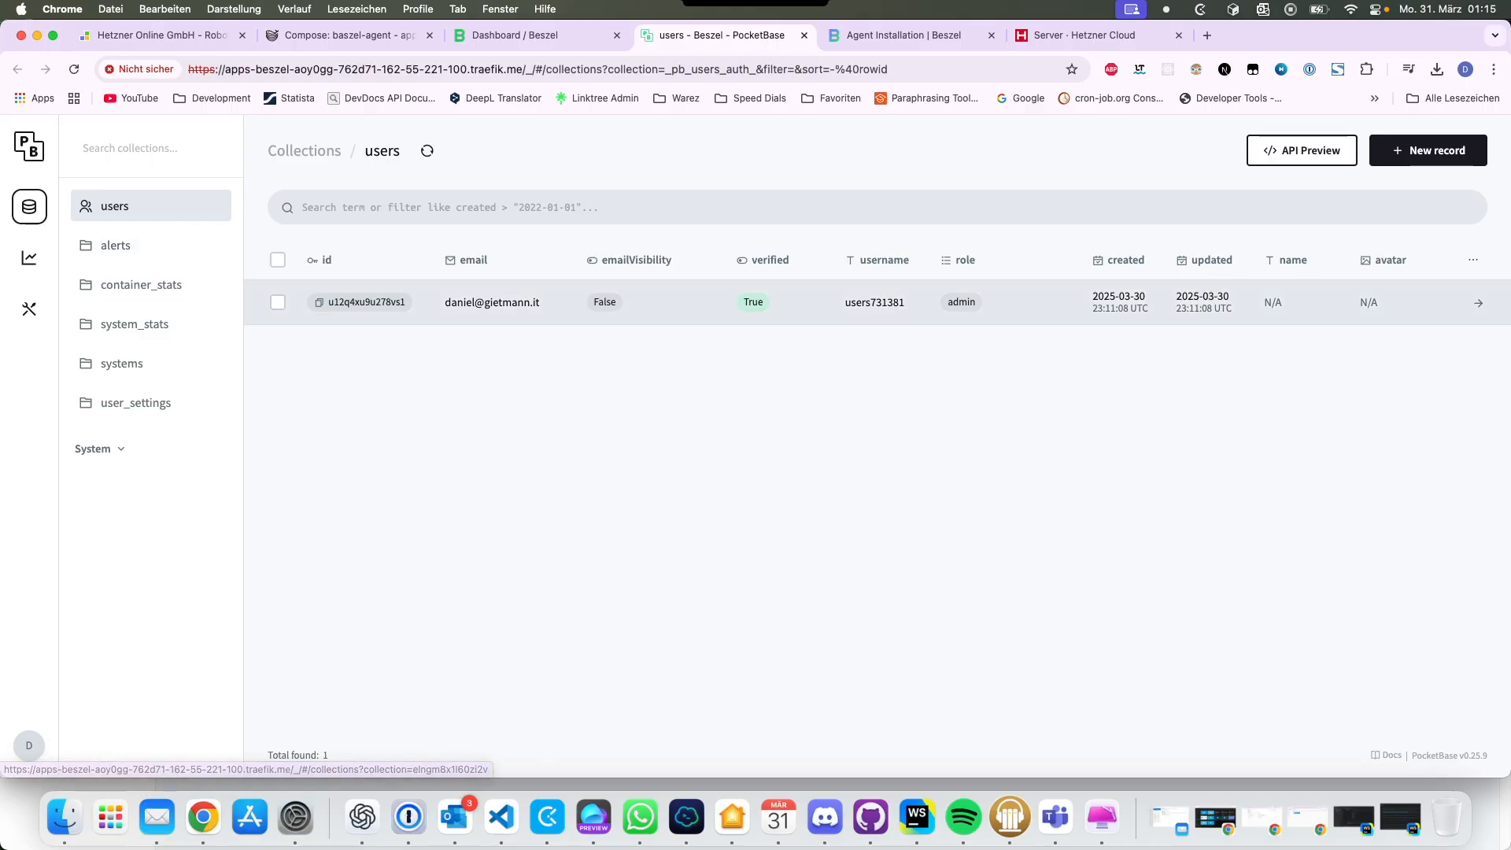
# Step: Browse the alerts, container_stats, system_stats, systems and user_settings collections, then logs and settings
pyautogui.click(1428, 149)
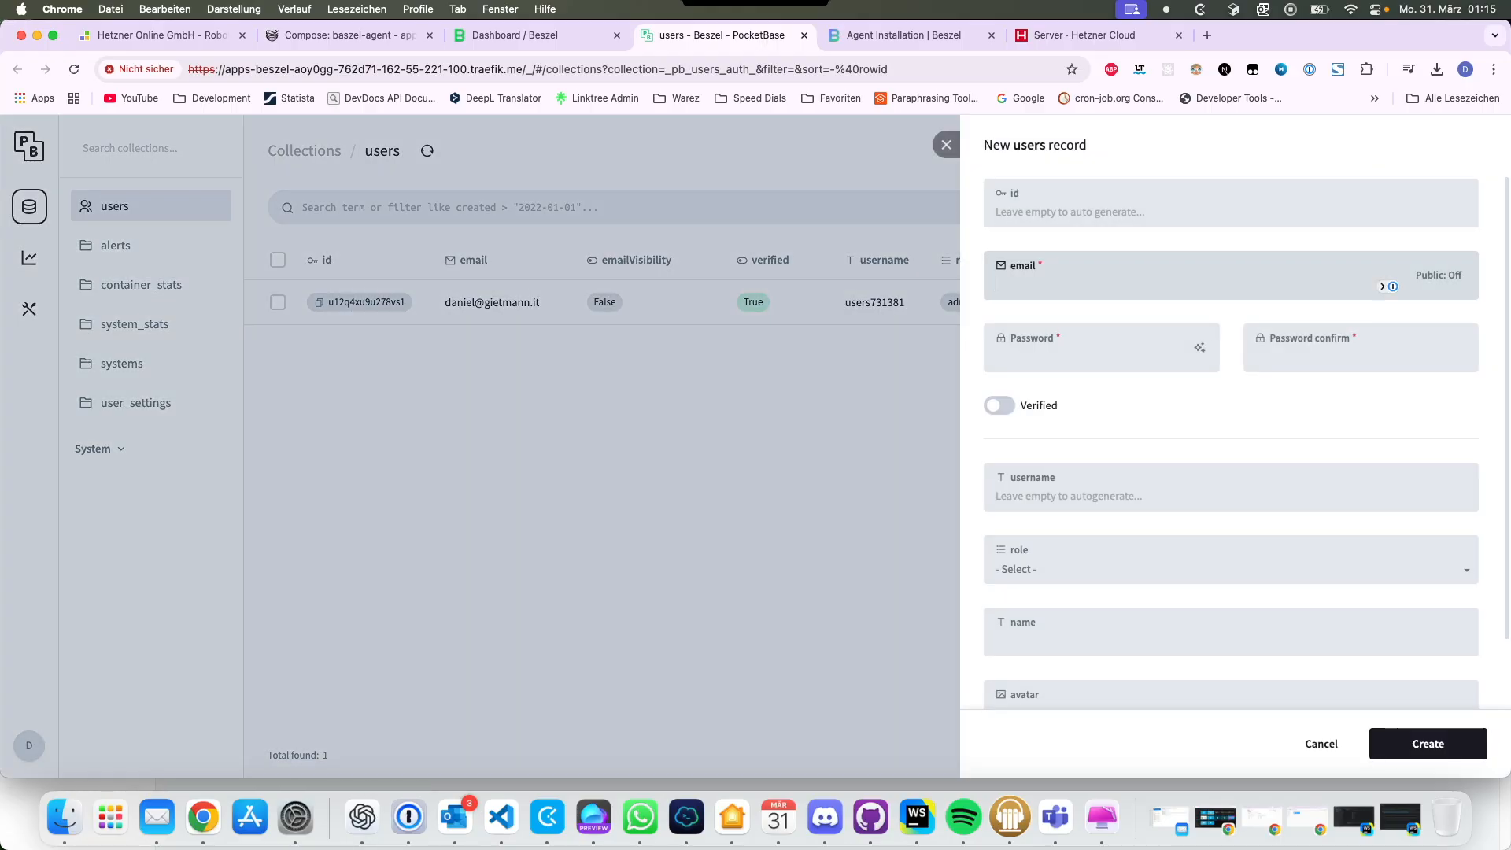
pyautogui.press('Escape')
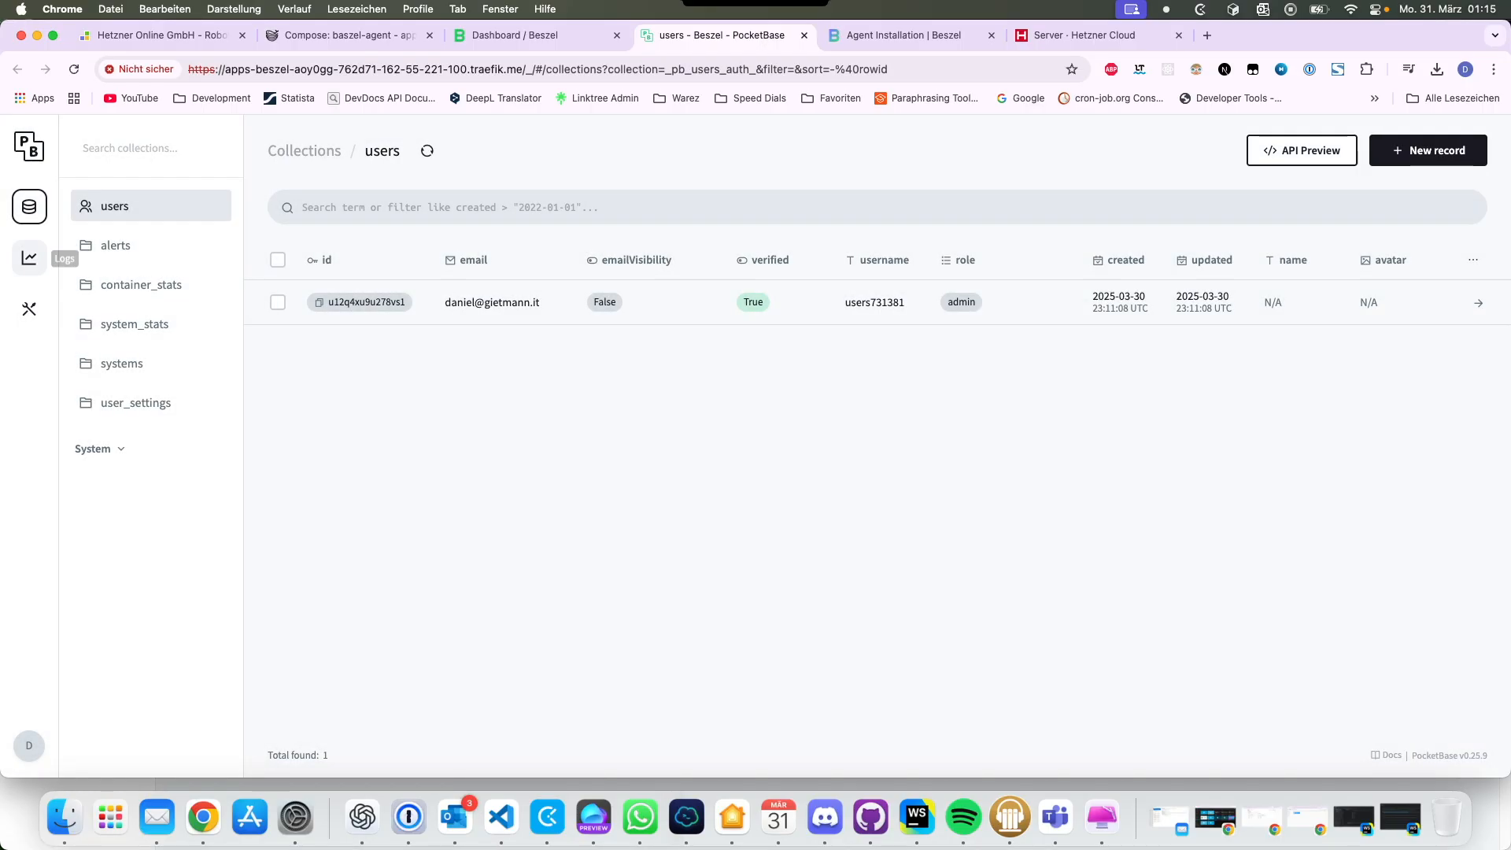
pyautogui.click(116, 245)
pyautogui.click(141, 284)
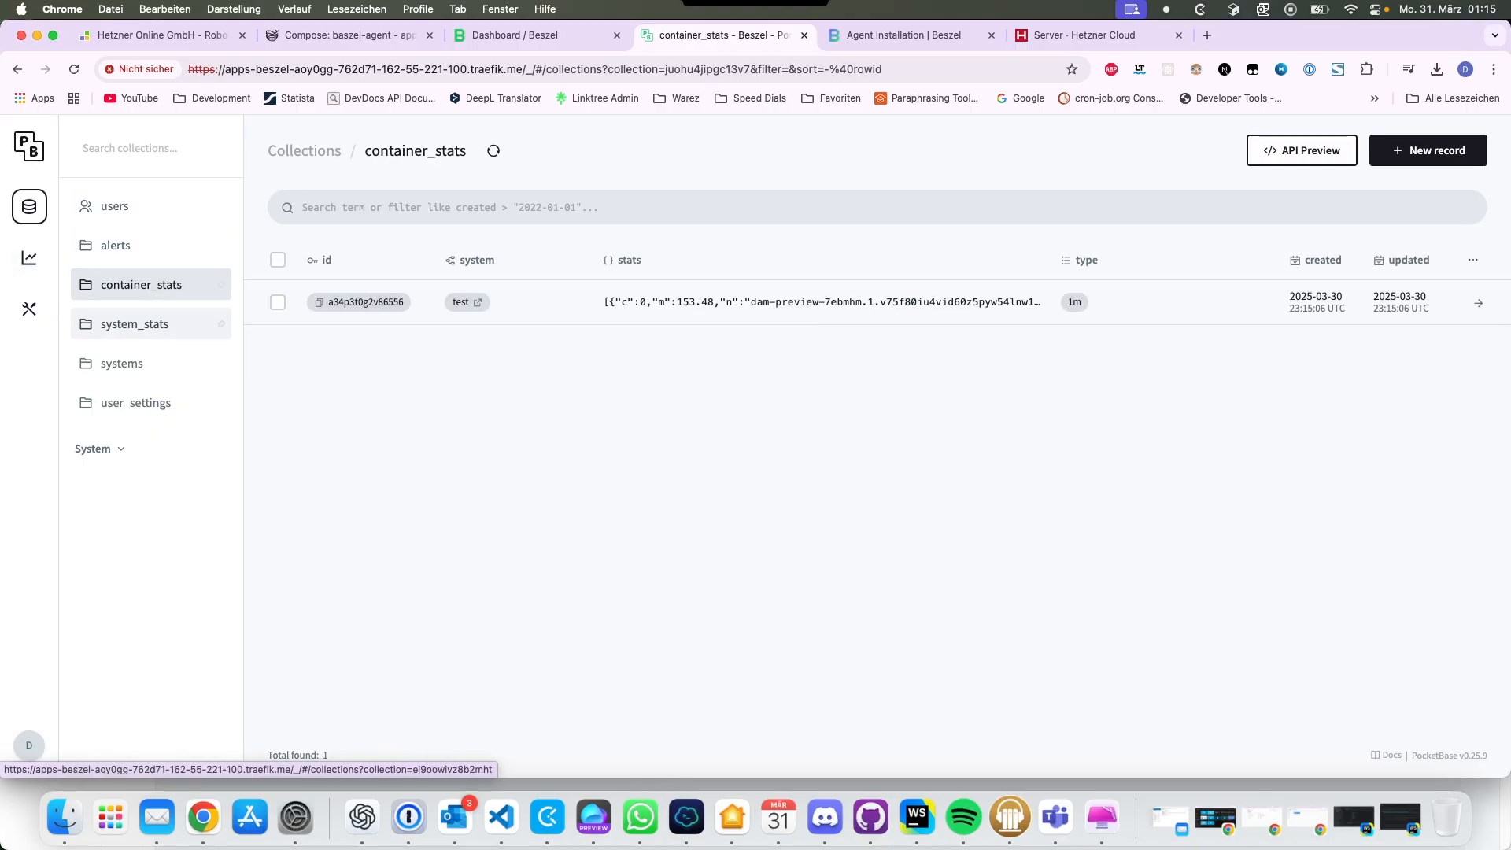
pyautogui.click(135, 323)
pyautogui.click(122, 362)
pyautogui.click(136, 402)
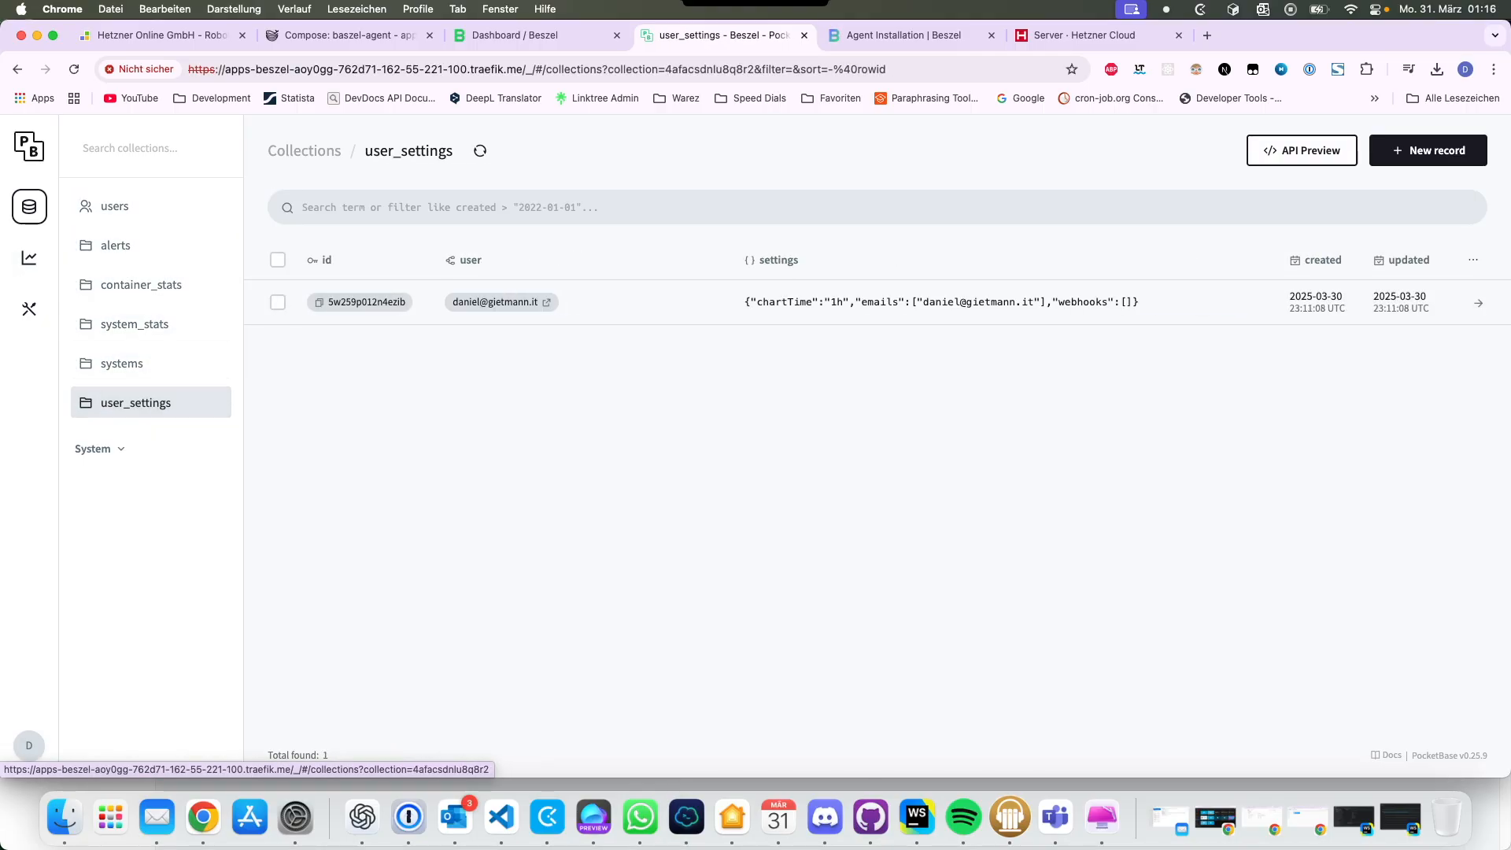
pyautogui.click(29, 257)
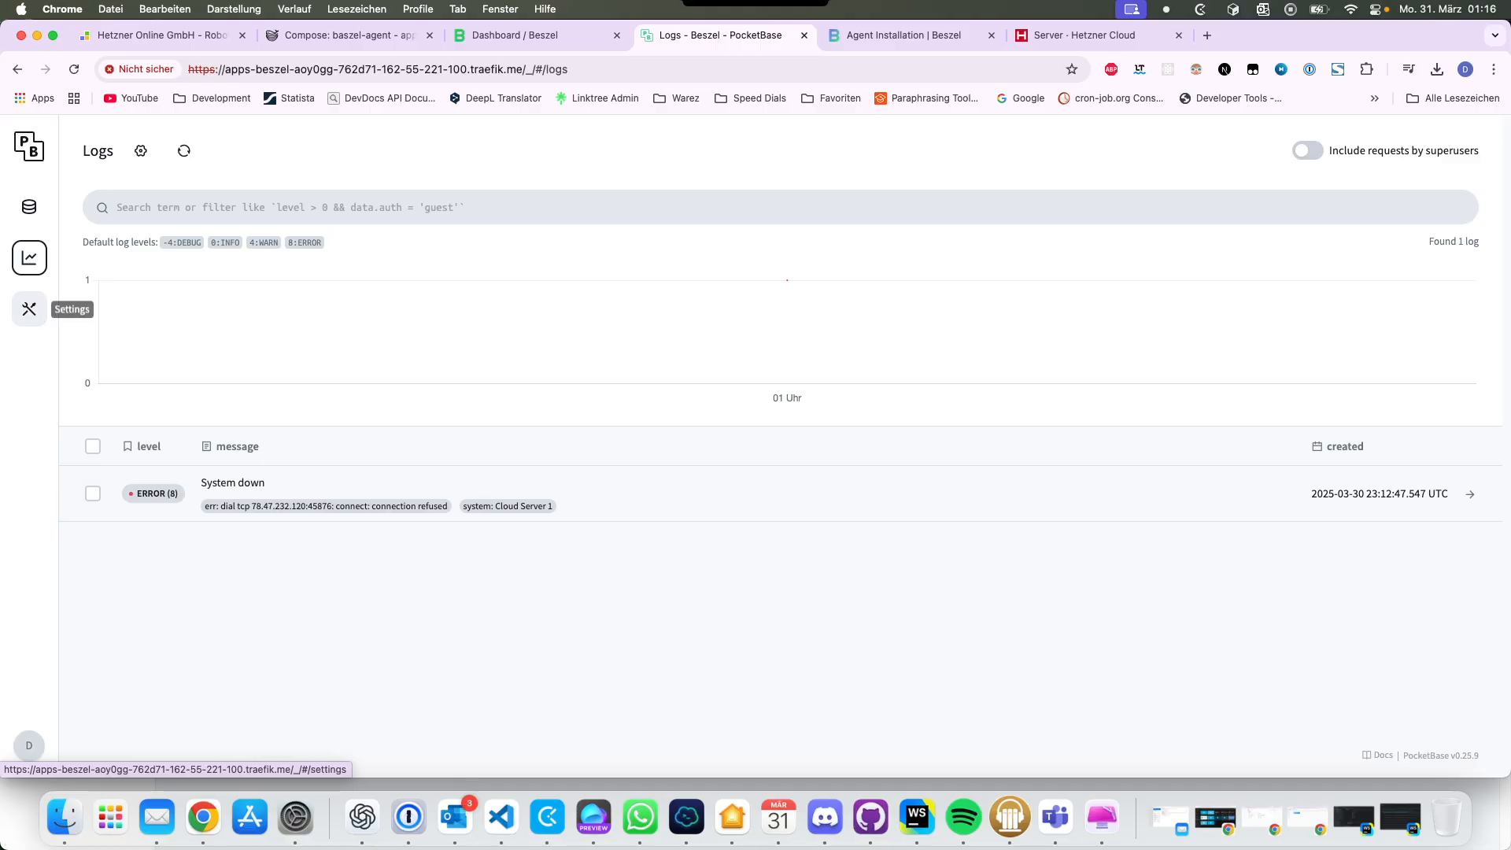
pyautogui.click(29, 309)
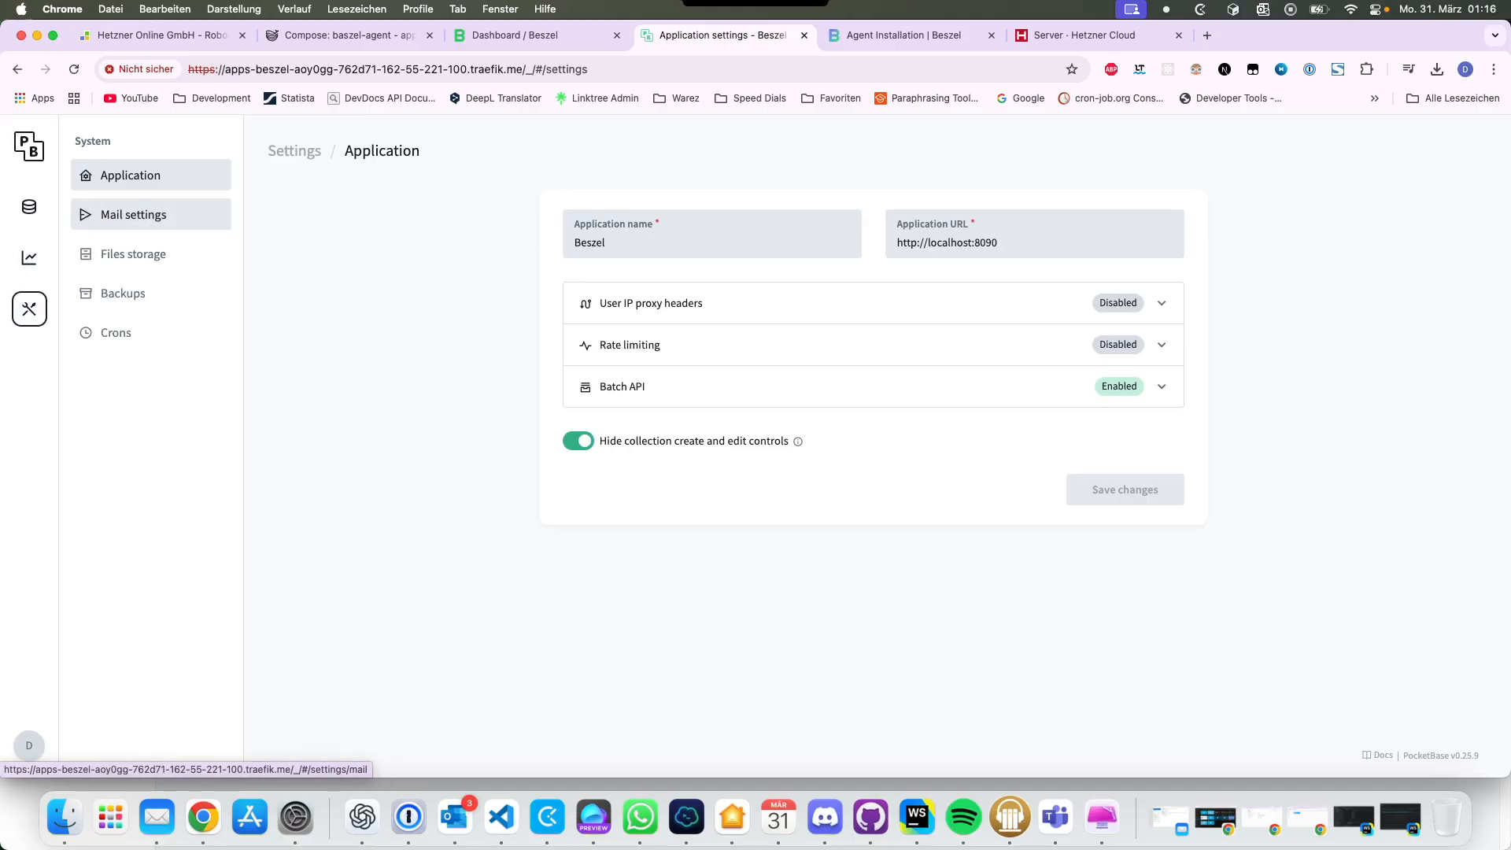
# Step: Enable SMTP mail with extra options shown, then review Files storage, Backups and Crons settings
pyautogui.click(134, 214)
pyautogui.click(578, 332)
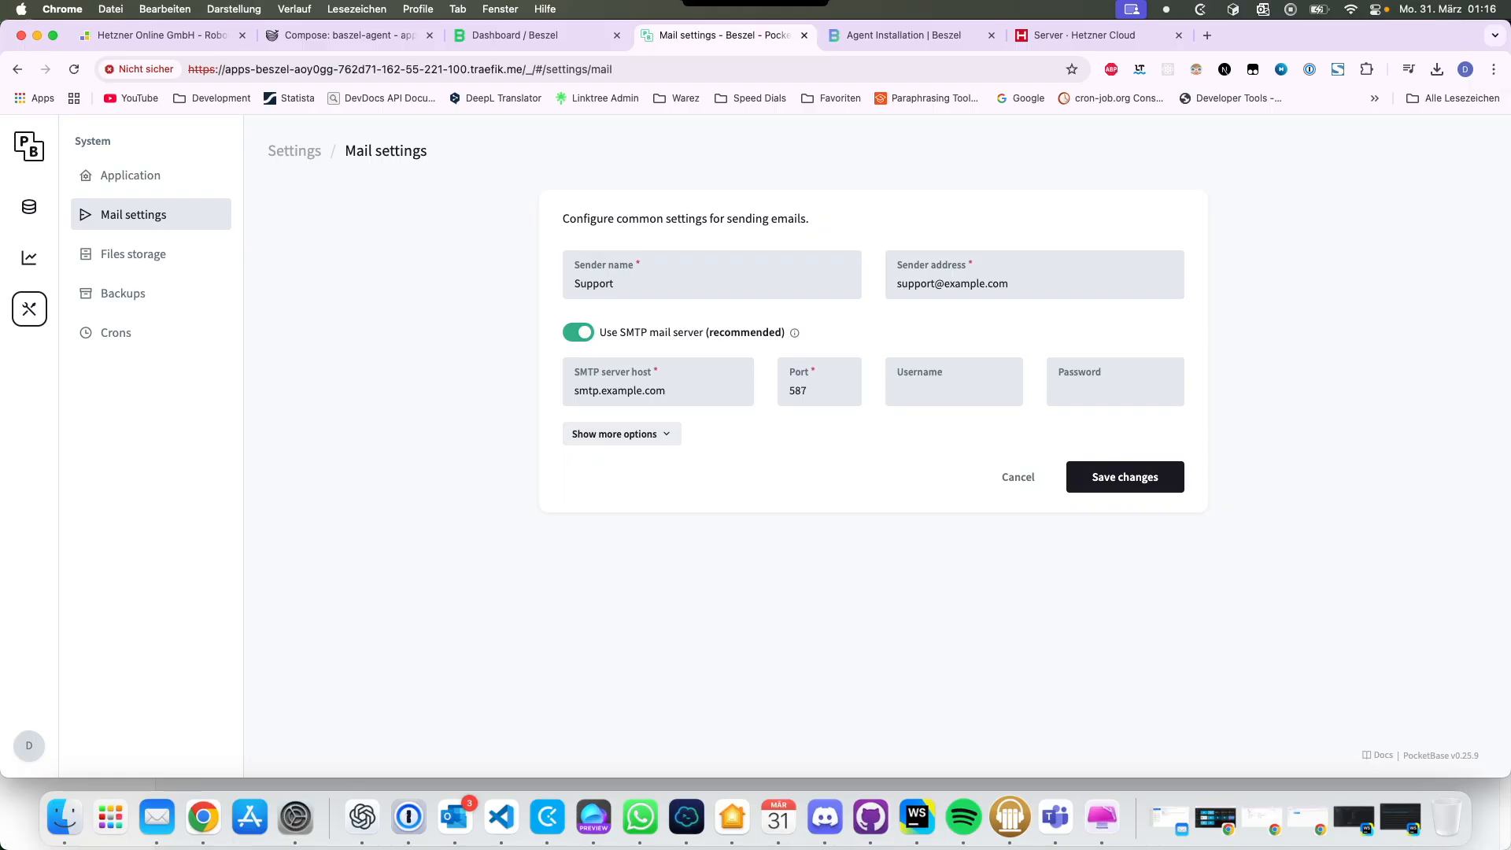
pyautogui.click(620, 434)
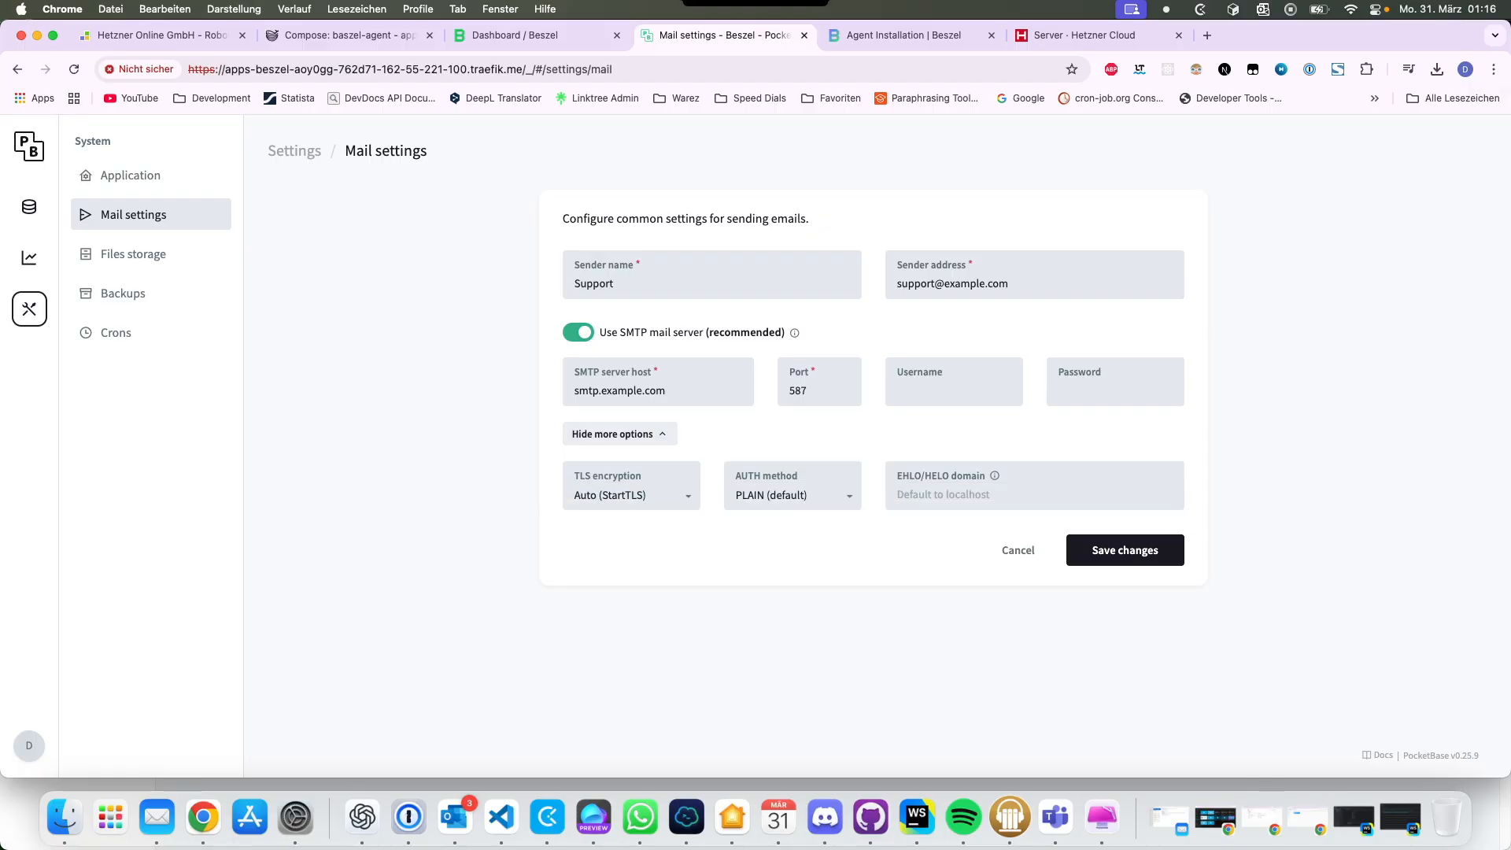
pyautogui.click(132, 254)
pyautogui.click(123, 293)
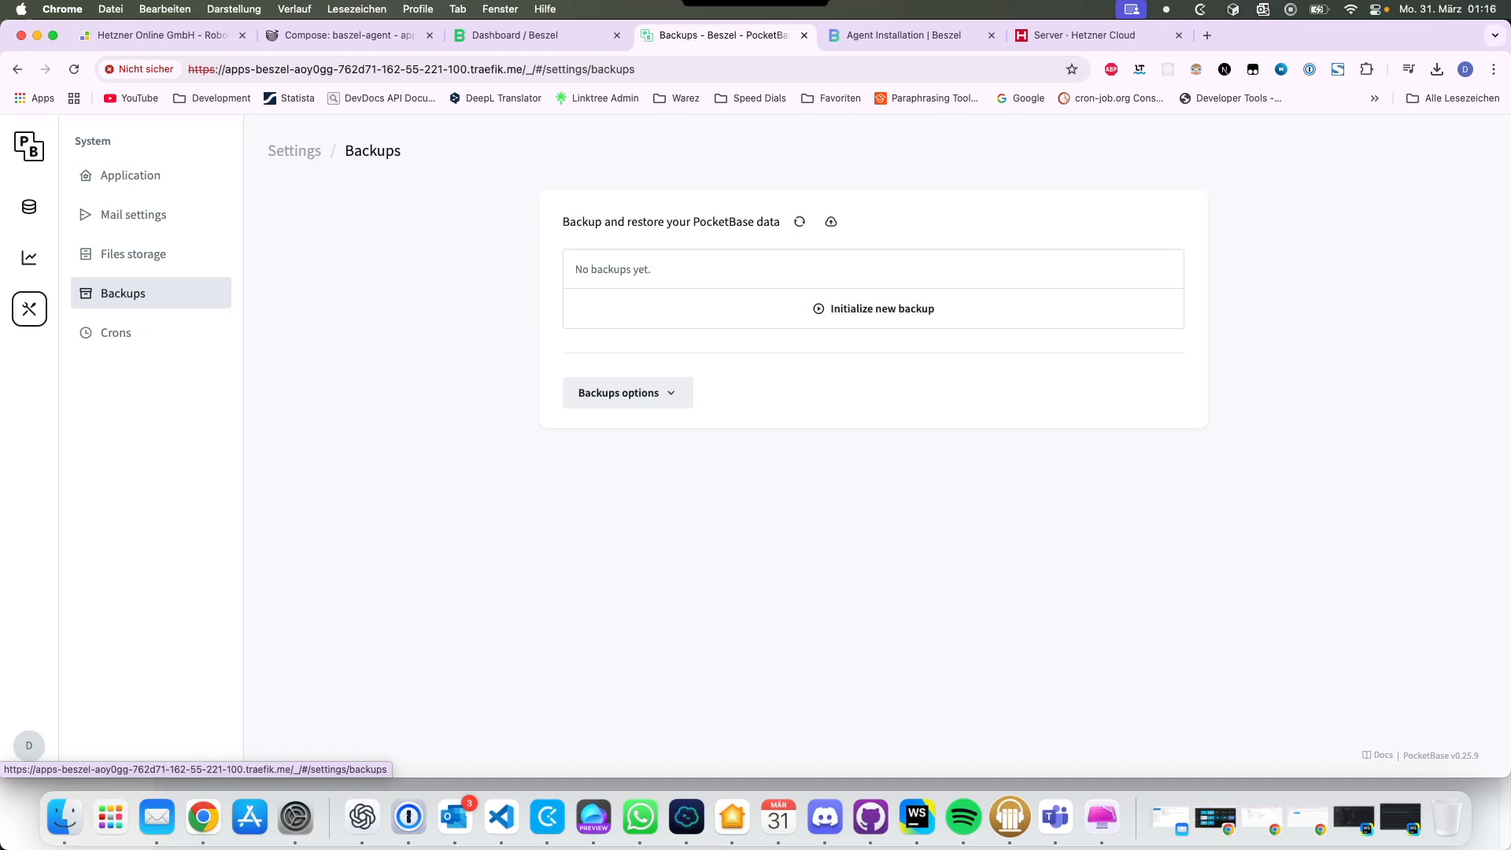
pyautogui.click(116, 332)
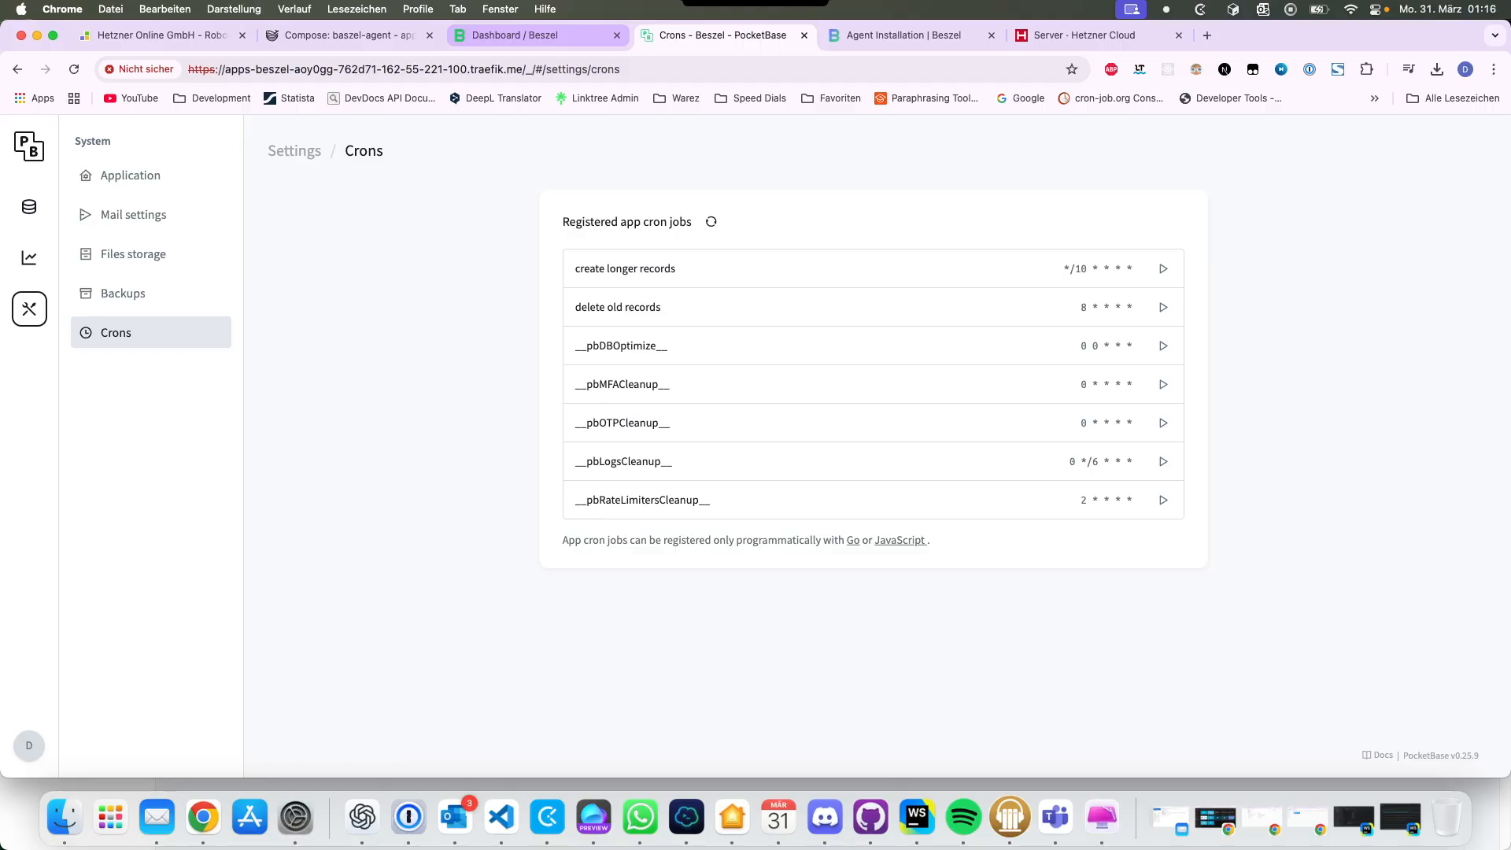
pyautogui.click(515, 34)
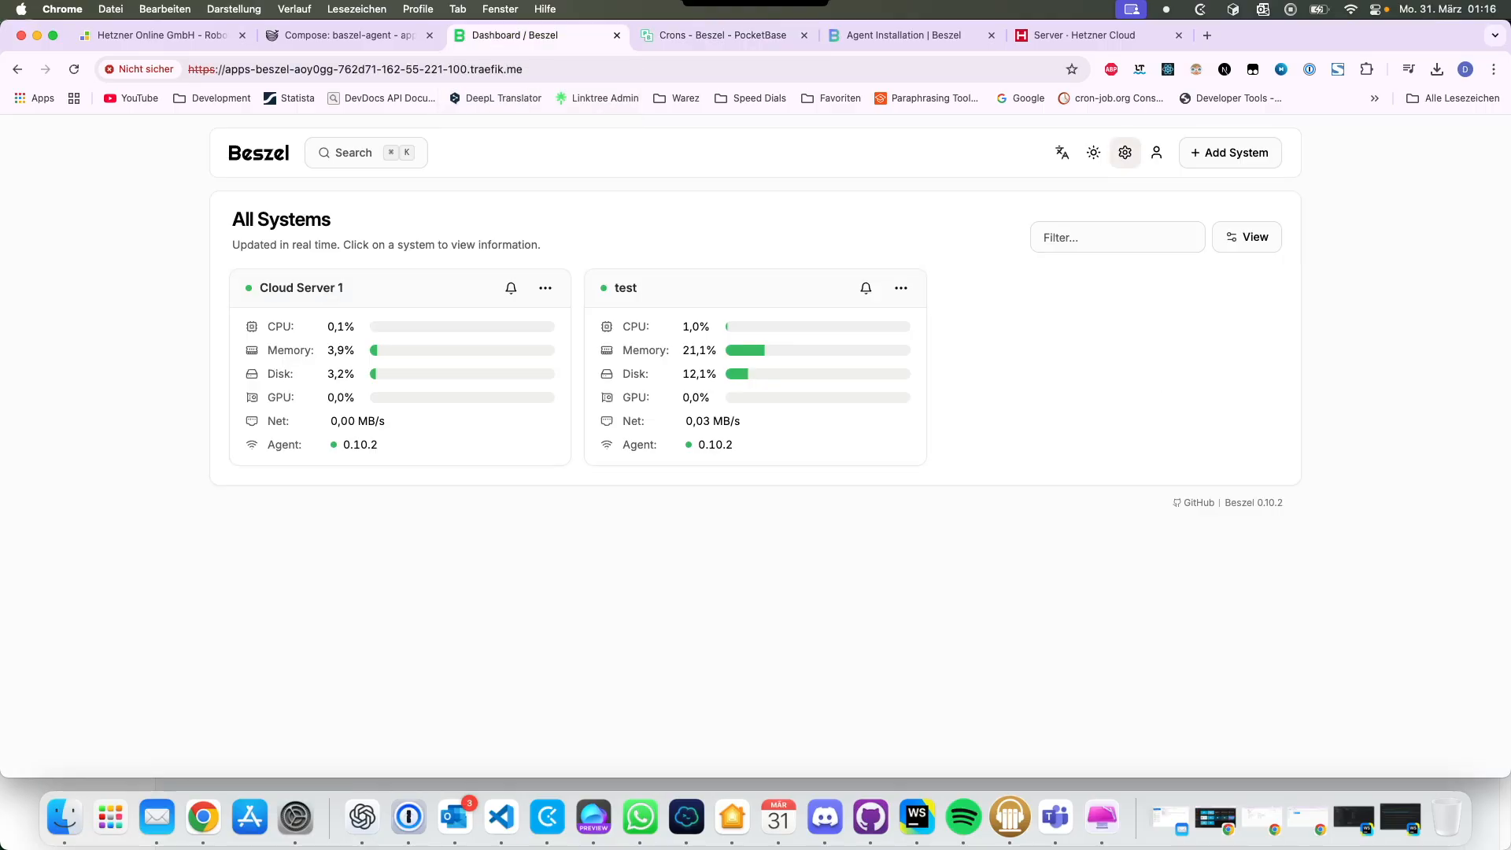
# Step: Open PocketBase Backups from the account menu, preview a new backup without starting it
pyautogui.click(1155, 152)
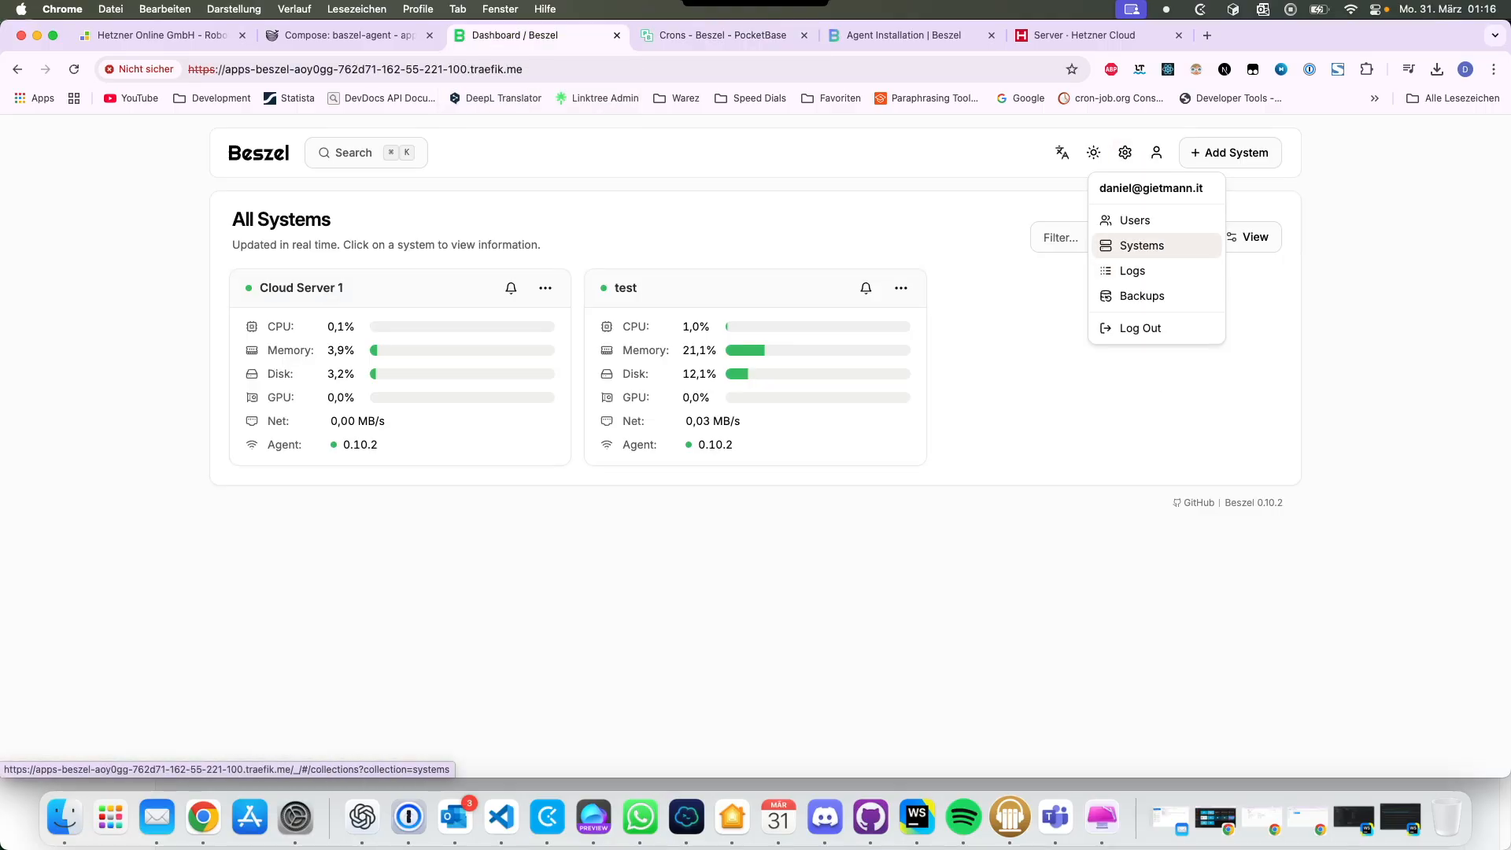
pyautogui.click(1141, 295)
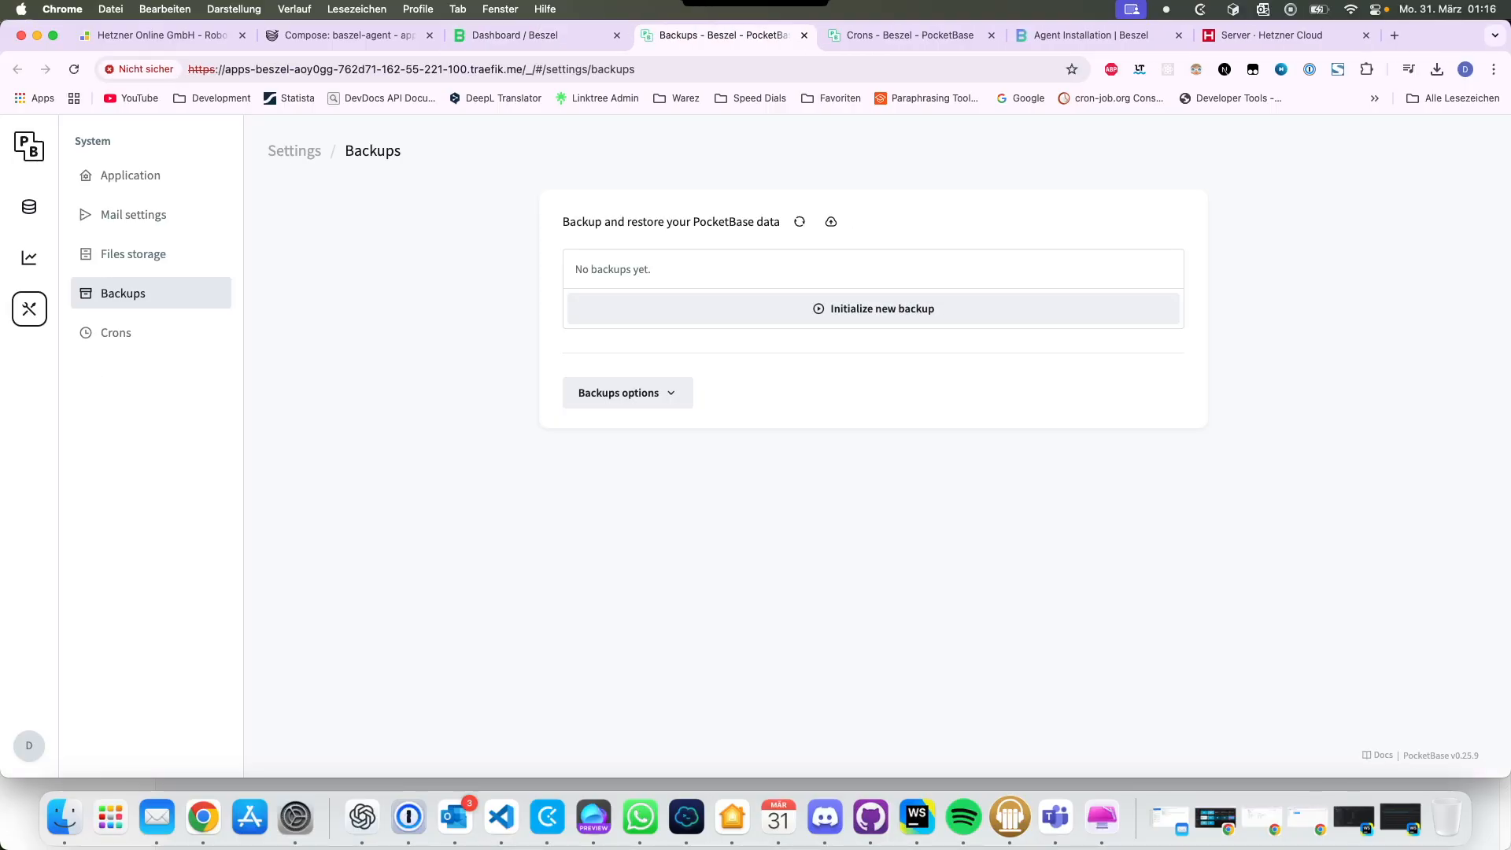
pyautogui.click(627, 393)
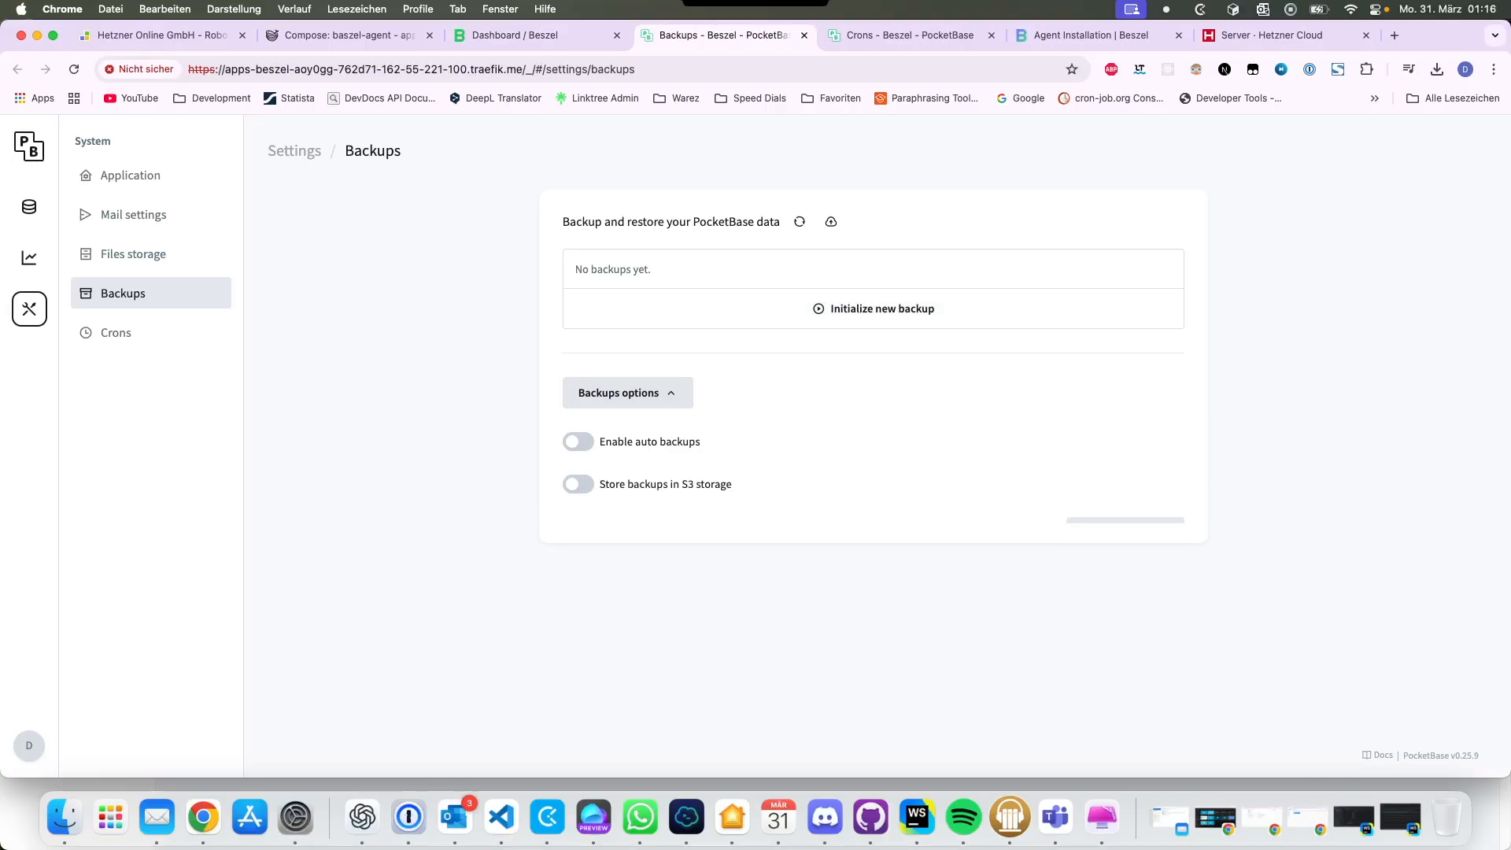
pyautogui.click(873, 309)
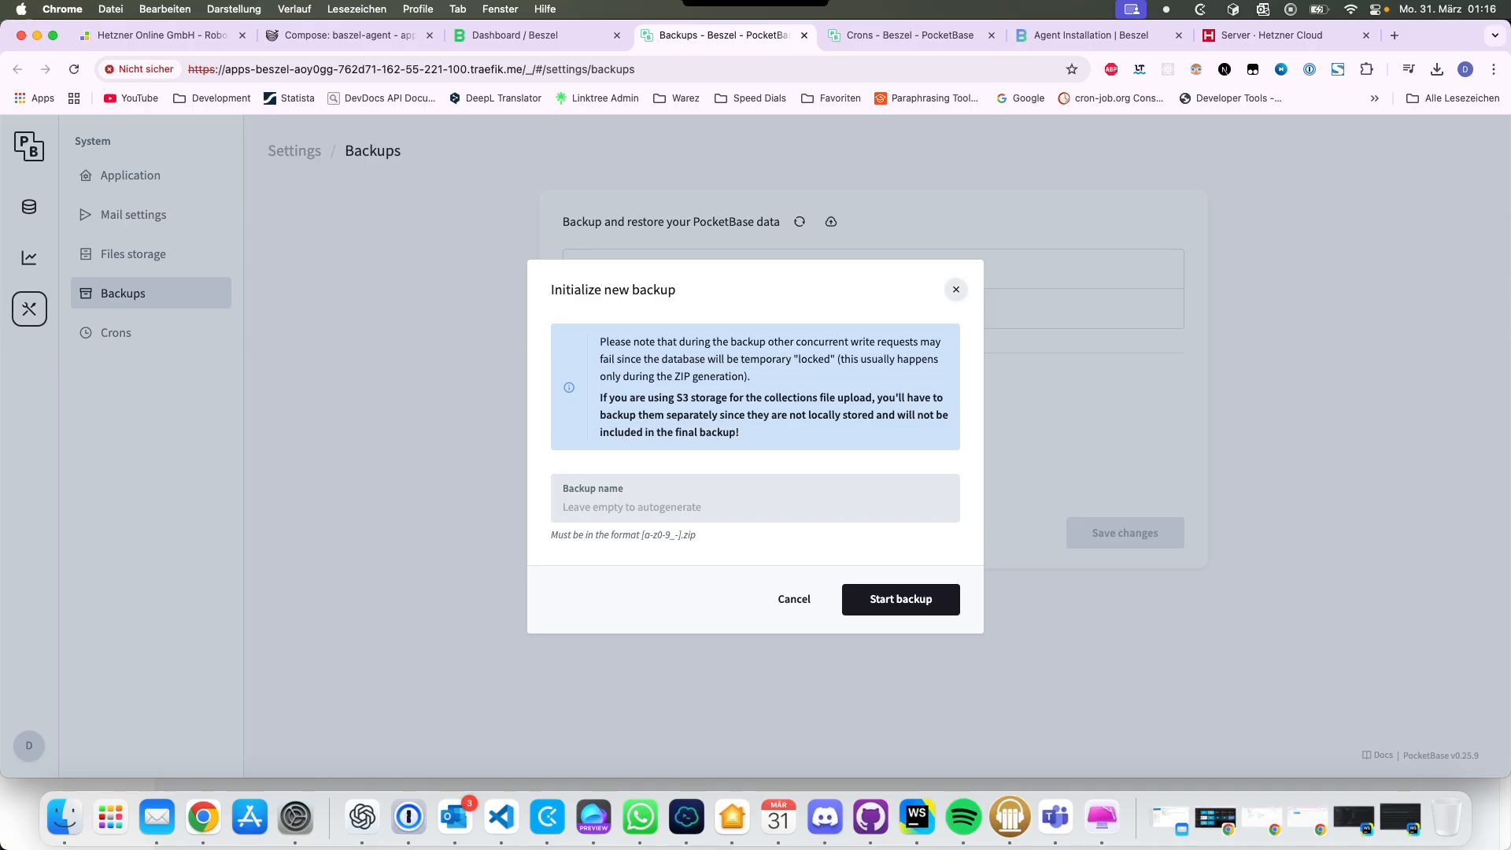
pyautogui.click(955, 289)
pyautogui.click(529, 35)
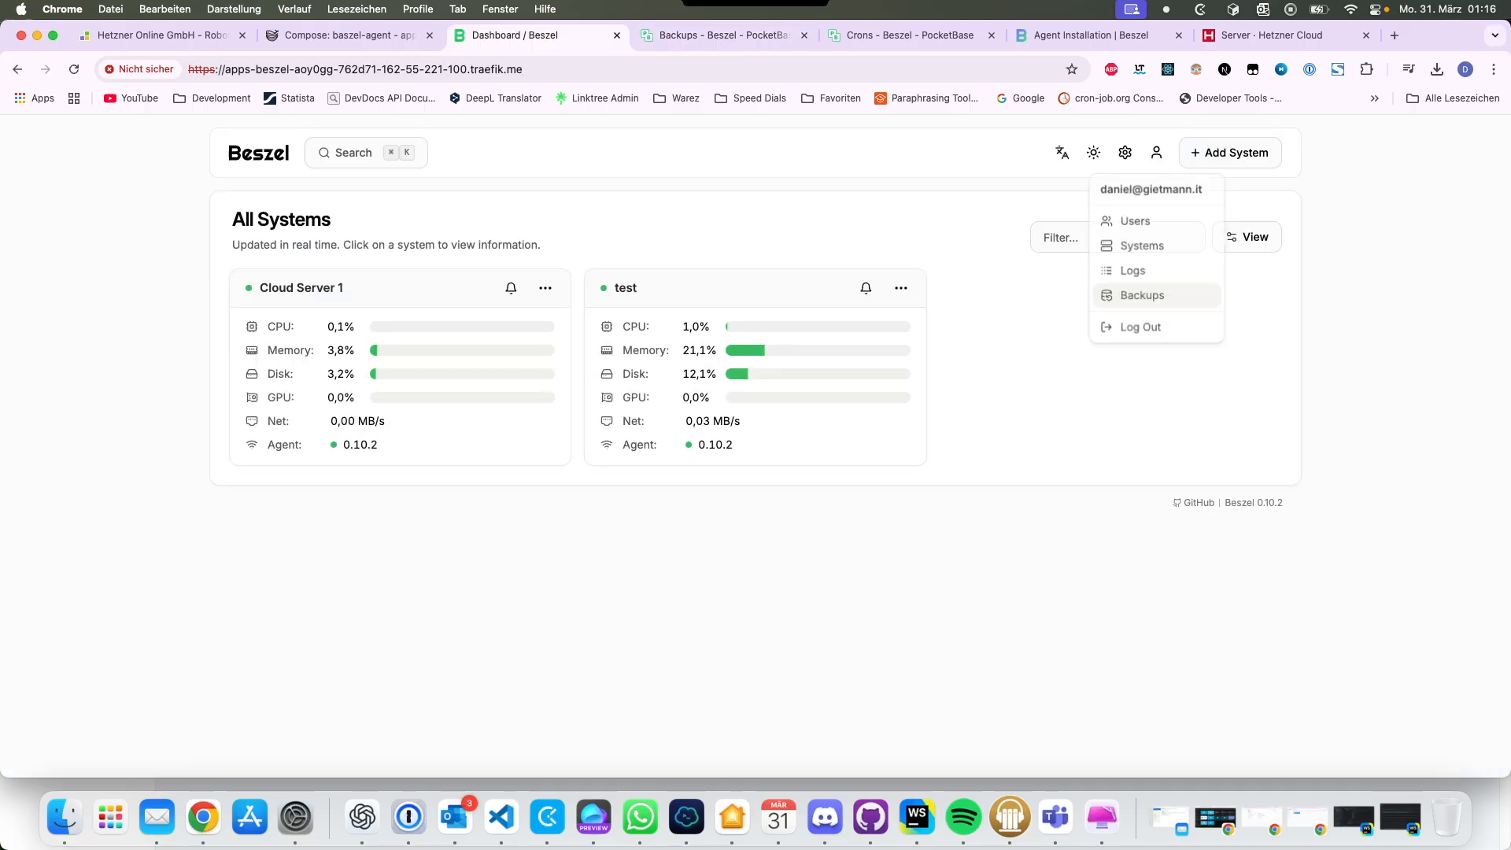